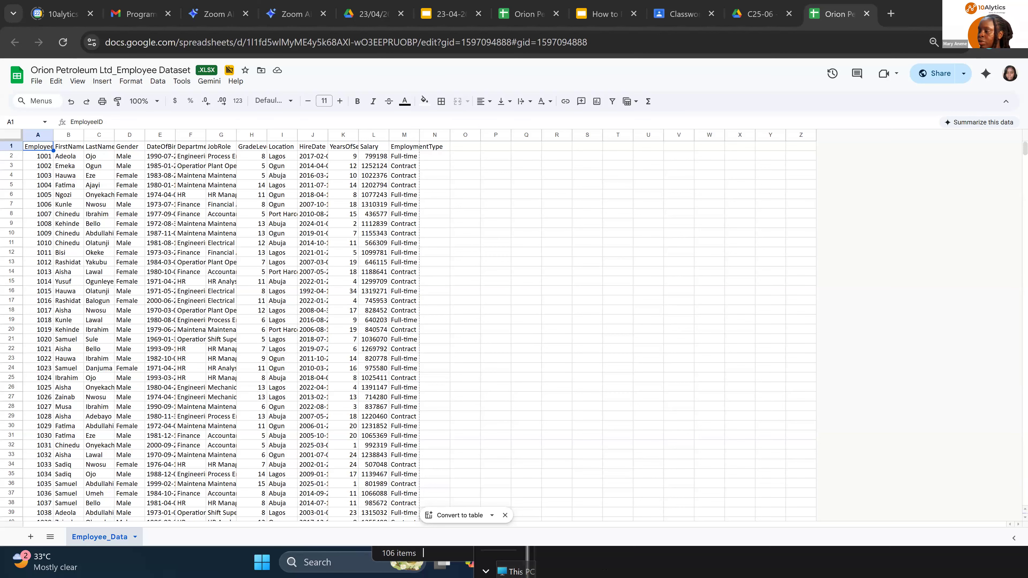
Step: Switch to the PowerPoint presentation and copy the hyperlink behind "Watch how to download Power BI" on the Get Your Tools Ready slide
key("alt+Tab")
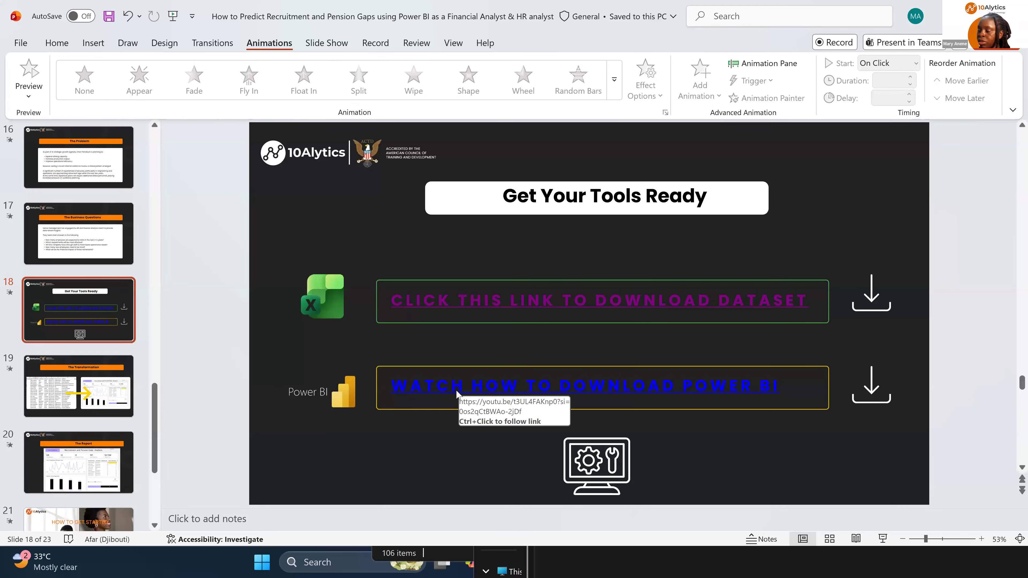
left_click(462, 389)
right_click(462, 388)
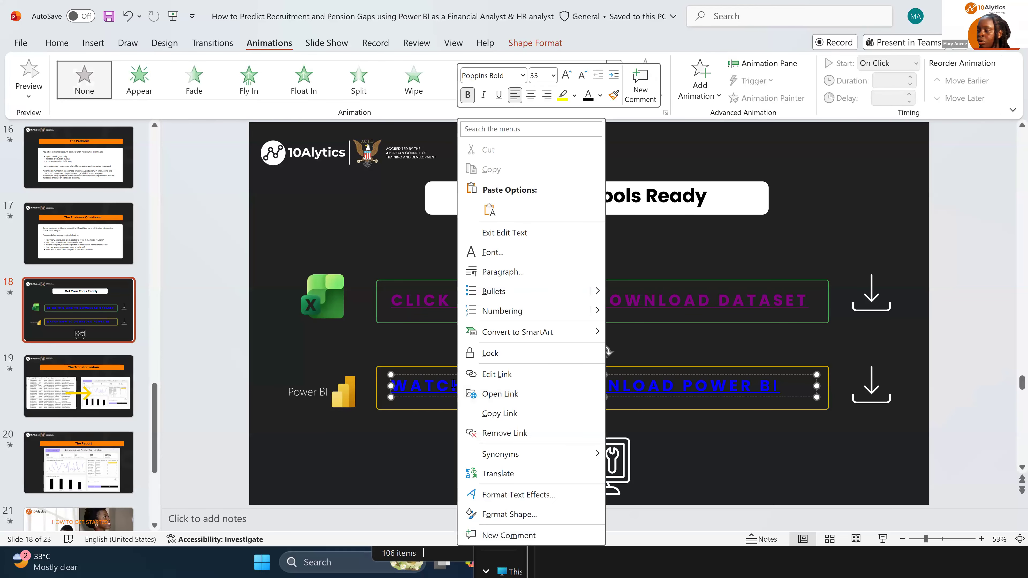
left_click(488, 390)
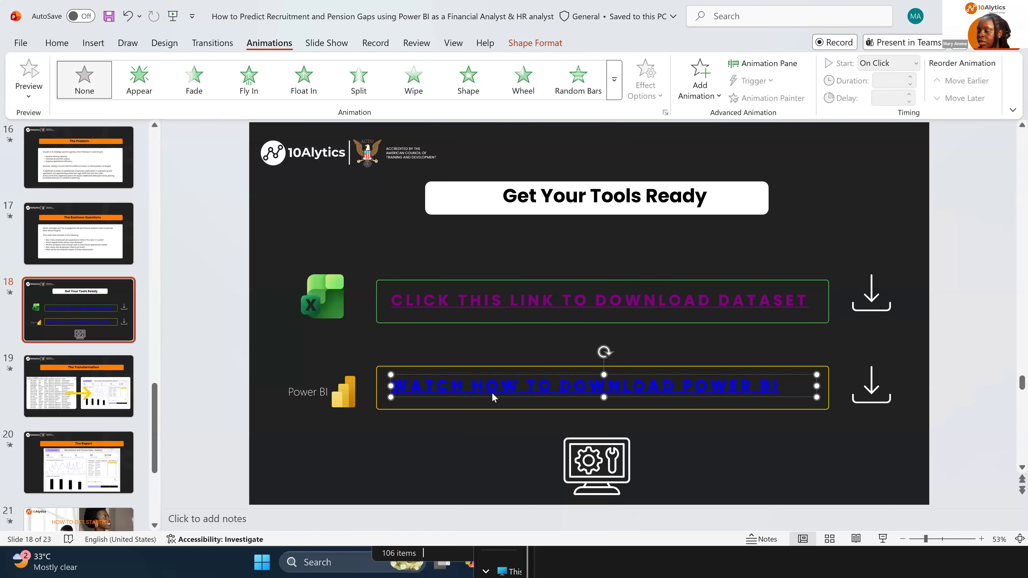
right_click(489, 390)
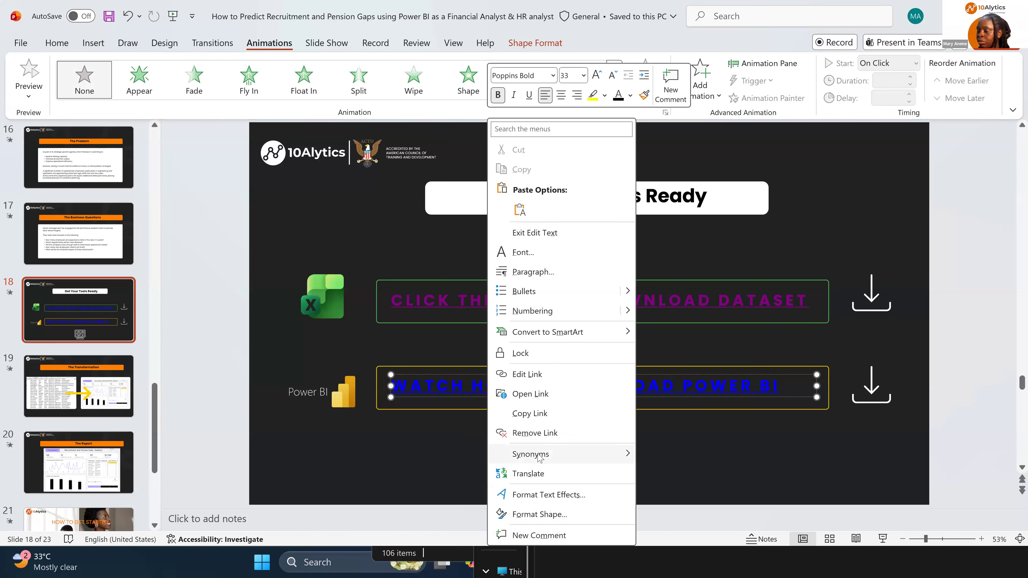
left_click(530, 413)
key("alt+Tab")
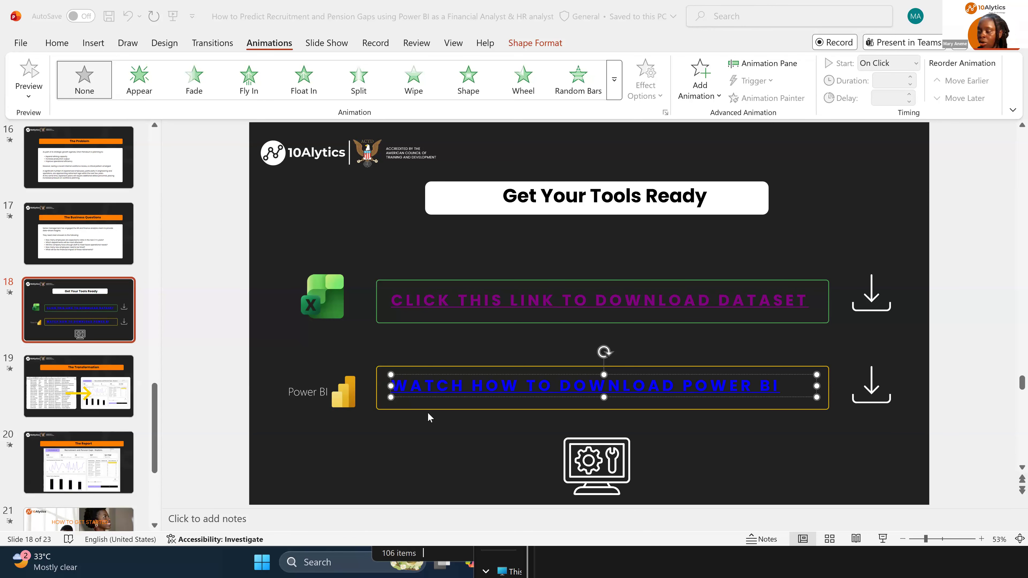
Step: Search Windows for Power BI Desktop and launch it
left_click(314, 563)
type("poe")
key("BackSpace")
type("wer BI Desktop")
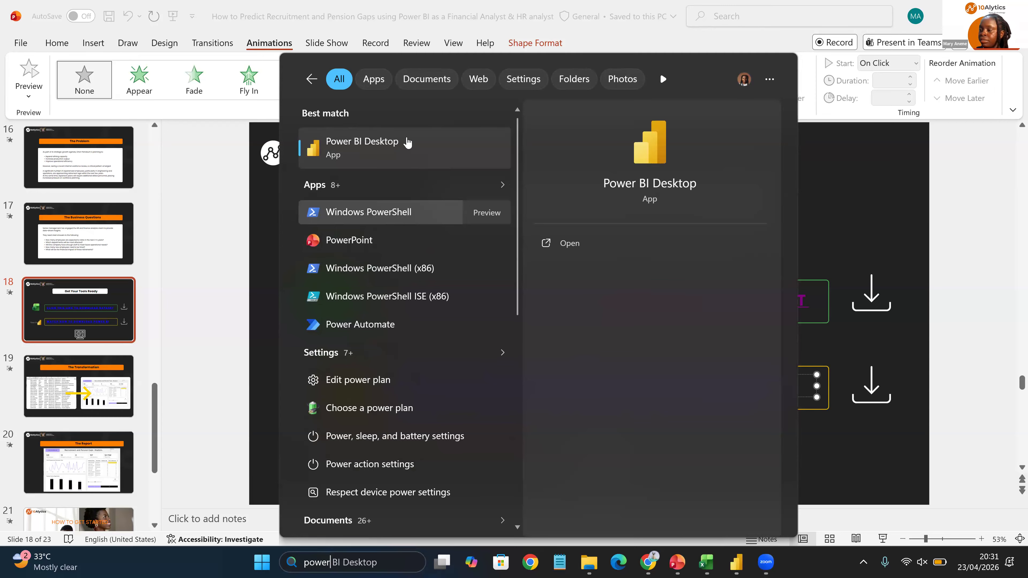
left_click(575, 247)
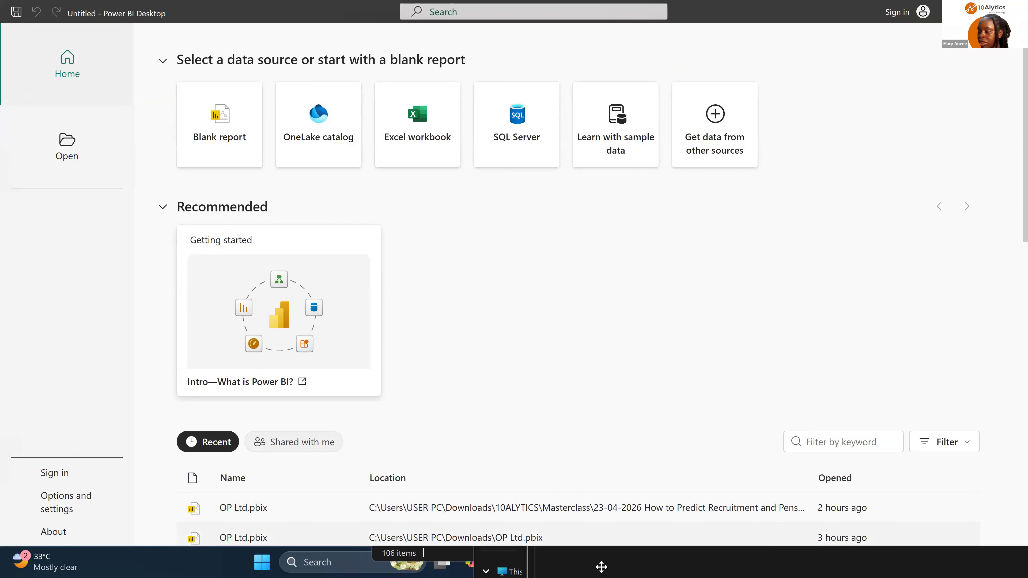
left_click_drag(585, 568, 581, 531)
left_click_drag(1011, 219, 1011, 227)
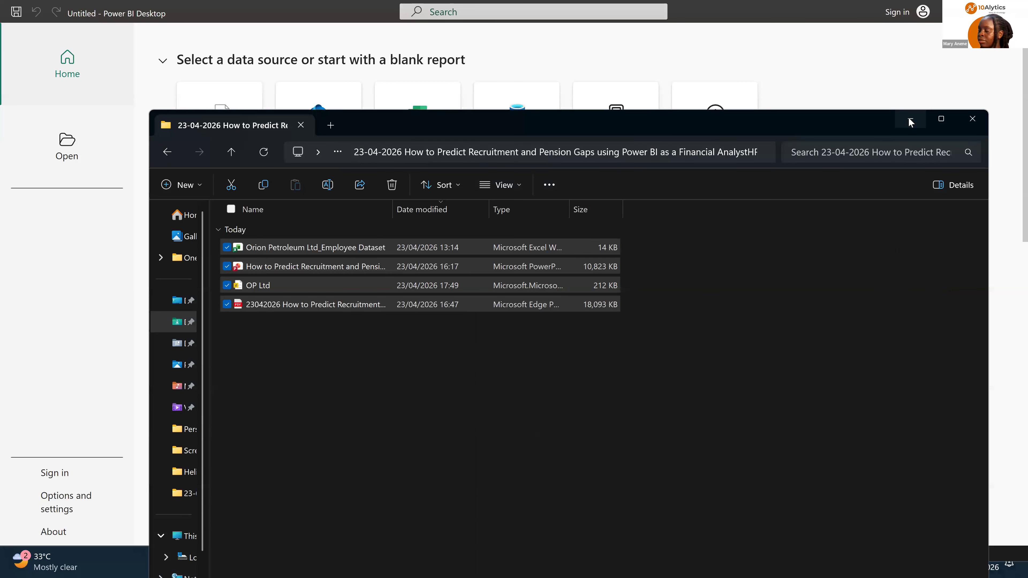
left_click(909, 120)
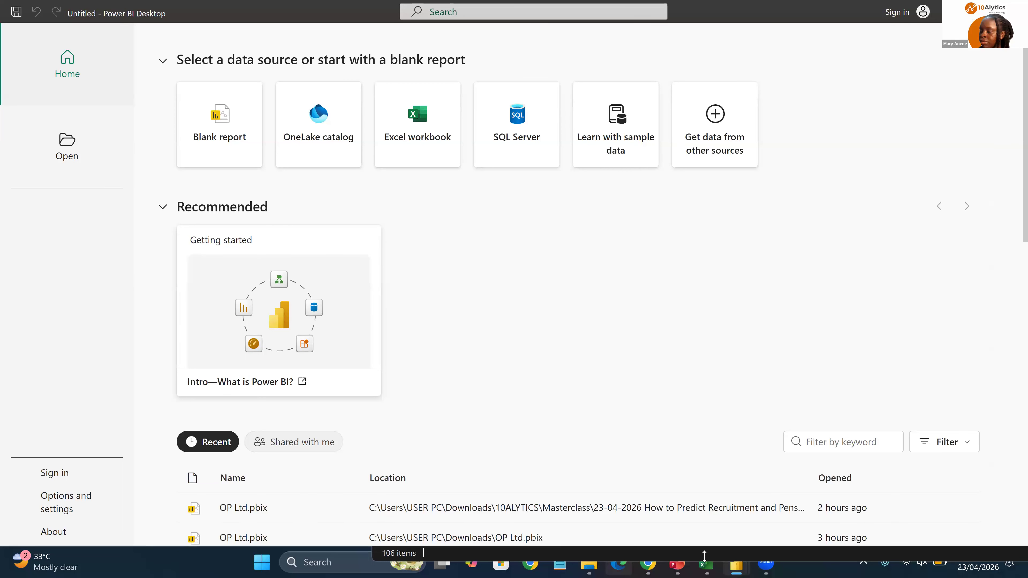
mouse_move(702, 565)
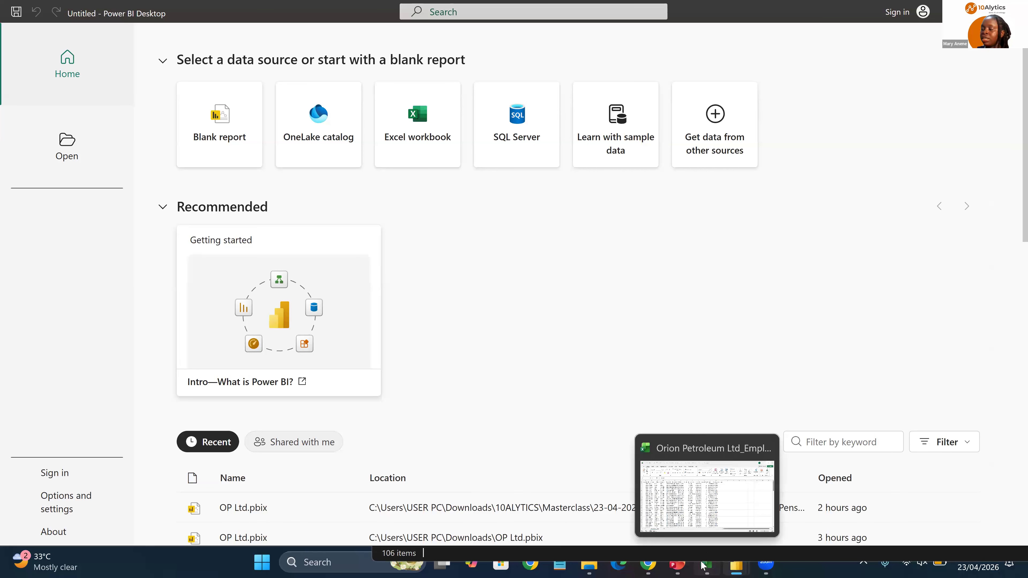
left_click(703, 565)
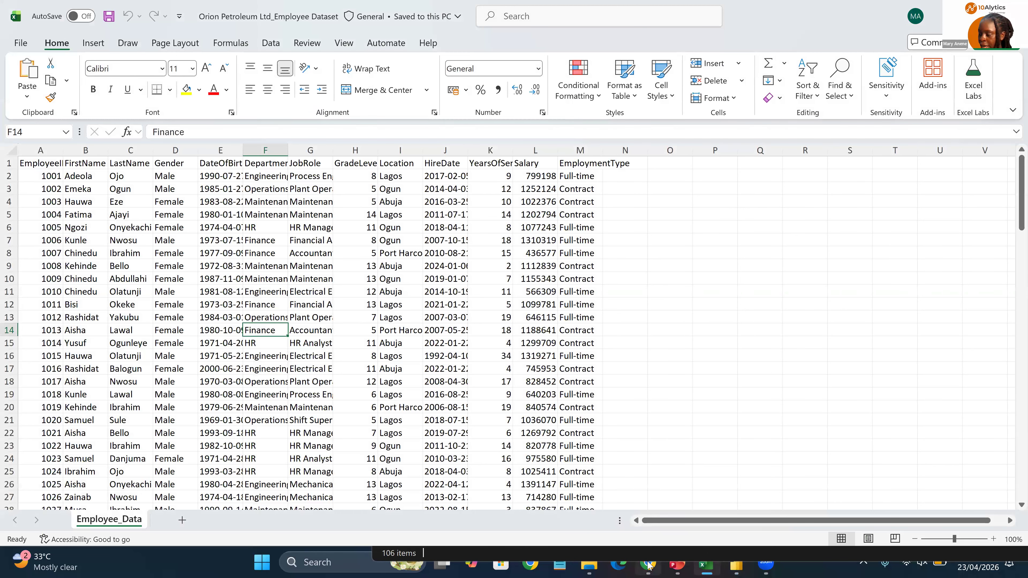
Step: Switch to the employee dataset in Google Sheets and examine its columns, including birth date, grade level, location, hire date, salary and employment type
mouse_move(648, 565)
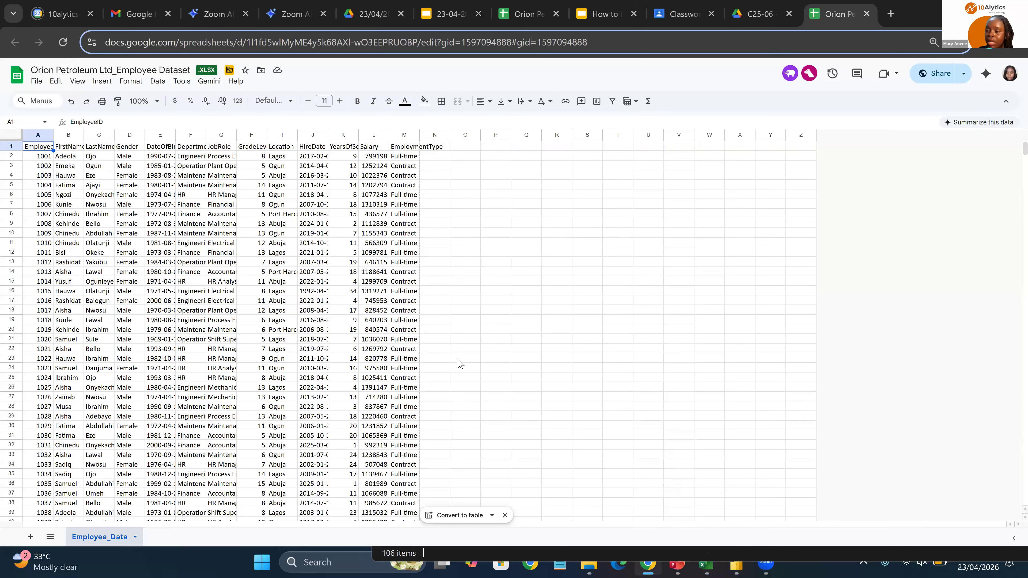
left_click(305, 264)
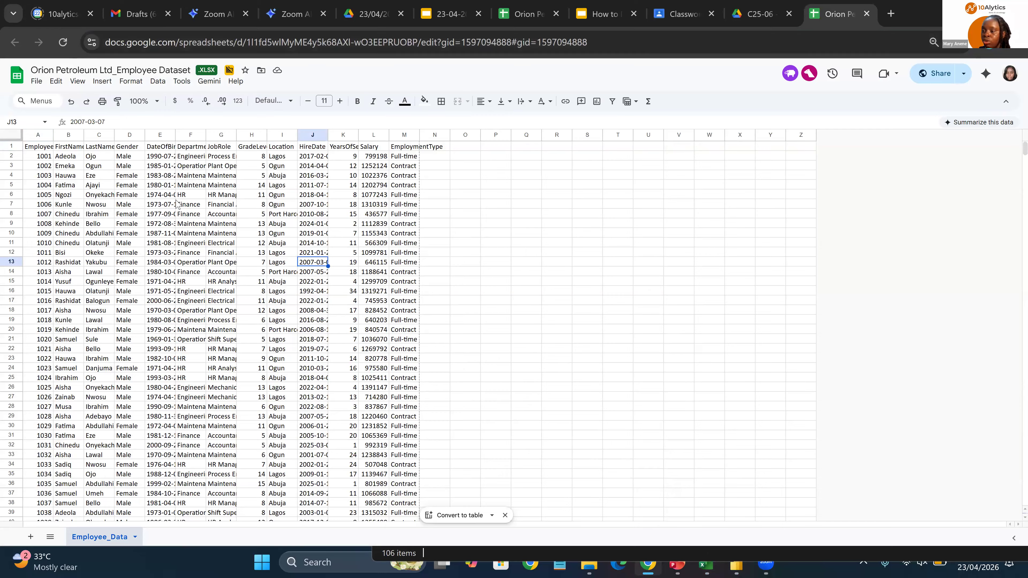
left_click(68, 178)
left_click(161, 159)
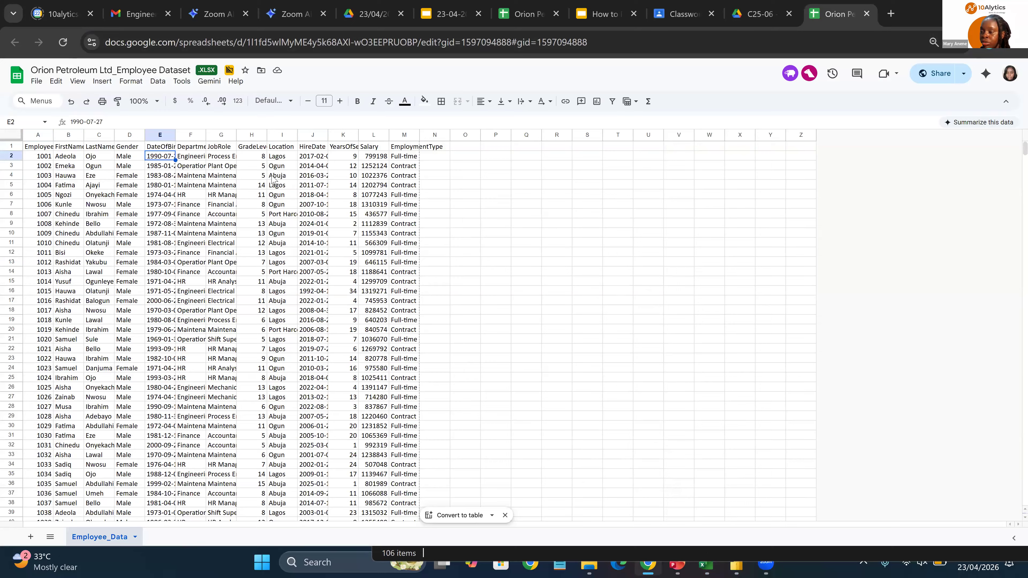
left_click(228, 166)
left_click(279, 176)
left_click(257, 166)
left_click(282, 167)
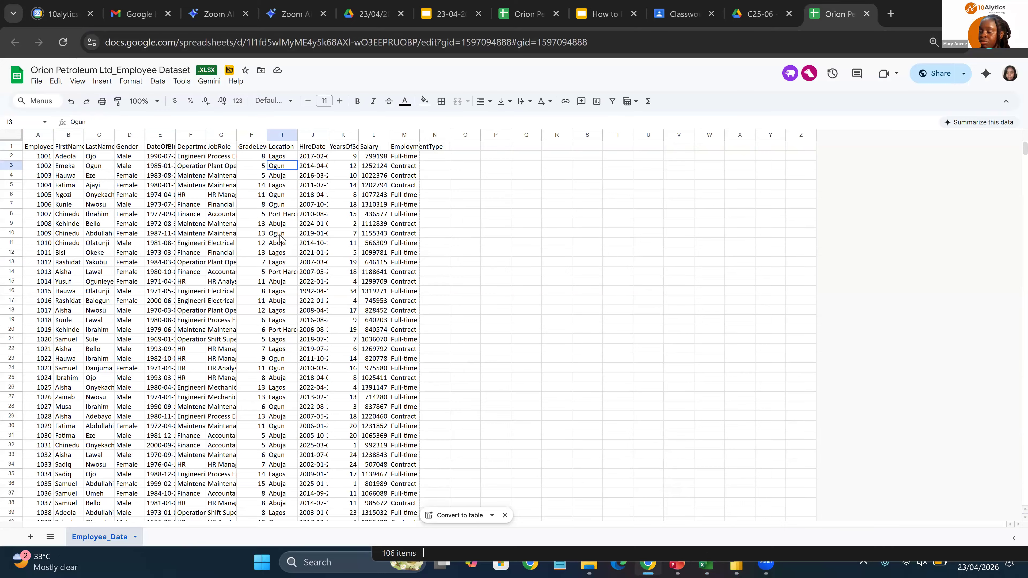
left_click(309, 203)
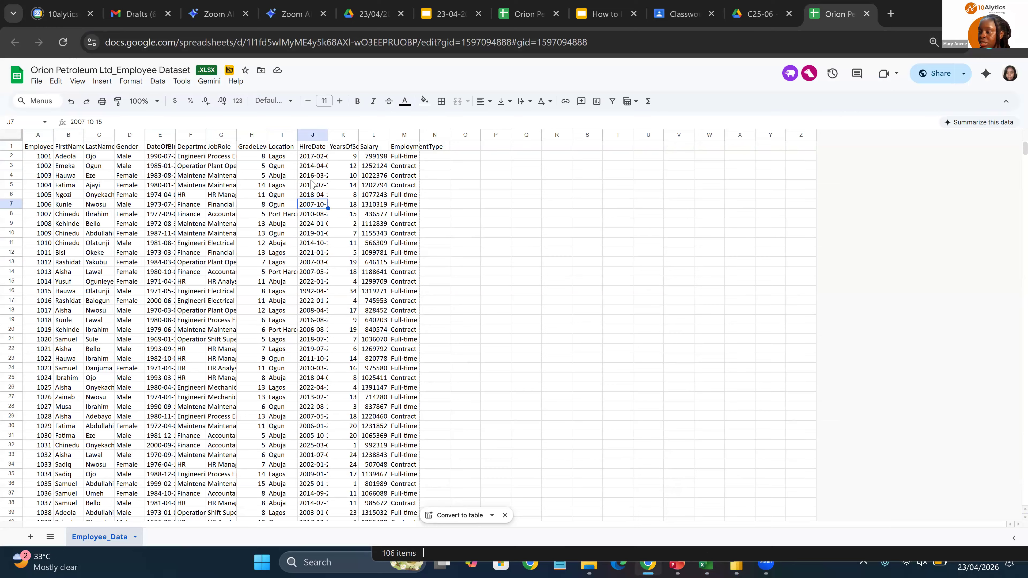
left_click(346, 159)
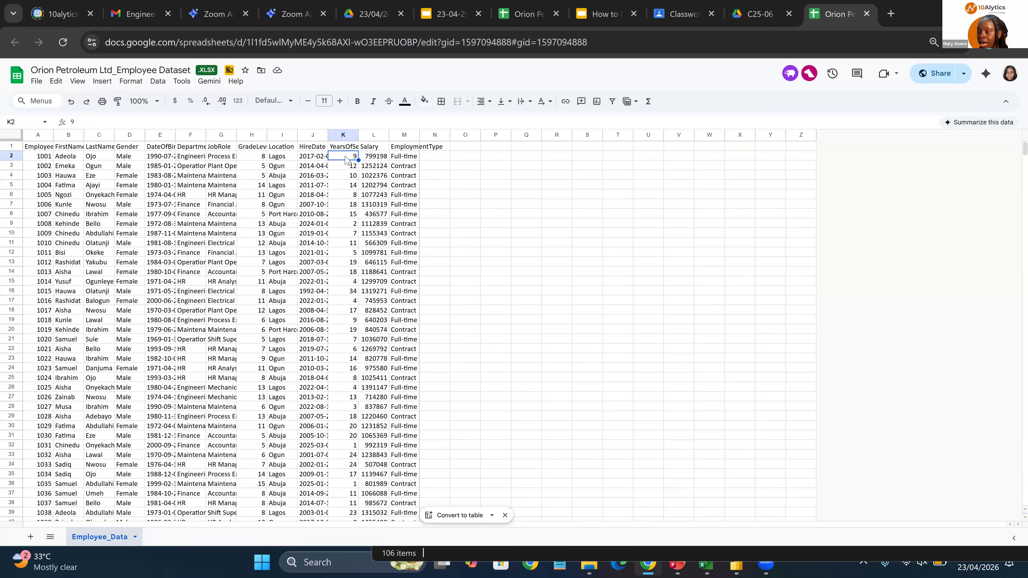
left_click(373, 161)
left_click(412, 156)
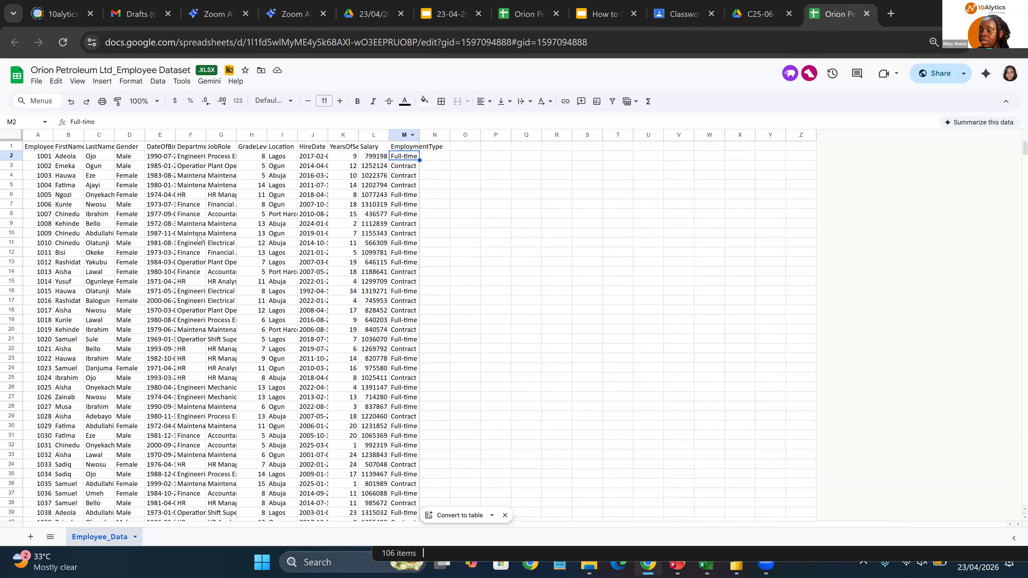
left_click(188, 226)
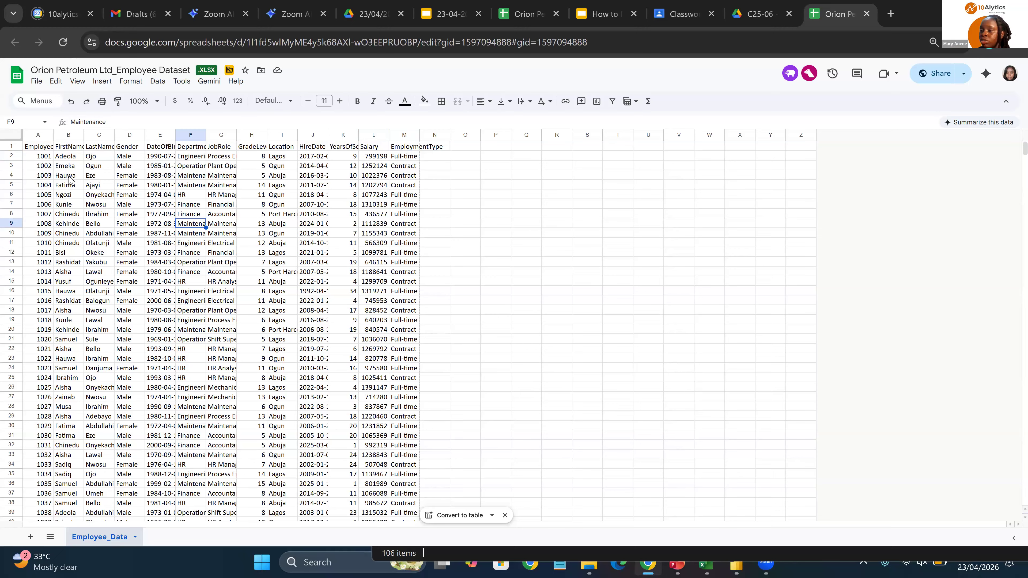
Step: Download the Orion Petroleum Ltd_Employee Dataset spreadsheet as a Microsoft Excel (.xlsx) file
left_click(37, 82)
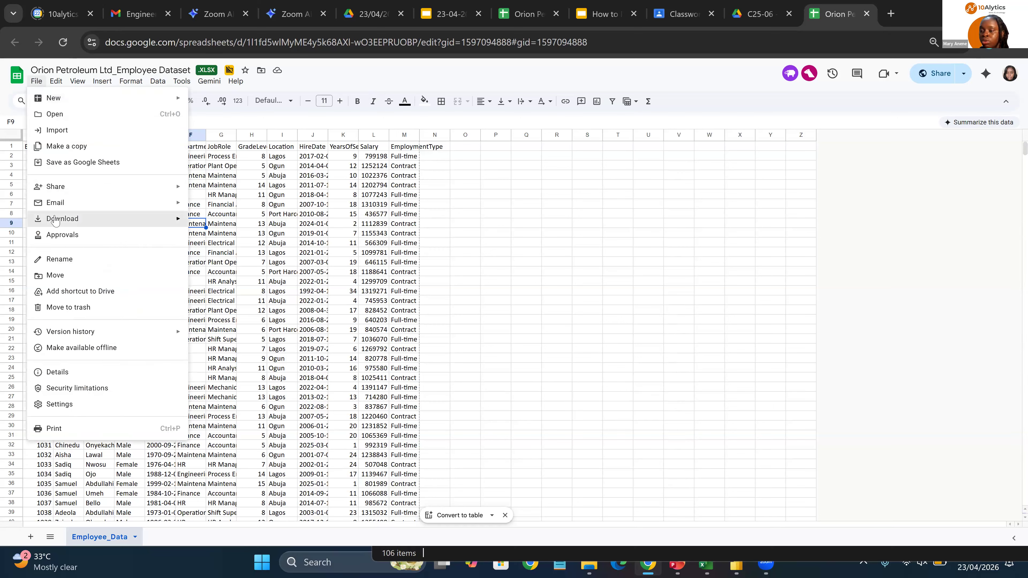
mouse_move(51, 218)
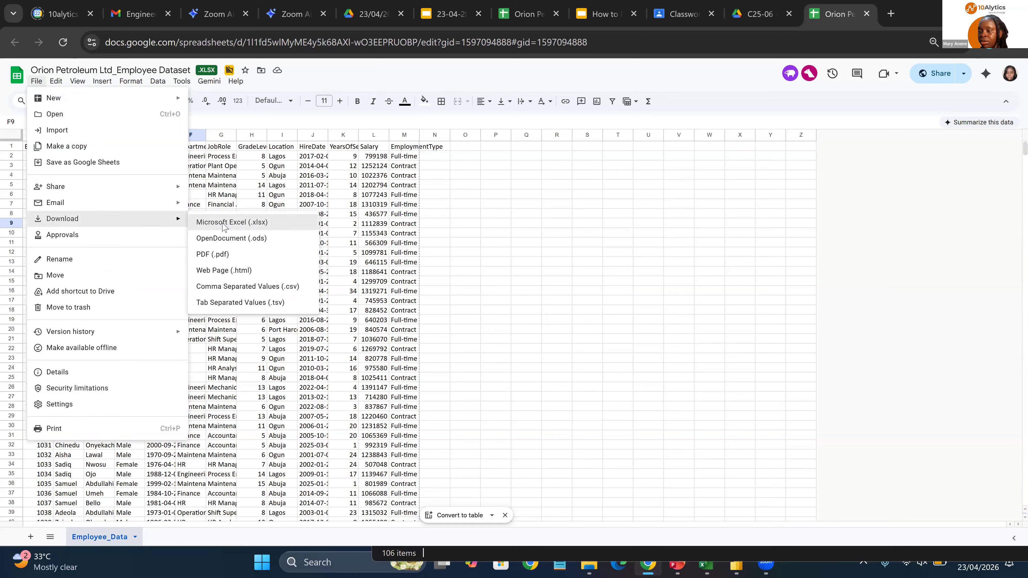
left_click(223, 224)
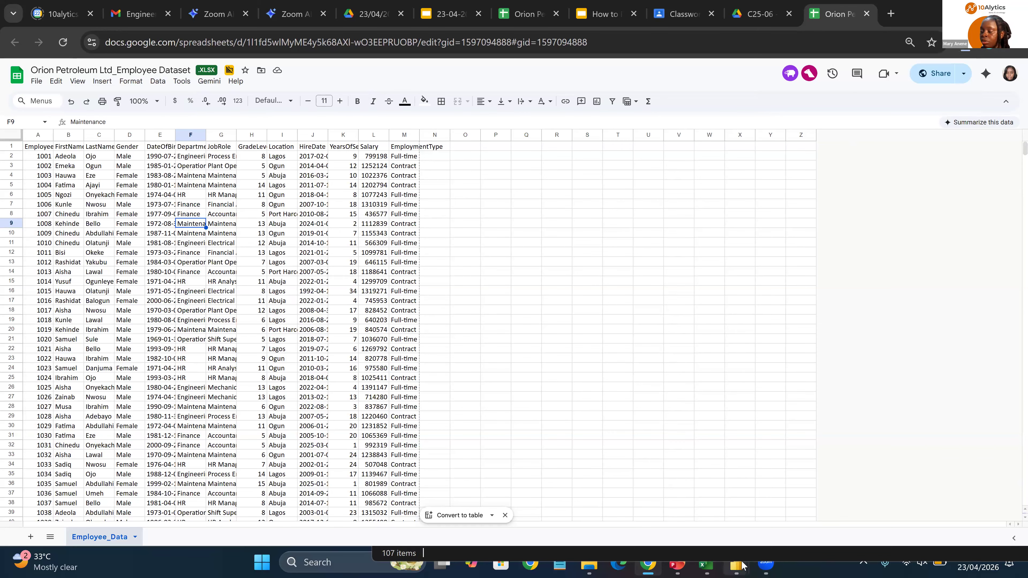
Step: Switch to Power BI Desktop and start a blank report
mouse_move(737, 564)
left_click(770, 502)
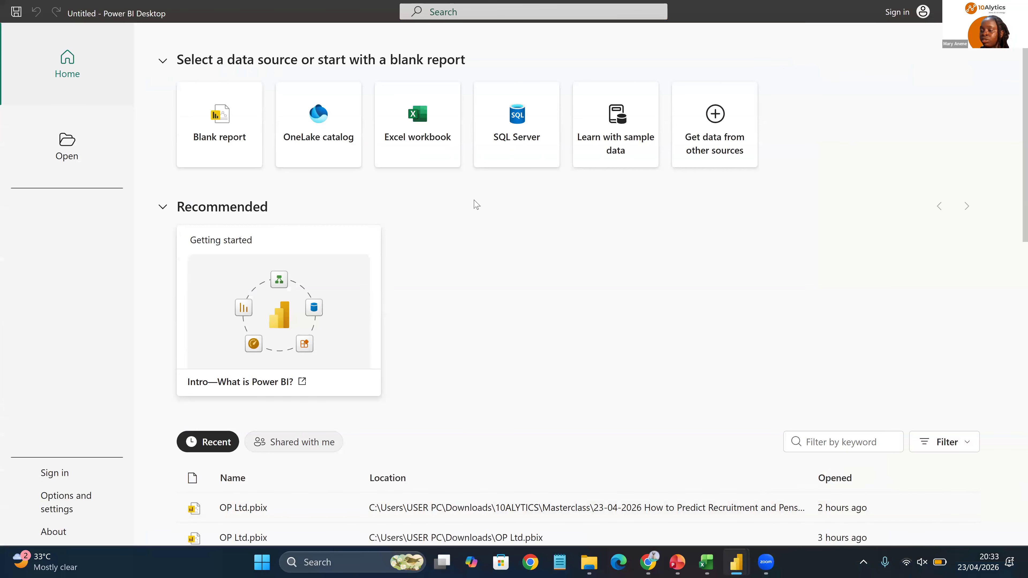
left_click(231, 161)
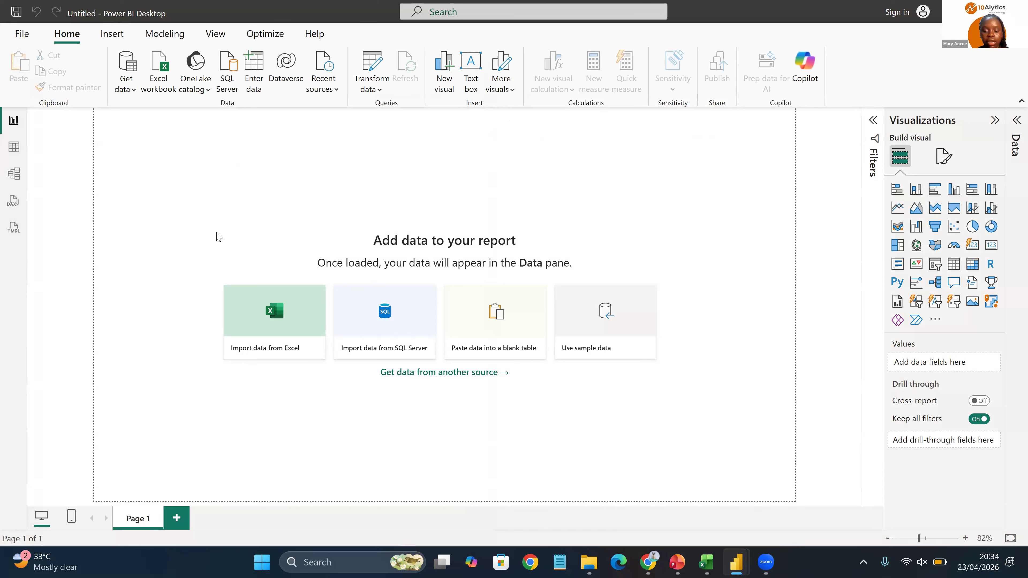
Step: Import the Orion Petroleum Ltd_Employee Dataset workbook from Downloads and open its Employee_Data sheet in Power Query for transformation
left_click(131, 91)
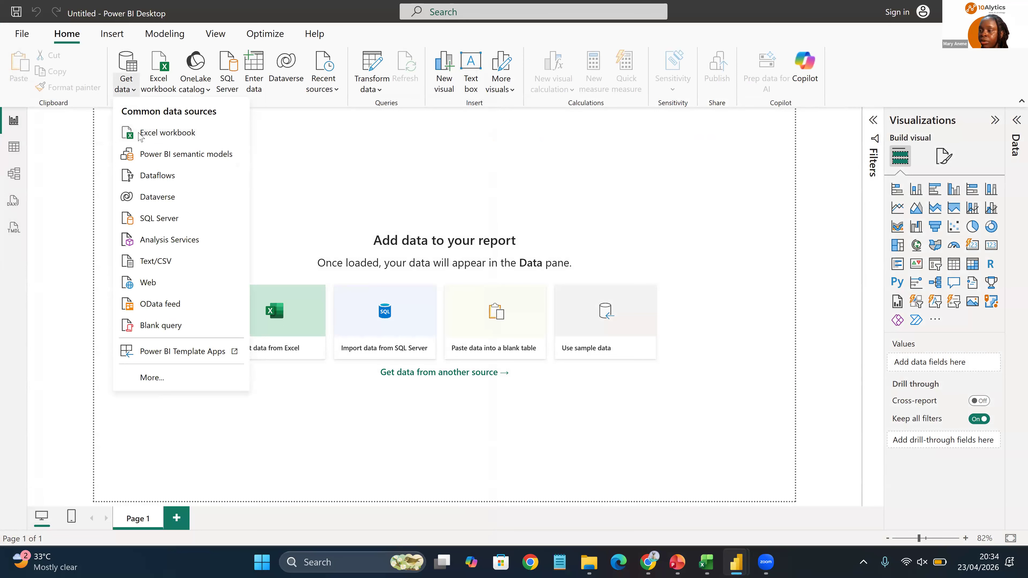
left_click(178, 134)
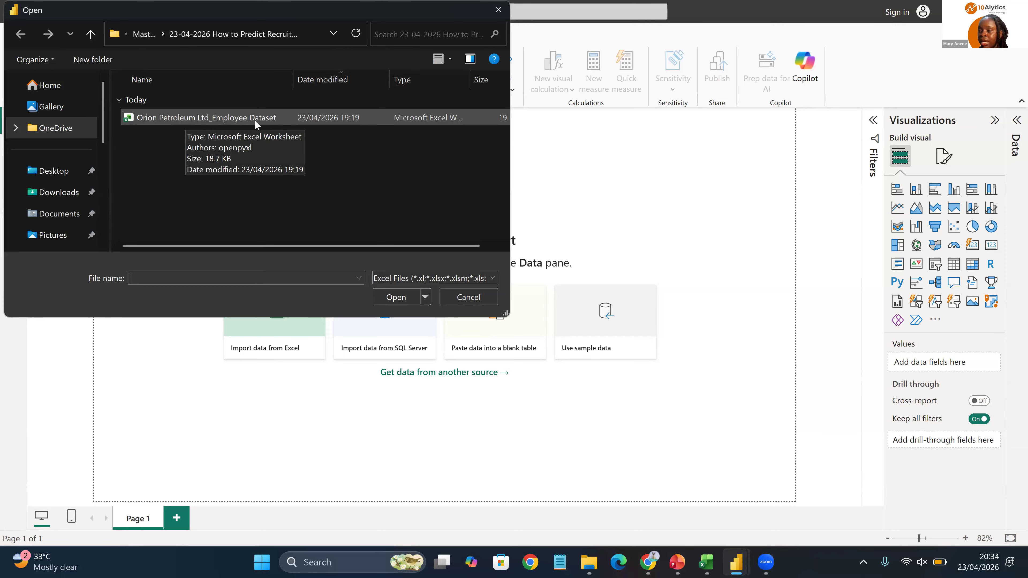
left_click(62, 195)
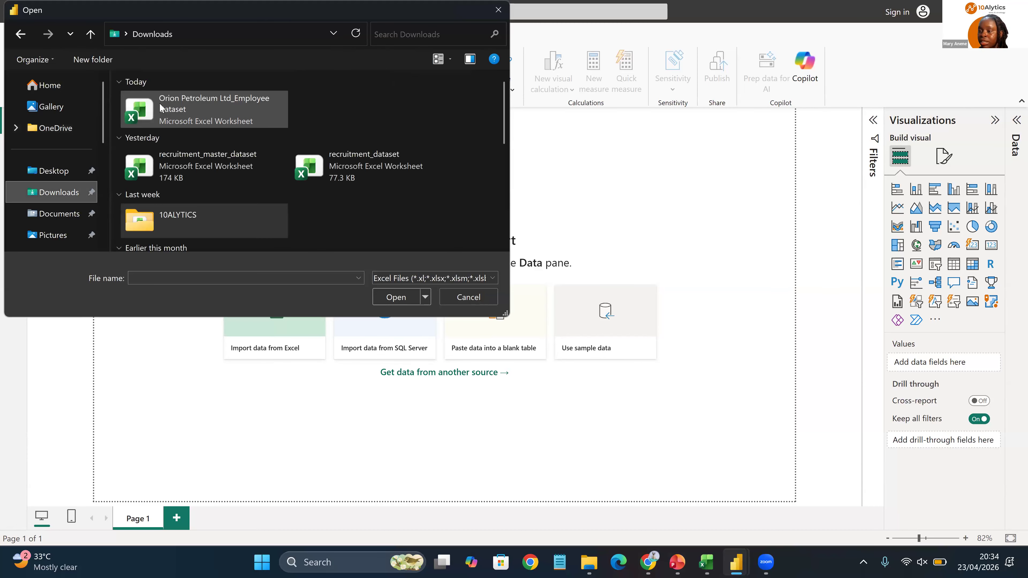
left_click(161, 108)
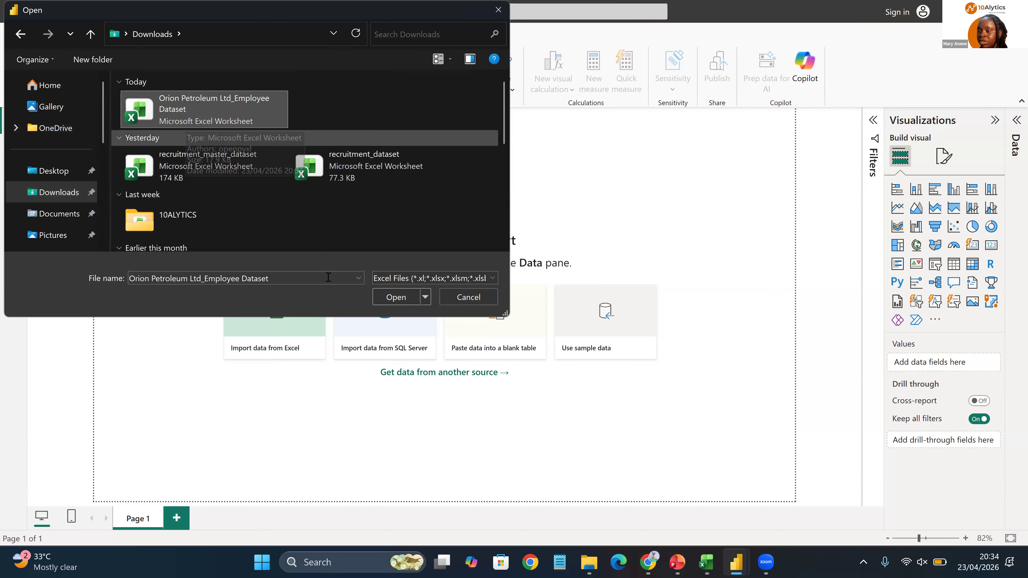
left_click(397, 302)
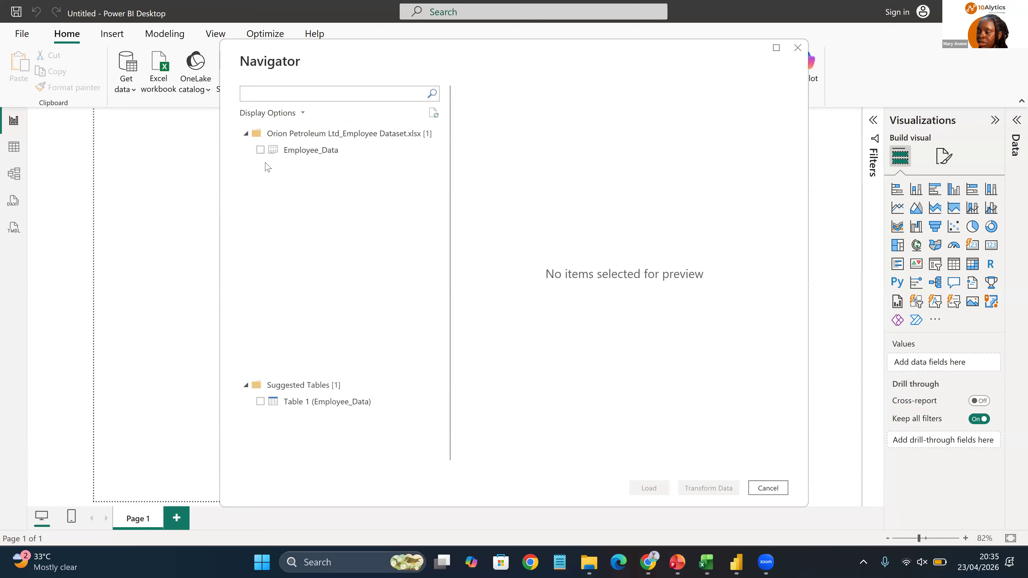
left_click(262, 152)
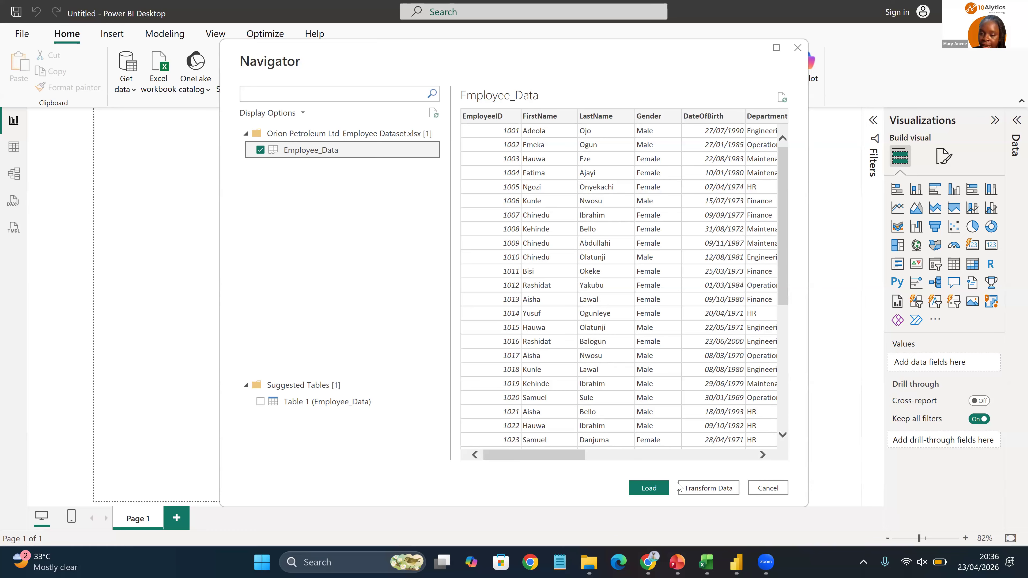
left_click(705, 491)
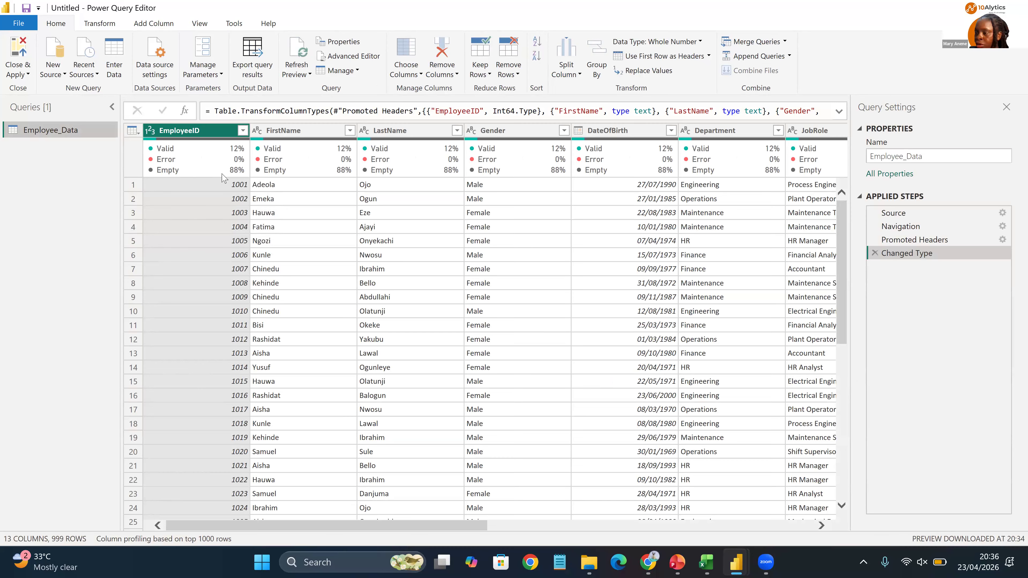
Step: Examine the valid, error and empty percentages across the Employee_Data columns, from EmployeeID through Salary
mouse_move(236, 173)
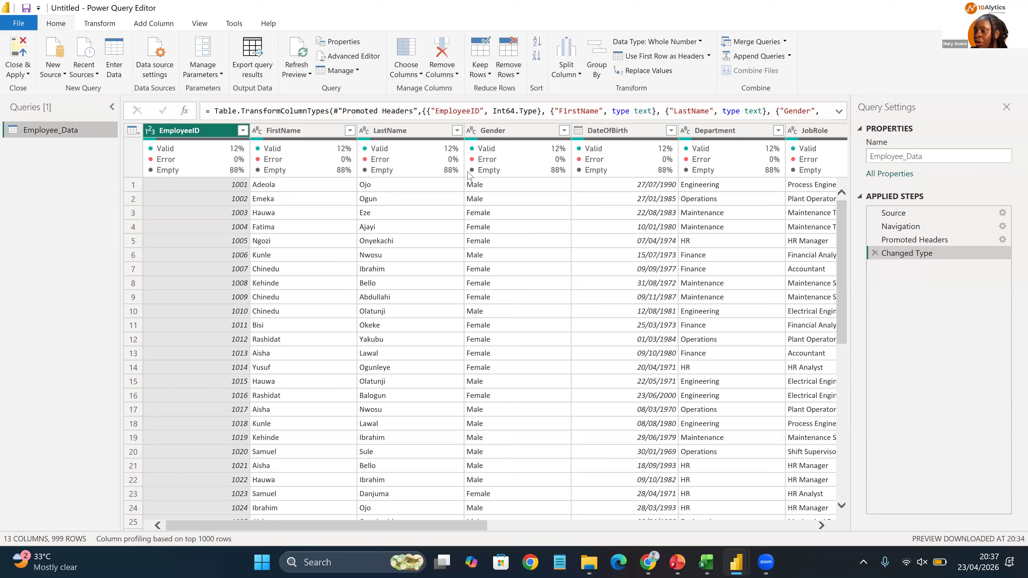
mouse_move(468, 173)
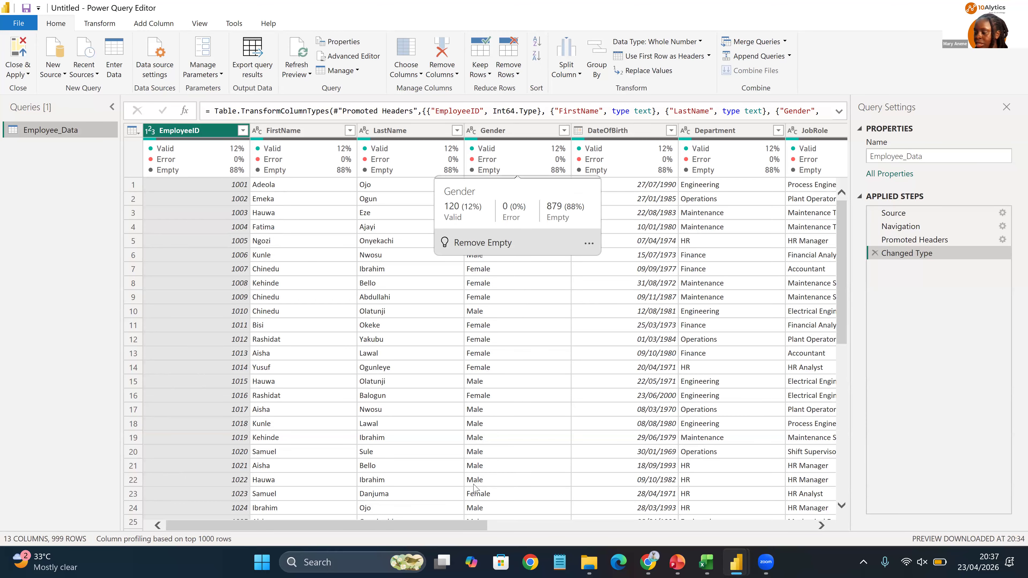
left_click_drag(468, 528, 529, 532)
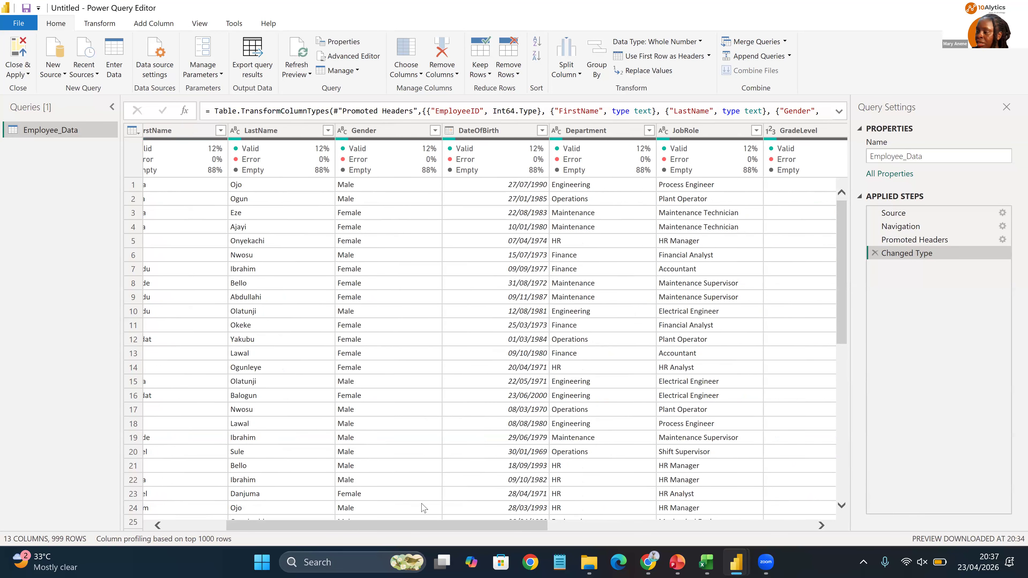
scroll(519, 534, "right", 10)
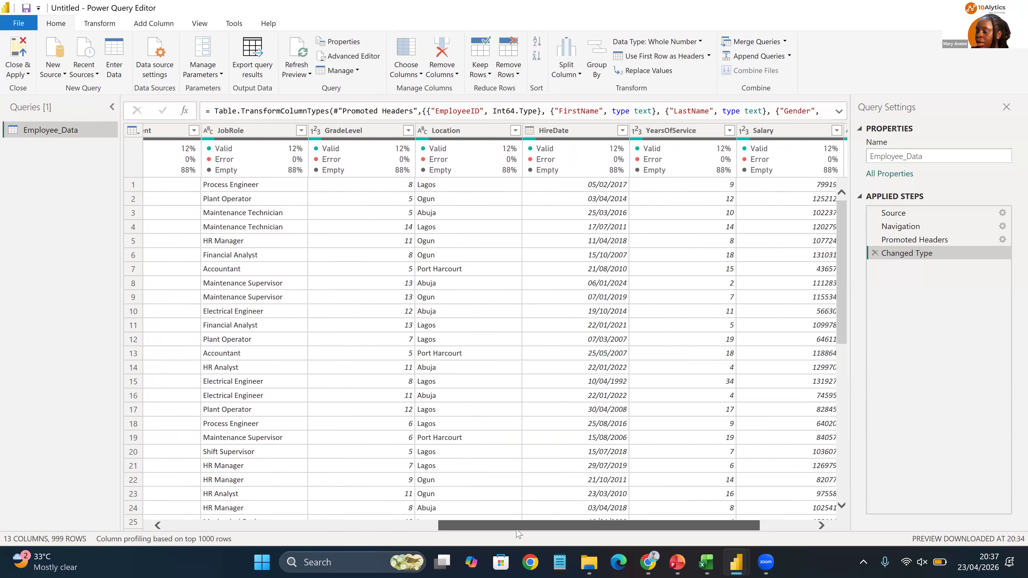
scroll(517, 507, "left", 6)
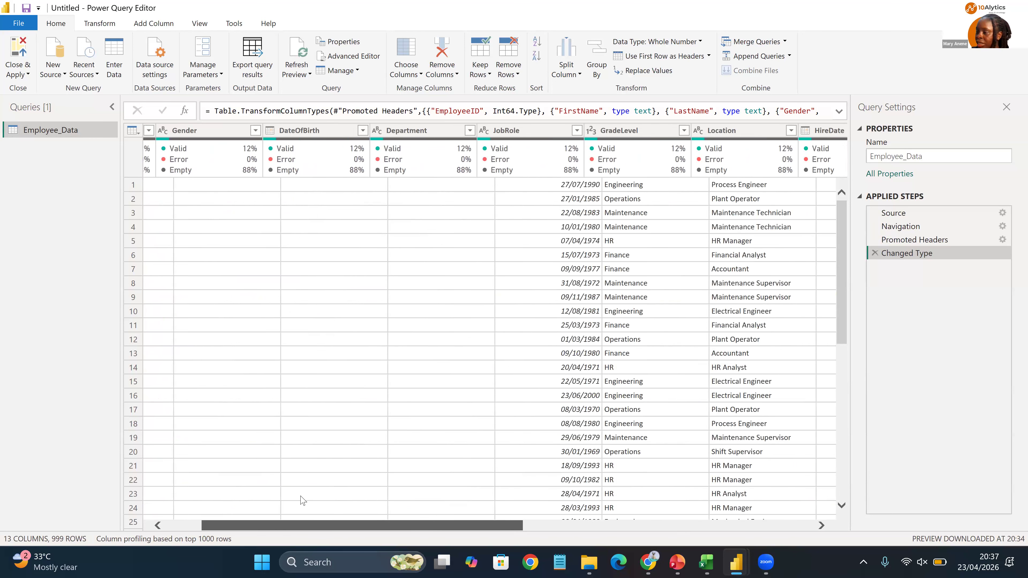
scroll(302, 501, "left", 4)
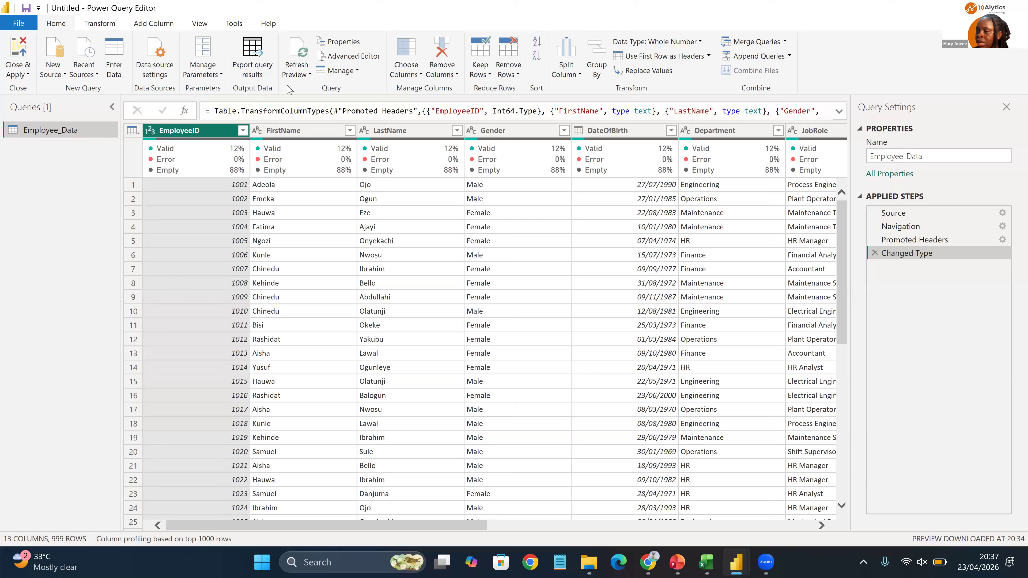
Step: Try removing the blank rows from the Employee_Data query, and undo it by deleting the Removed Blank Rows applied step
left_click(344, 97)
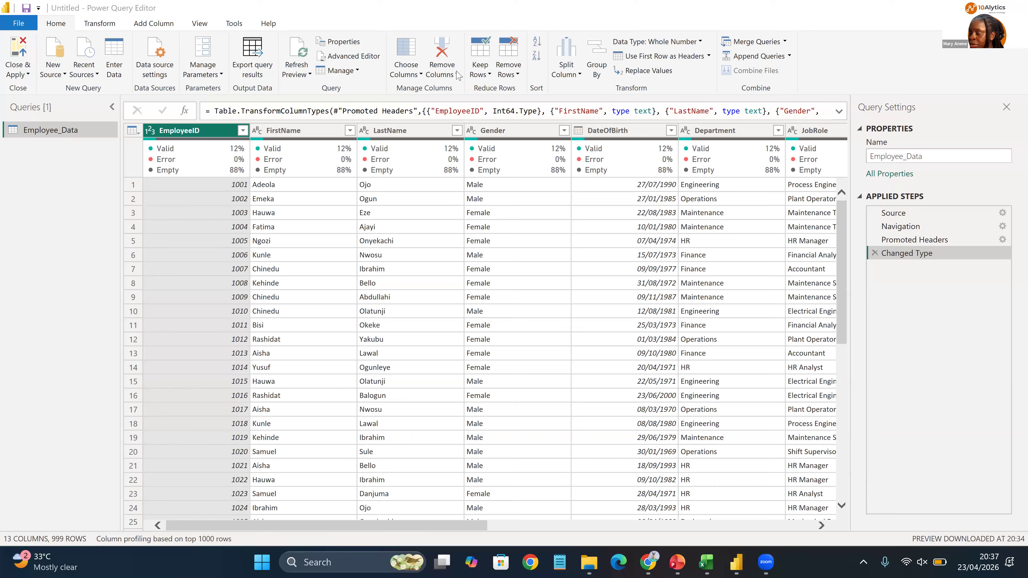
left_click(518, 77)
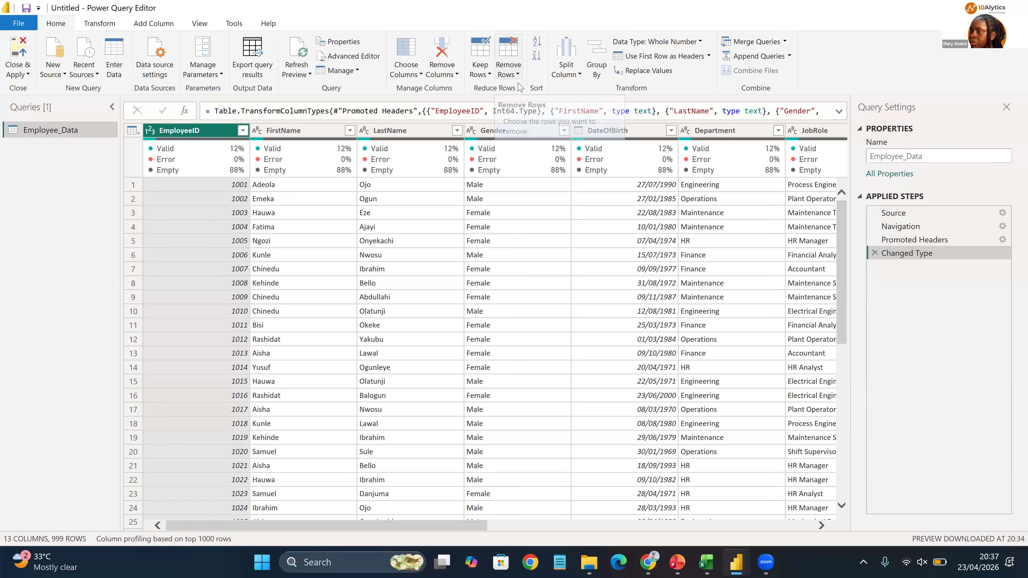
left_click(518, 73)
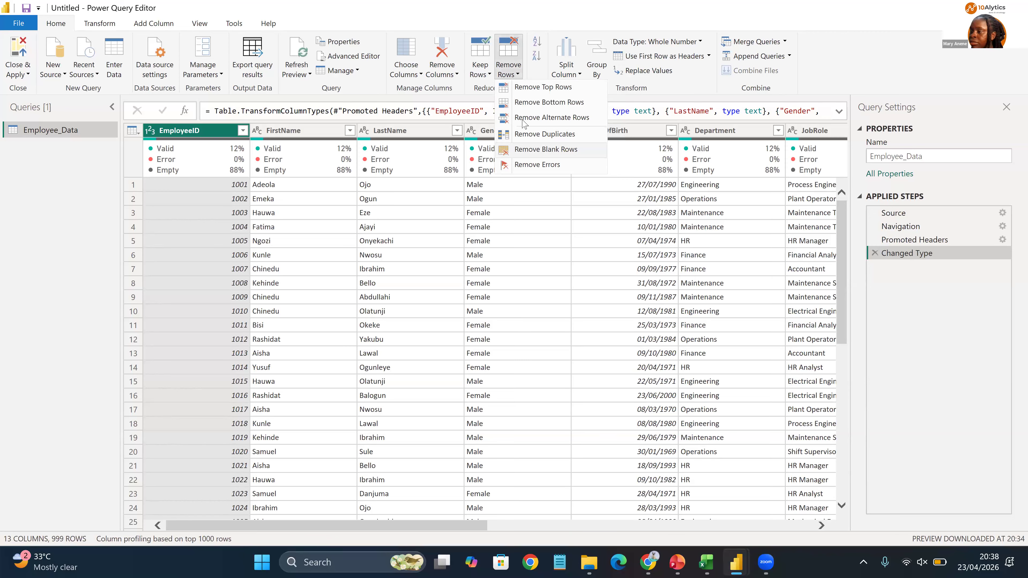
left_click(546, 150)
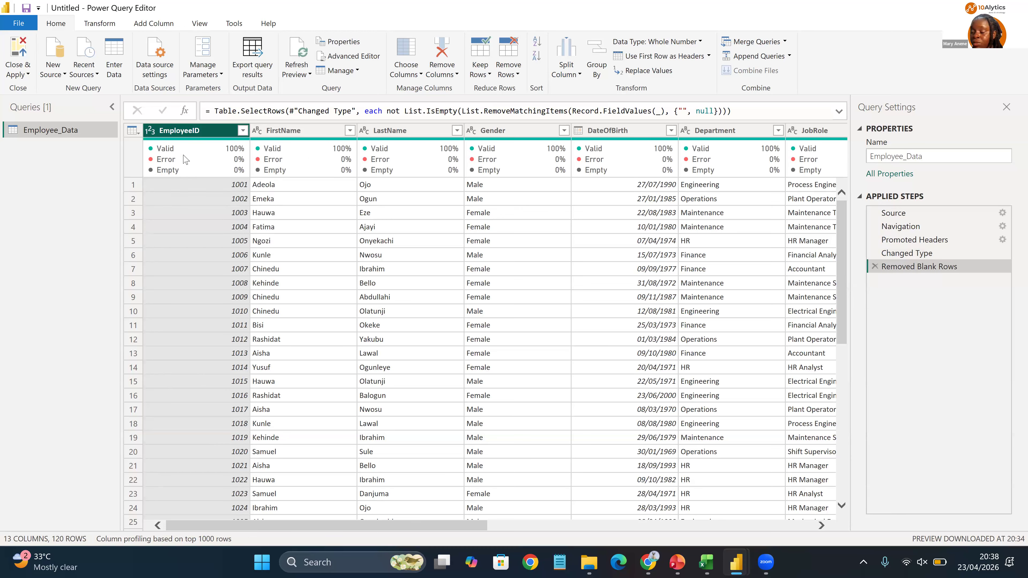
mouse_move(185, 159)
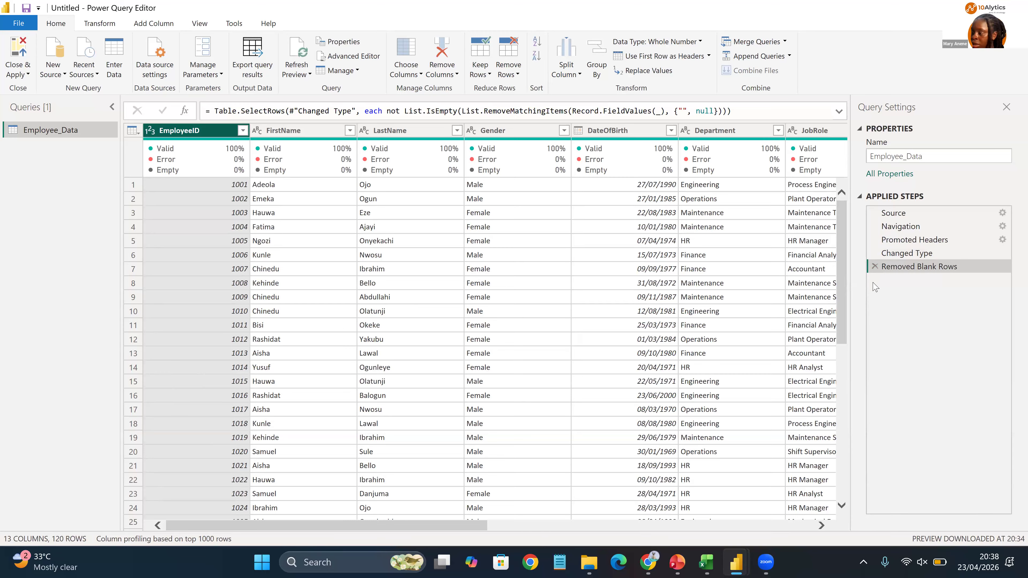
left_click(874, 266)
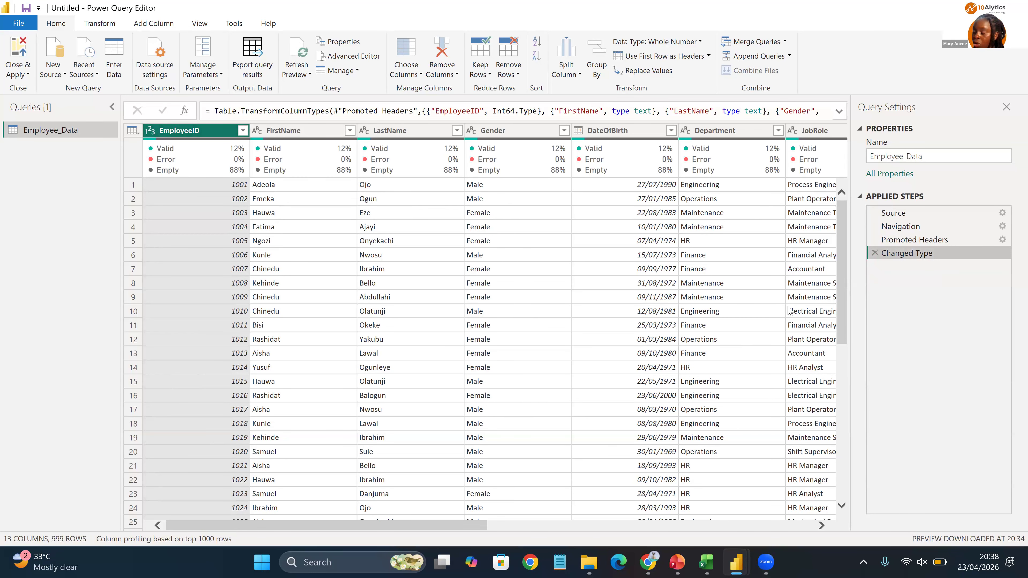
Step: Remove all blank rows from the Employee_Data query and check the remaining records down to the last row
left_click(832, 443)
left_click_drag(836, 523, 848, 425)
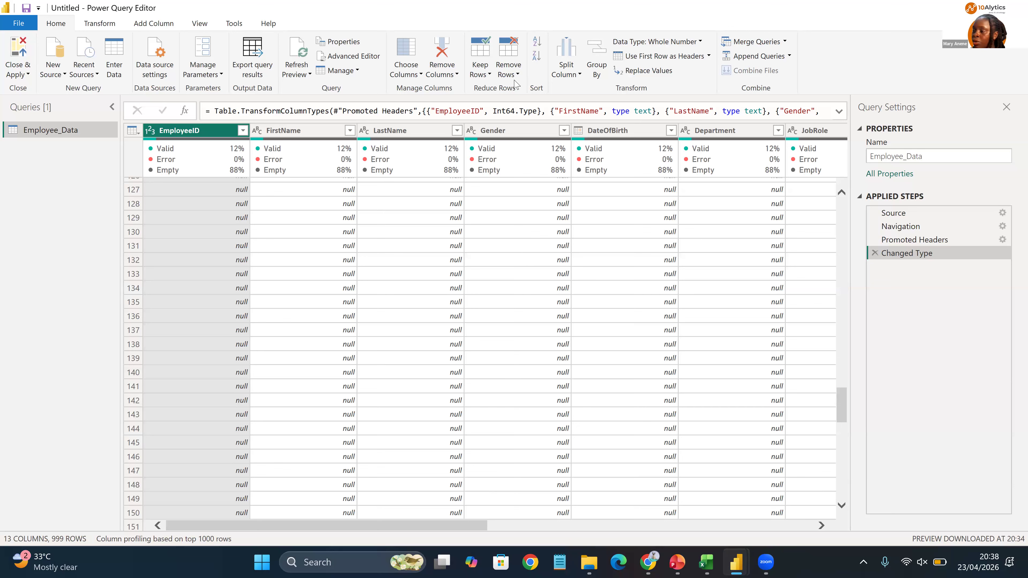
left_click(508, 69)
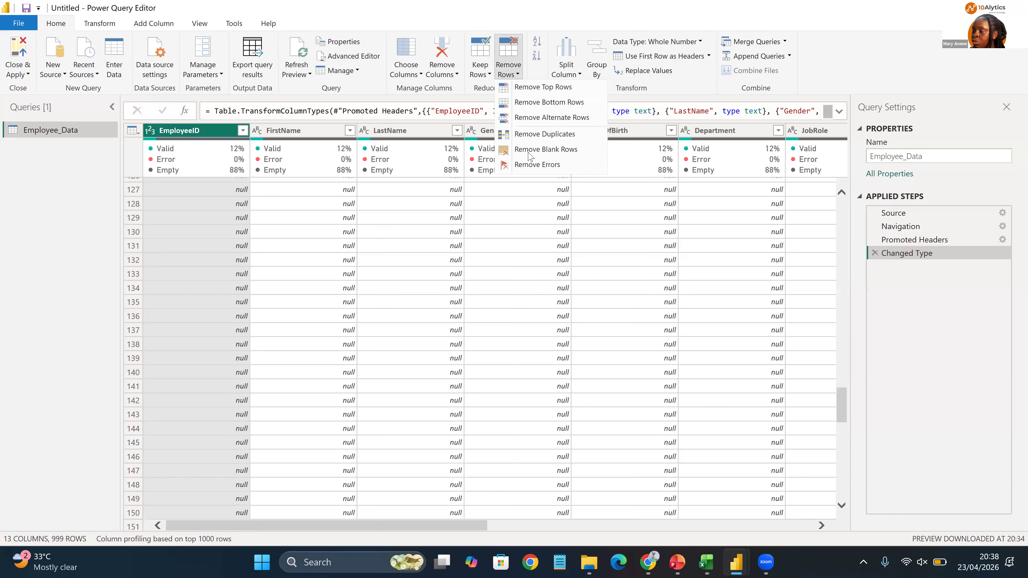
left_click(528, 151)
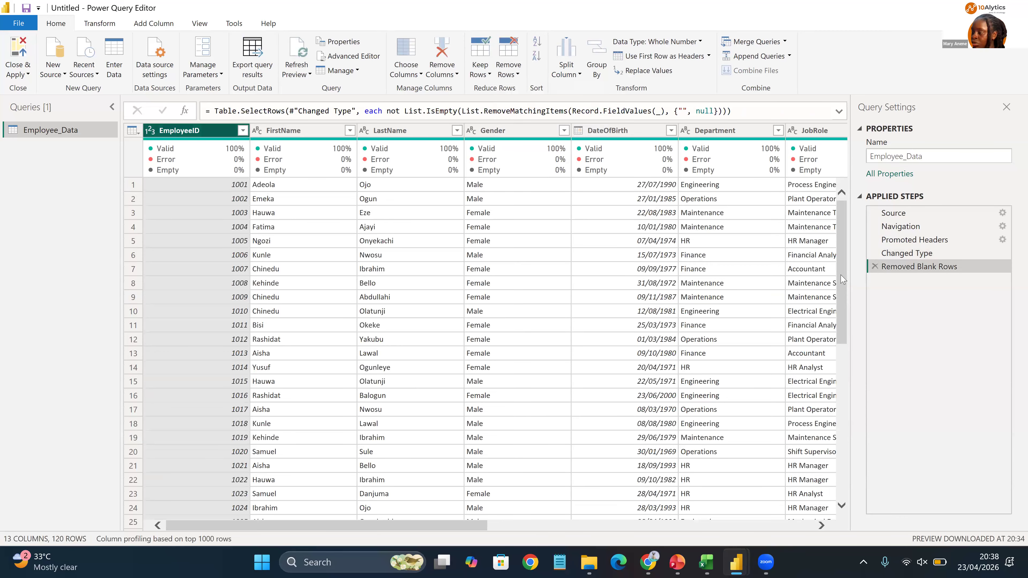
left_click(843, 494)
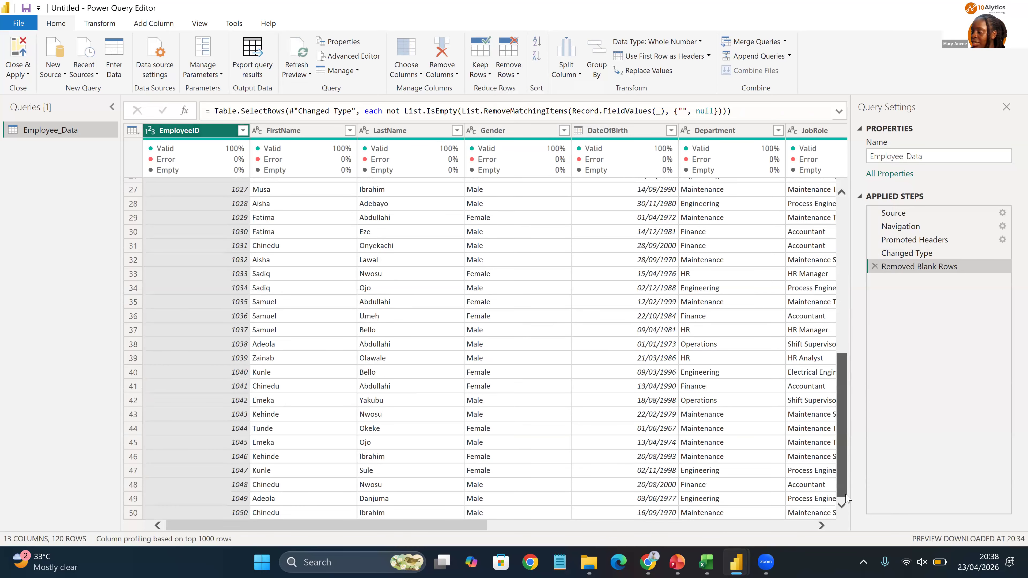
left_click(845, 498)
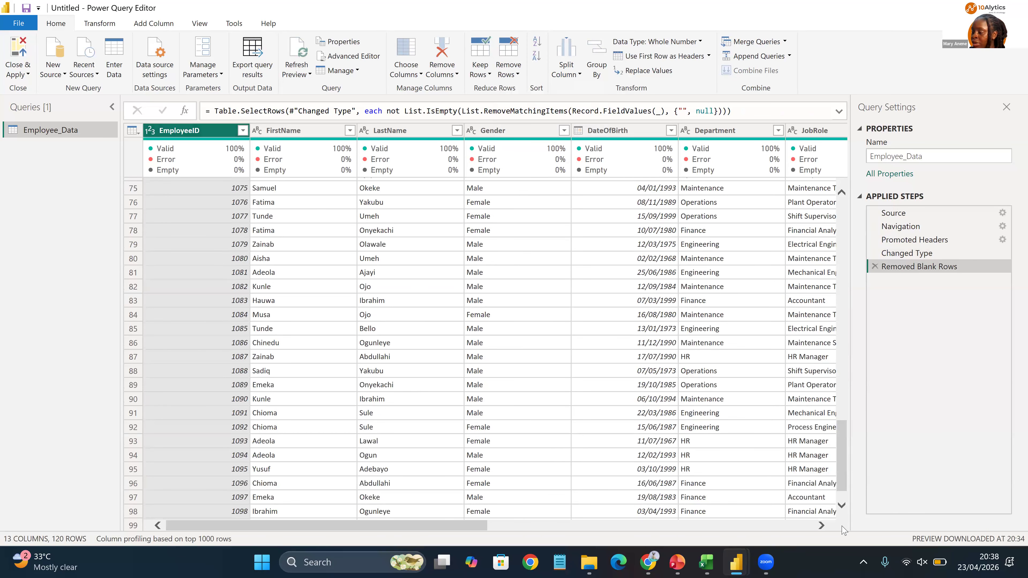
left_click(843, 507)
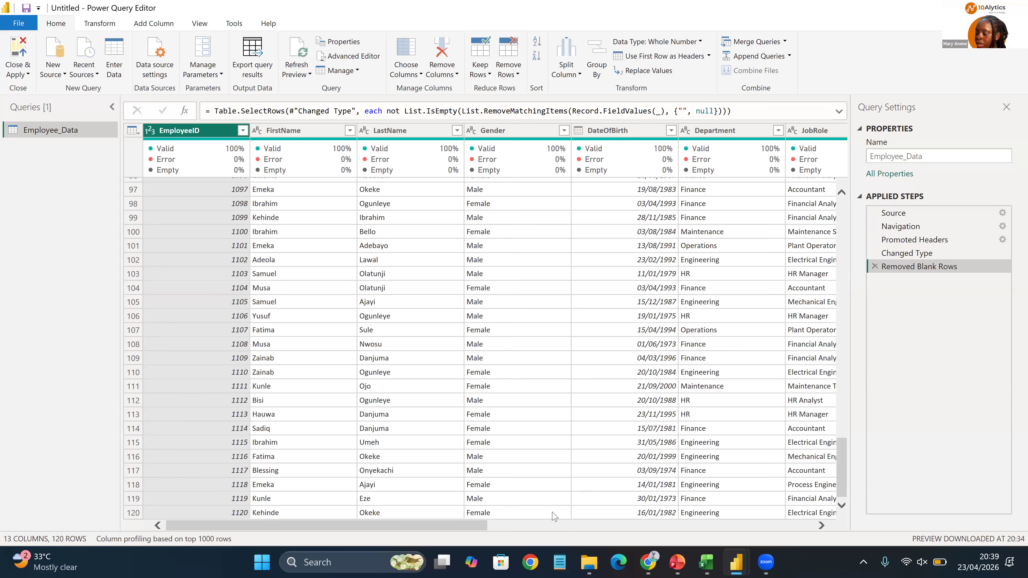
Step: Switch to the PowerPoint presentation to review The Business Questions slide, and return to the Power Query Editor
mouse_move(683, 560)
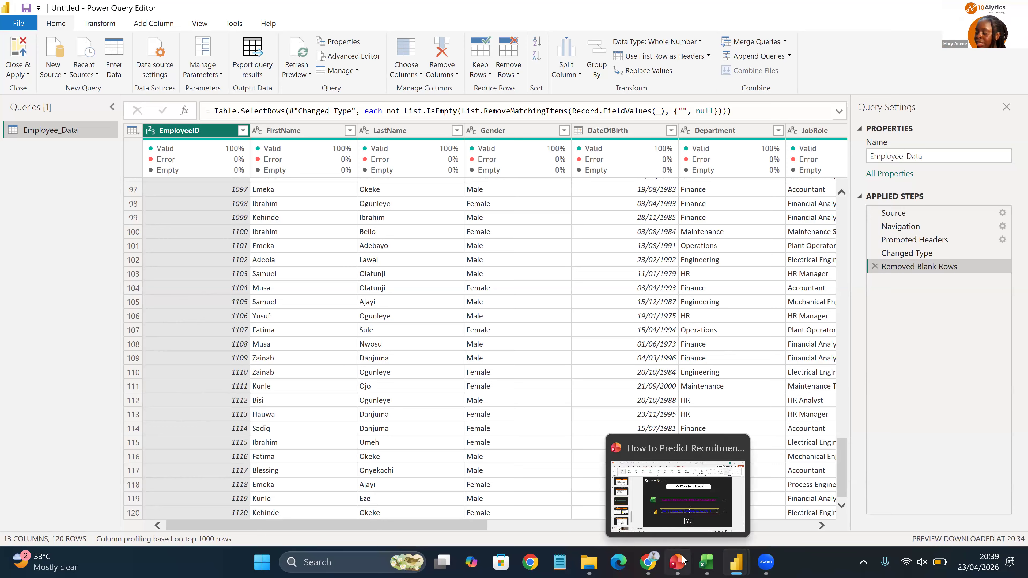
key("alt+Tab")
left_click(106, 249)
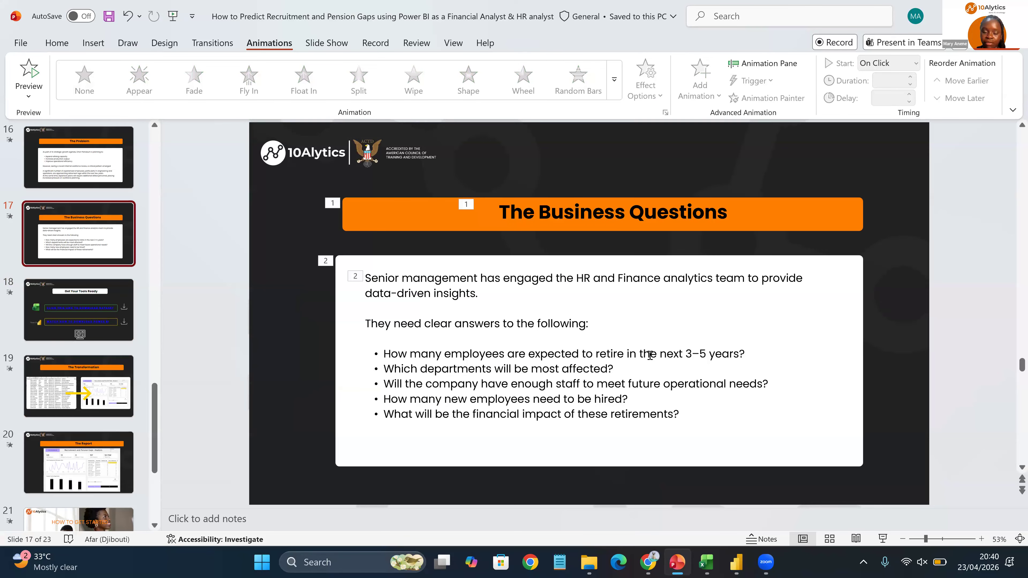
left_click(734, 563)
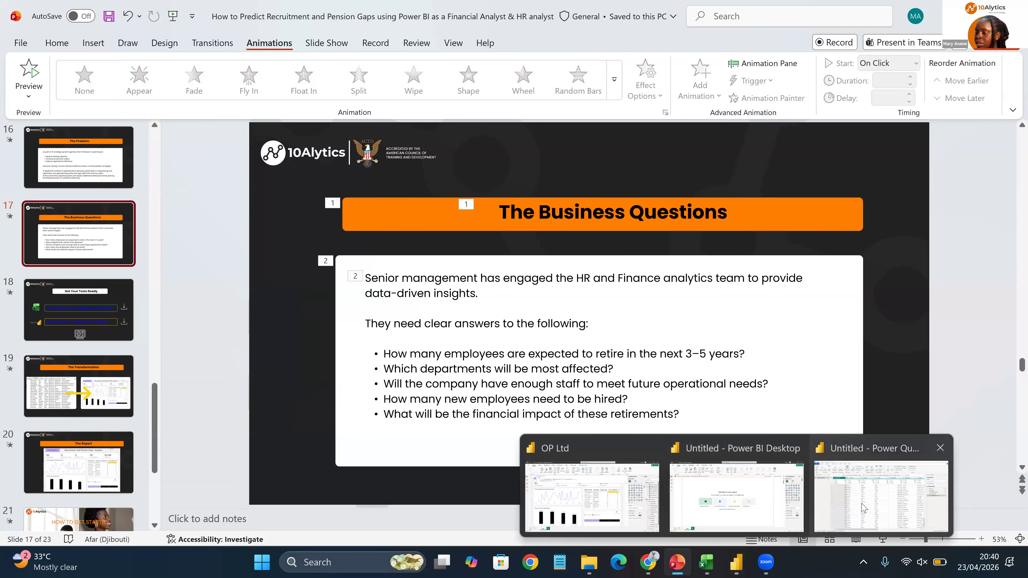
left_click(862, 509)
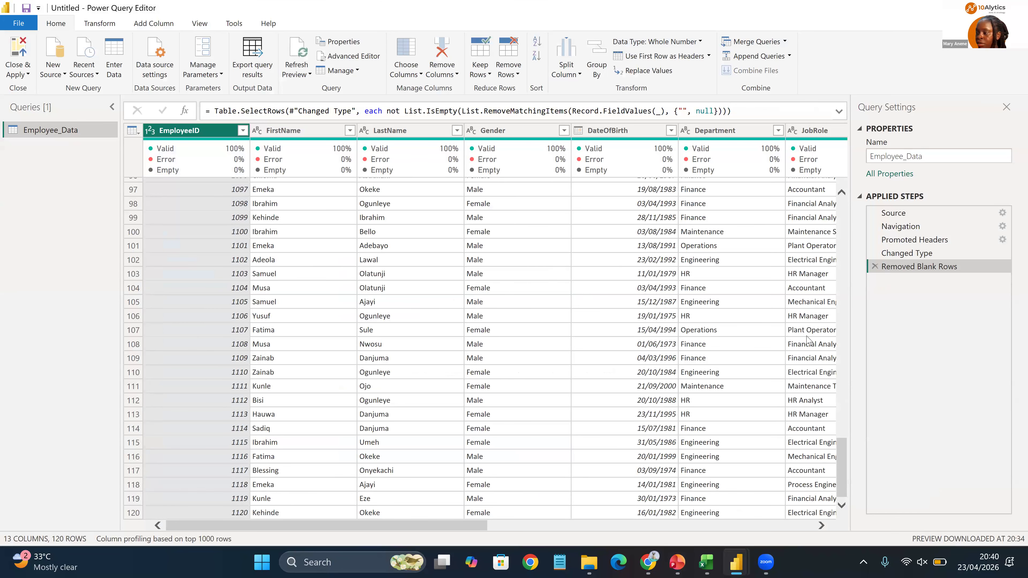
Step: Add an Age column to Employee_Data calculated from the DateOfBirth column
left_click_drag(857, 338, 841, 155)
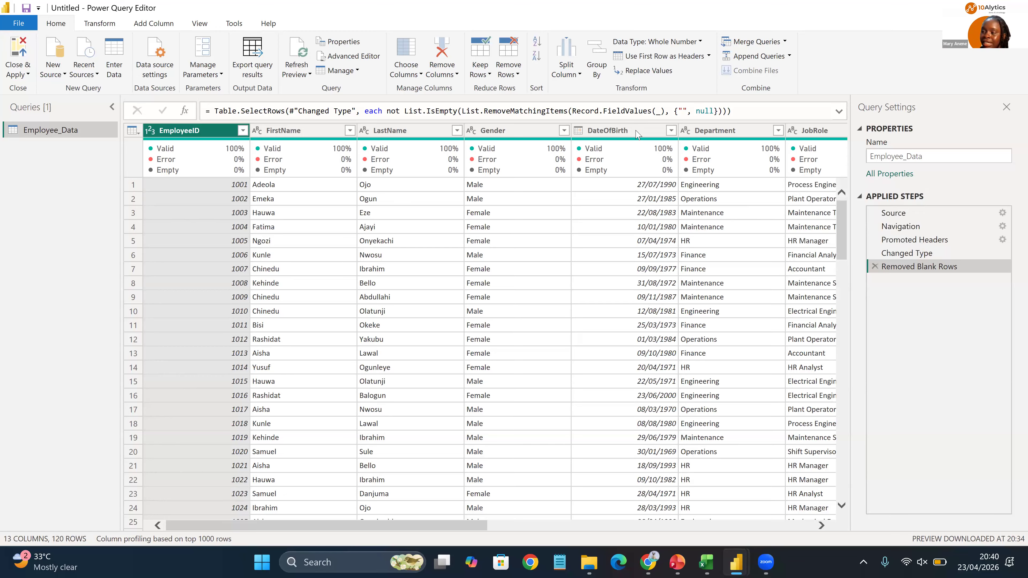
left_click(624, 131)
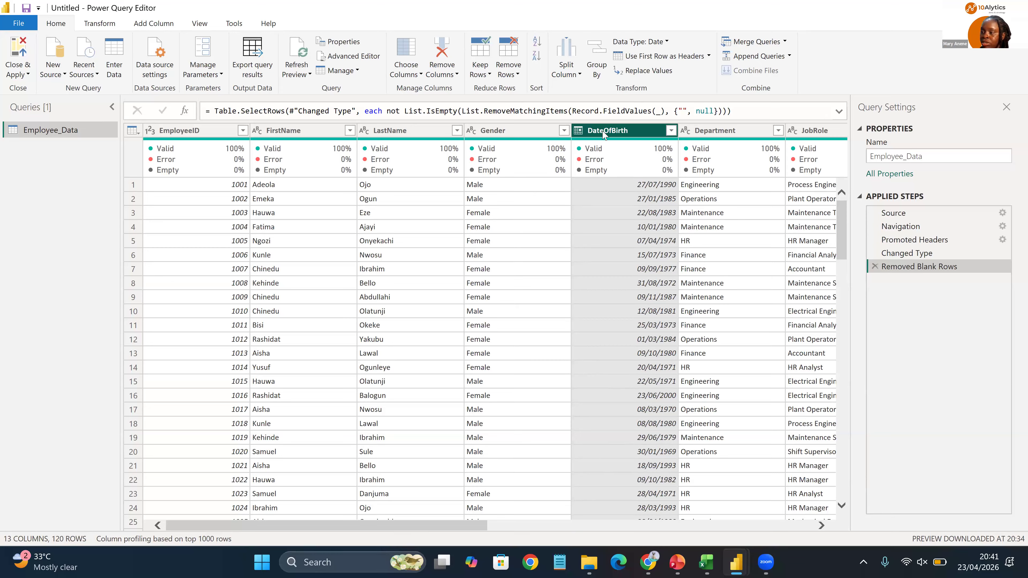
left_click(152, 23)
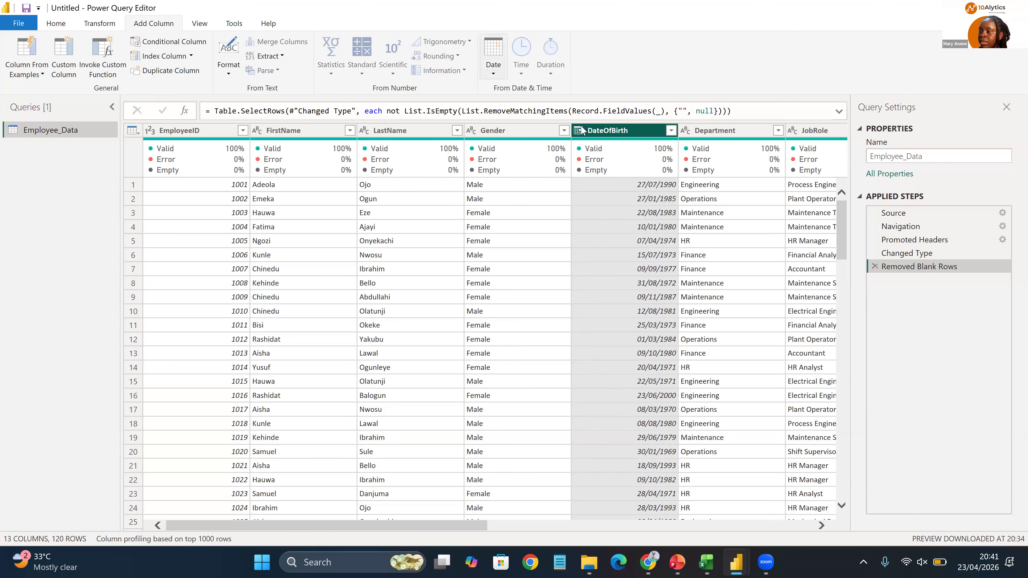
left_click(493, 65)
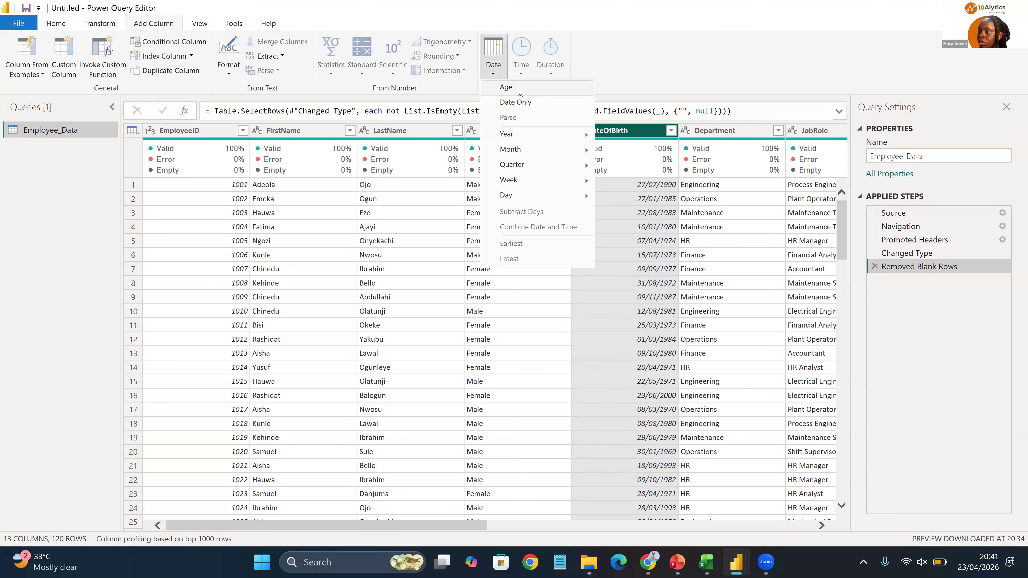
left_click(506, 87)
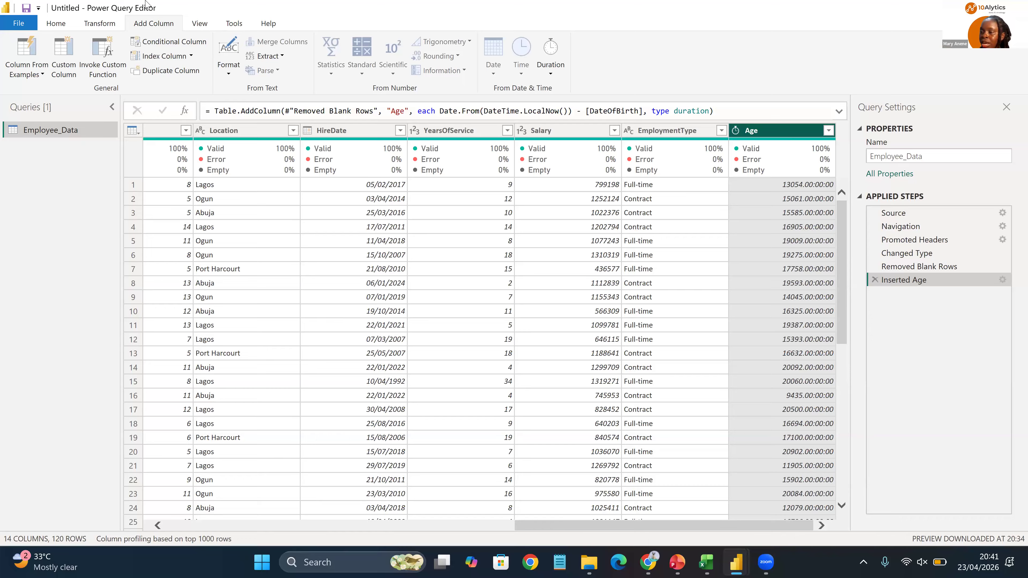
Step: Convert the Age column's durations to total years and look back across the table's columns
left_click(102, 25)
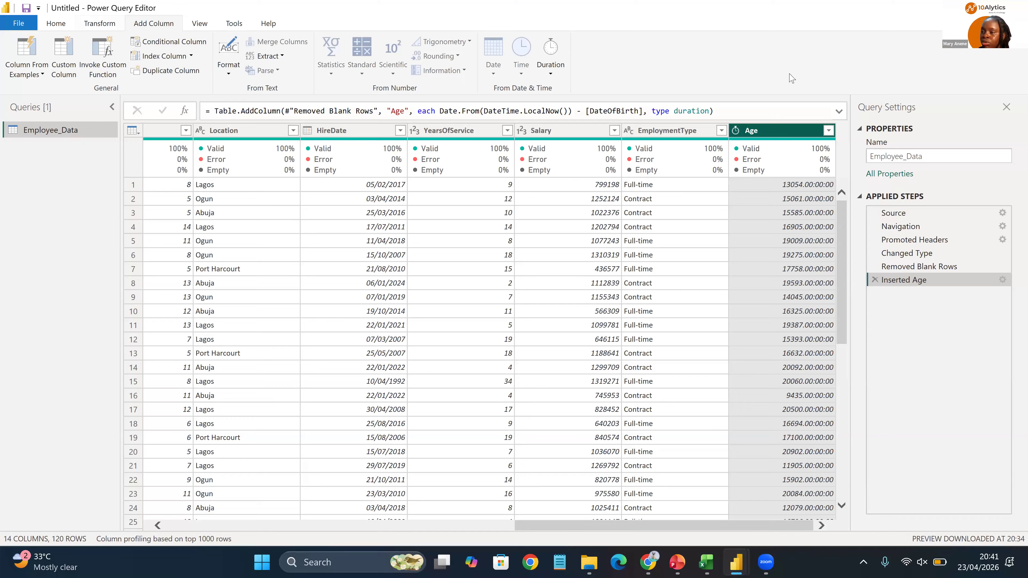
left_click(738, 65)
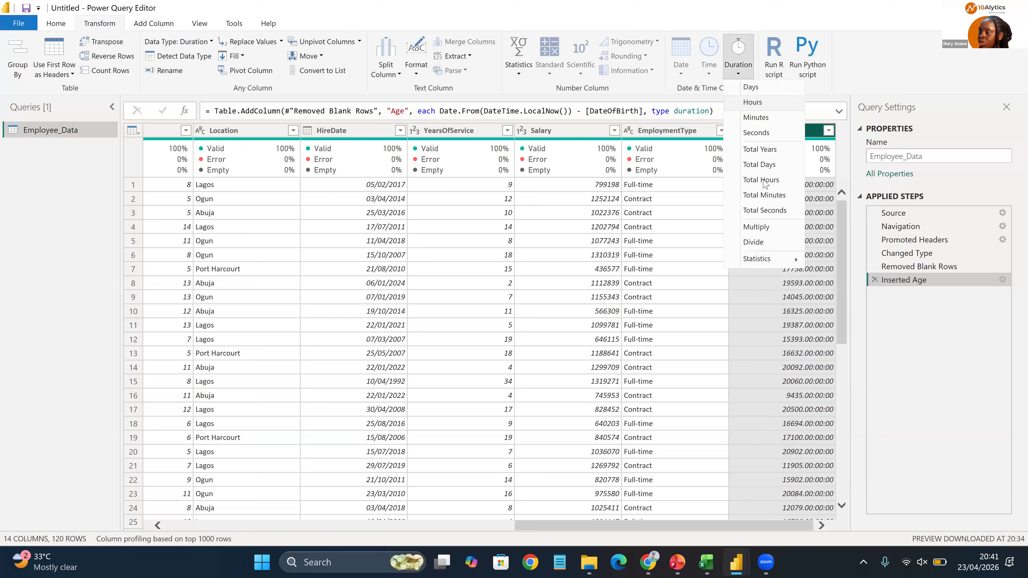
left_click(764, 148)
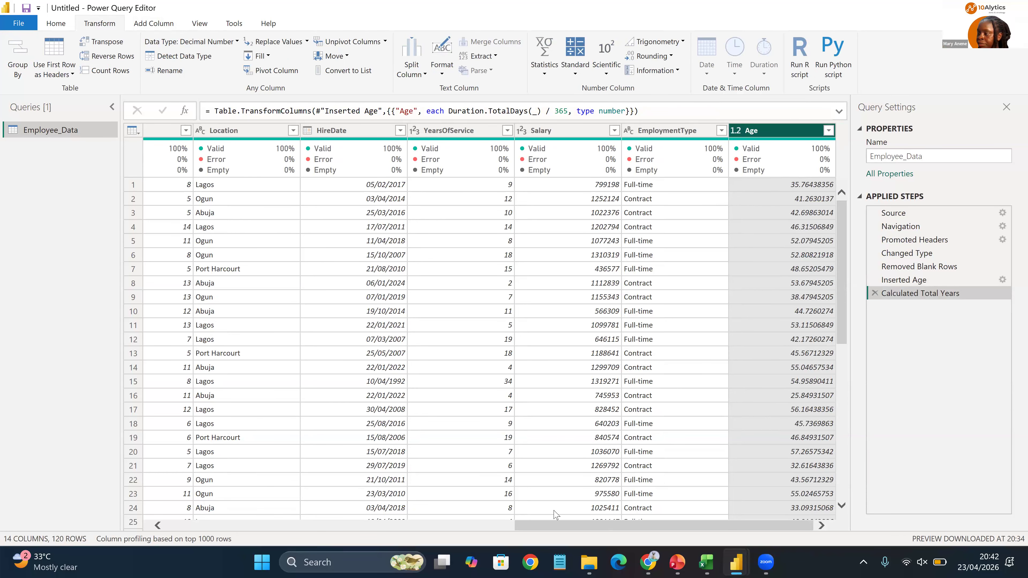
scroll(554, 514, "left", 10)
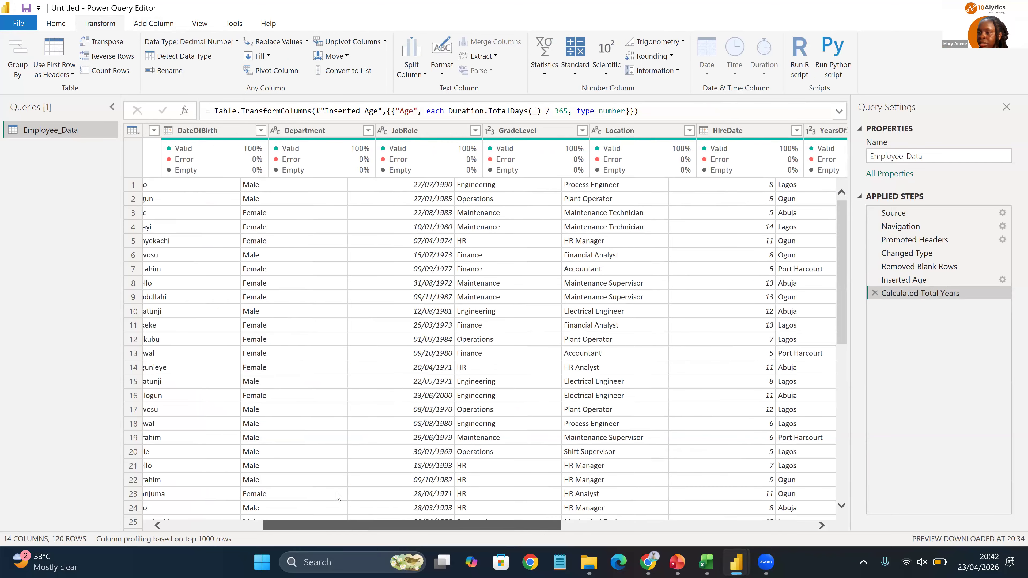
scroll(337, 495, "left", 5)
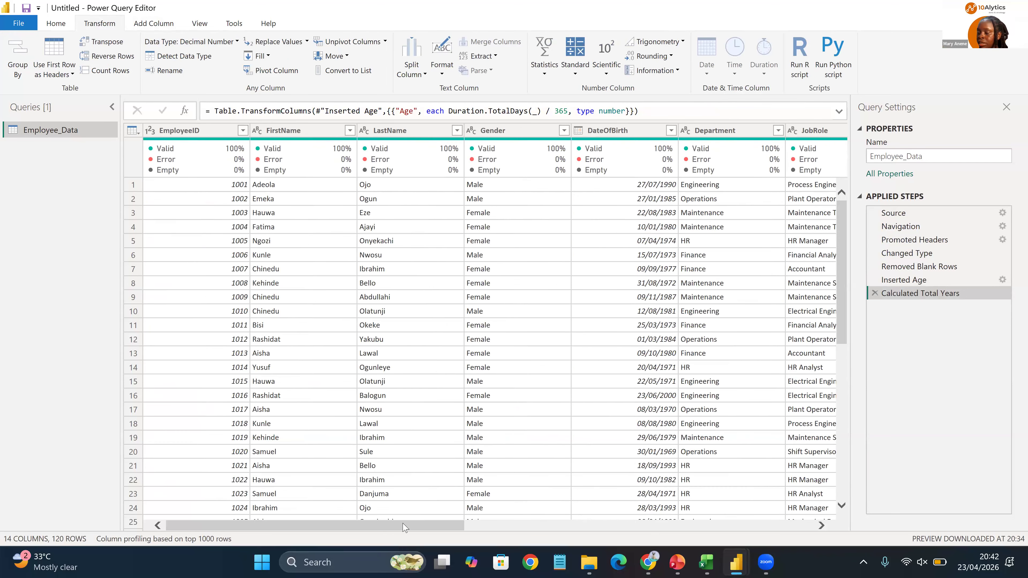
Step: Change the data type of the Age column to Whole Number
left_click_drag(404, 527, 787, 523)
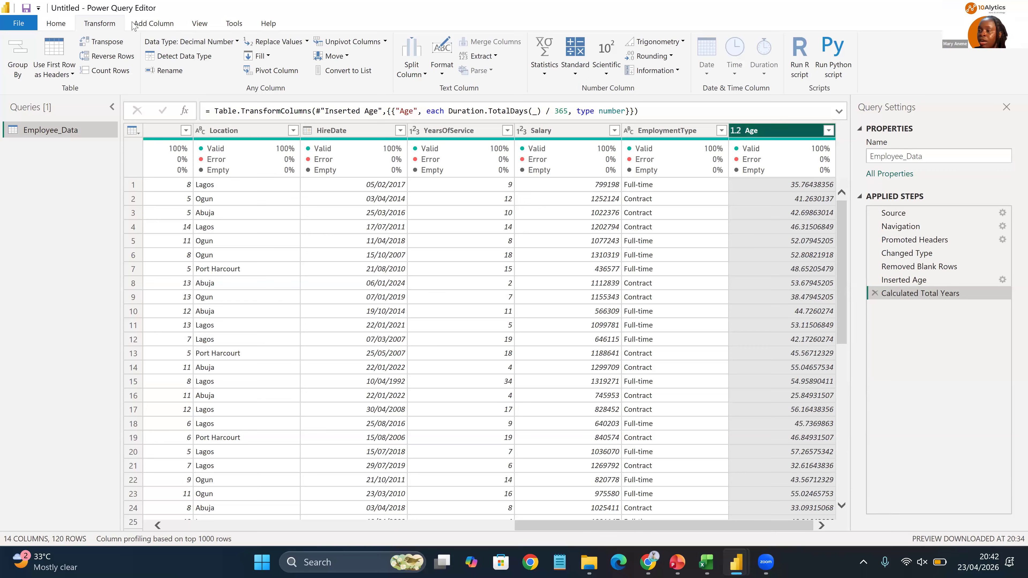
left_click(736, 131)
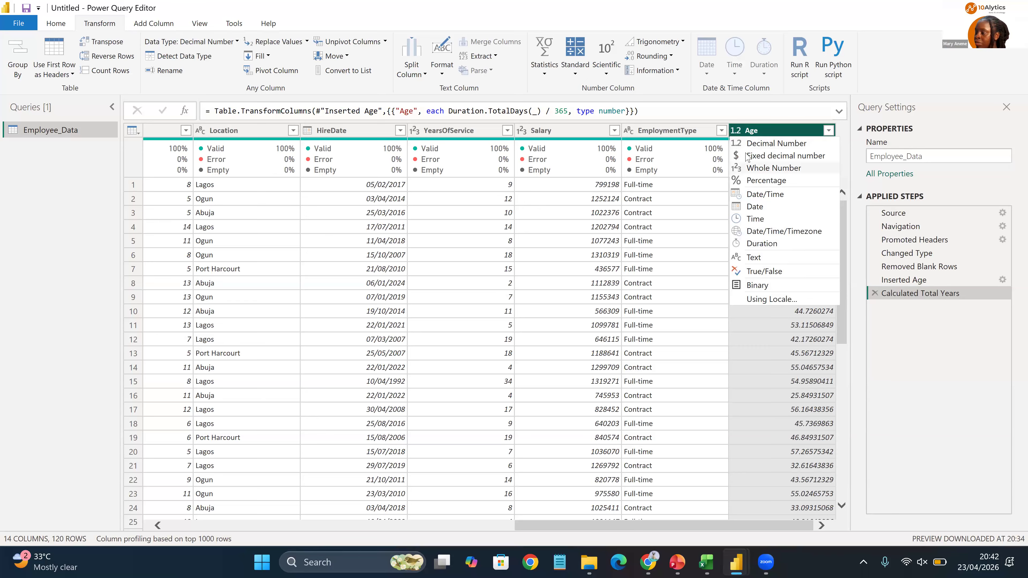
left_click(752, 168)
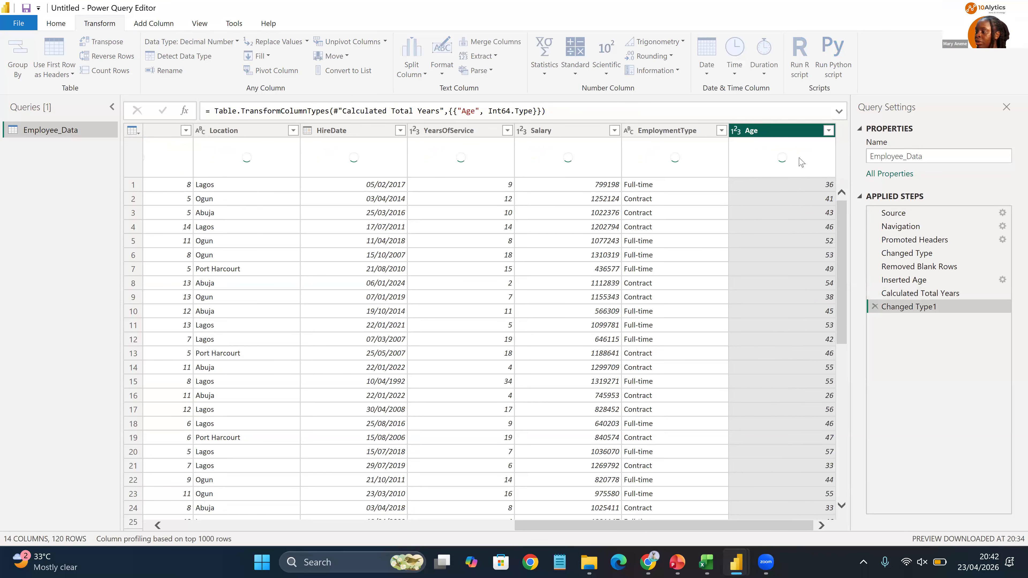
Step: Delete the Age column's whole-number type change from the applied steps and round the decimal ages down instead
left_click(874, 307)
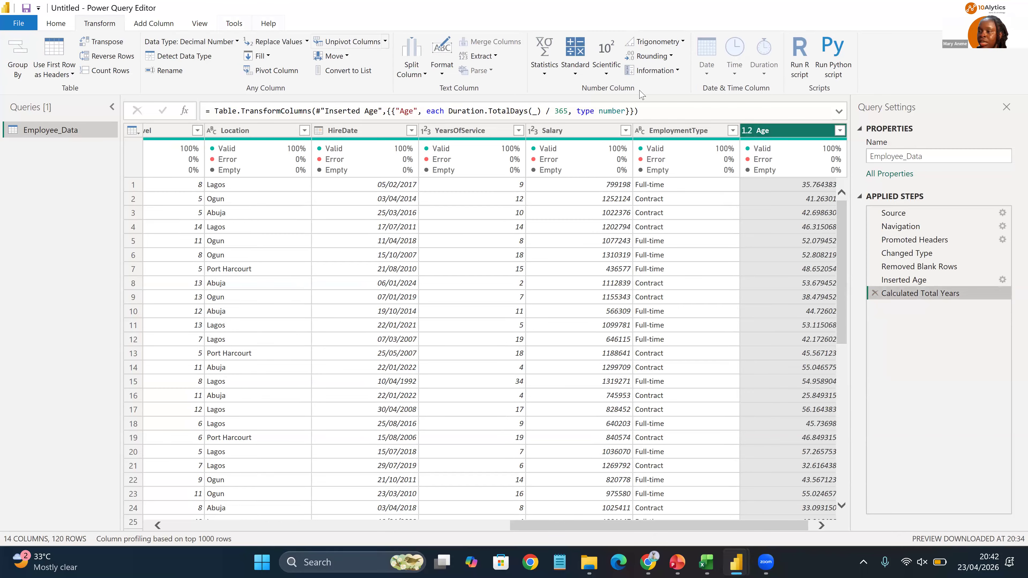
left_click(668, 58)
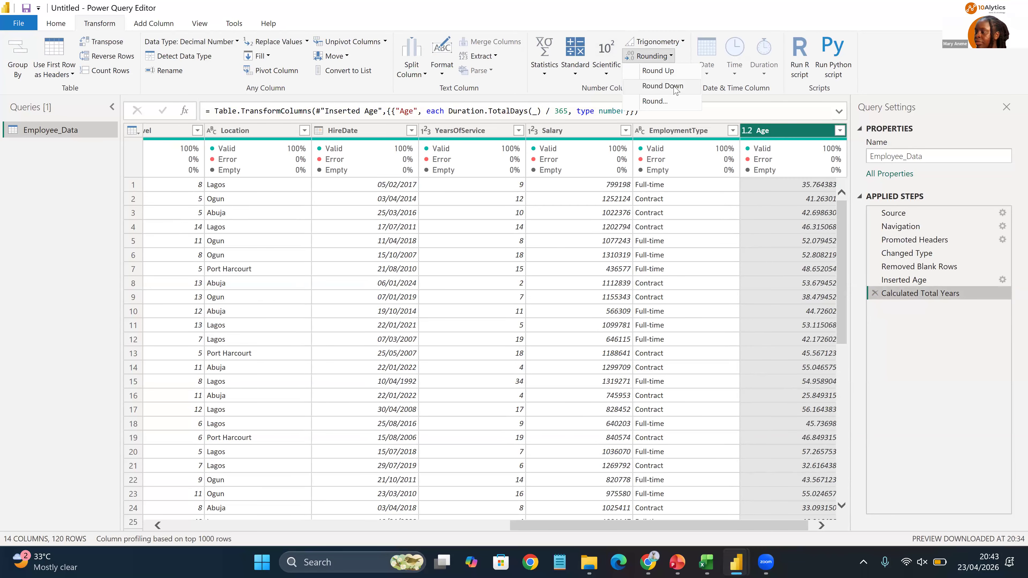
left_click(674, 86)
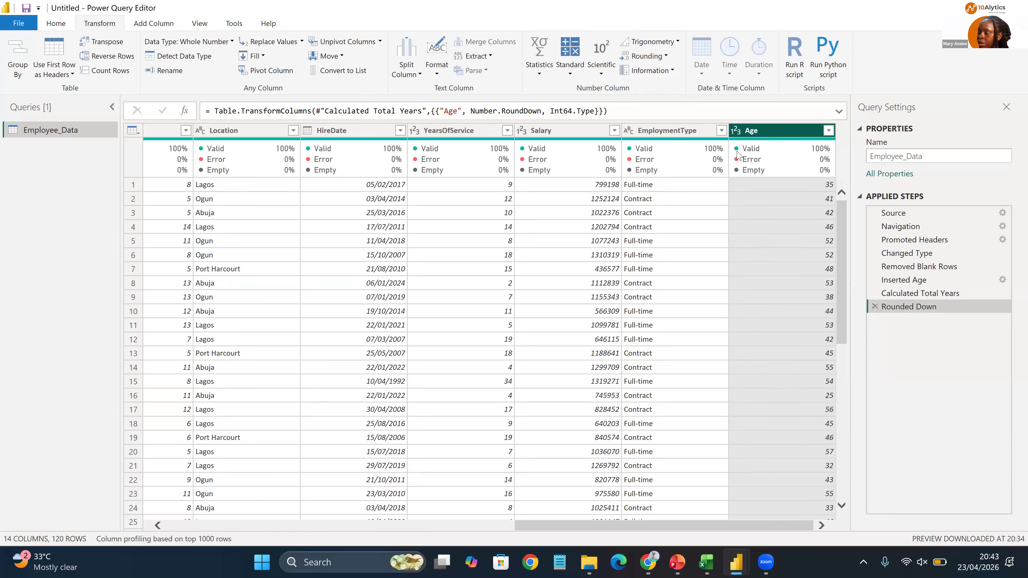
Step: Rename the Age column to "Employee Age"
double_click(748, 131)
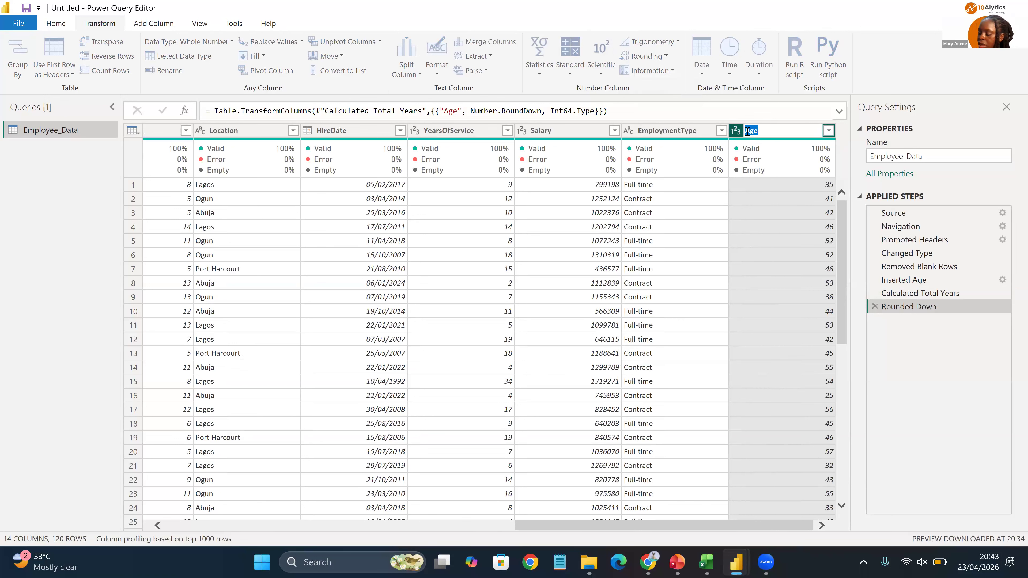
left_click(748, 131)
type("Employee")
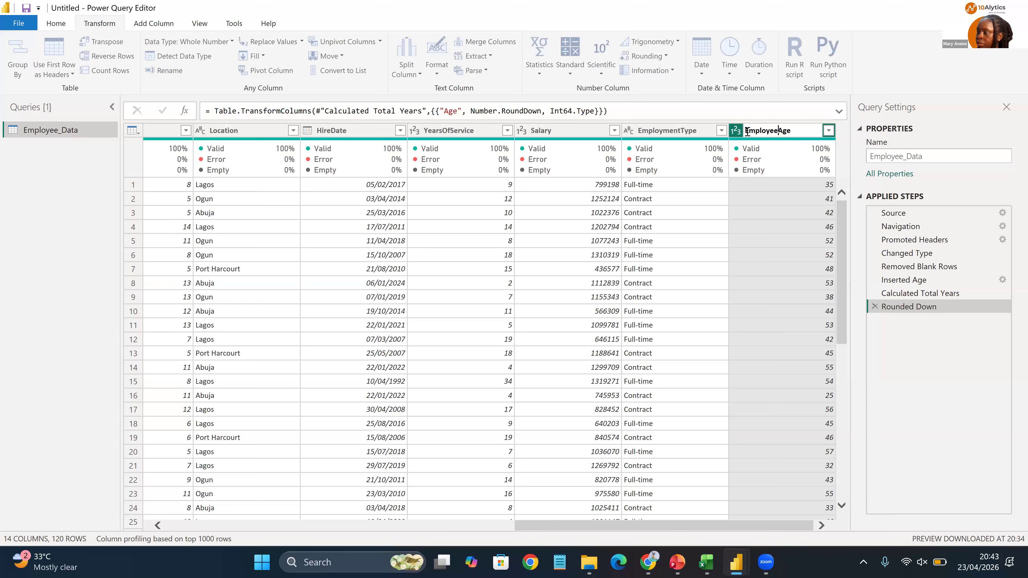
key("Return")
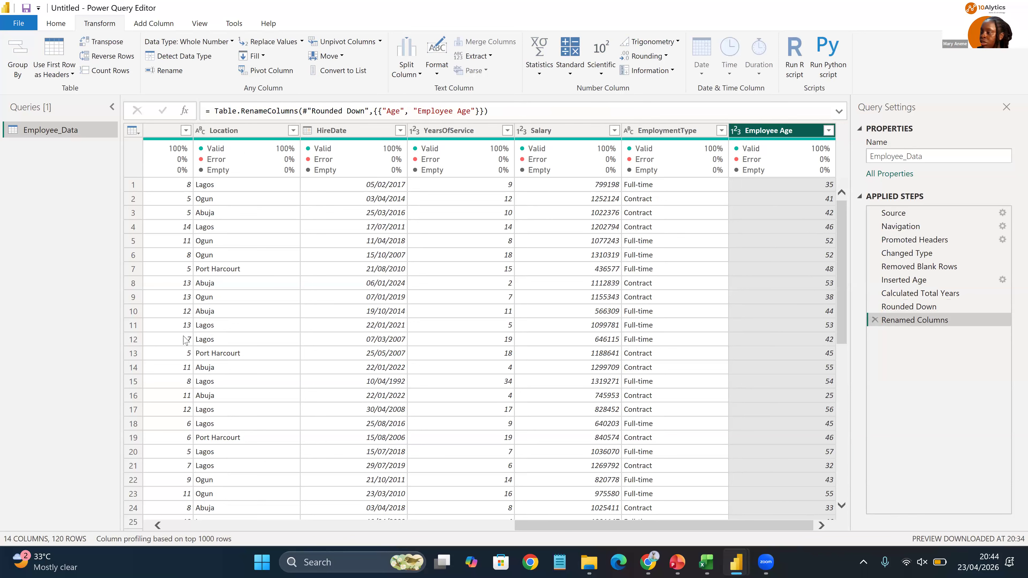
Step: Start a new custom column in Employee_Data and name it "Year to Retirement"
left_click(166, 32)
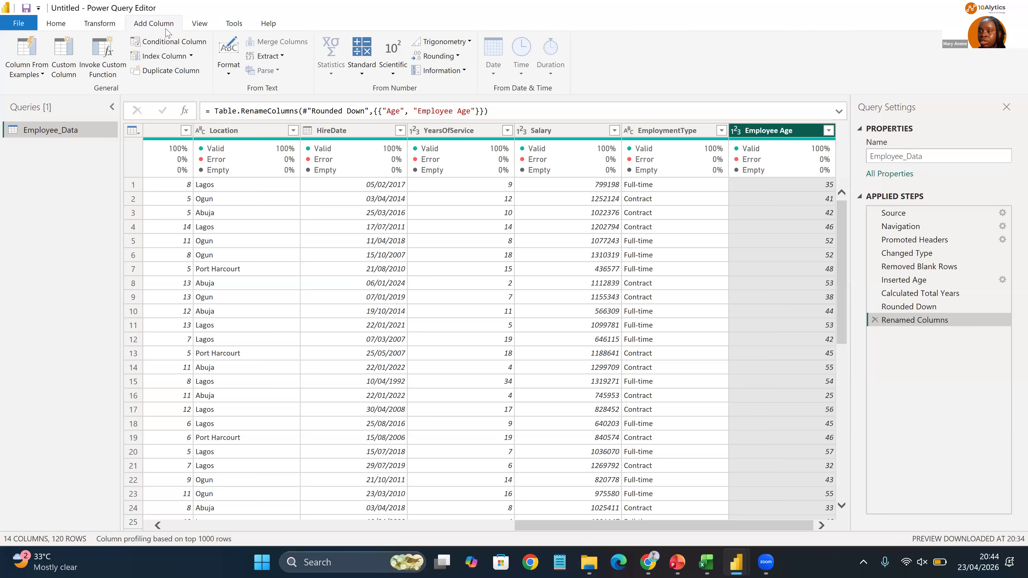
left_click(72, 60)
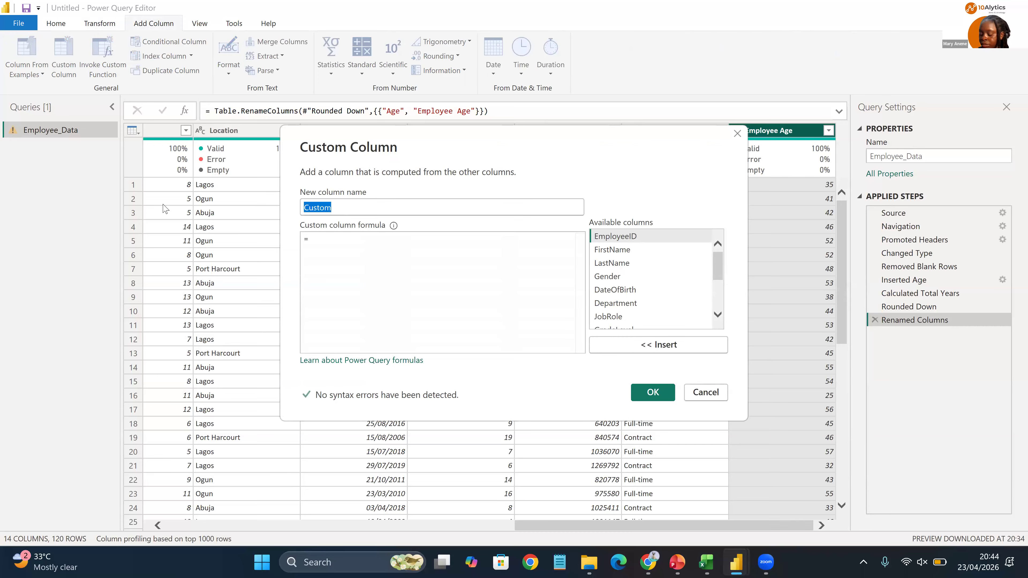
key("BackSpace")
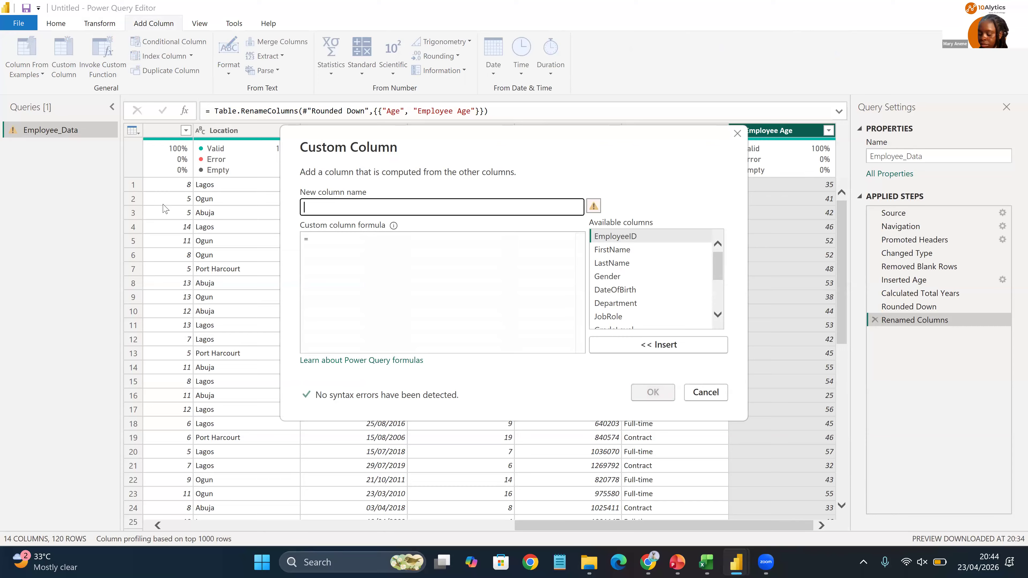
type("Year t")
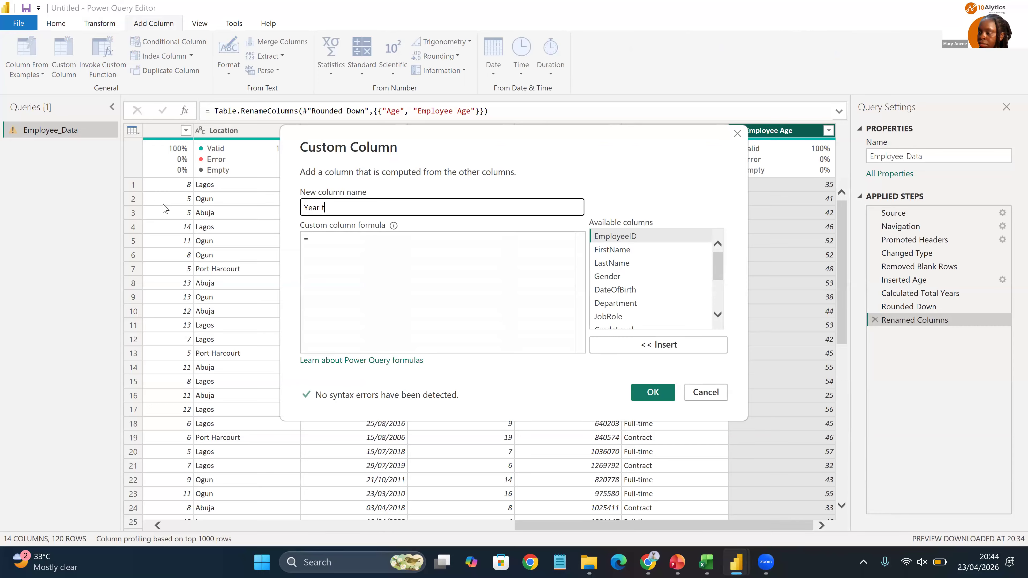
type("o Rec")
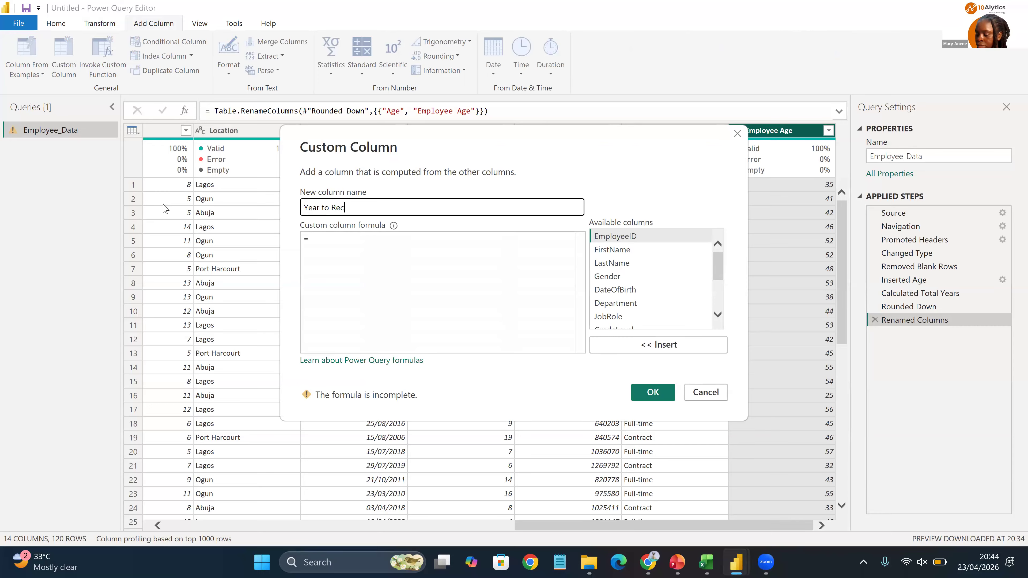
type("=")
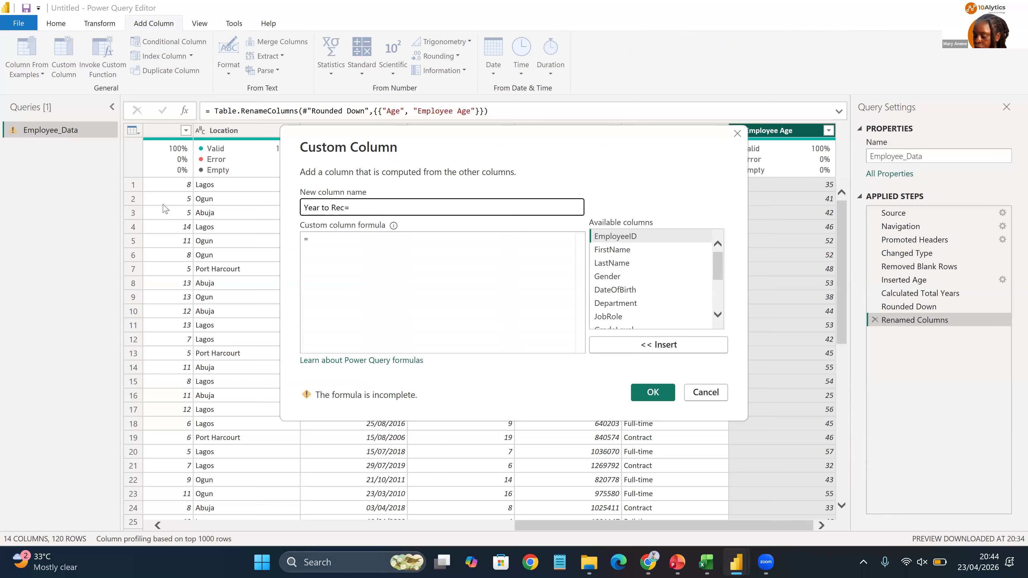
type("tir")
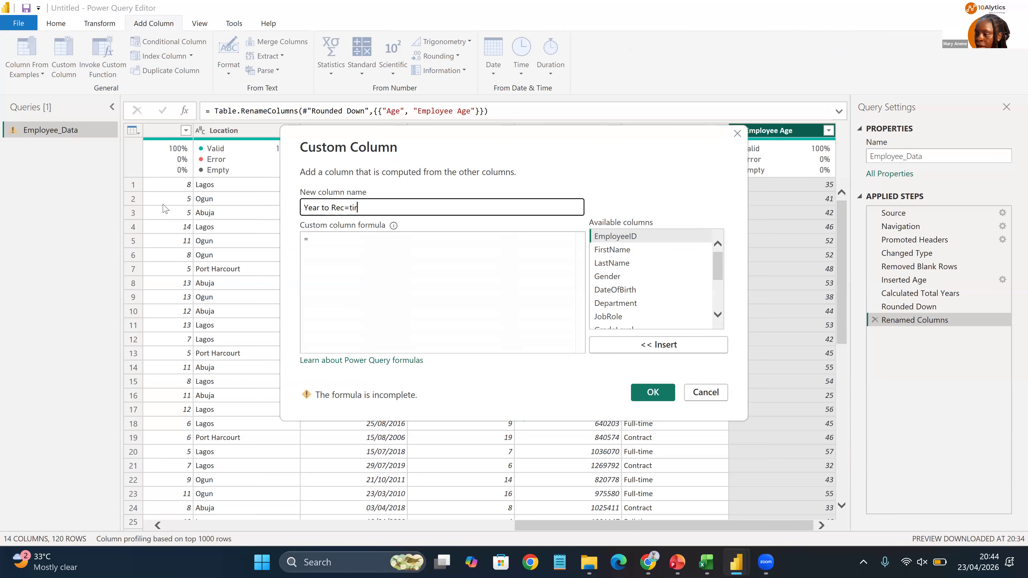
key("BackSpace")
key("BackSpace")
key("BackSpace")
key("BackSpace")
key("BackSpace")
type("tirment")
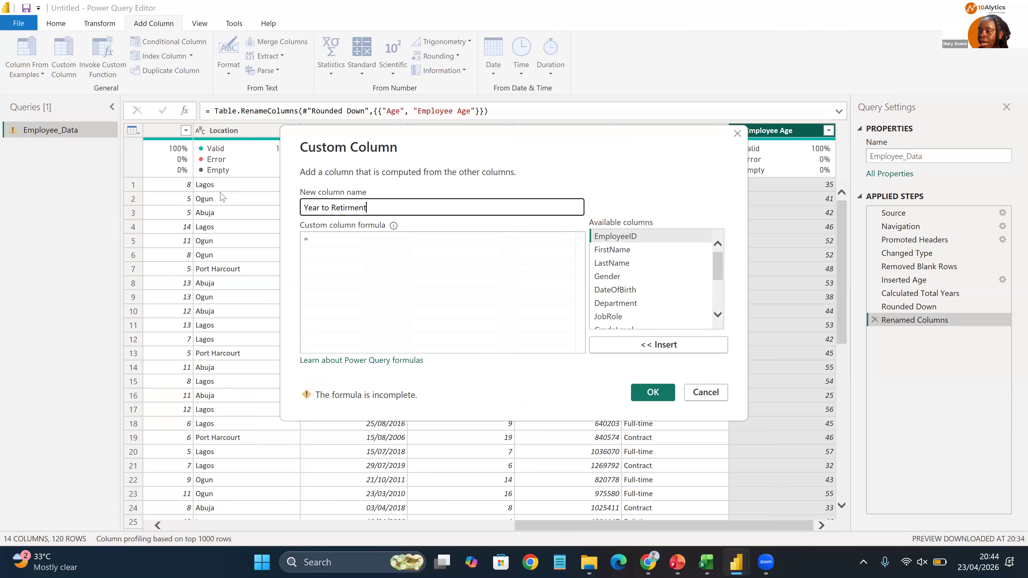
key("Tab")
left_click(350, 207)
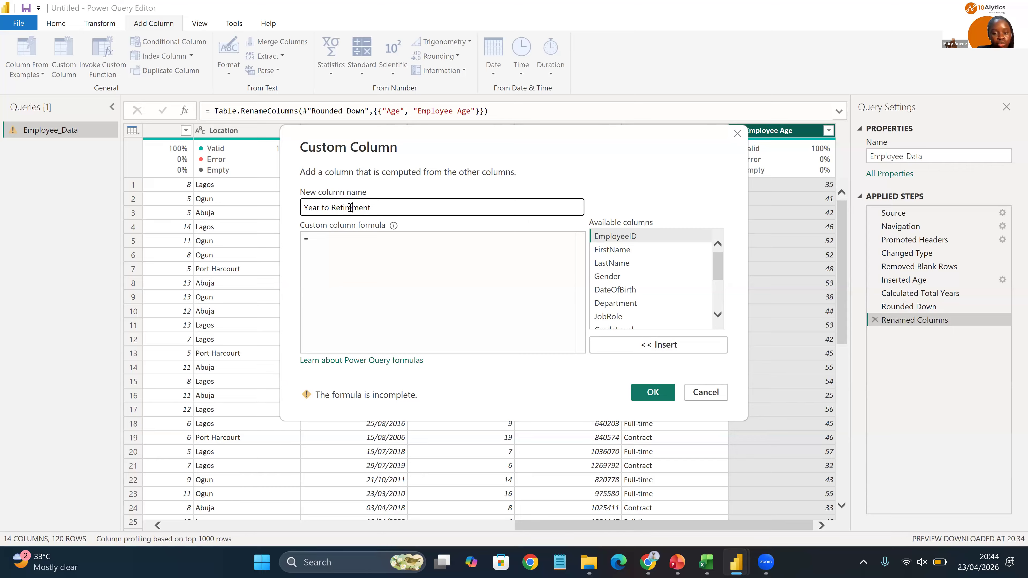
Step: Enter the formula 60 - [Employee Age] for the Year to Retirement column and add the column to the table
left_click(325, 242)
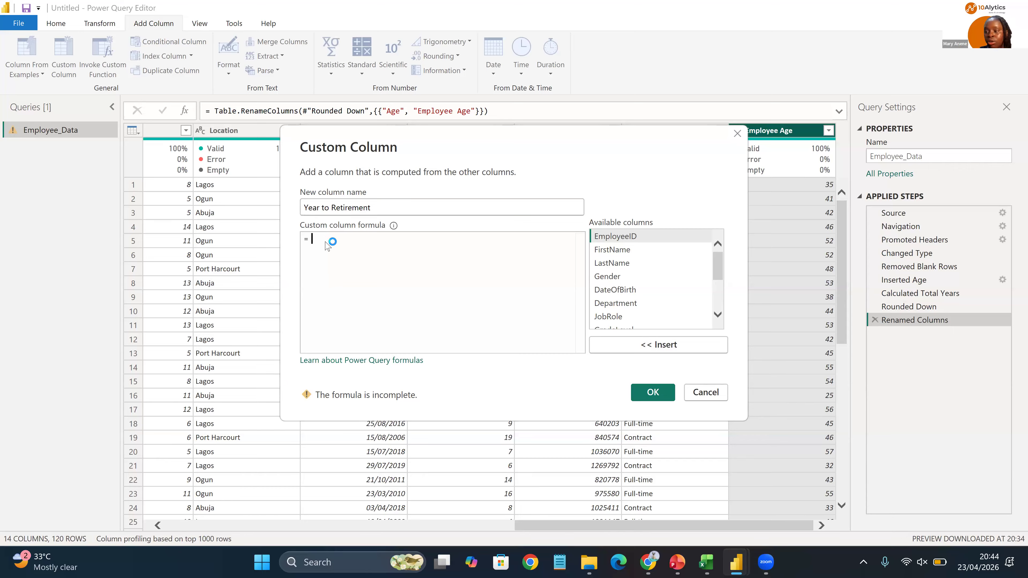
type("60 ")
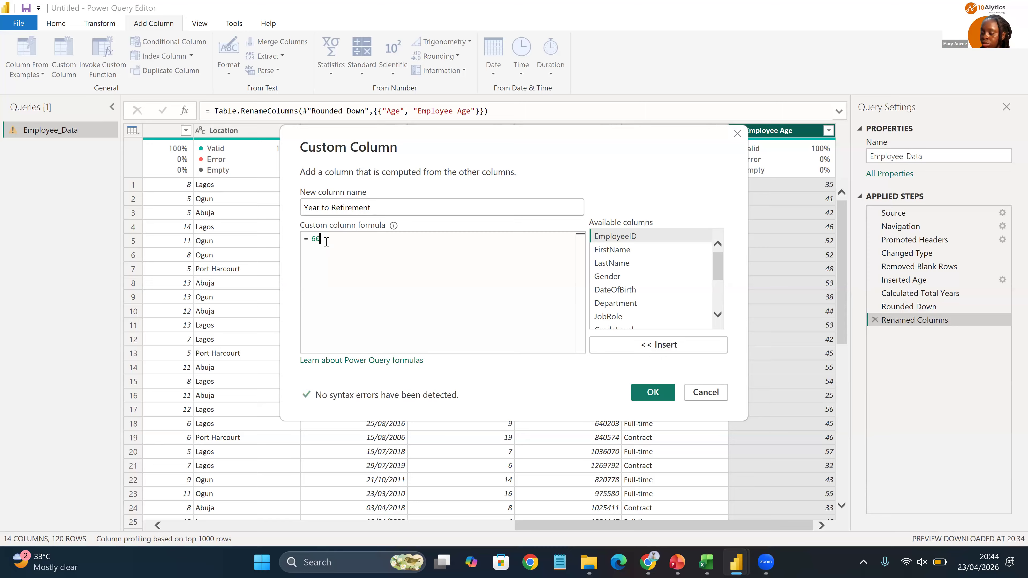
type("-")
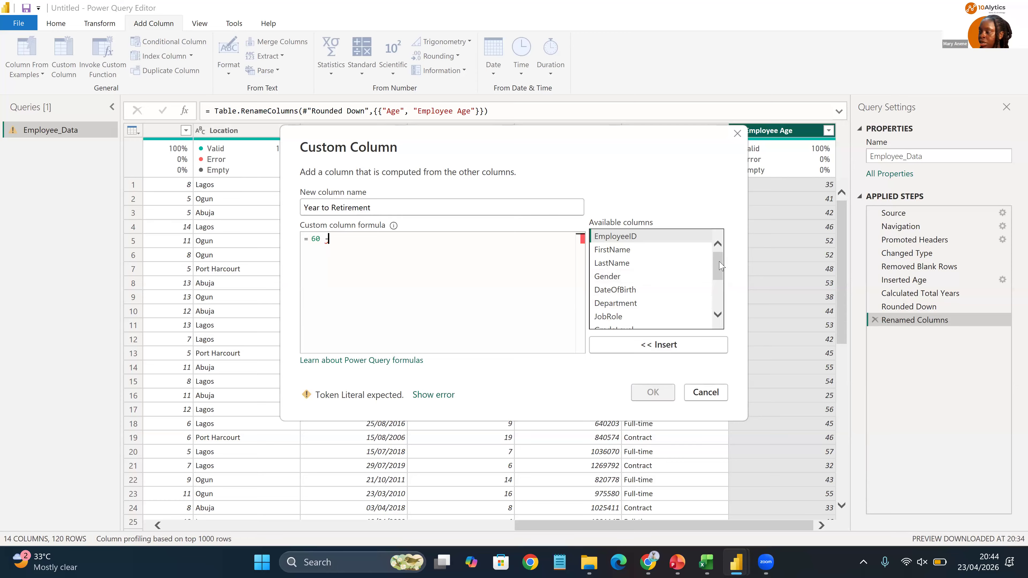
scroll(719, 317, "down", 3)
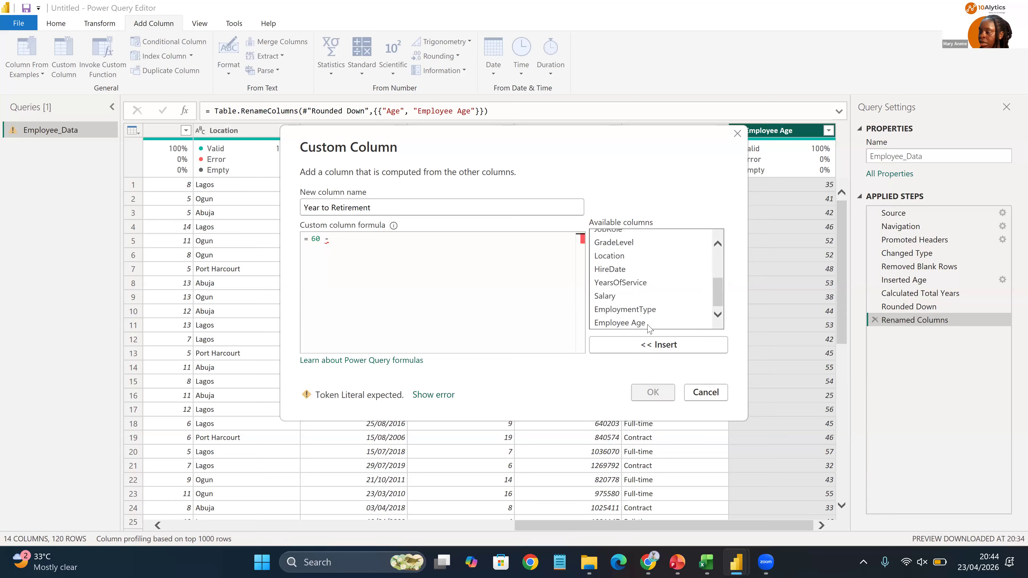
left_click(613, 323)
left_click(634, 344)
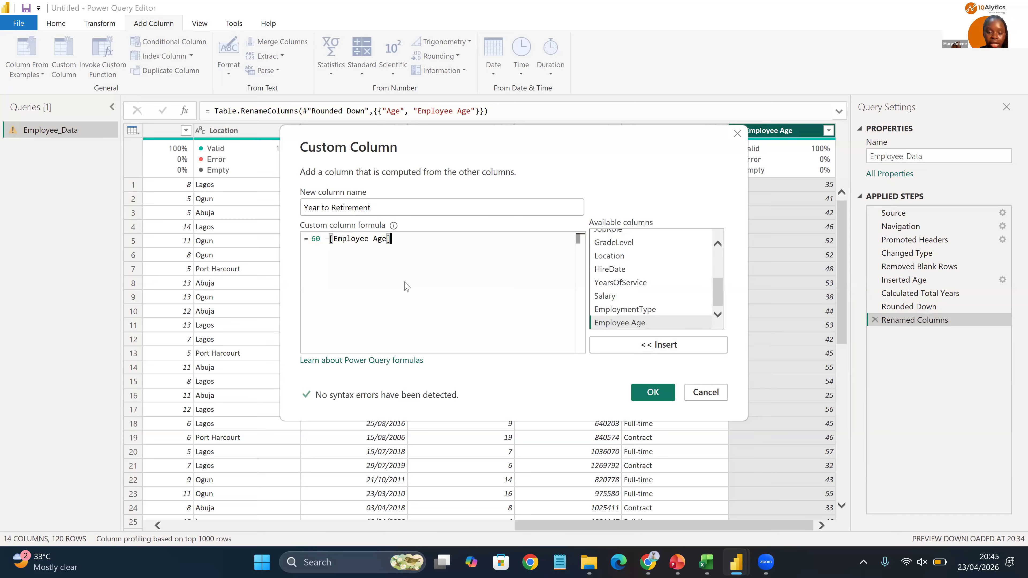
left_click(652, 396)
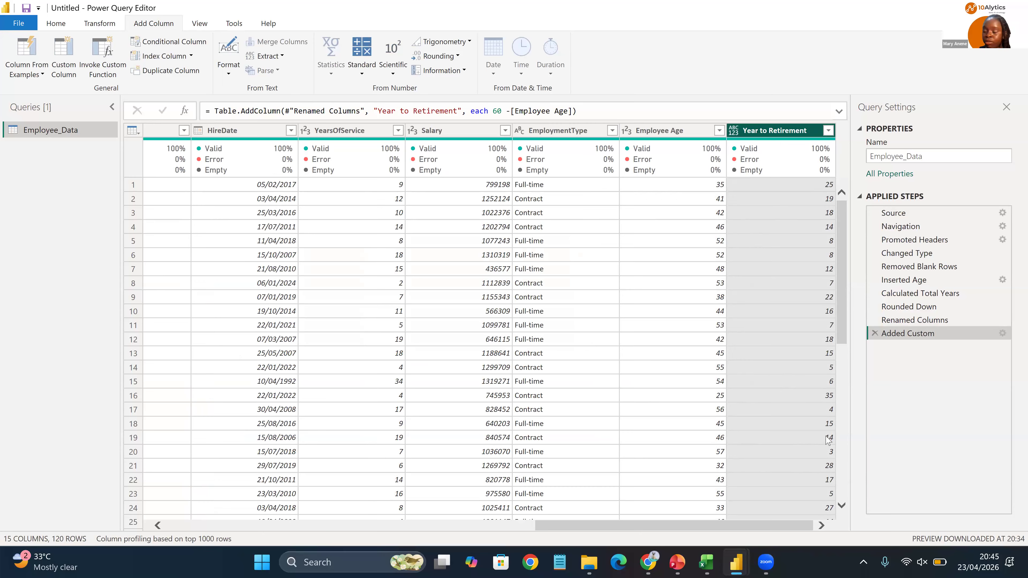
Step: Set the data type of the Year to Retirement column to Whole Number
left_click(733, 130)
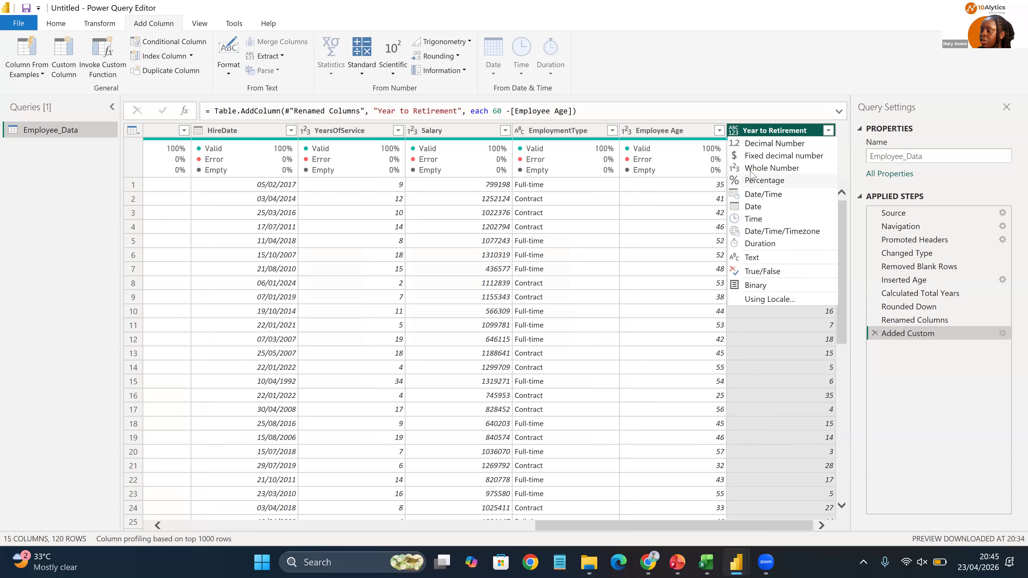
left_click(744, 173)
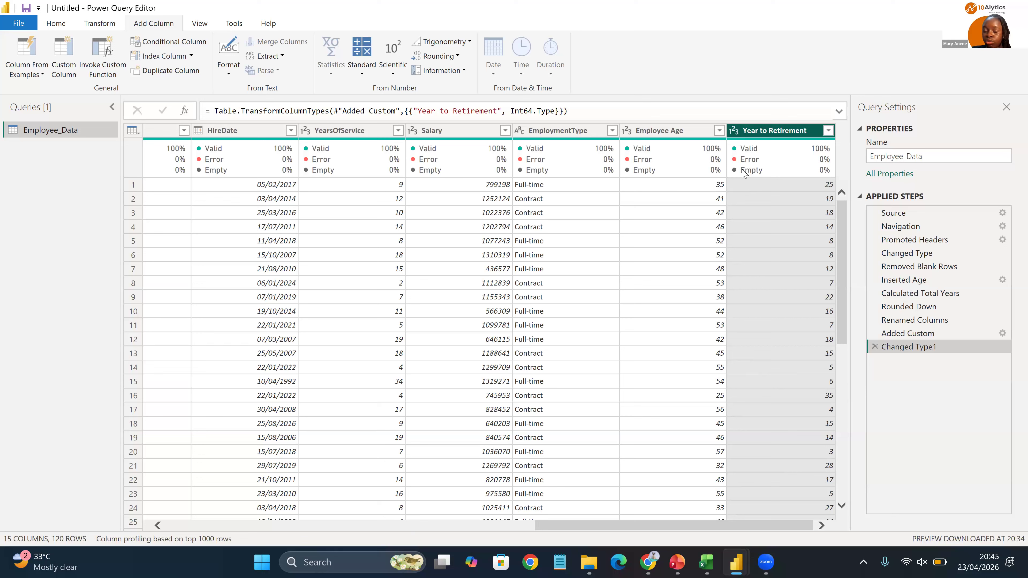
mouse_move(743, 173)
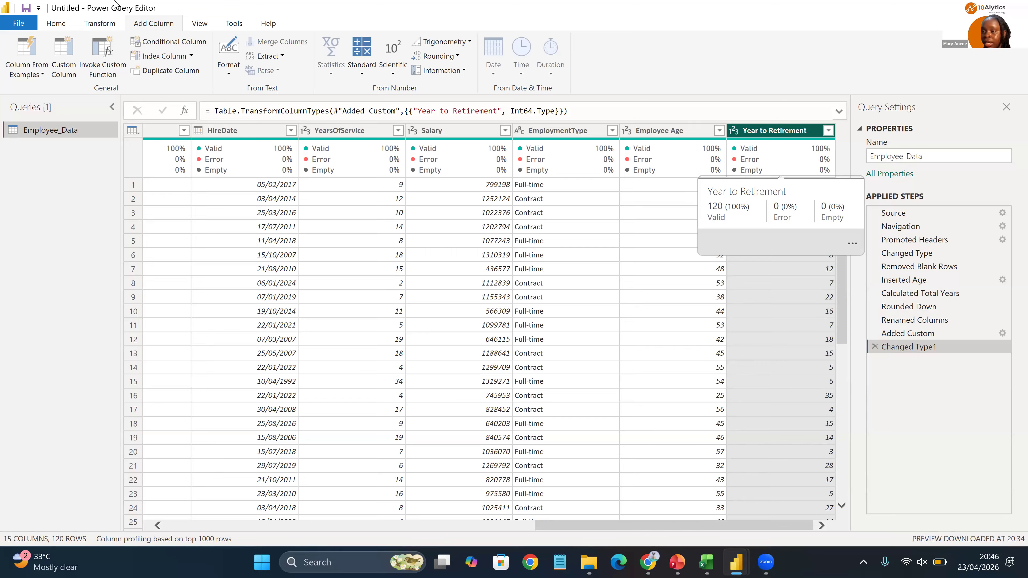
Step: Start another custom column and name it "Retirement Year"
left_click(61, 55)
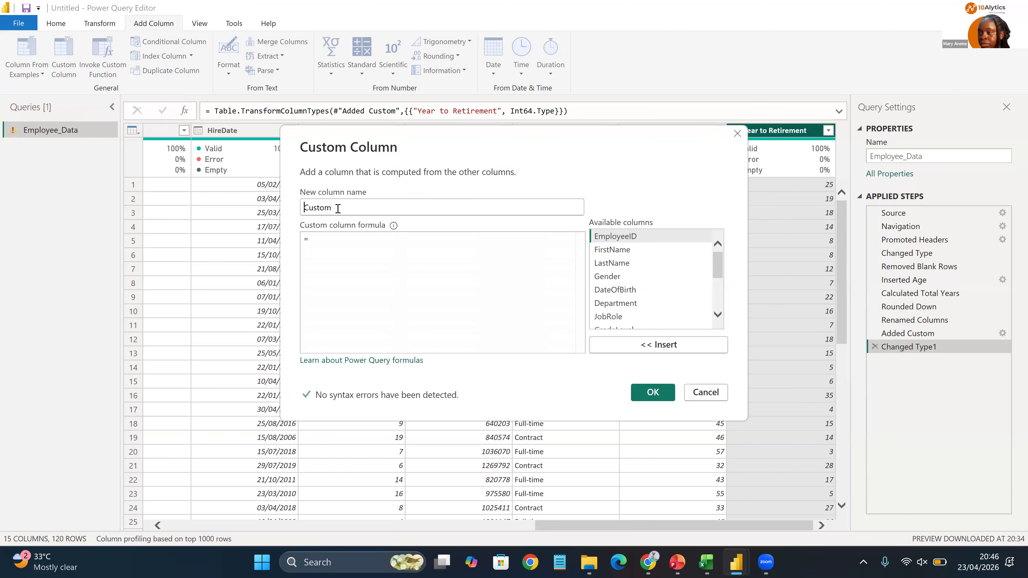
left_click_drag(347, 208, 287, 204)
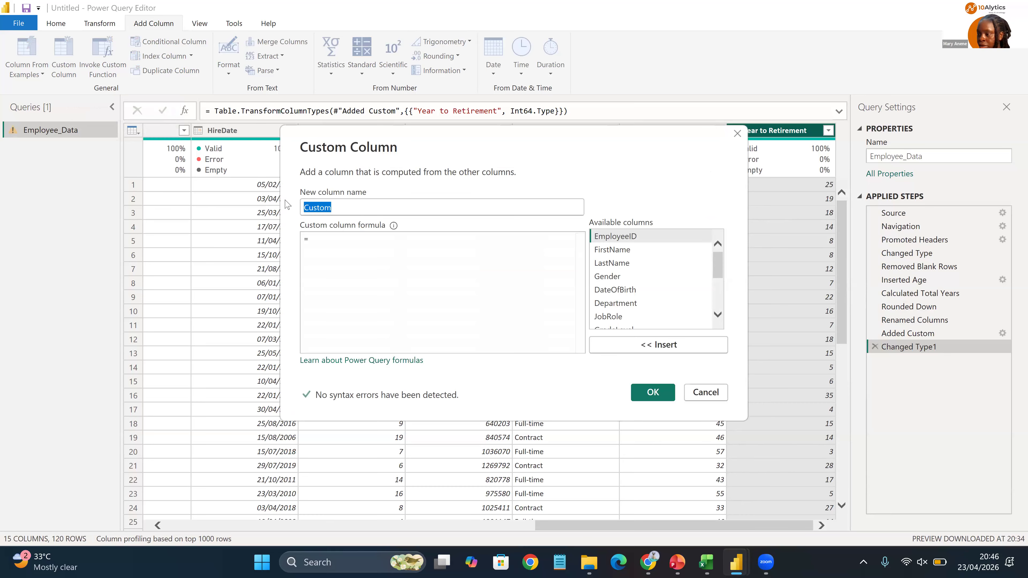
key("BackSpace")
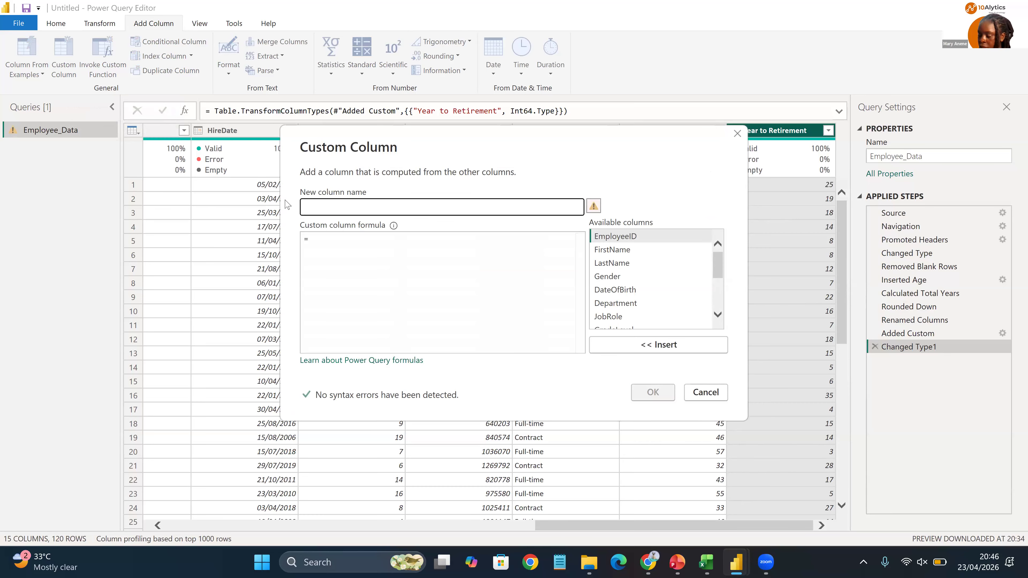
type("R")
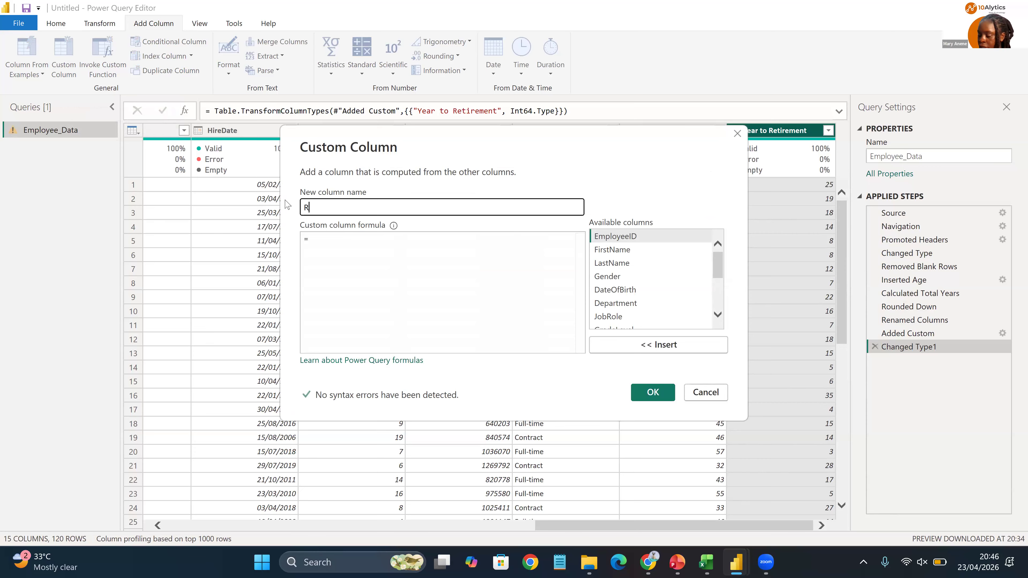
type("etire")
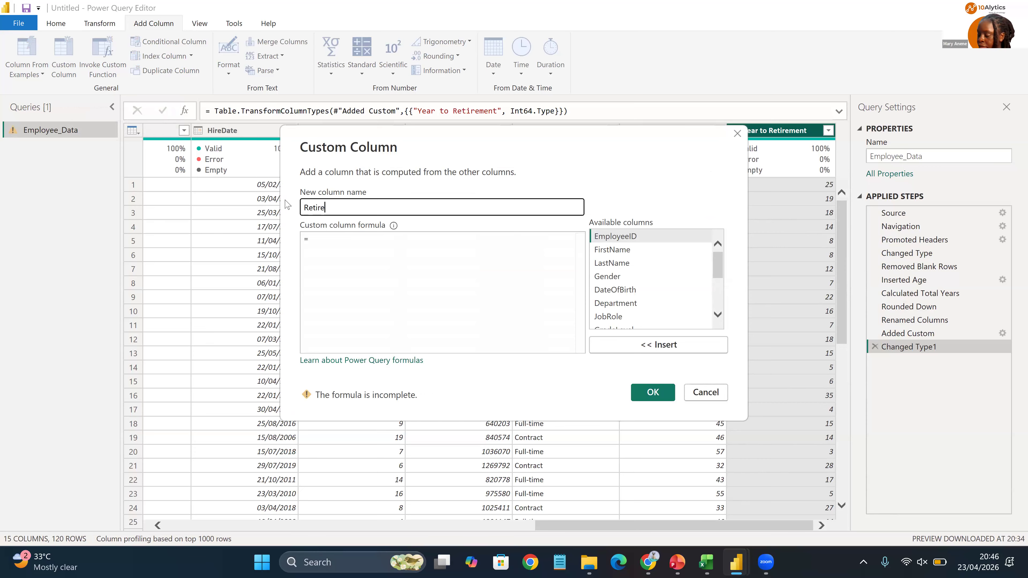
type("ment Year")
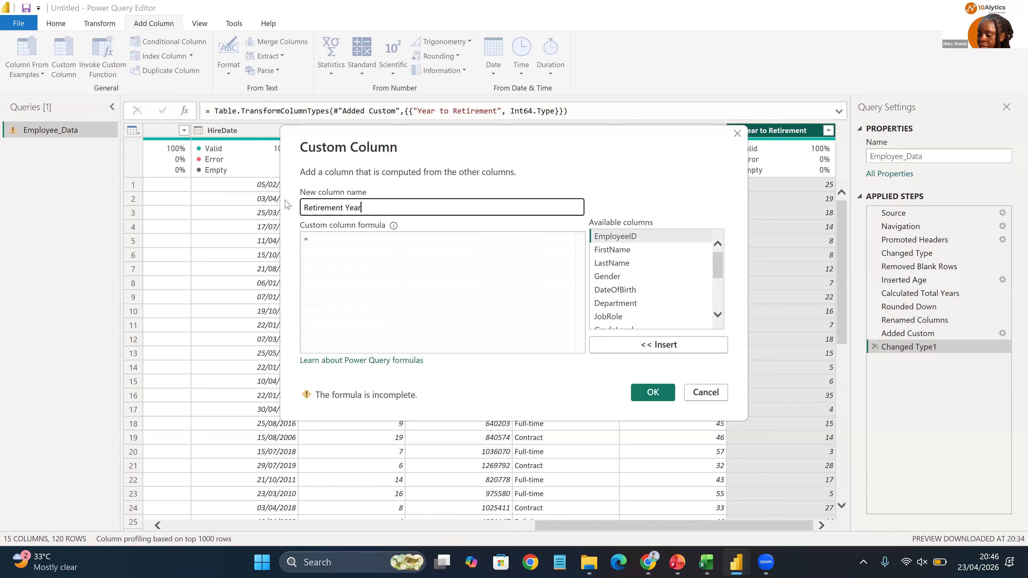
Step: Begin the Retirement Year column's formula with the Date.Year function, removing the duplicated "Date" text
left_click(331, 237)
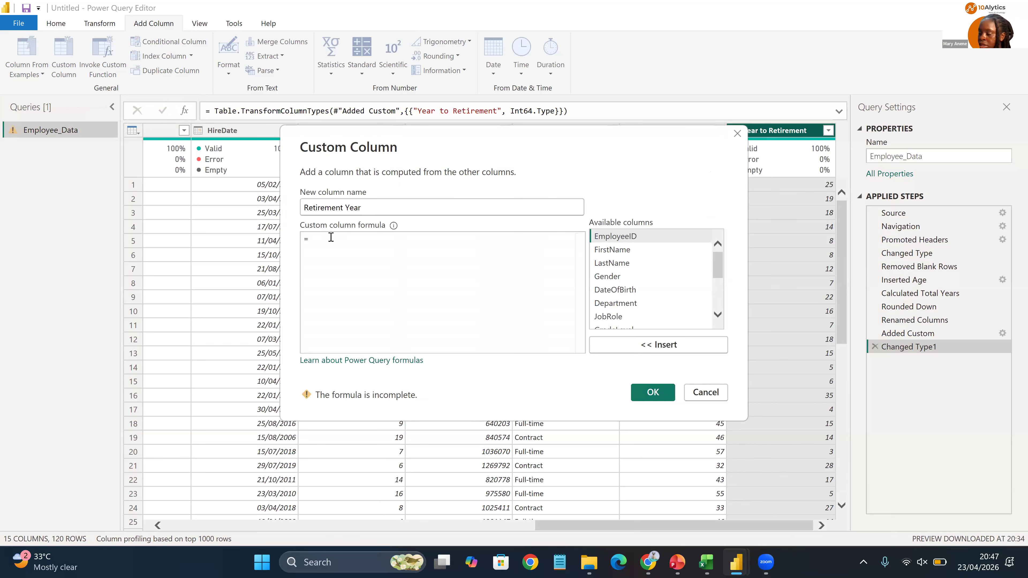
type("Date")
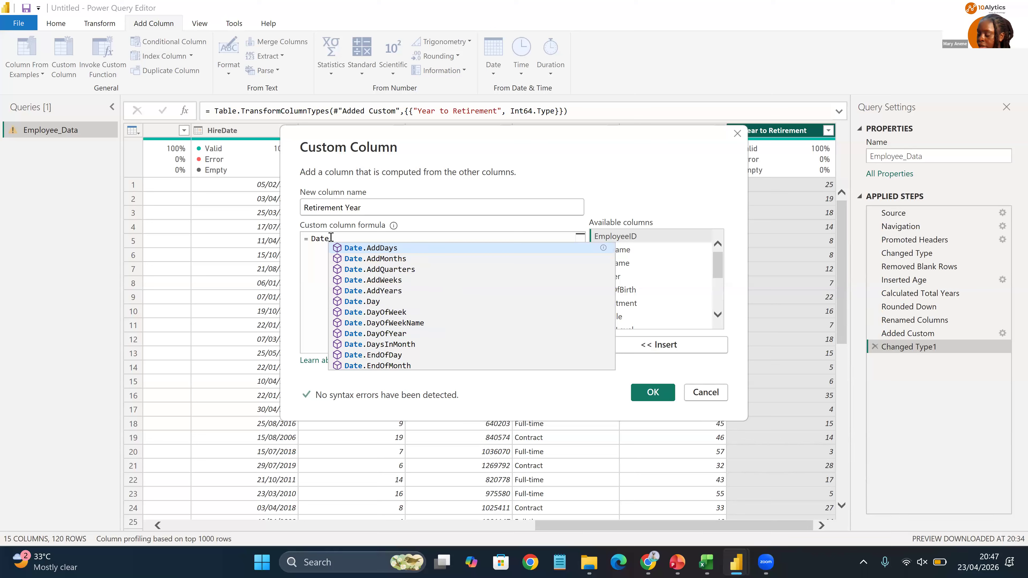
type(".Y")
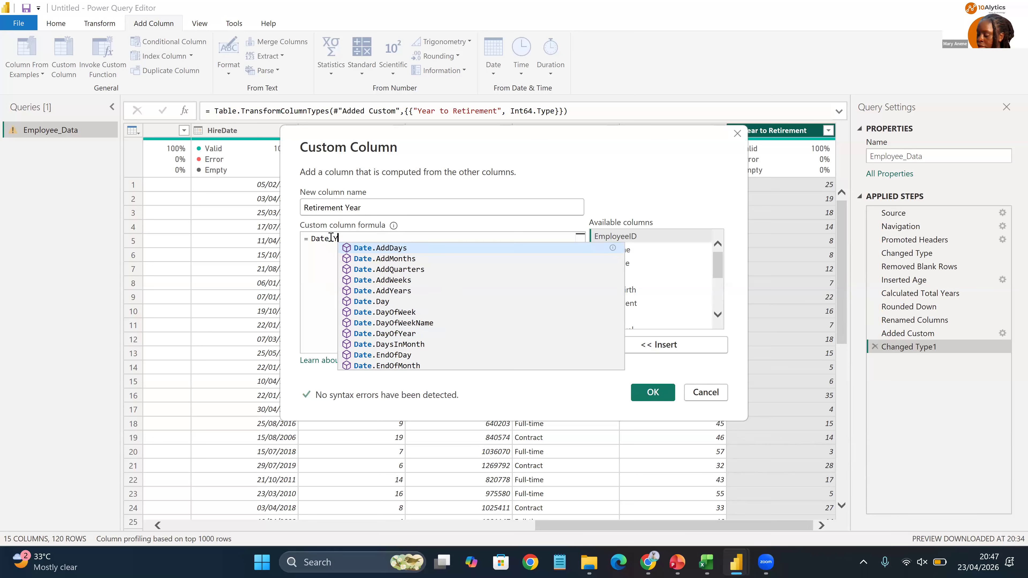
type("e")
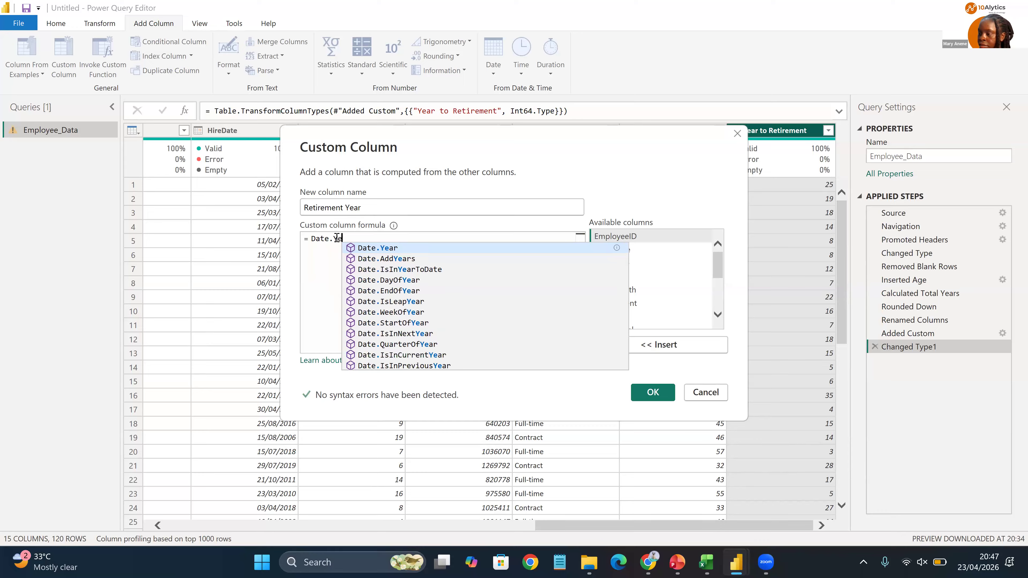
left_click(358, 248)
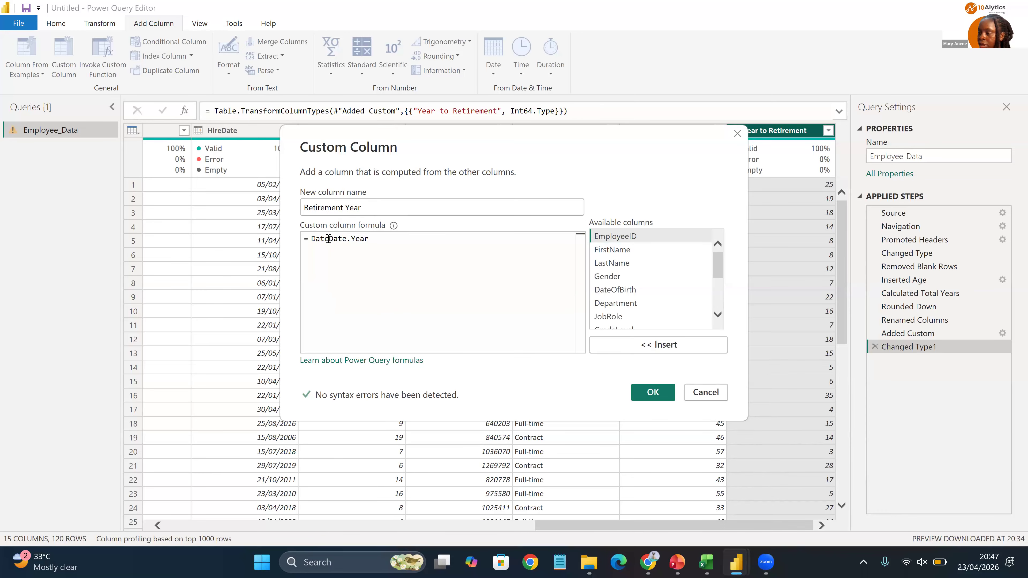
left_click(329, 238)
key("BackSpace")
key("BackSpace")
key("BackSpace")
key("BackSpace")
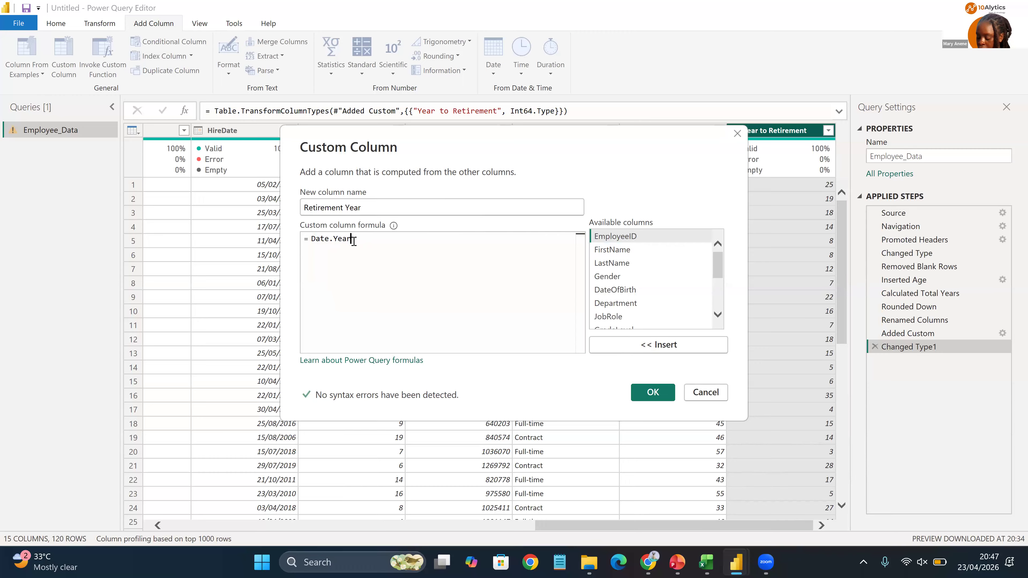
Step: Complete the current-year part of the Retirement Year formula as Date.Year(DateTime.LocalNow())
type("(")
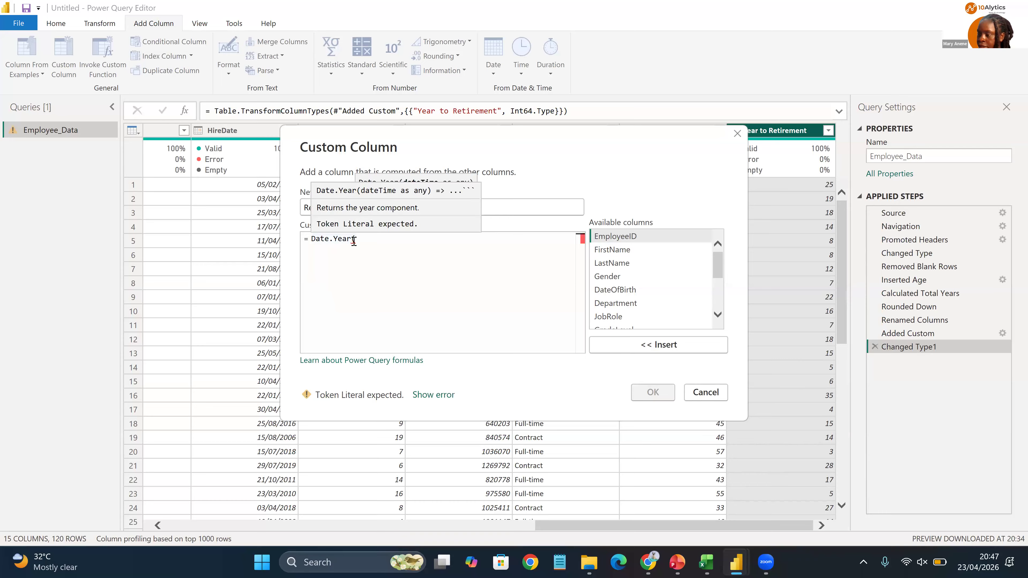
type("dat")
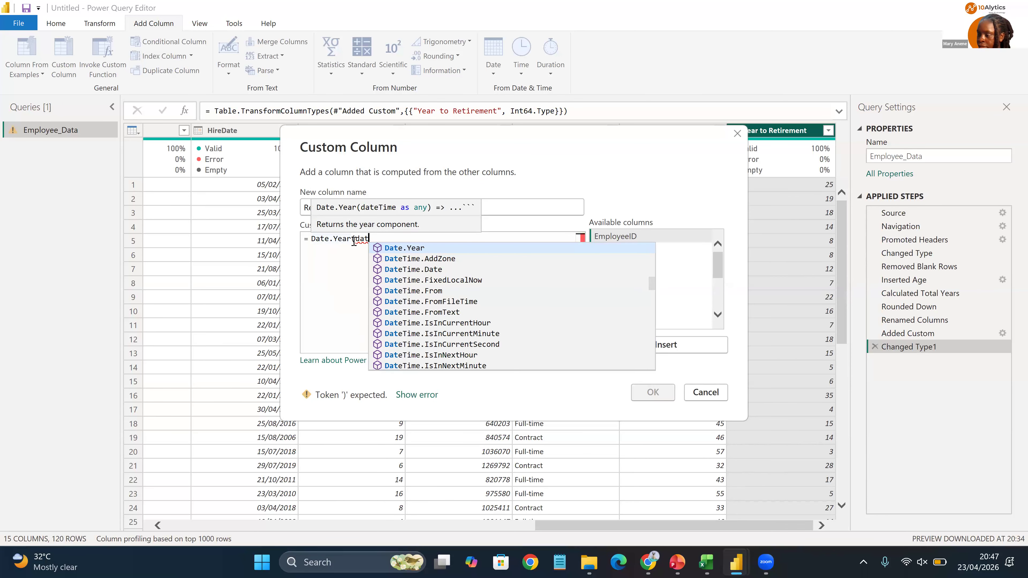
type("etime")
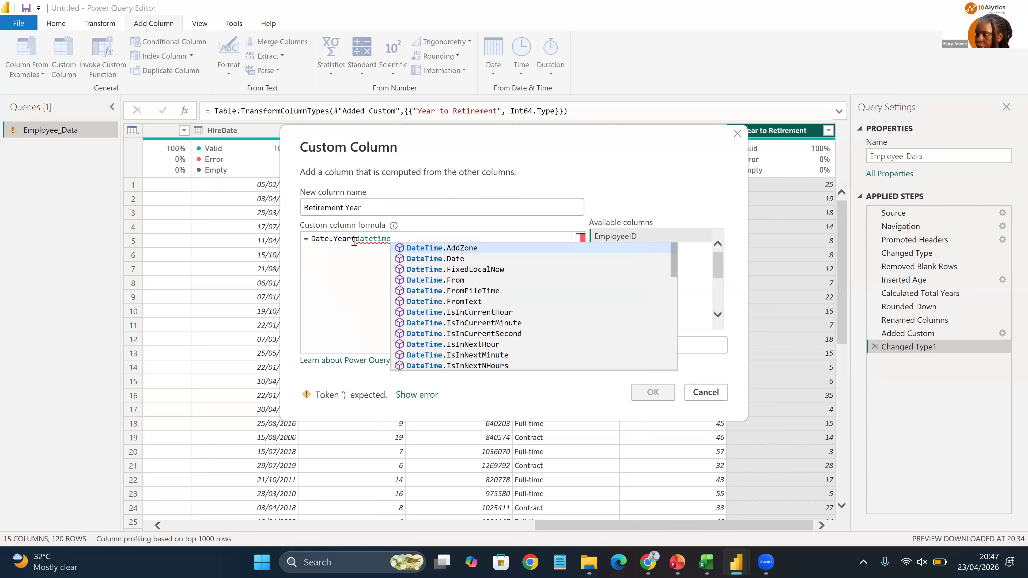
type(".l")
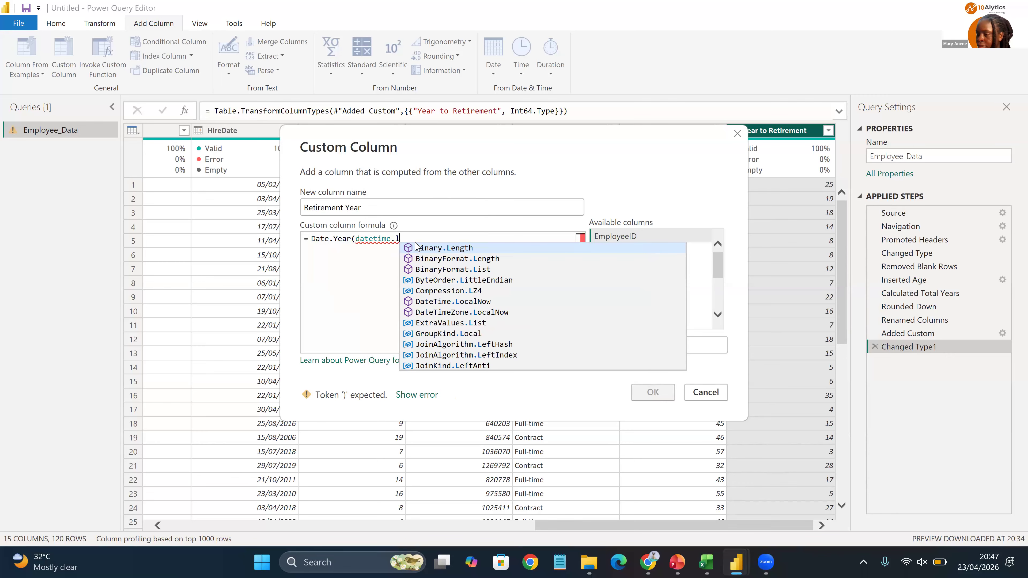
type("oc")
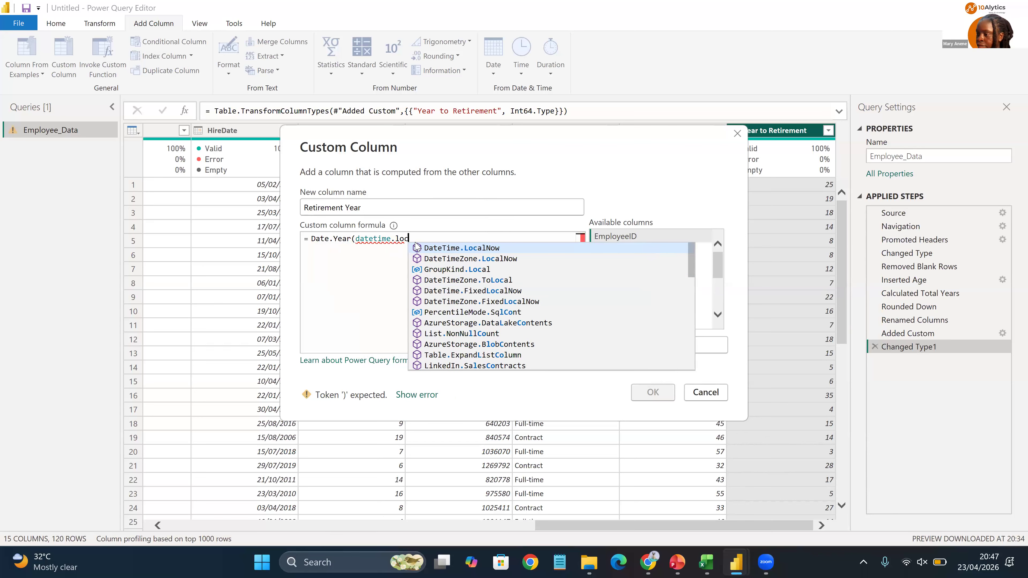
left_click(456, 248)
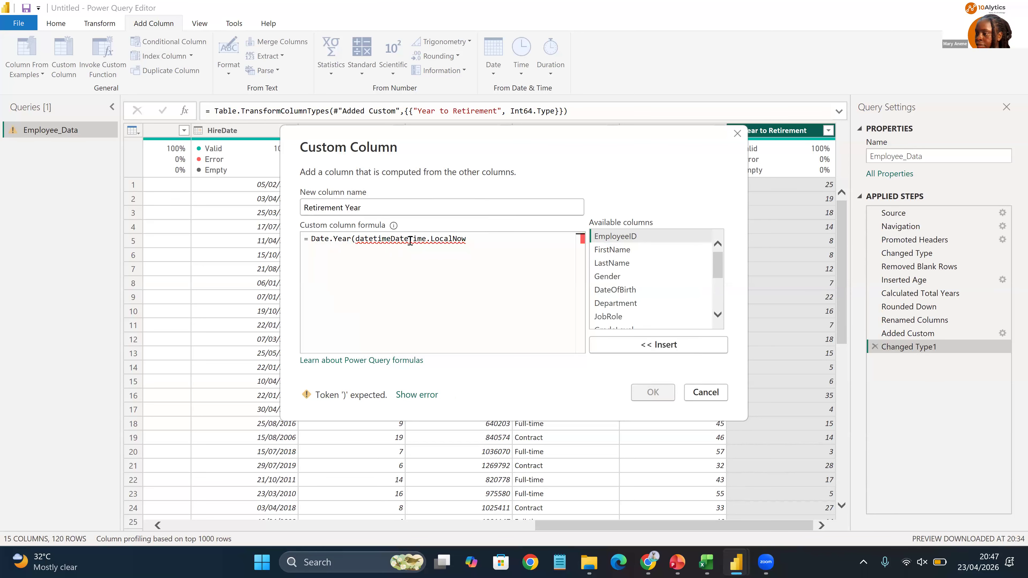
left_click_drag(390, 239, 354, 239)
key("BackSpace")
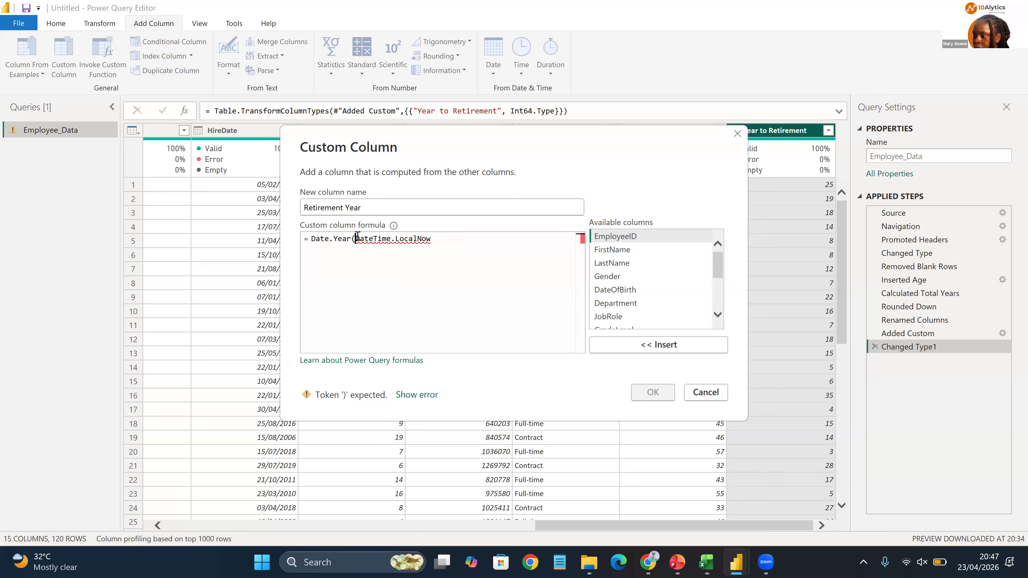
left_click(436, 241)
type("(")
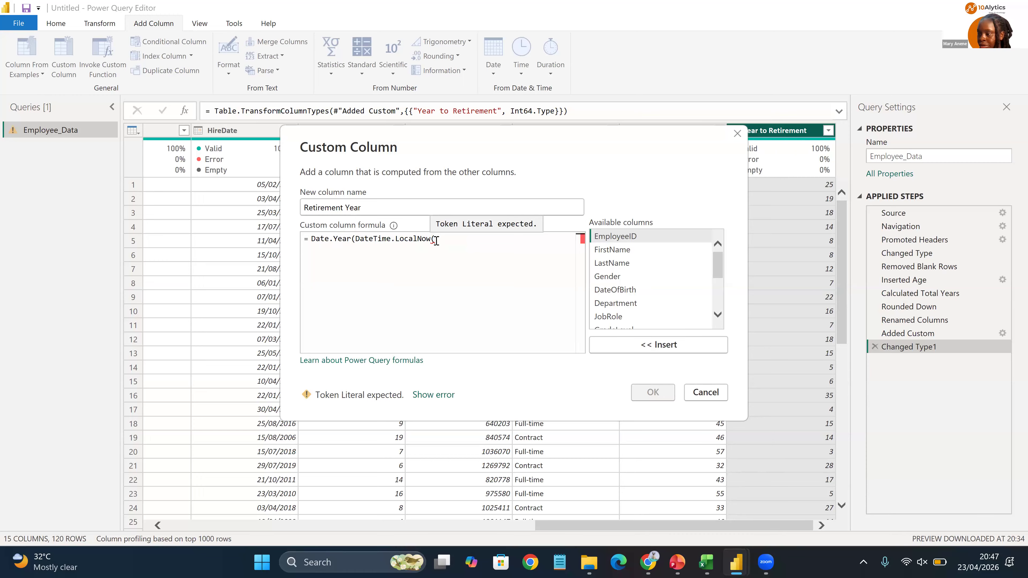
type(")")
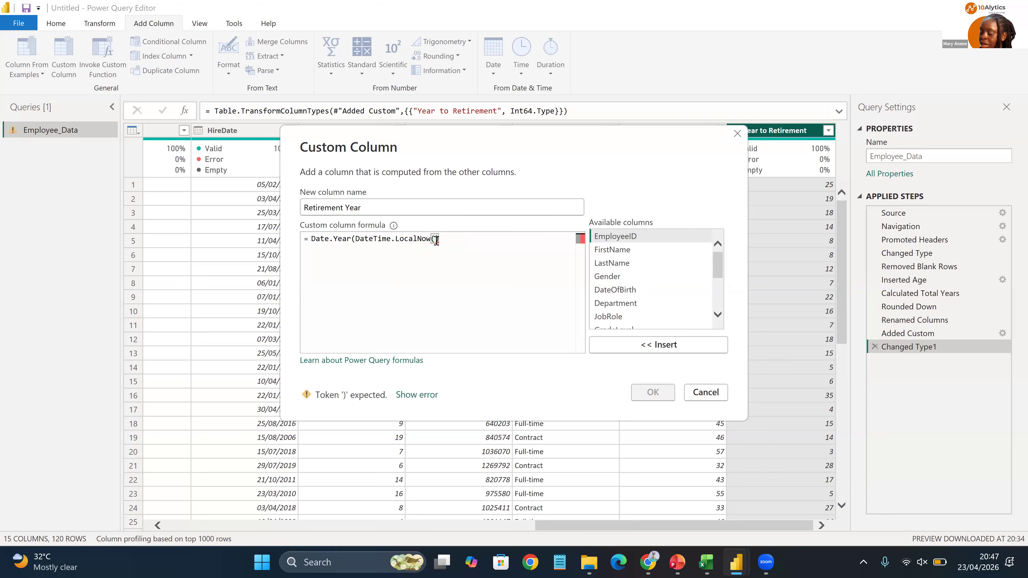
type(")")
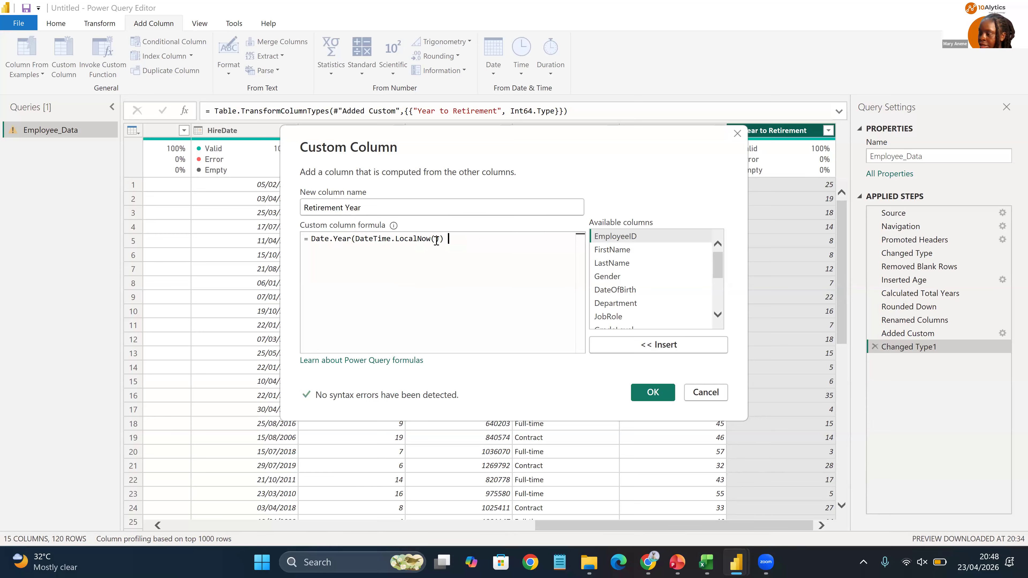
Step: Append + [Year to Retirement] to the Retirement Year formula and add the column to the table
type(" +")
key("BackSpace")
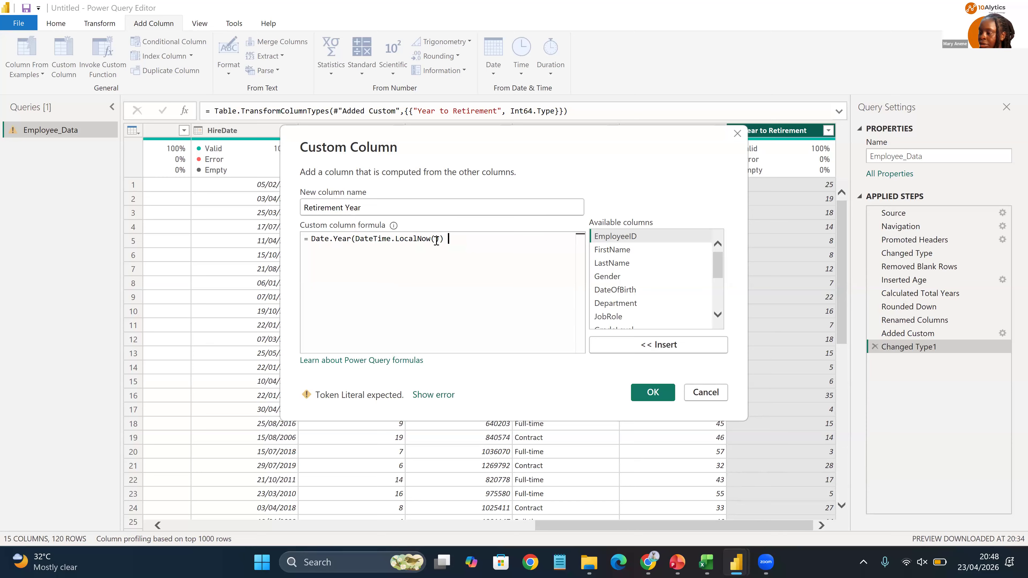
type("+")
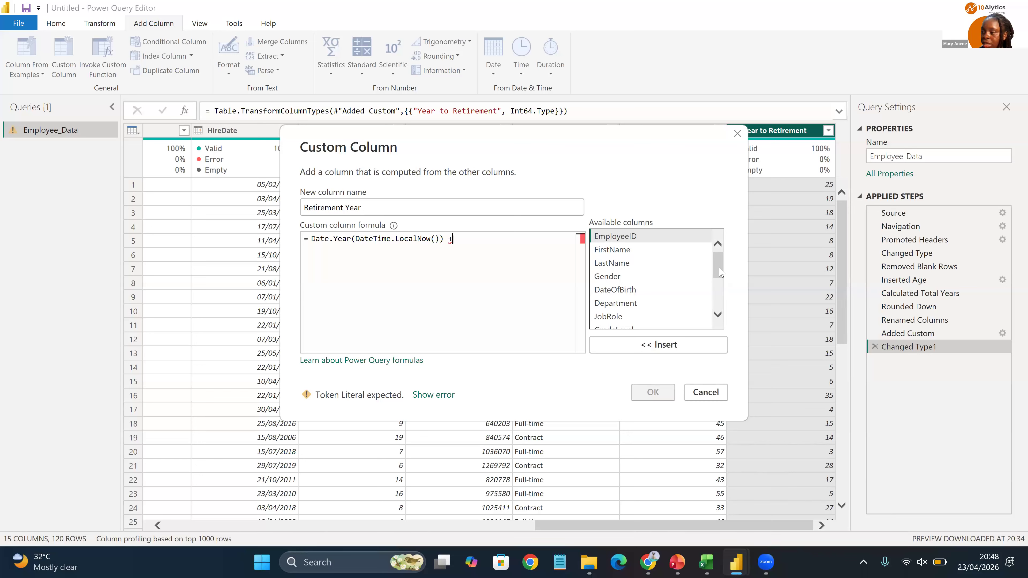
scroll(723, 326, "down", 3)
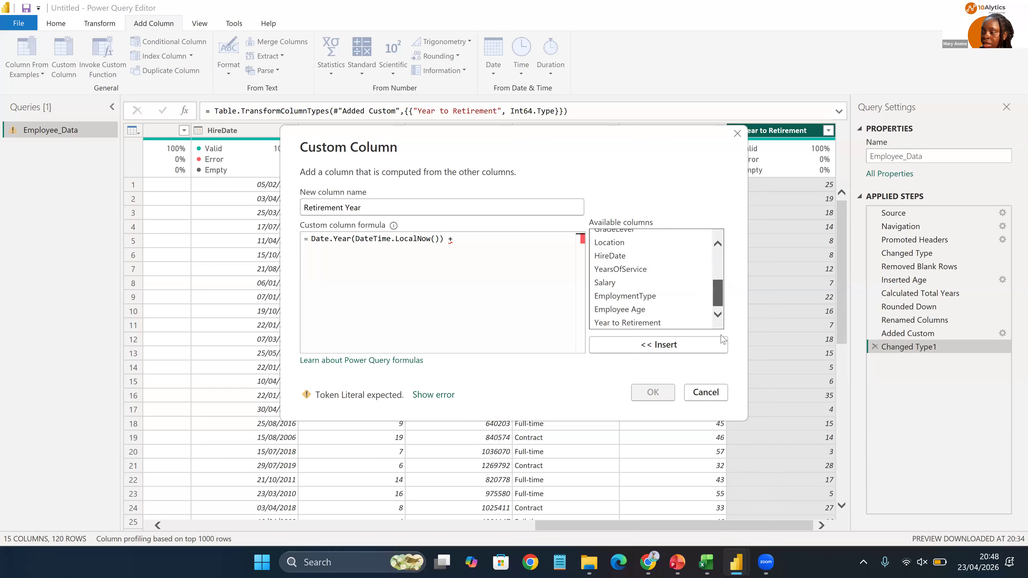
left_click(626, 324)
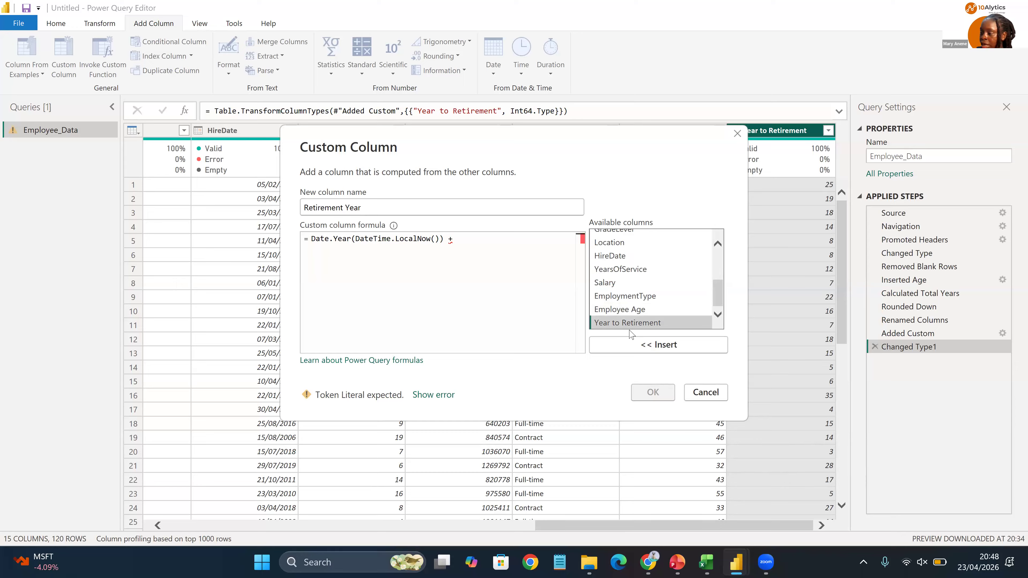
left_click(652, 345)
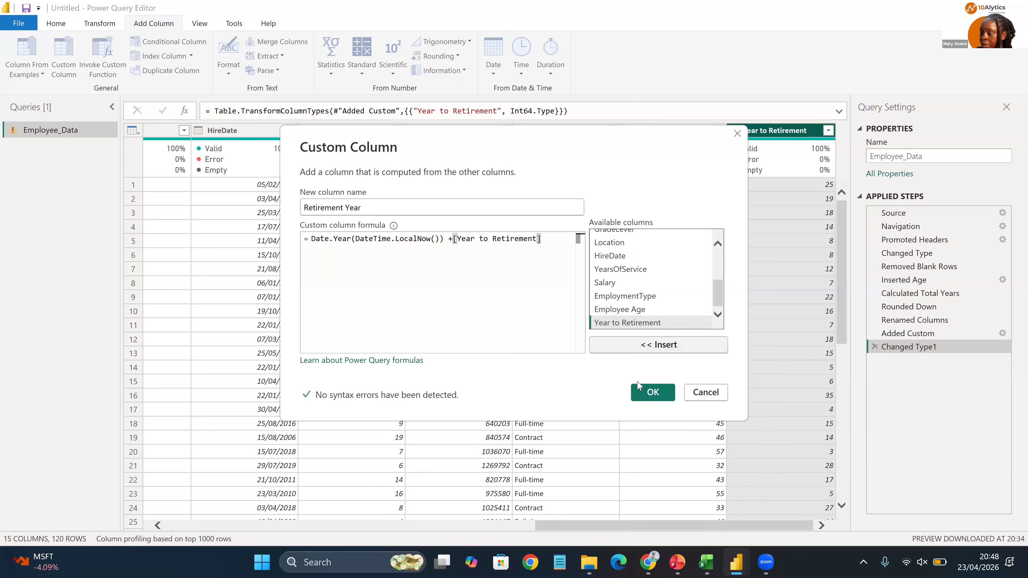
left_click(648, 397)
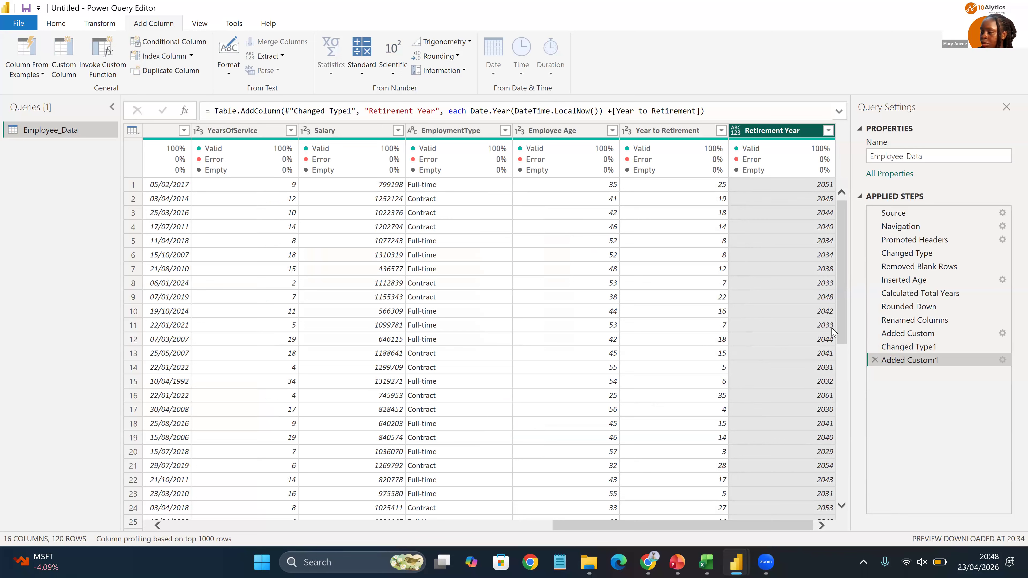
Step: Set the Retirement Year column's data type to Whole Number, and close the query editor with the changes applied to the report
left_click(736, 130)
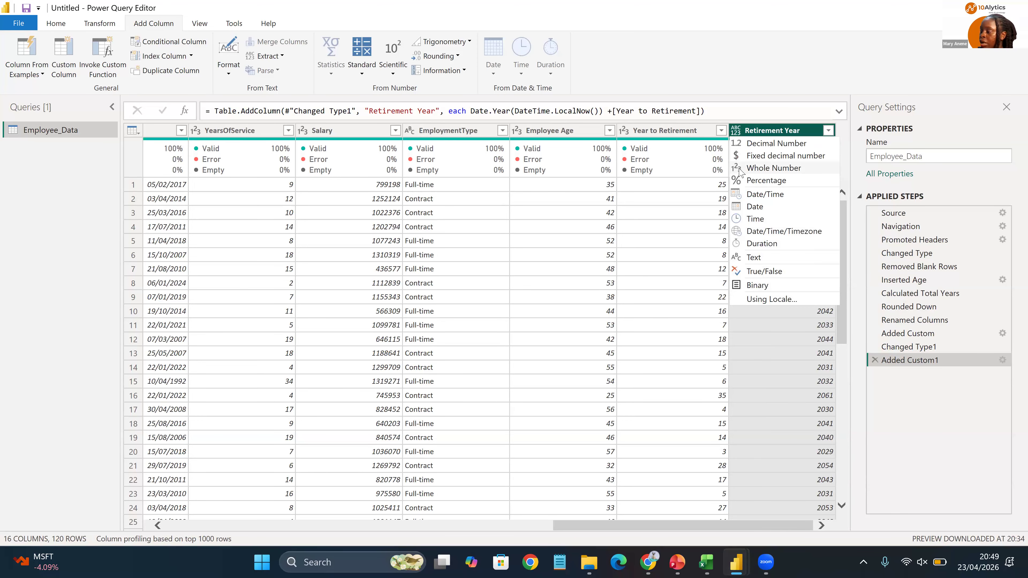
left_click(738, 168)
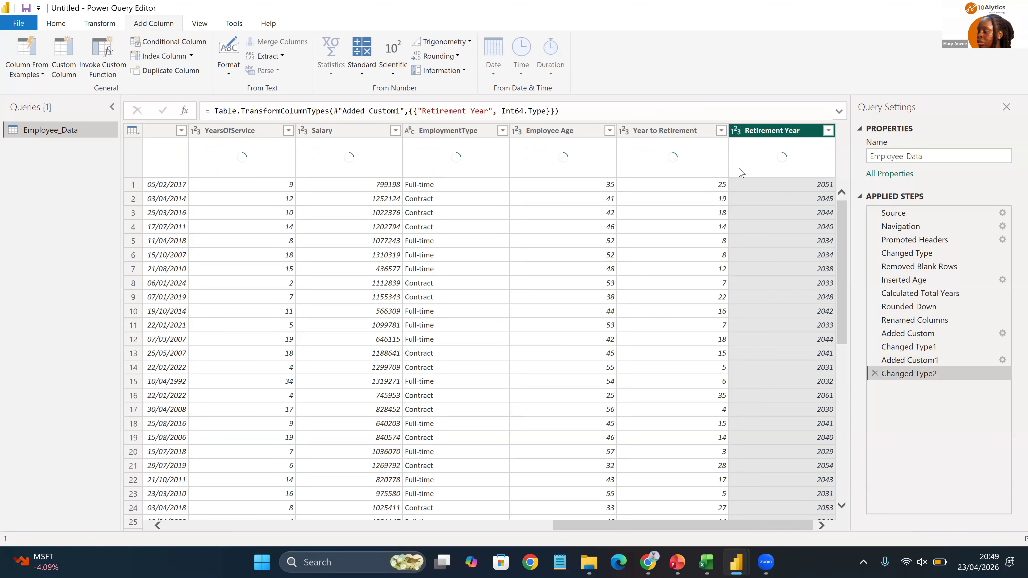
left_click(56, 25)
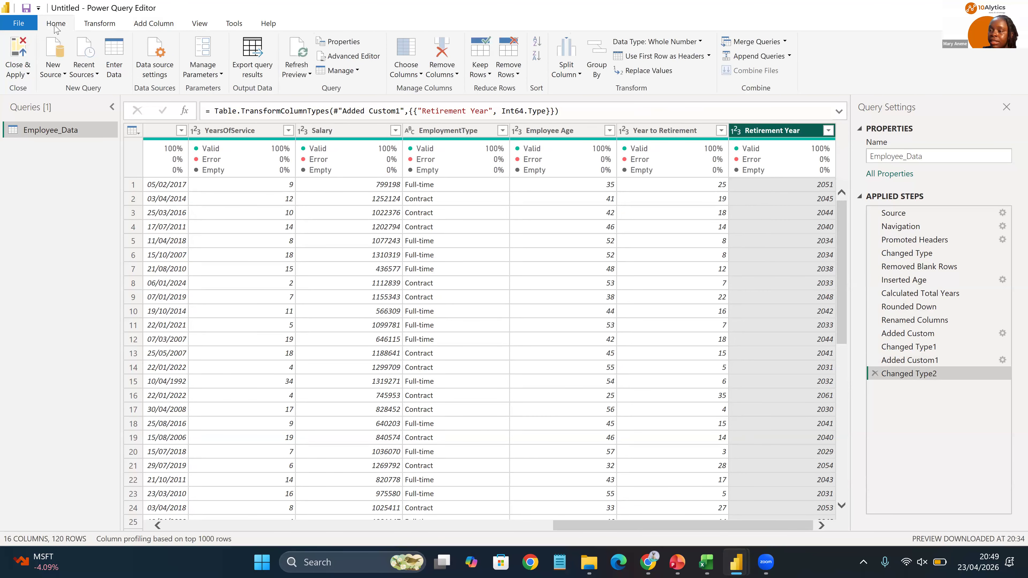
left_click(22, 50)
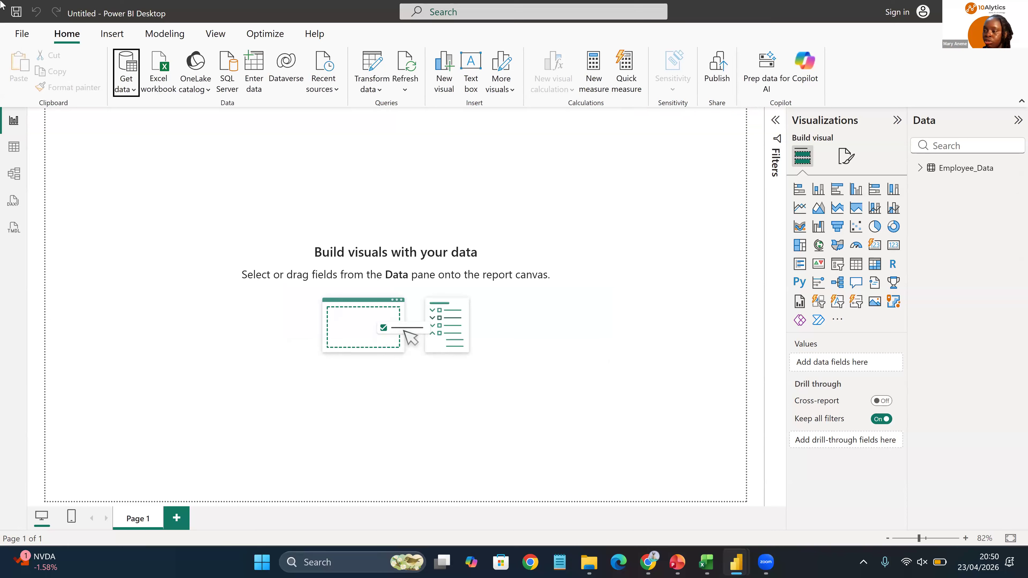
Step: Create an empty table named "Key Measure" by entering data manually and load it into the model
left_click(251, 71)
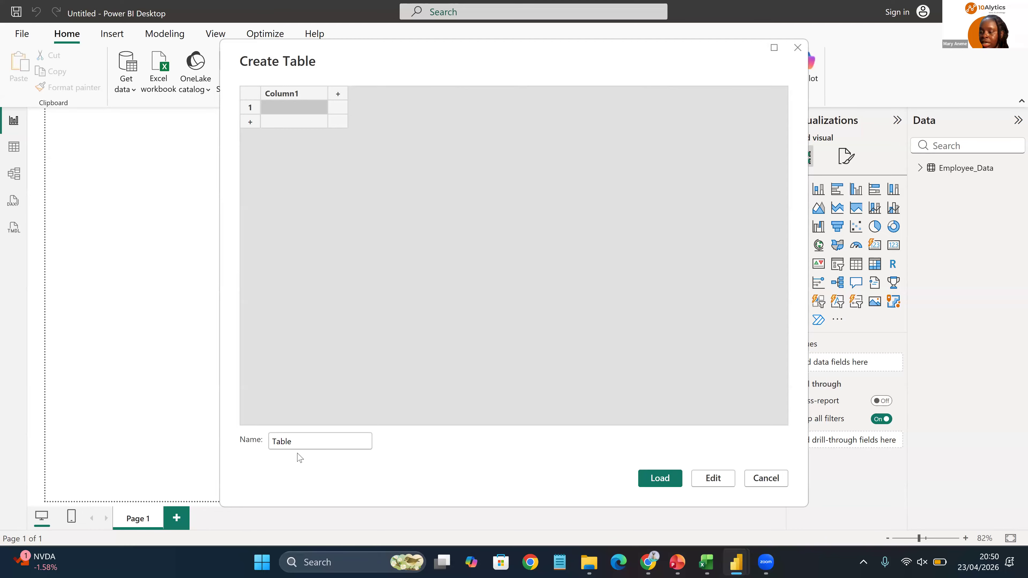
double_click(268, 442)
key("BackSpace")
type("Ket")
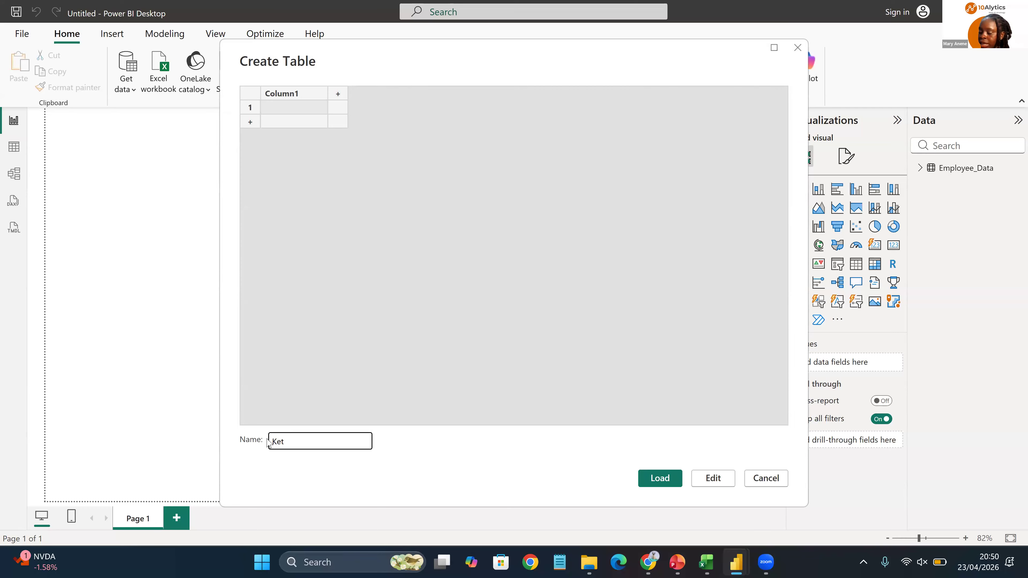
type("y M")
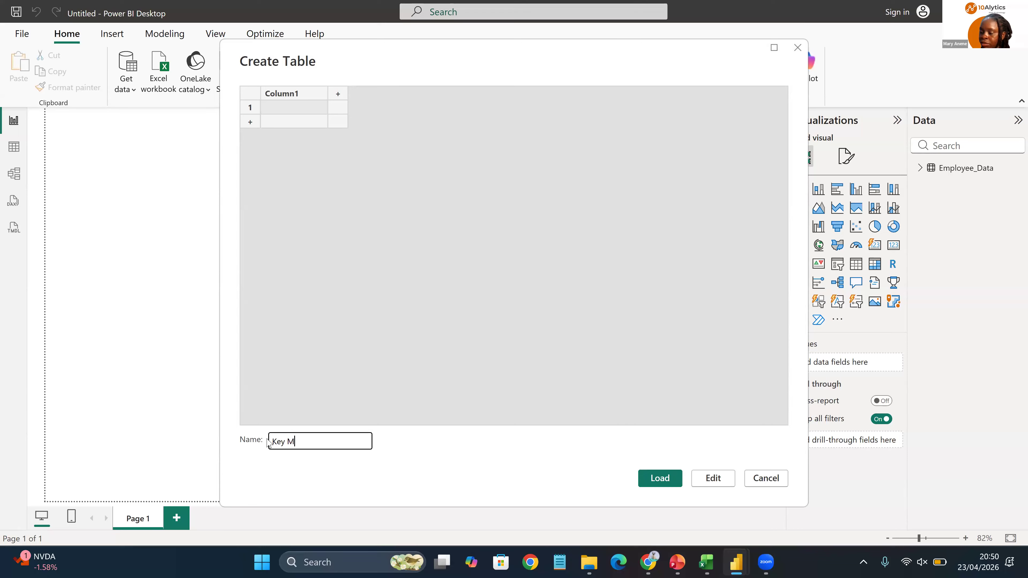
type("easure")
left_click(654, 483)
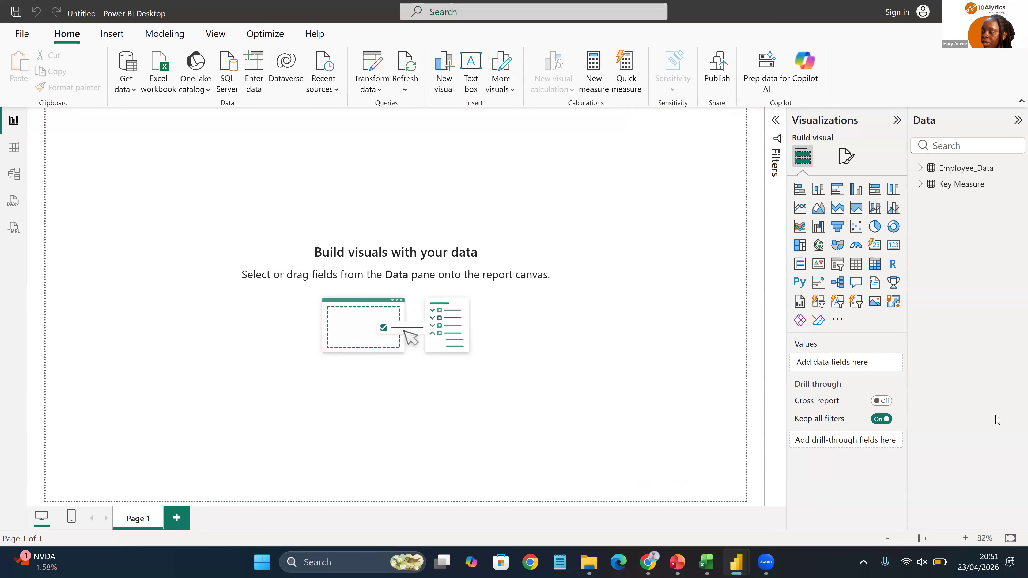
Step: Create a measure in the Key Measure table: Total Employees = DISTINCTCOUNT(Employee_Data[EmployeeID])
left_click(944, 185)
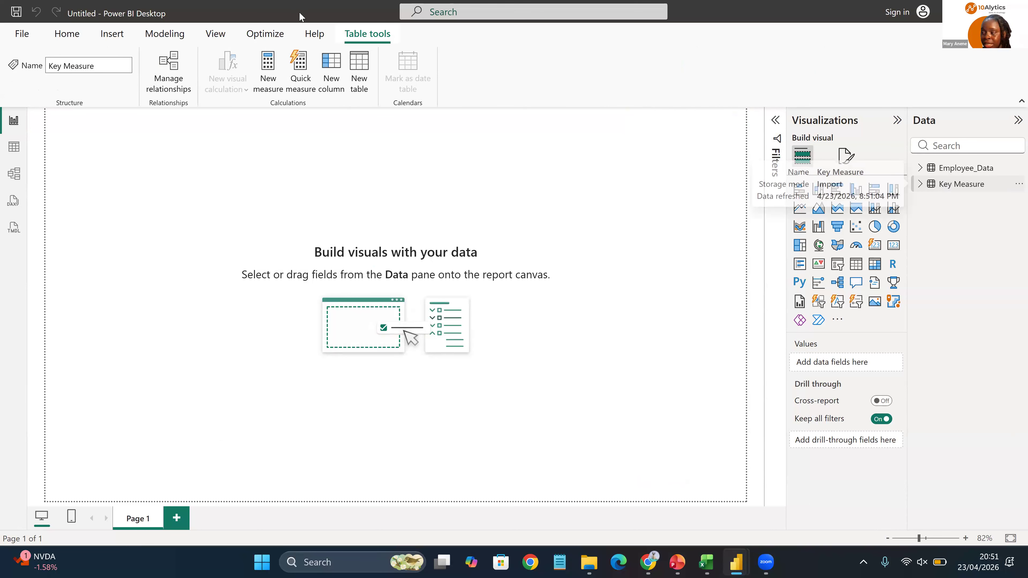
left_click(266, 80)
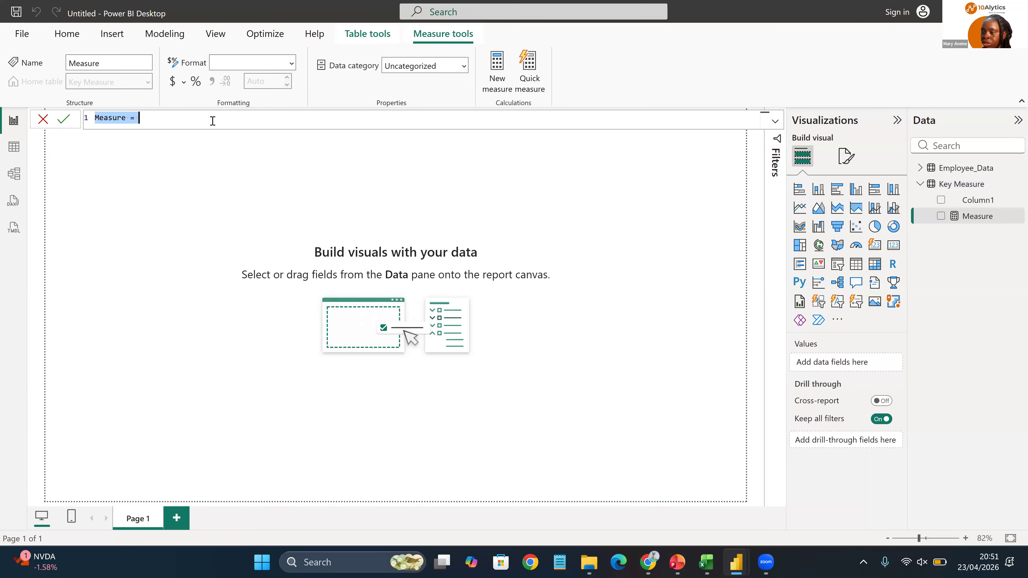
scroll(212, 121, "up", 3, "ctrl")
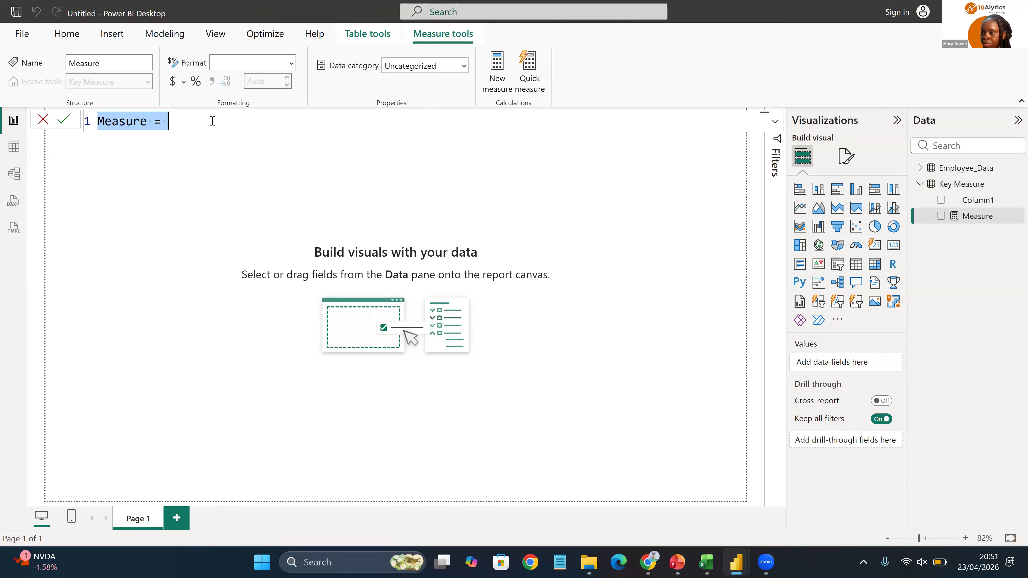
key("BackSpace")
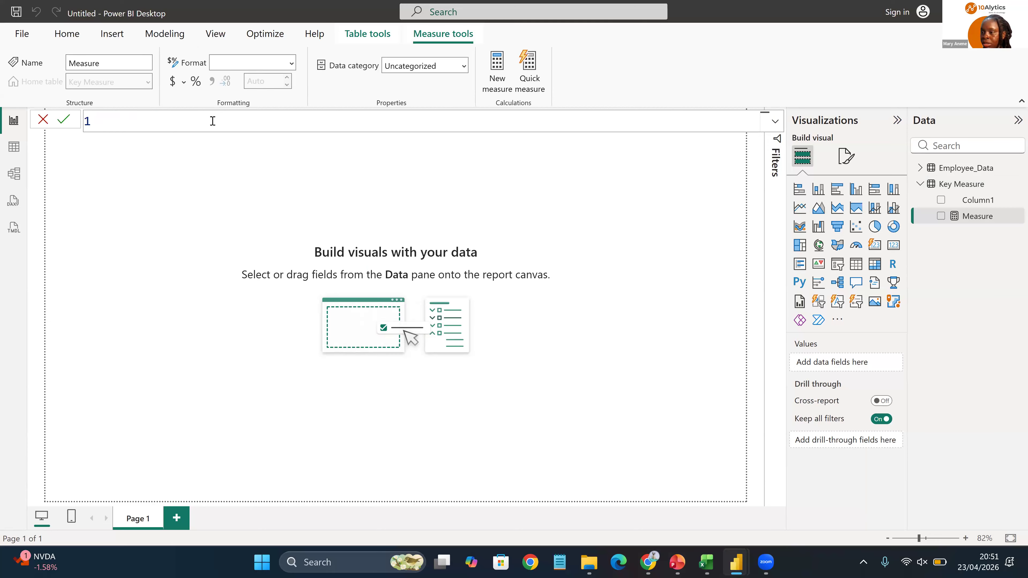
type("To")
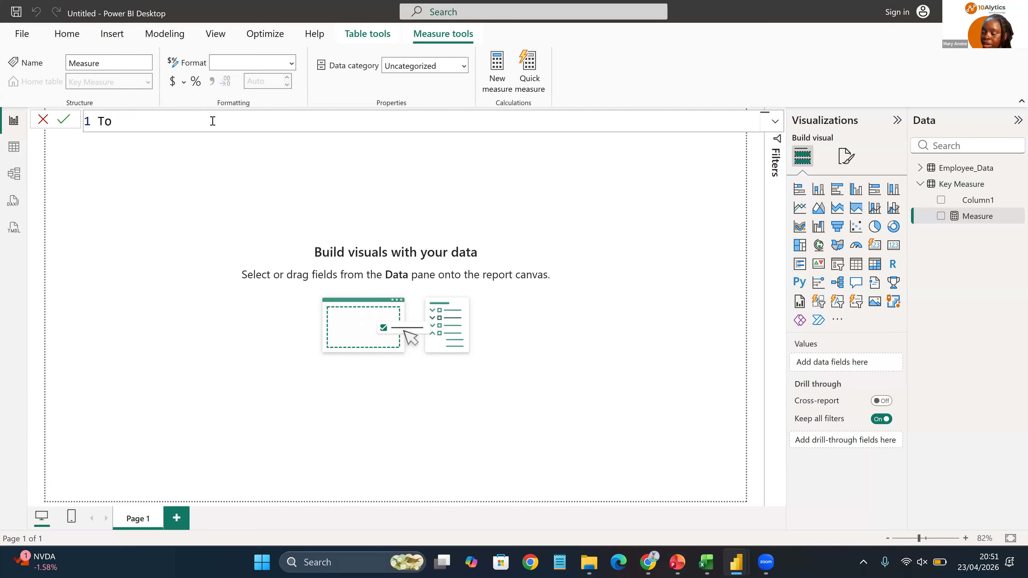
type("tal Employees = ")
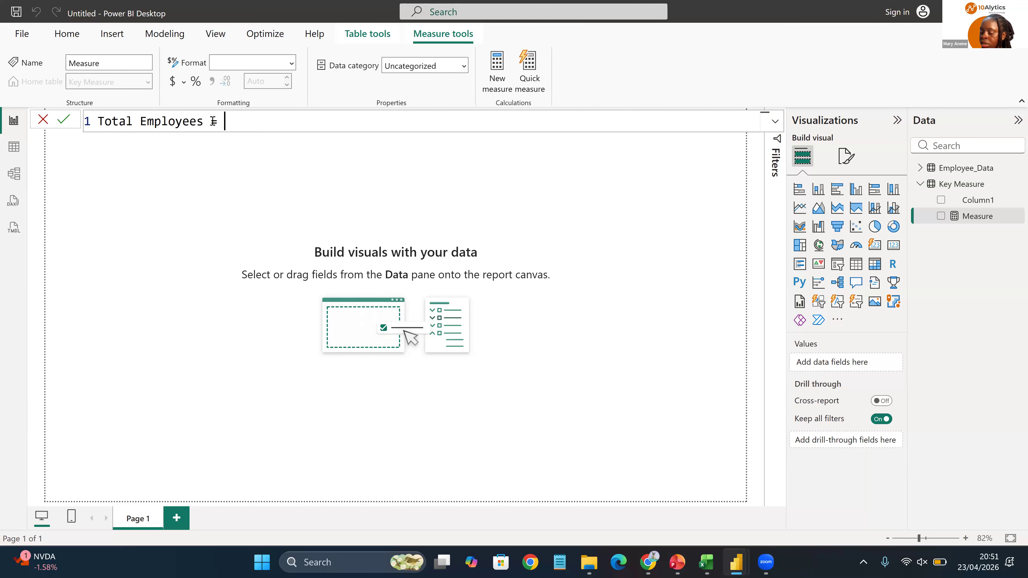
type("Di")
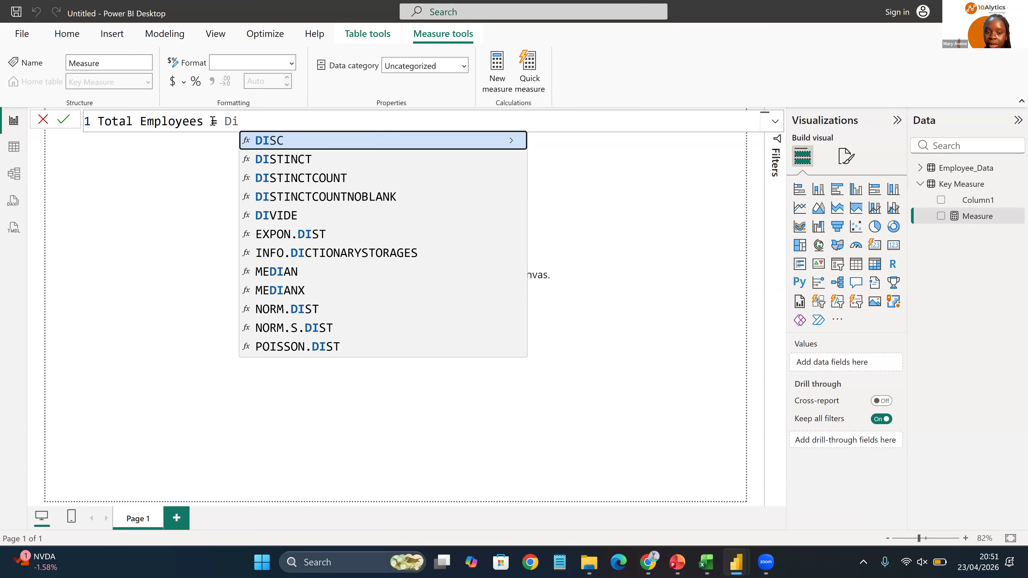
left_click(302, 181)
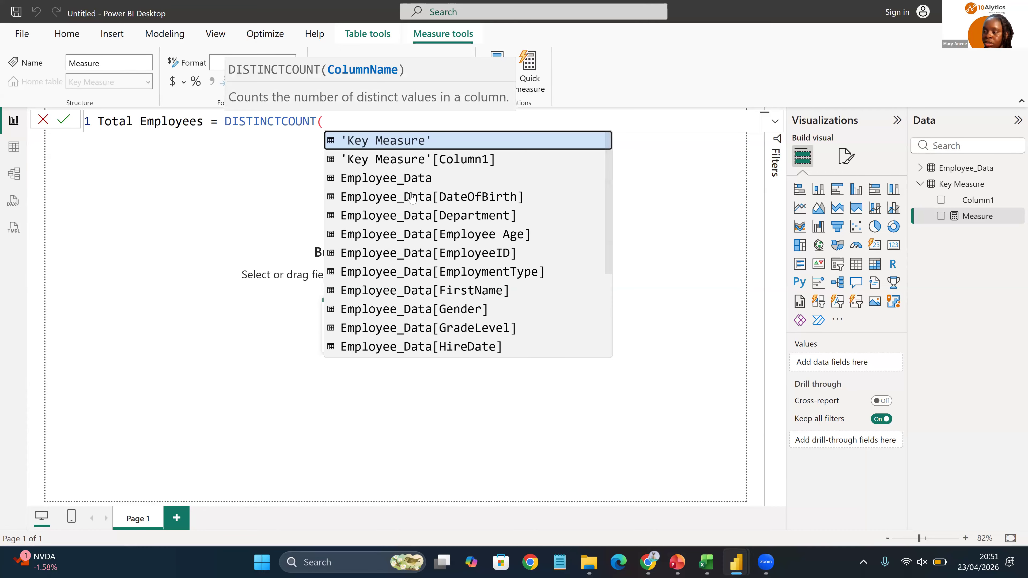
left_click(427, 255)
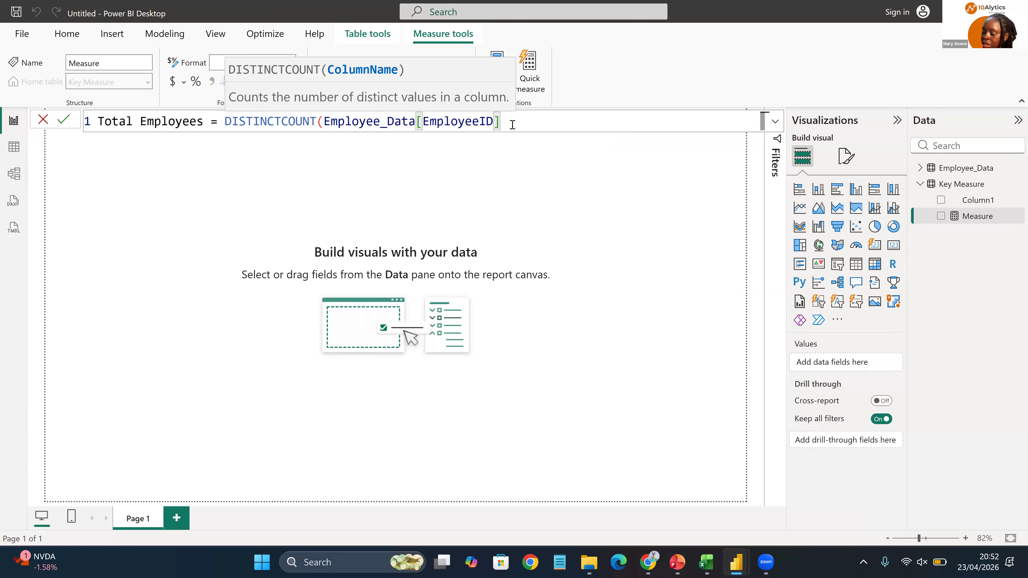
type(")")
key("Return")
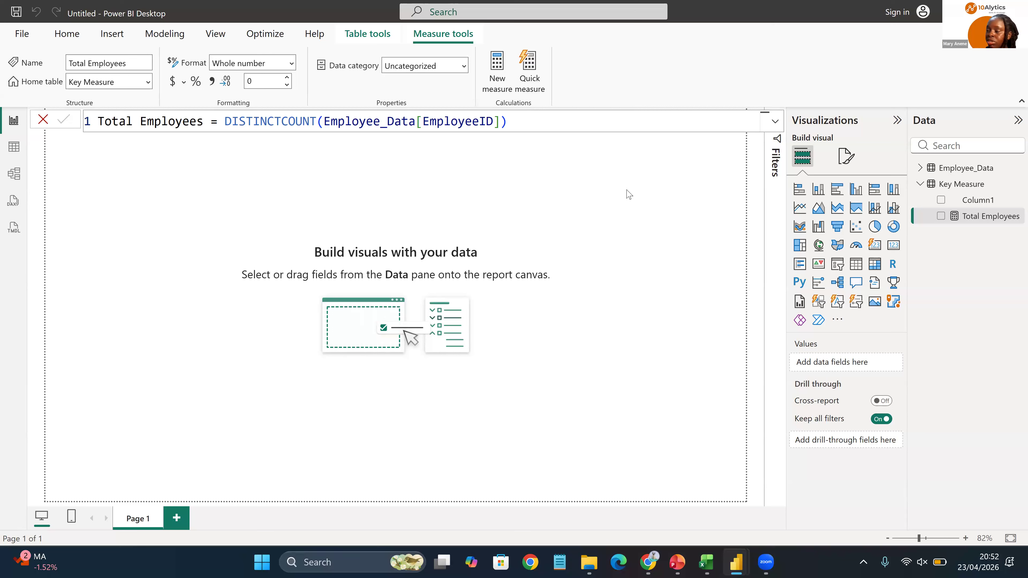
Step: Start another measure in the Key Measure table and name it "Retiring in 5 years", ending with the equals sign
left_click(498, 73)
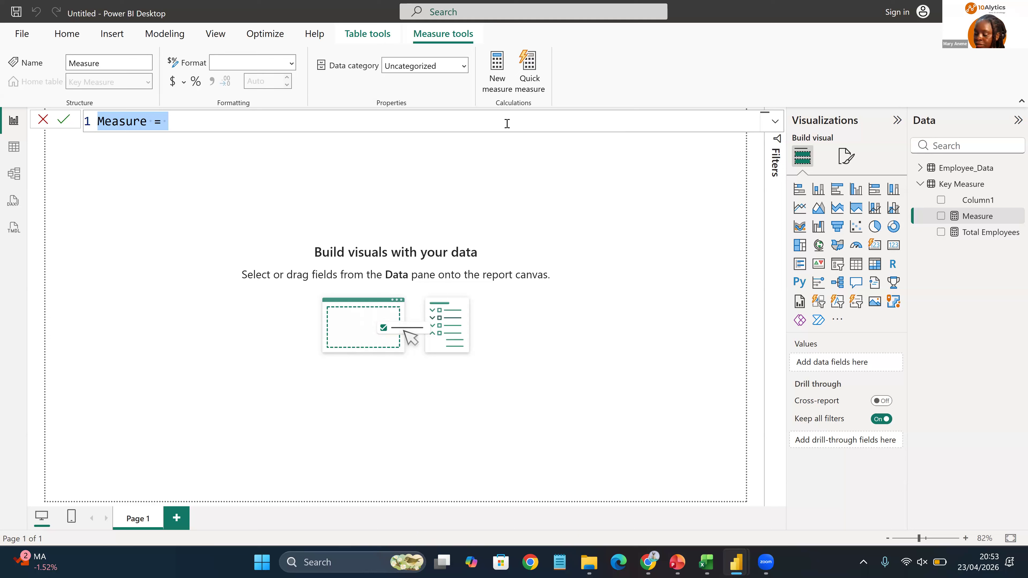
type("R")
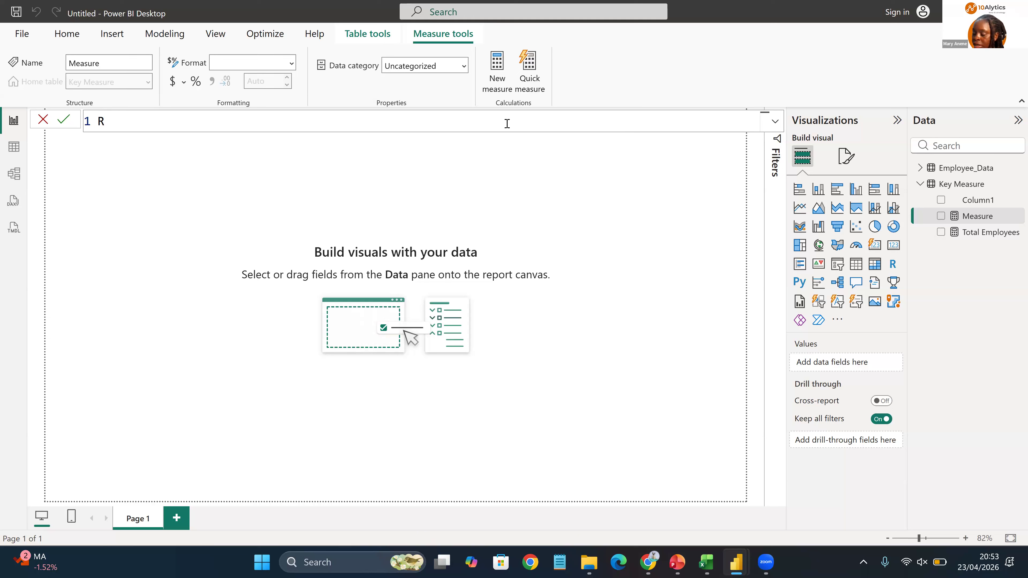
type("etring")
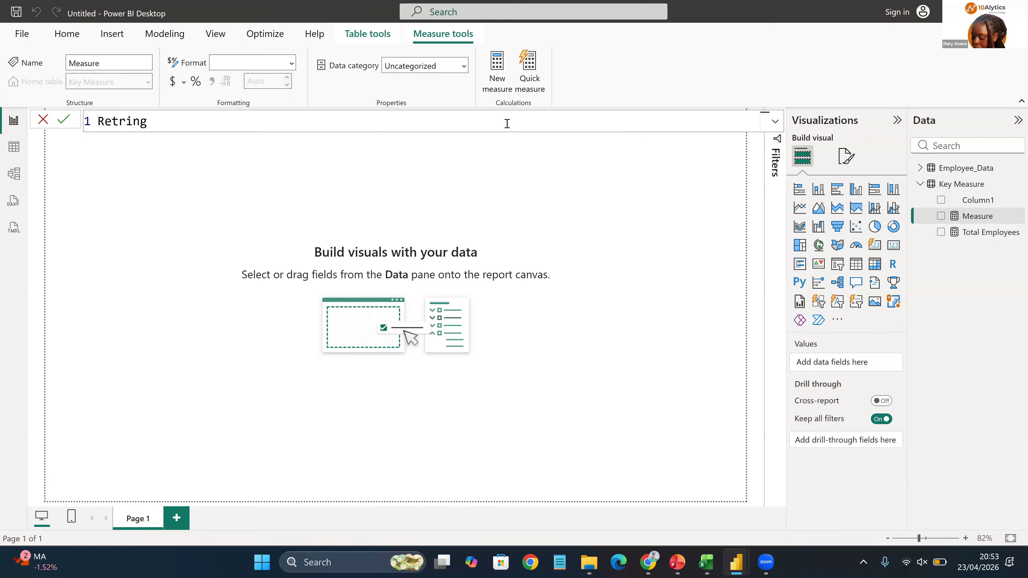
key("Left")
key("Left")
key("Left")
key("Left")
type("i")
key("Right")
key("Right")
key("Right")
key("Right")
type("In ")
type("%")
key("BackSpace")
type("5")
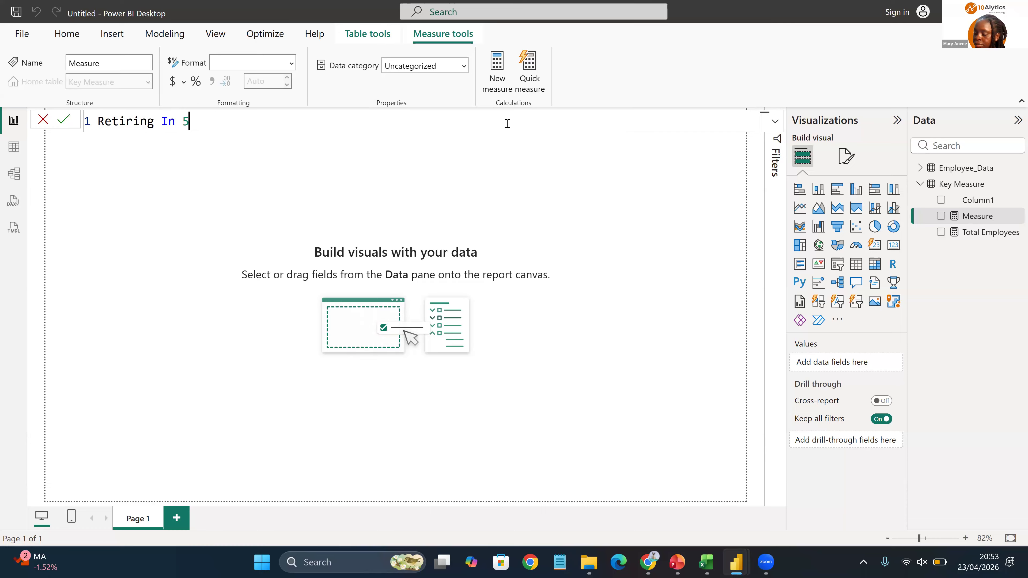
type(" years")
left_click(170, 119)
key("BackSpace")
type("i")
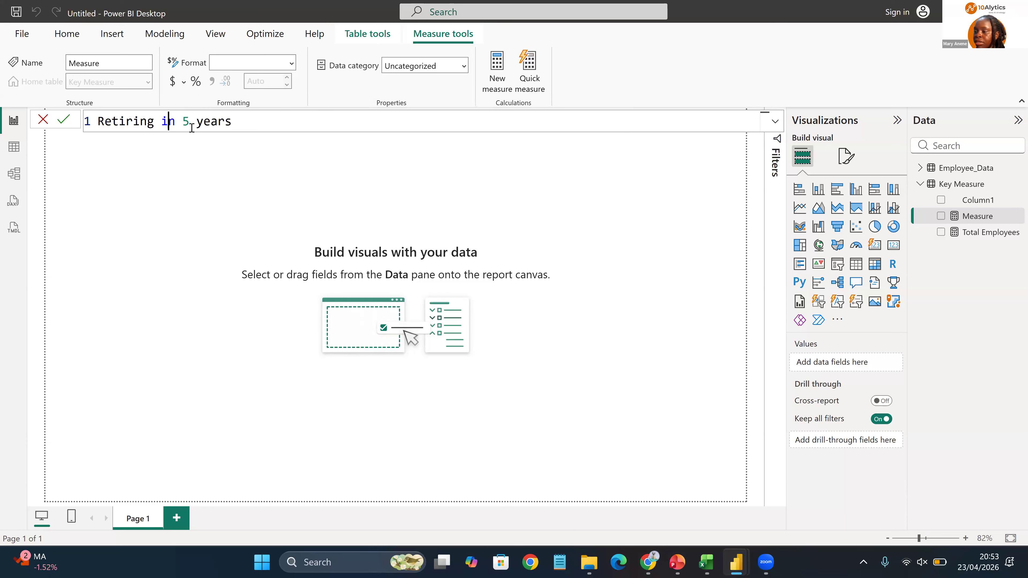
left_click(272, 124)
type("=")
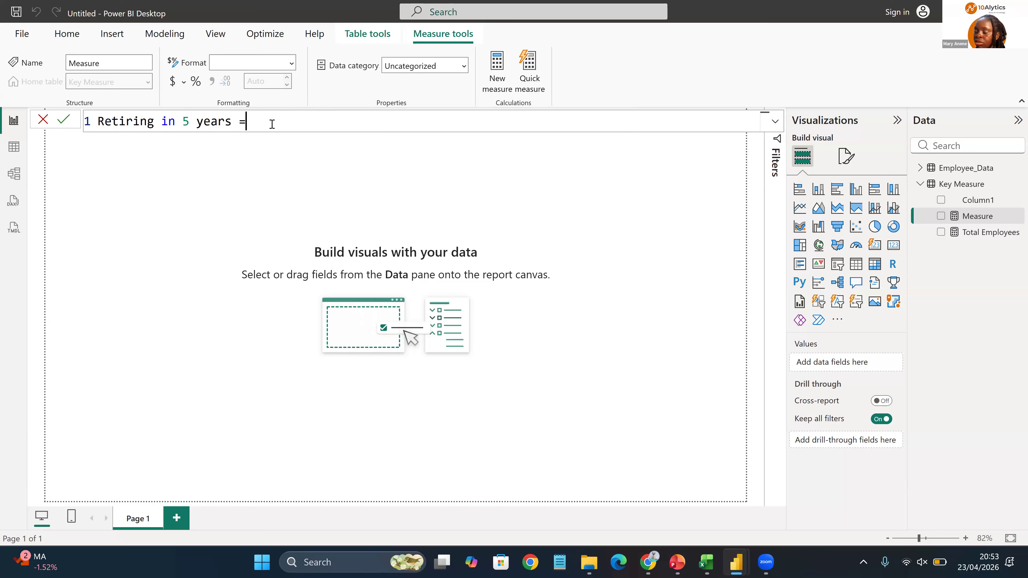
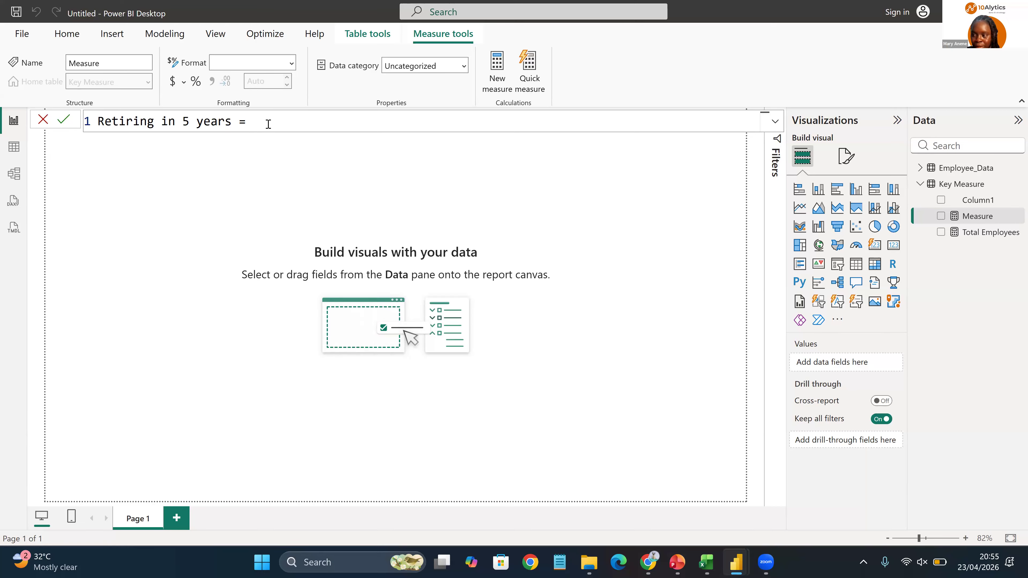
Step: Begin the Retiring in 5 years formula with CALCULATE, using [Total Employees] as the expression
type("Cal")
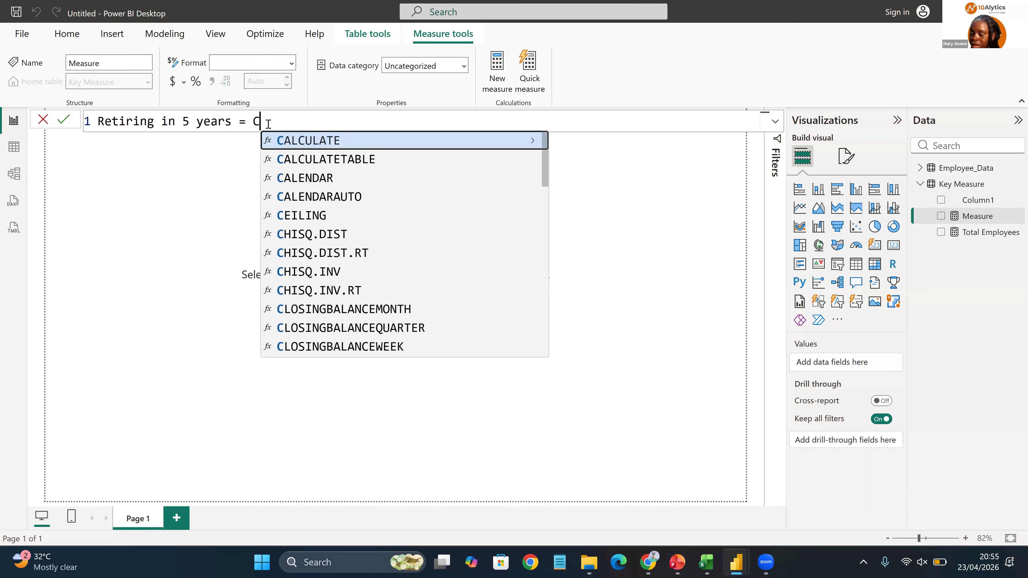
left_click(361, 146)
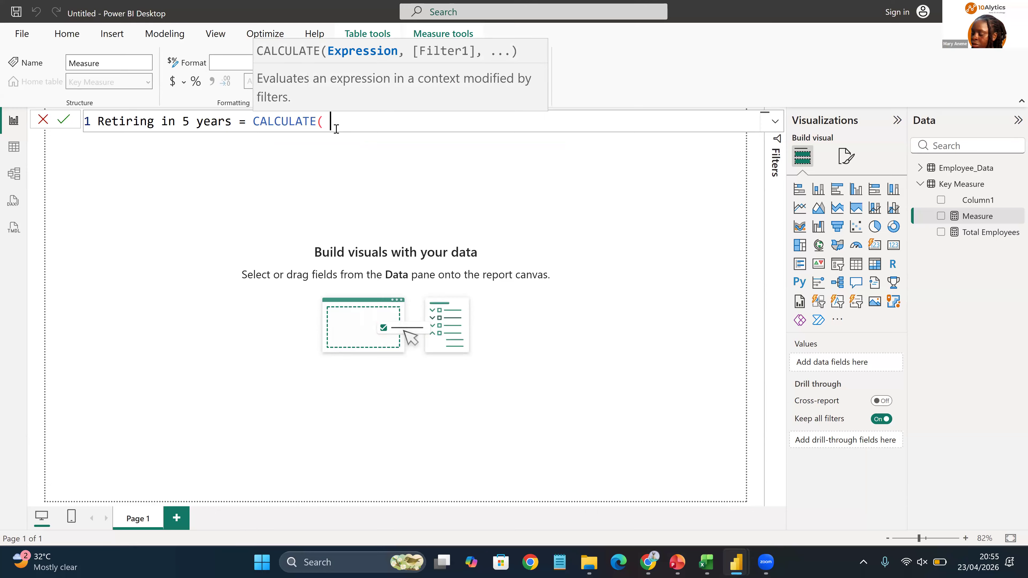
type("[")
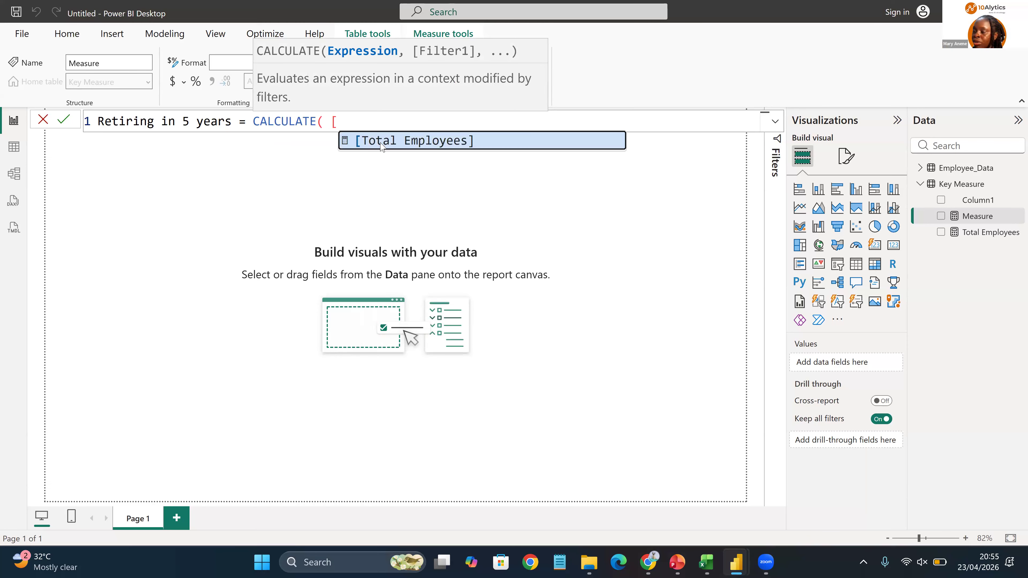
key("Tab")
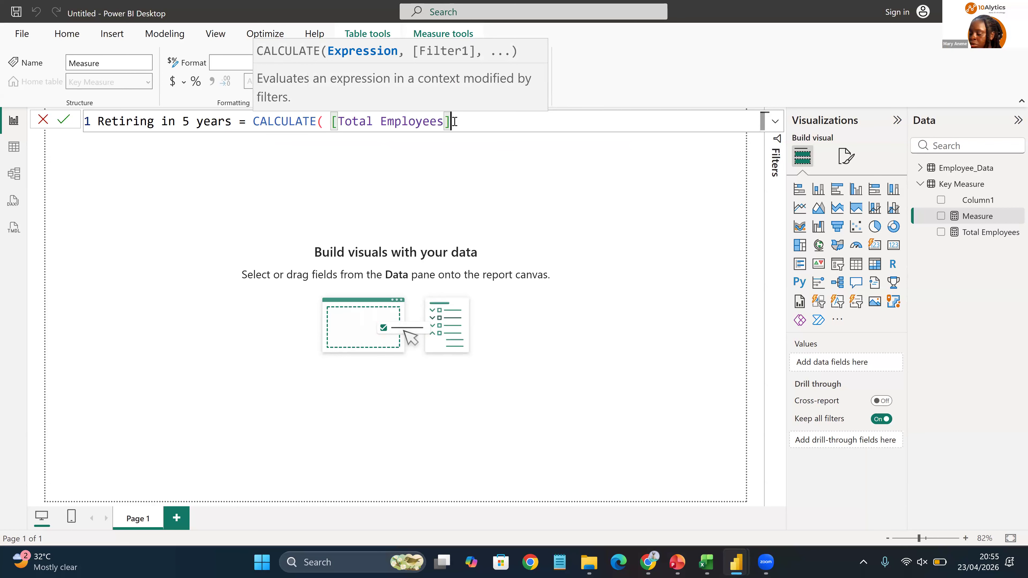
type(",")
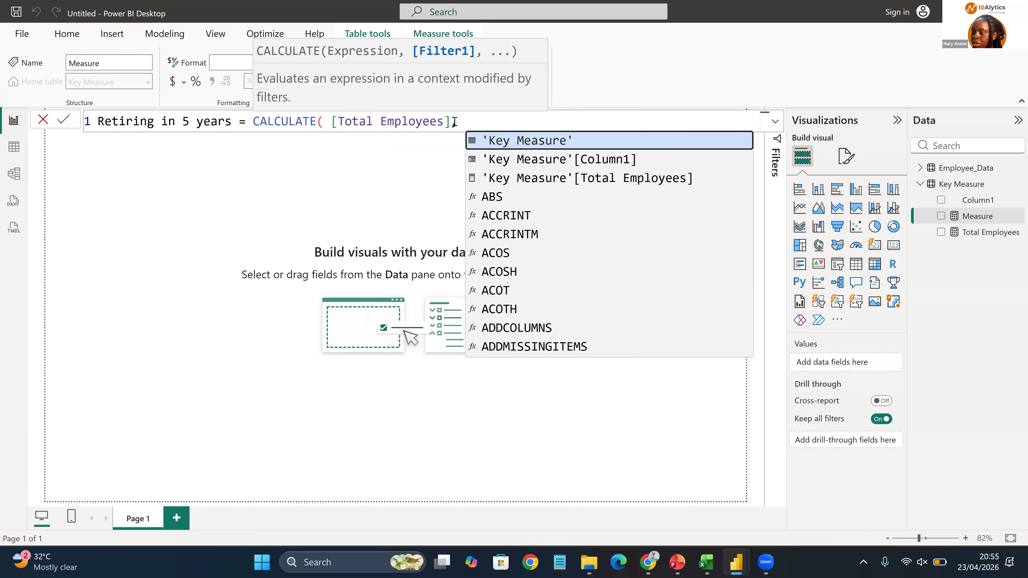
Step: Add the filter Employee_Data[Year to Retirement] <= 5 to the CALCULATE formula and commit the measure
type("R")
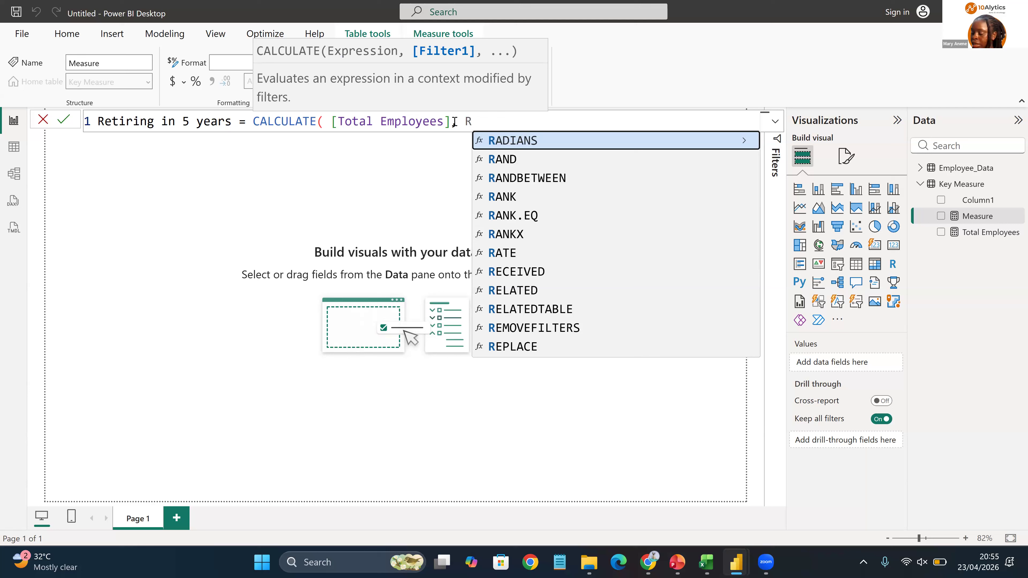
key("BackSpace")
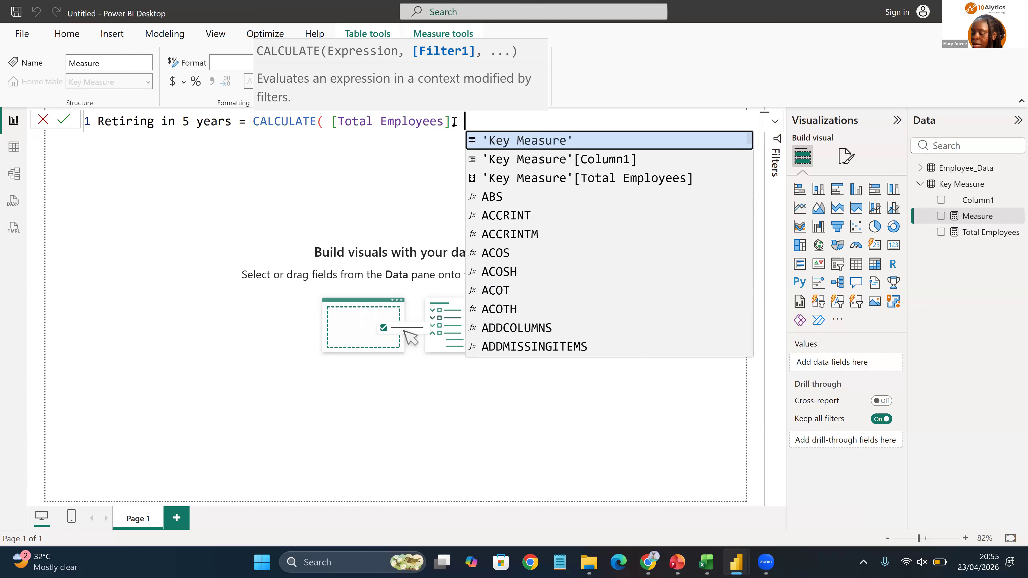
type("E")
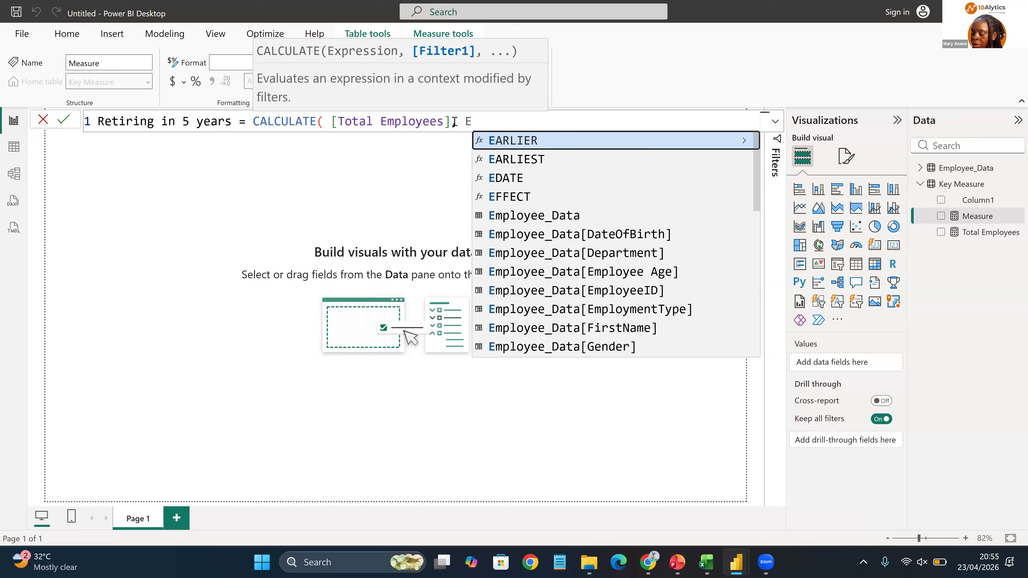
type("m")
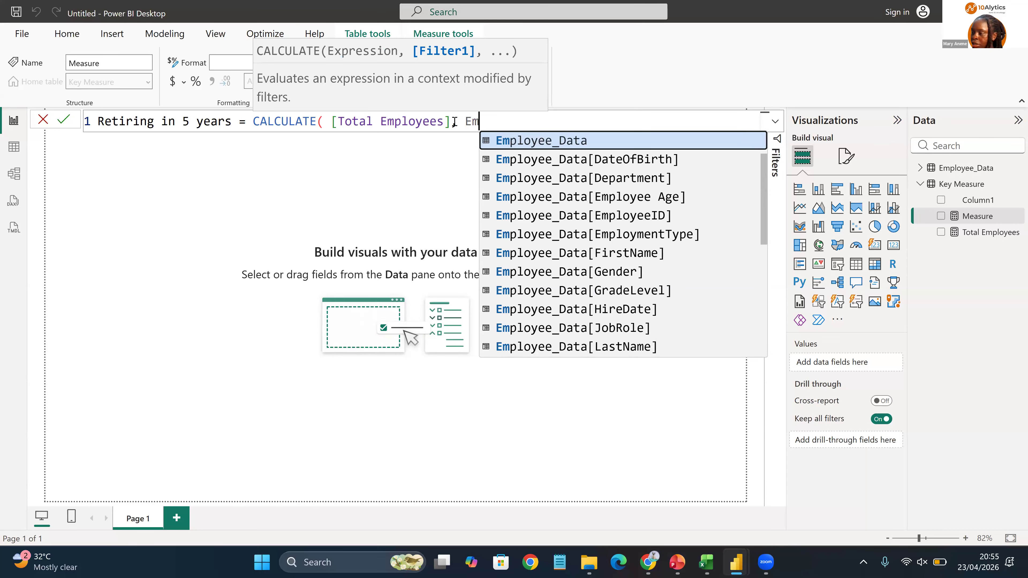
left_click(547, 143)
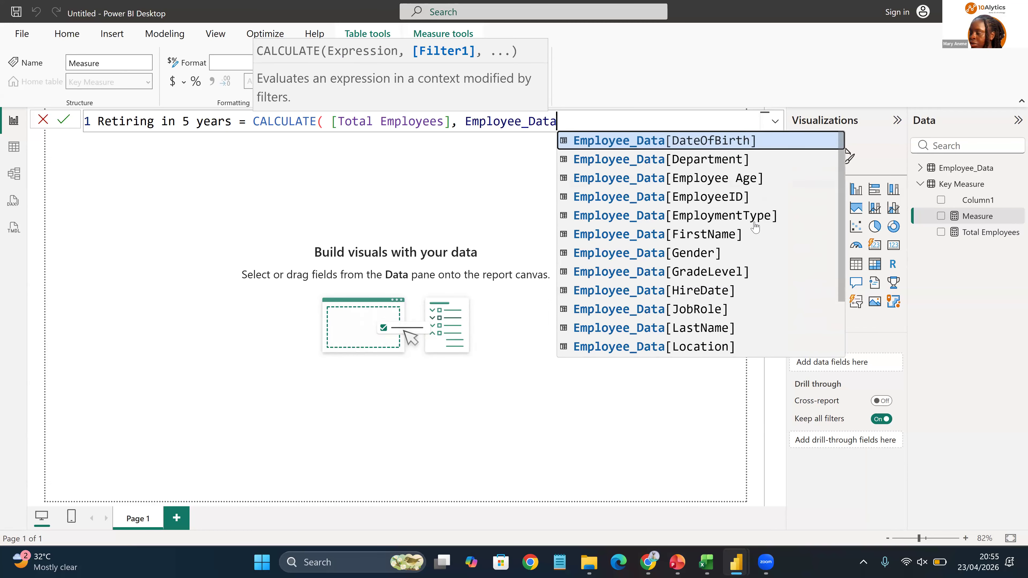
left_click_drag(842, 208, 836, 286)
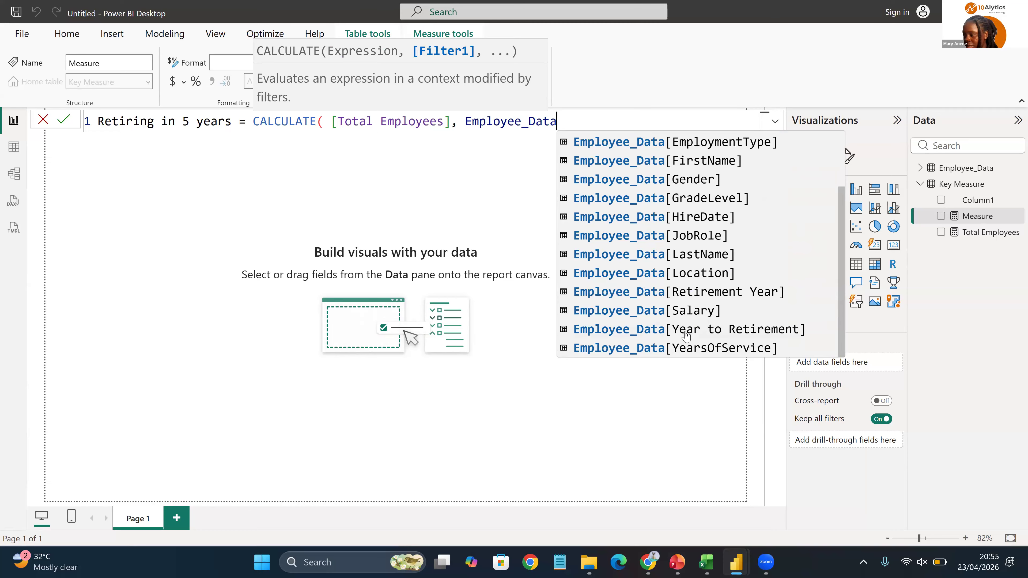
left_click(723, 334)
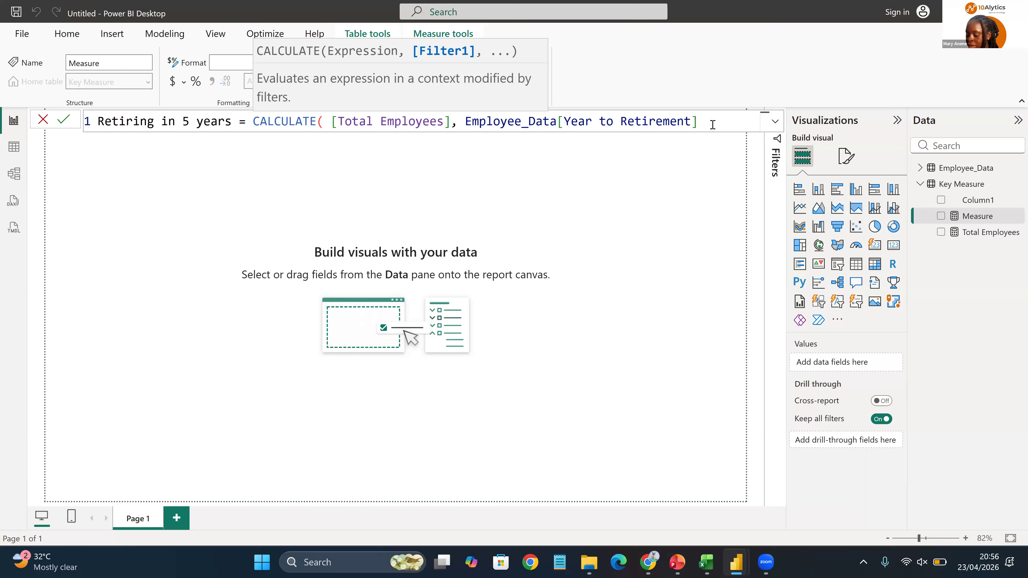
type("<")
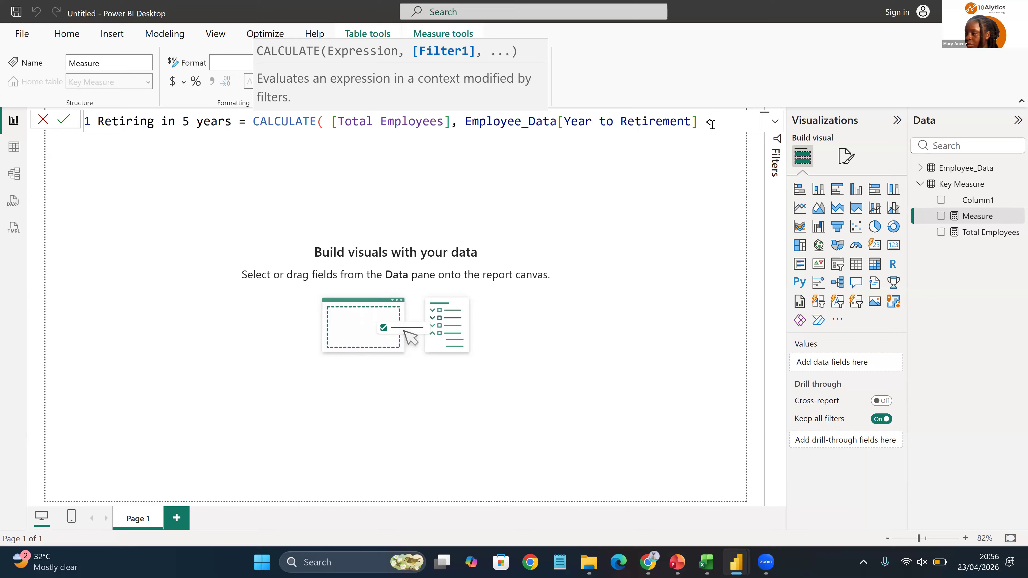
type("= 5")
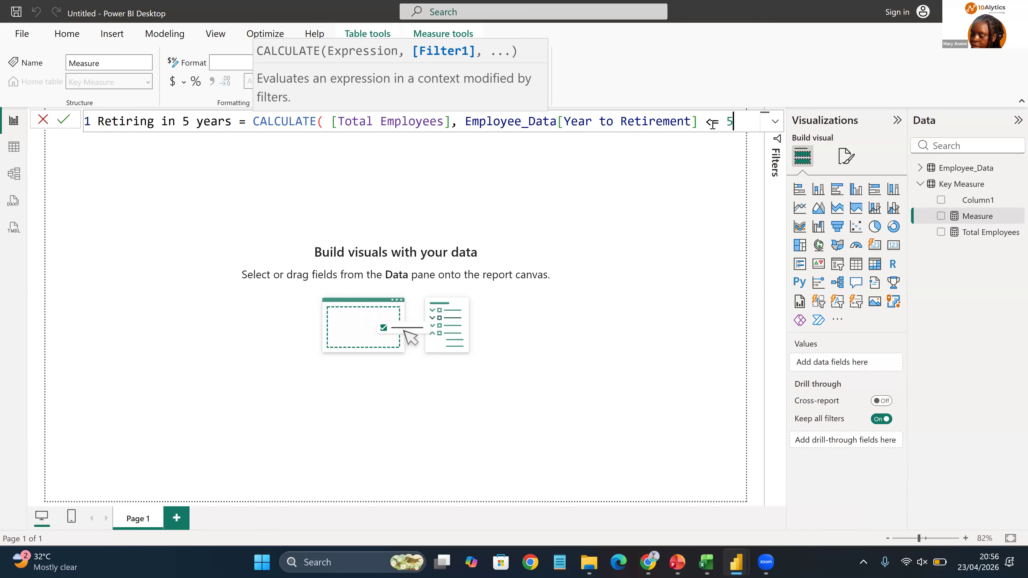
type(")")
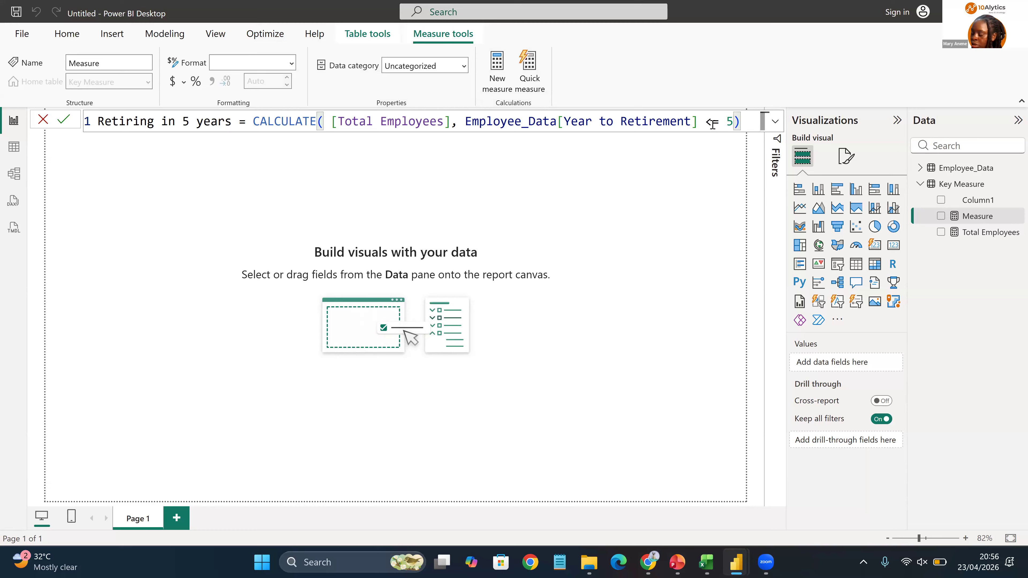
key("Return")
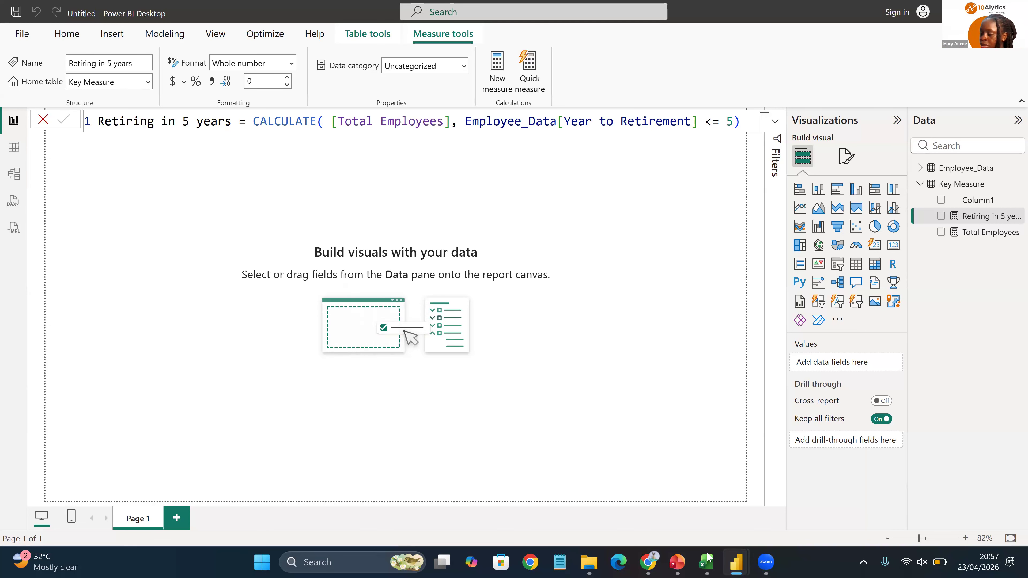
Step: Switch to the PowerPoint slide The Business Questions to review the retirement questions, and return to the untitled Power BI report
left_click(677, 565)
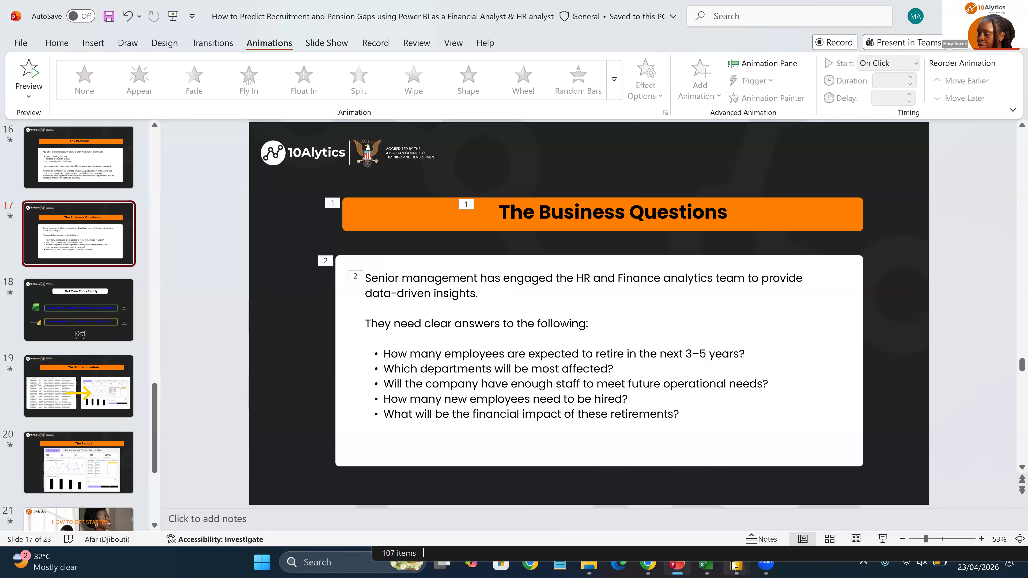
mouse_move(734, 566)
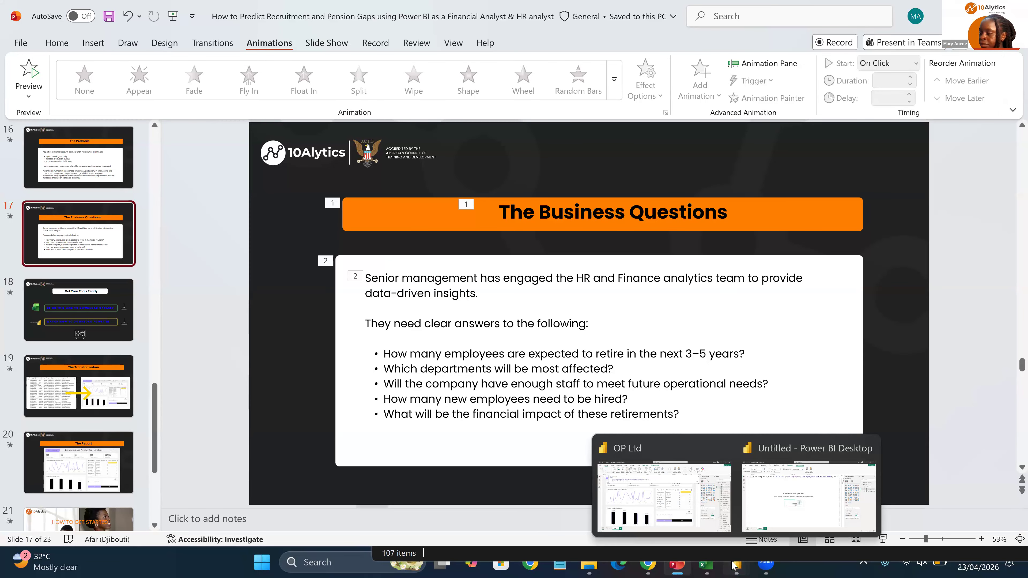
left_click(784, 494)
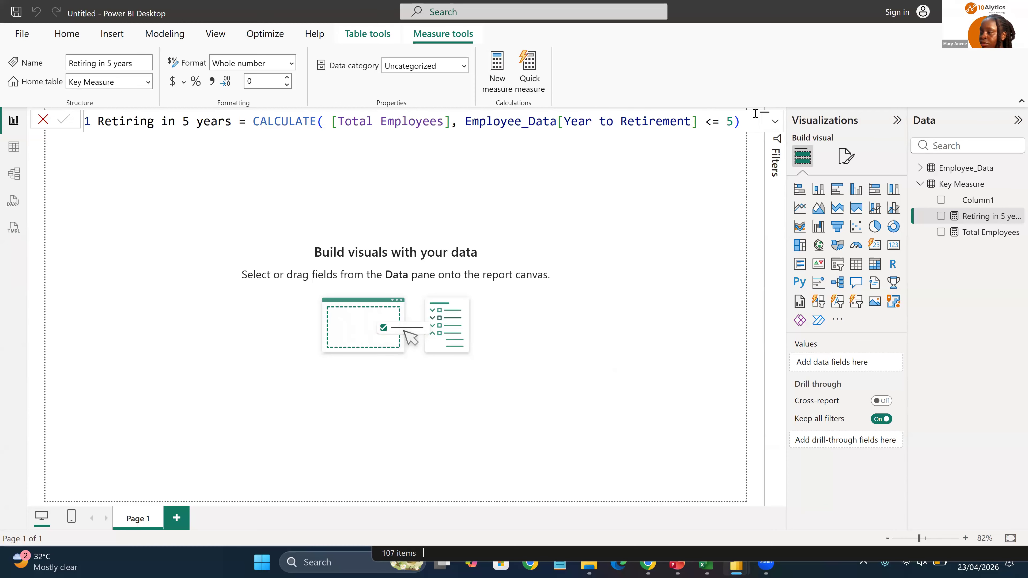
Step: Copy the whole Retiring in 5 years formula, and start another Key Measure measure named "Retiring (3-5years)"
left_click(741, 125)
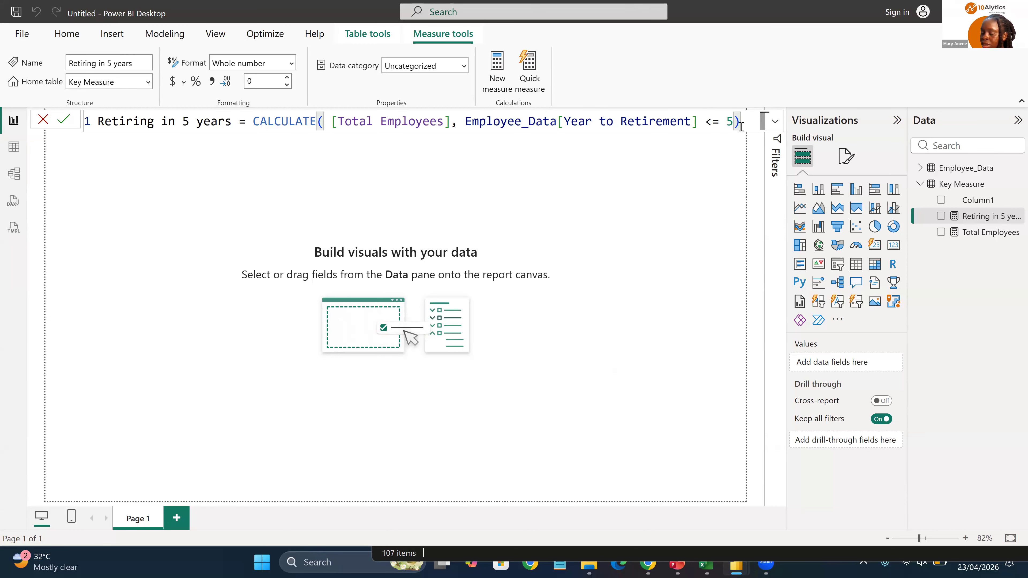
key("ctrl+a")
key("ctrl+c")
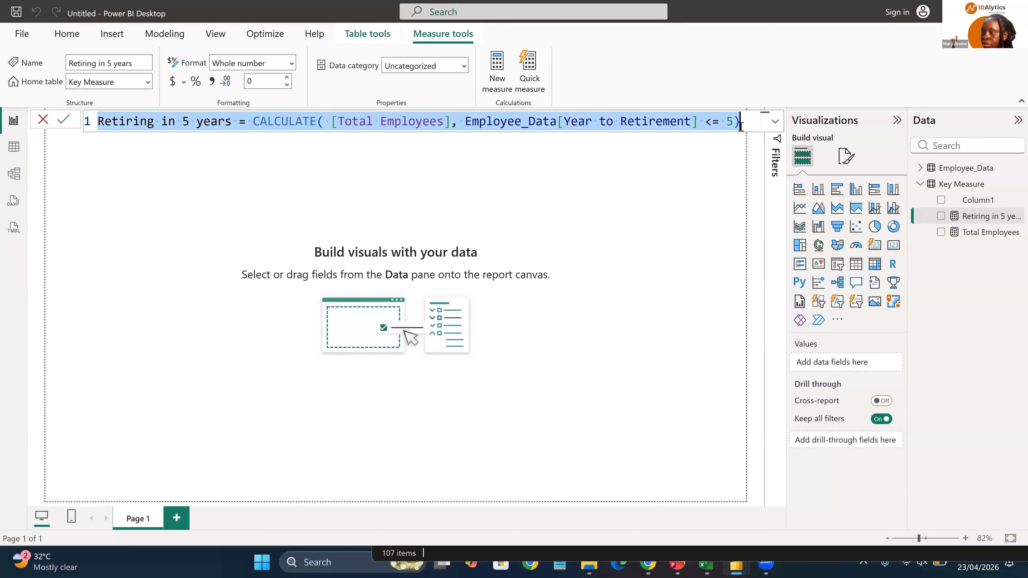
left_click(490, 61)
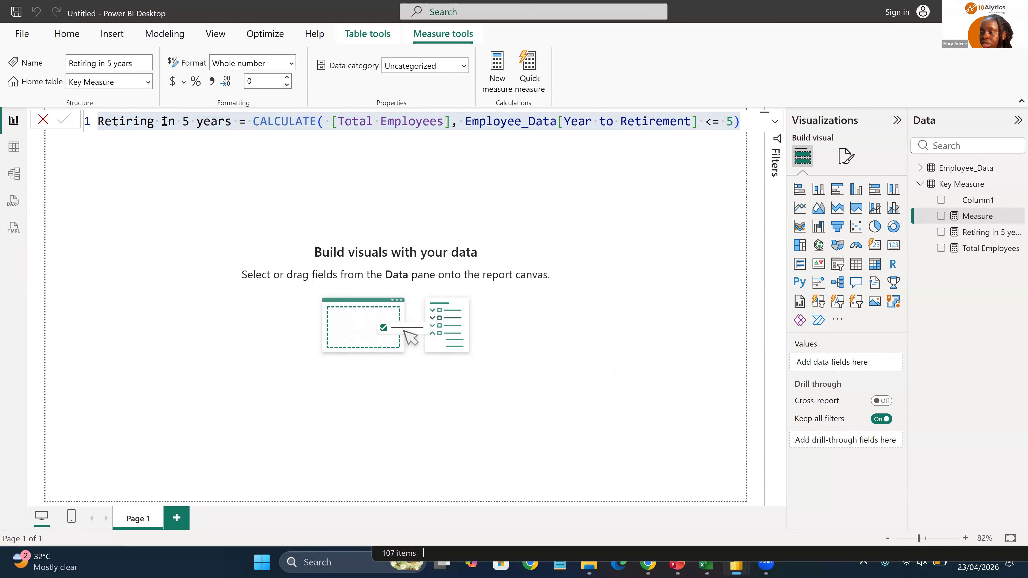
key("BackSpace")
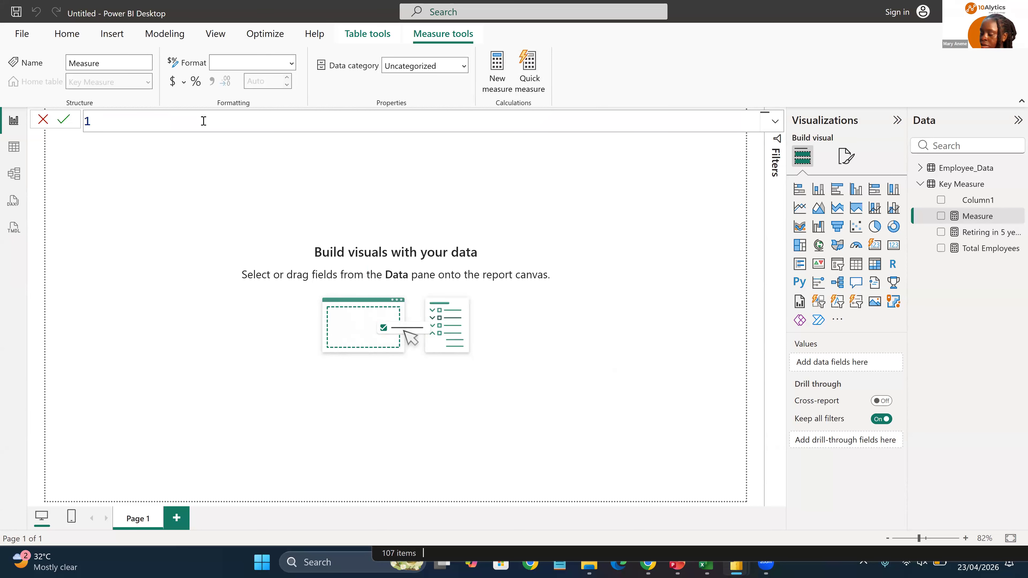
type("R")
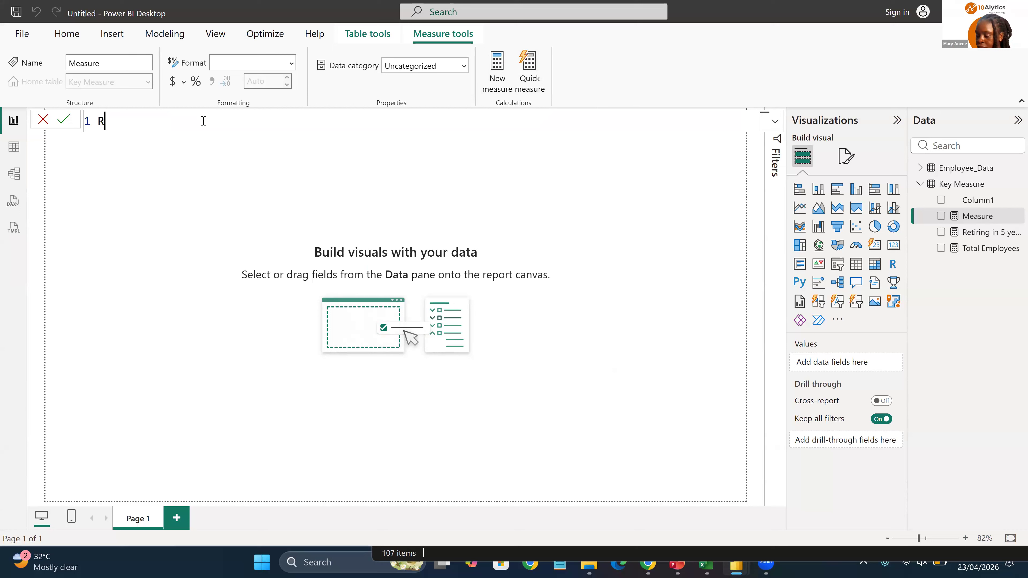
type("etiring (3-5")
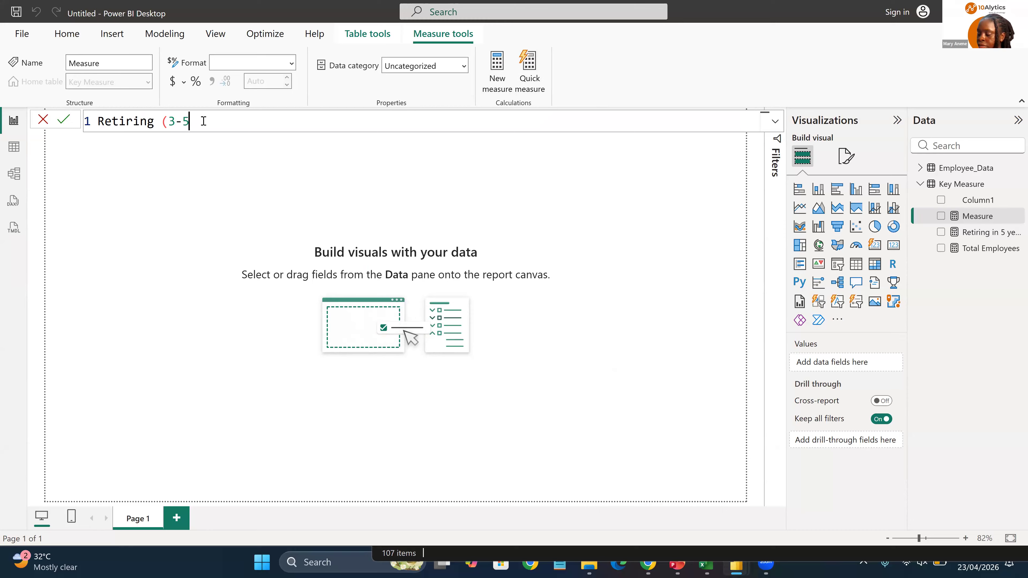
type("years)")
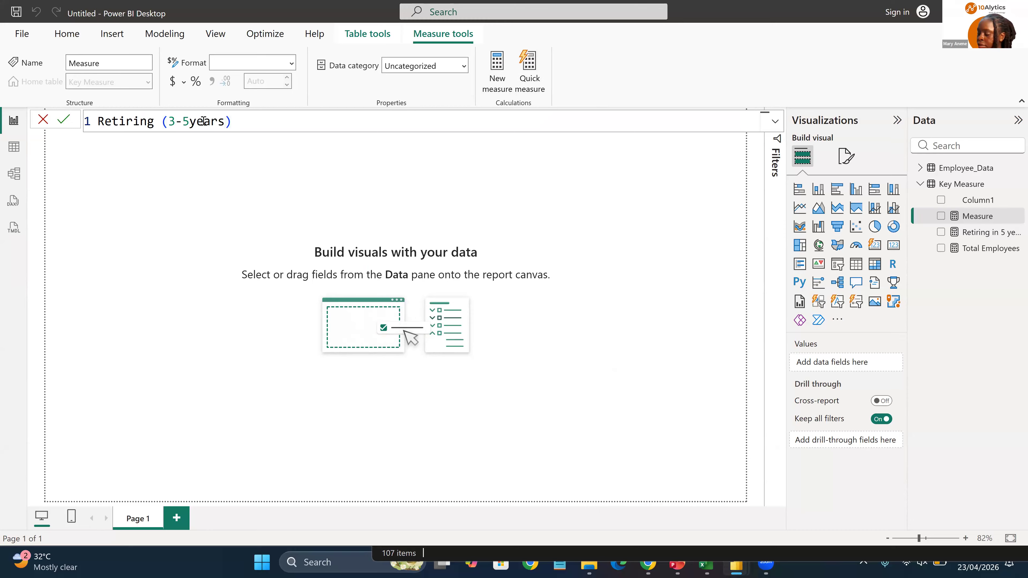
Step: Paste the copied CALCULATE formula after the new measure name and remove the duplicate name "Retiring in 5 years"
key("ctrl+v")
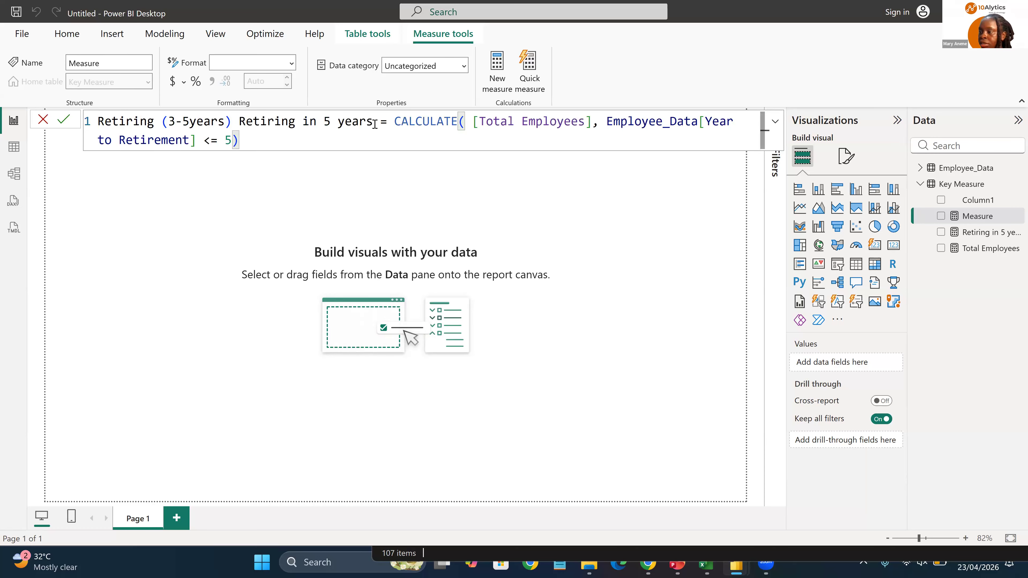
left_click_drag(372, 121, 235, 118)
key("BackSpace")
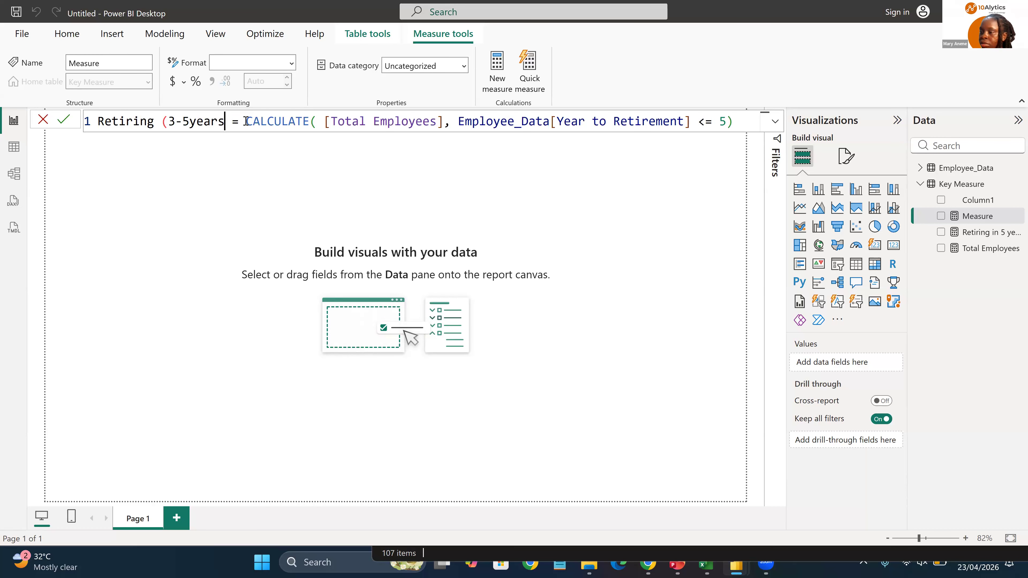
key("Delete")
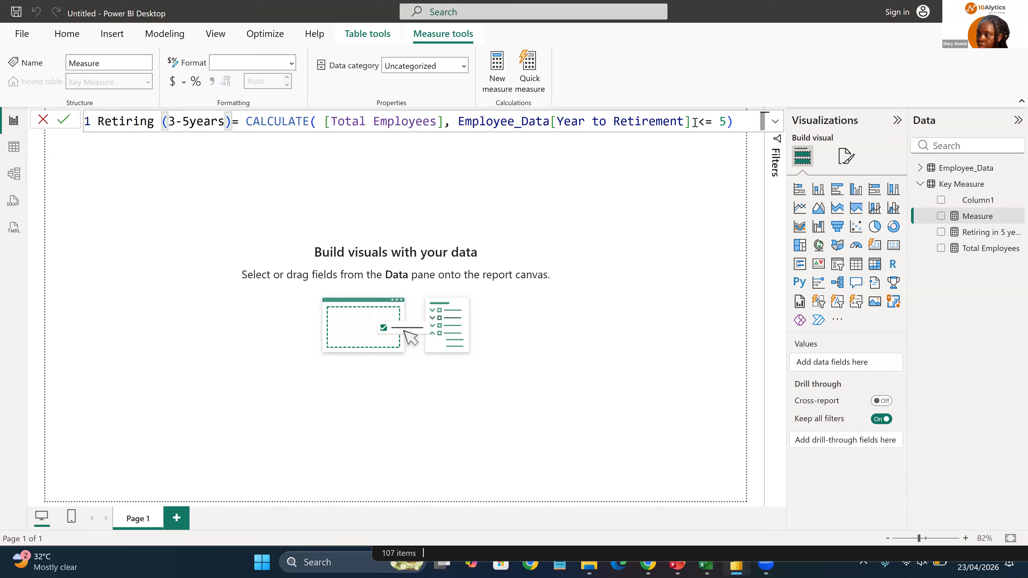
Step: Duplicate the Employee_Data[Year to Retirement] reference ahead of the existing <= 5 filter in the CALCULATE formula
left_click(458, 122)
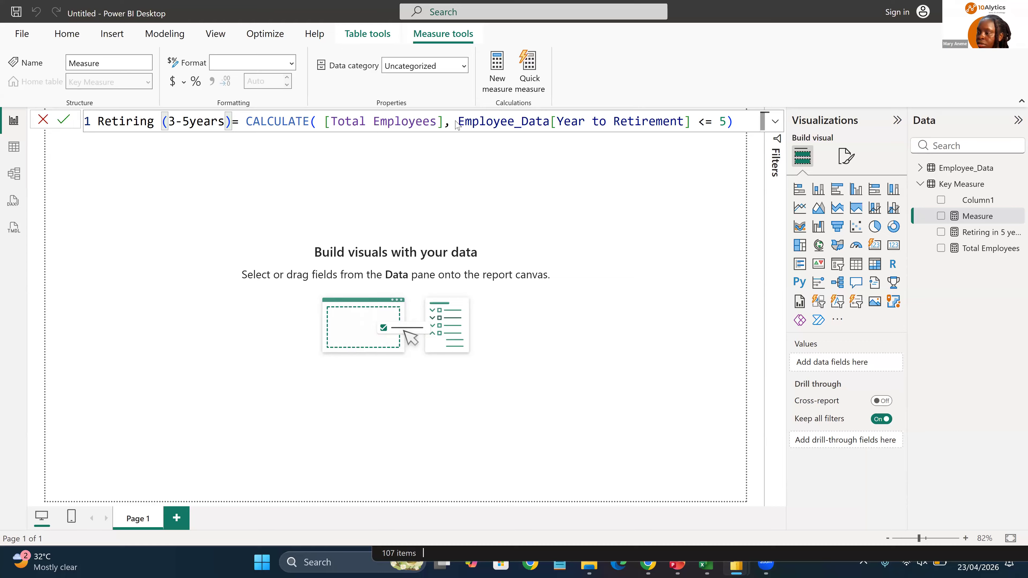
left_click_drag(667, 123, 694, 123)
key("ctrl+c")
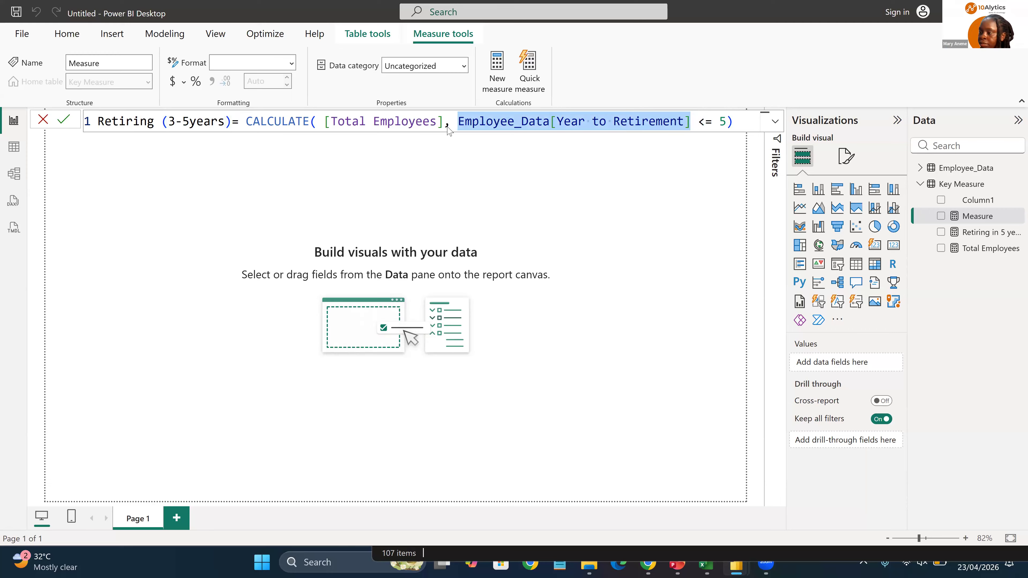
left_click(456, 122)
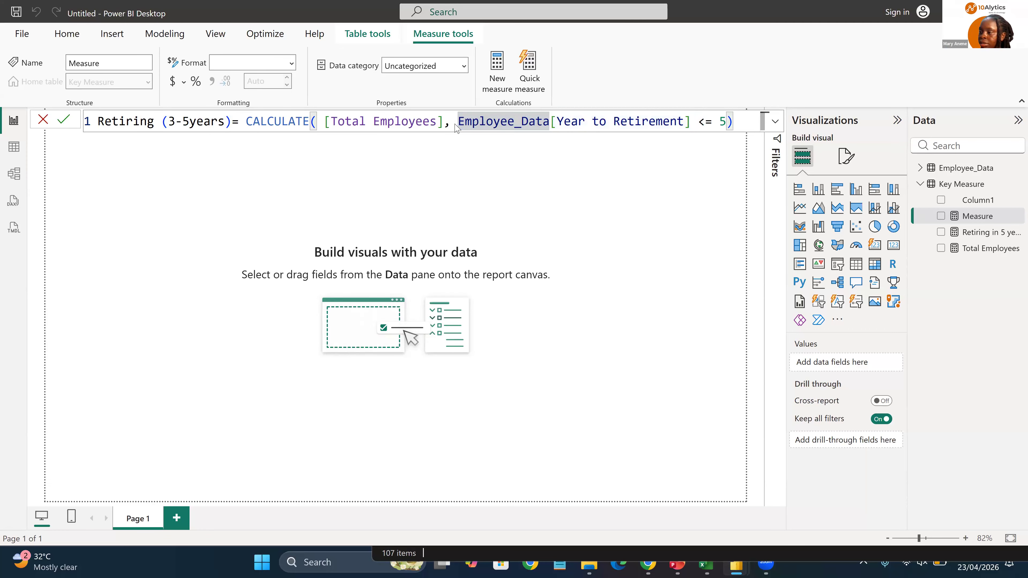
key("ctrl+v")
key("shift+Return")
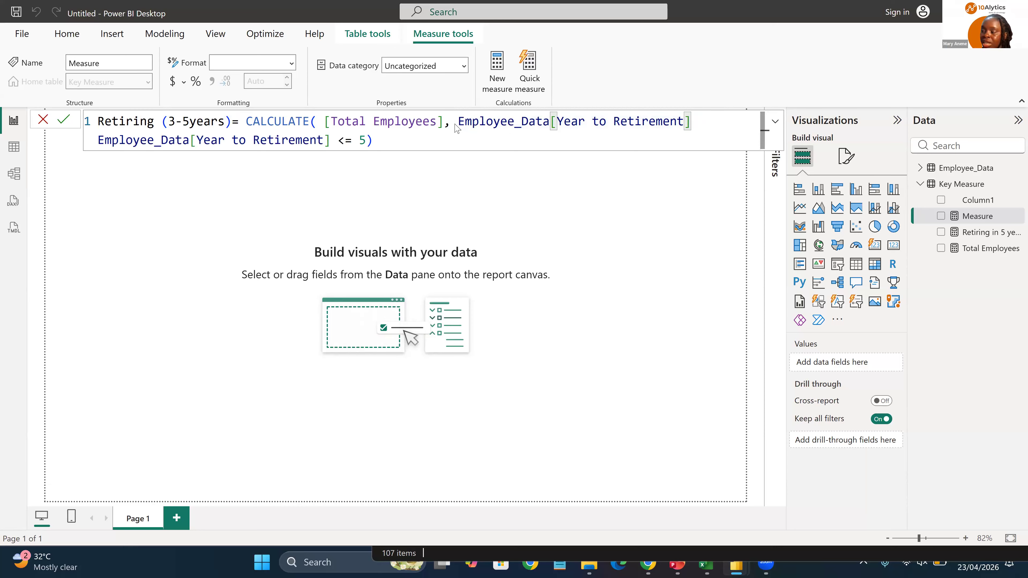
Step: Complete the first filter as Employee_Data[Year to Retirement] >=3, separate it from the <= 5 filter with a comma, and commit the measure
left_click(699, 124)
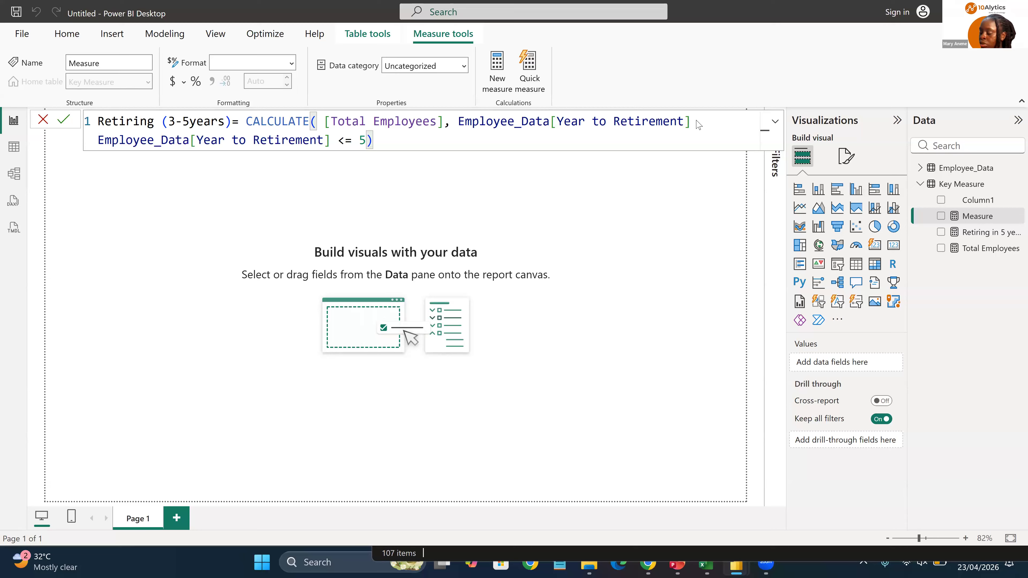
type("<")
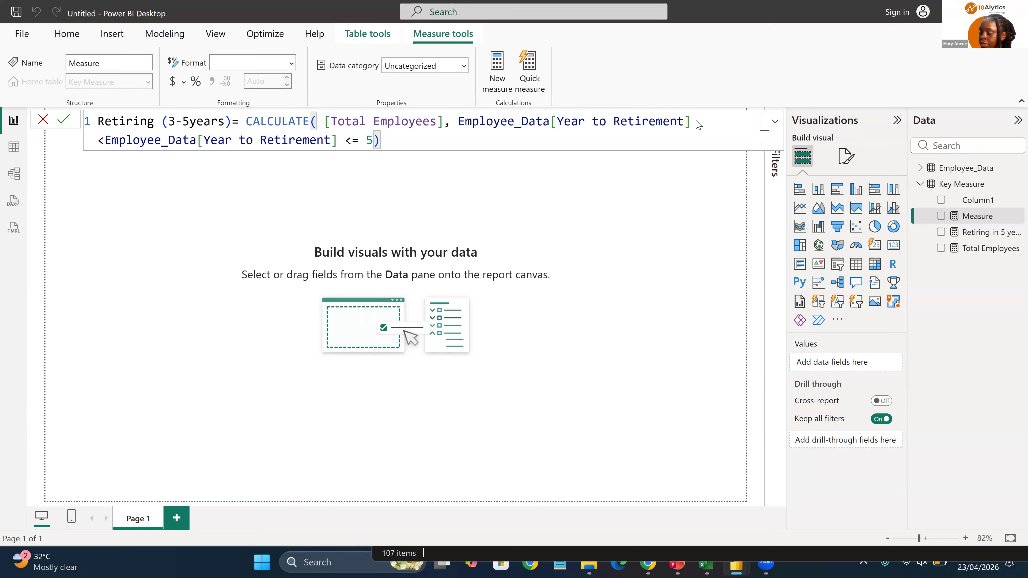
key("BackSpace")
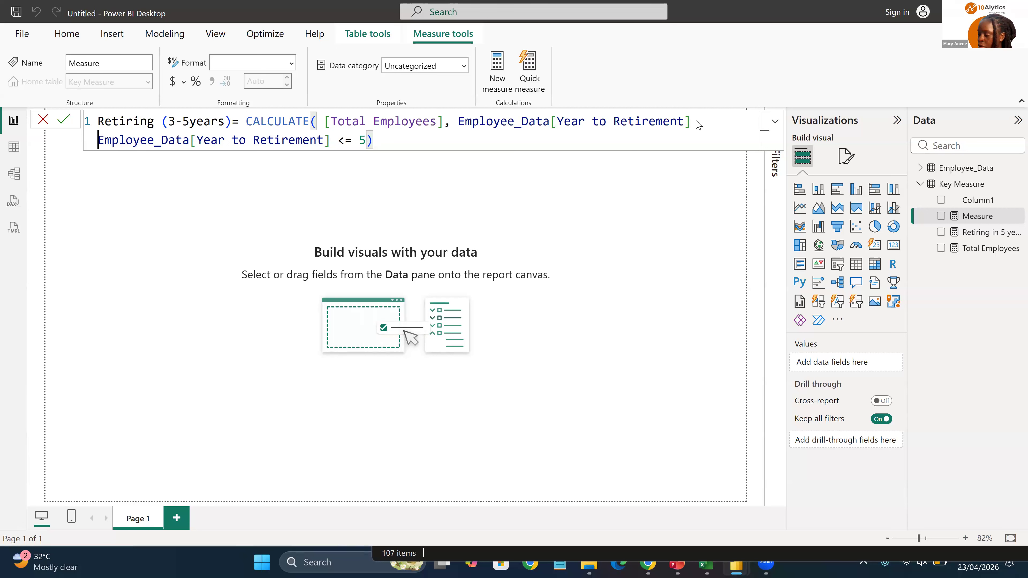
type(">")
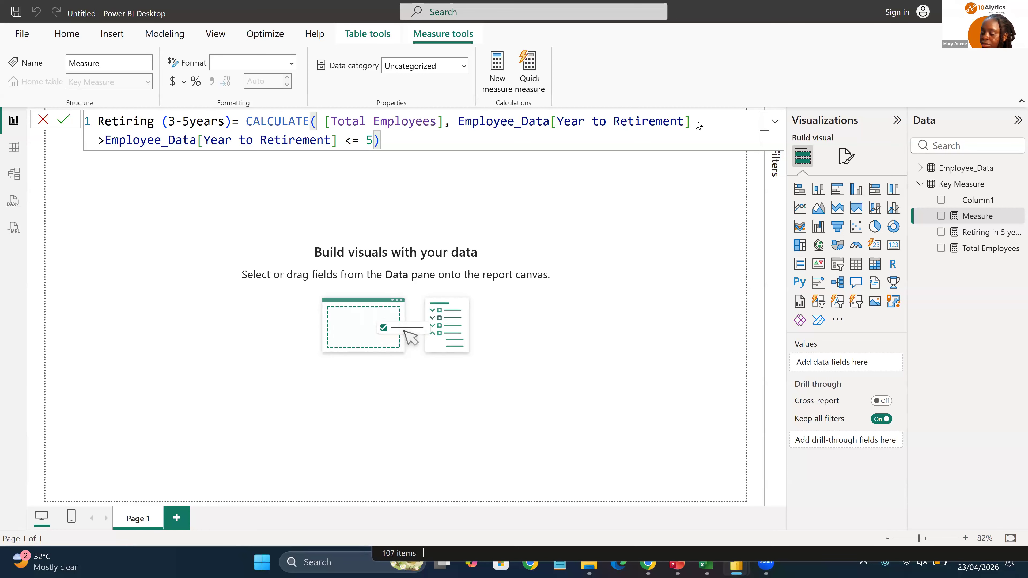
type("3")
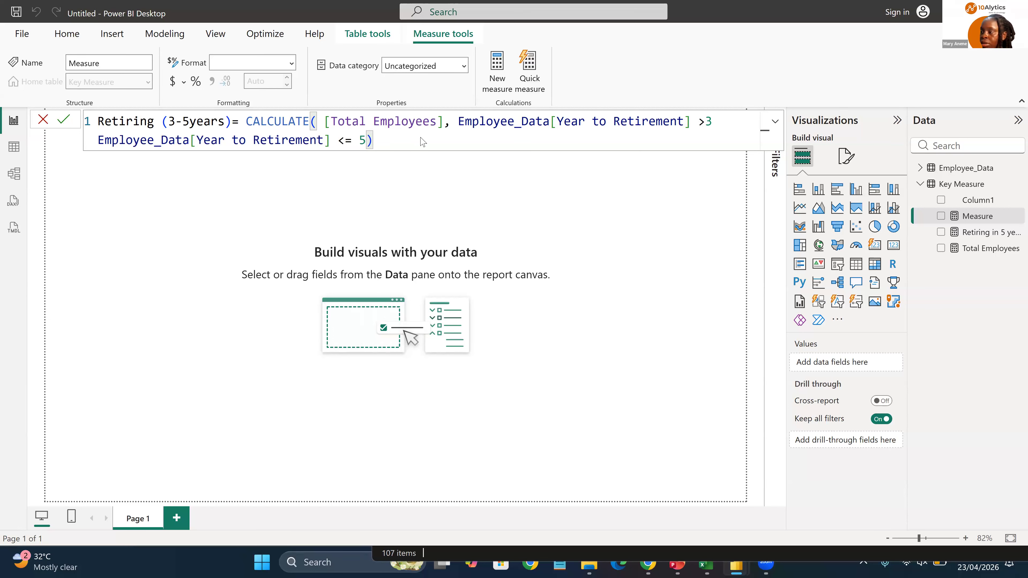
left_click(703, 122)
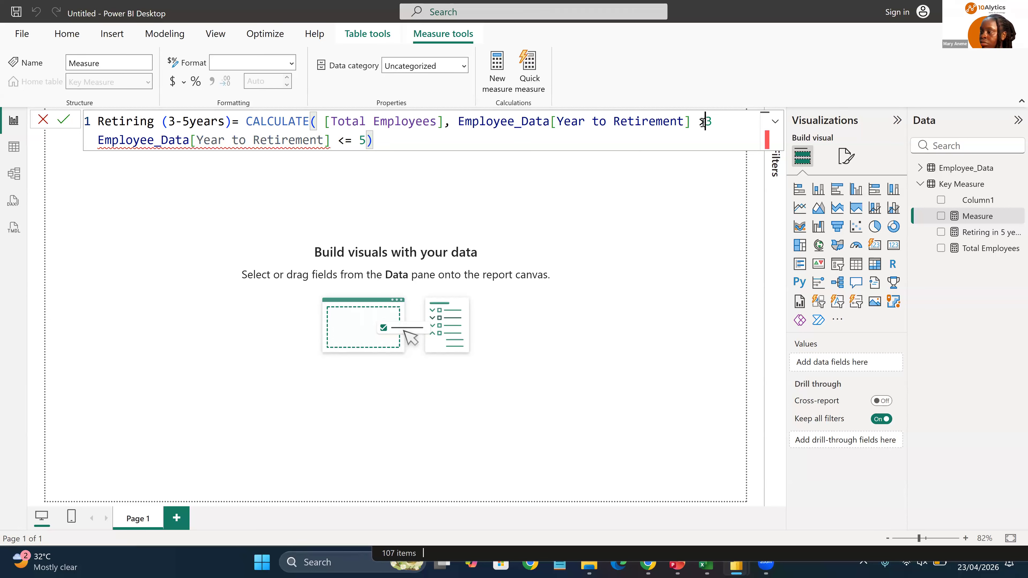
type("=")
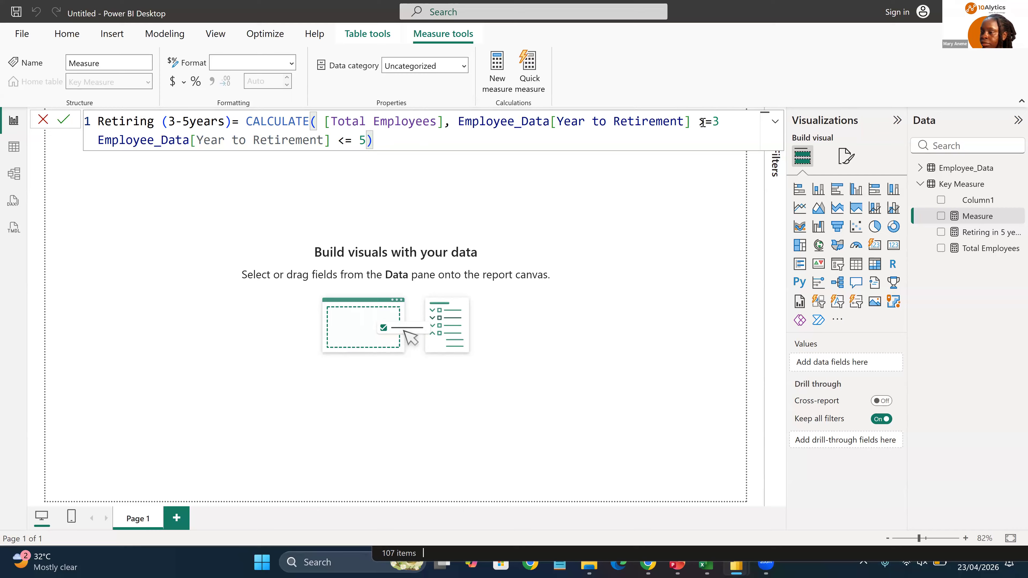
left_click(727, 122)
left_click(721, 122)
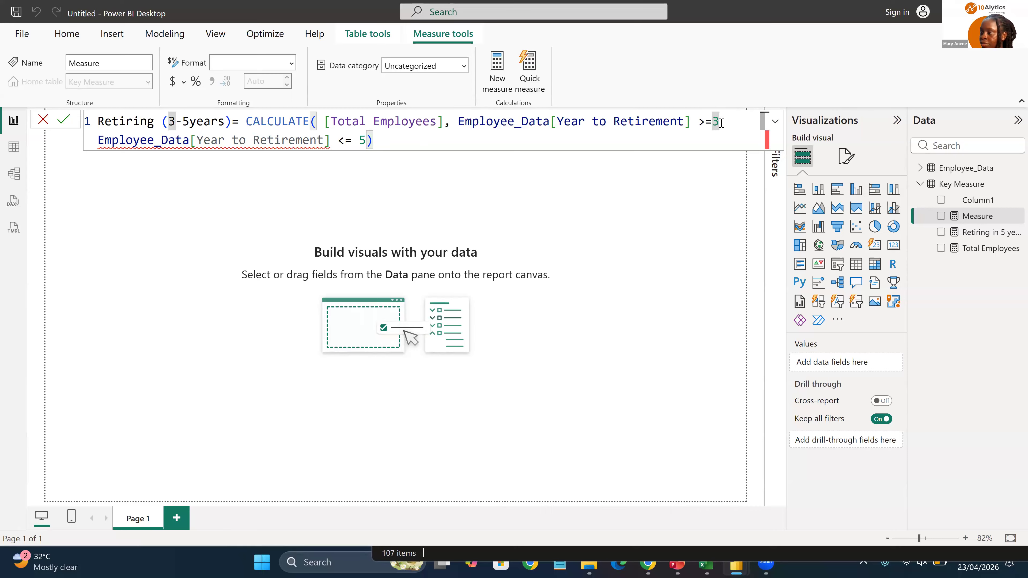
type(",")
left_click(461, 148)
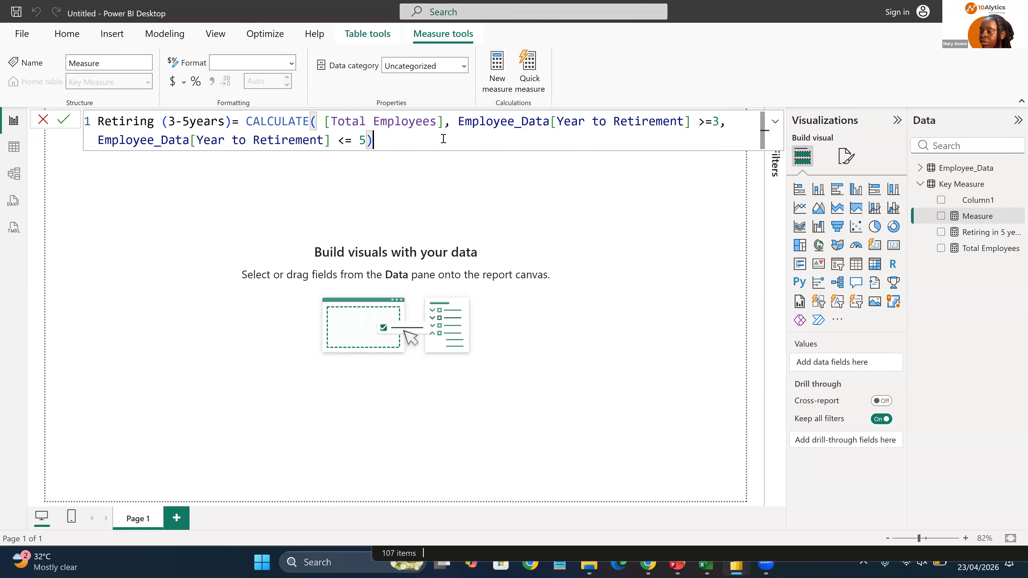
key("Return")
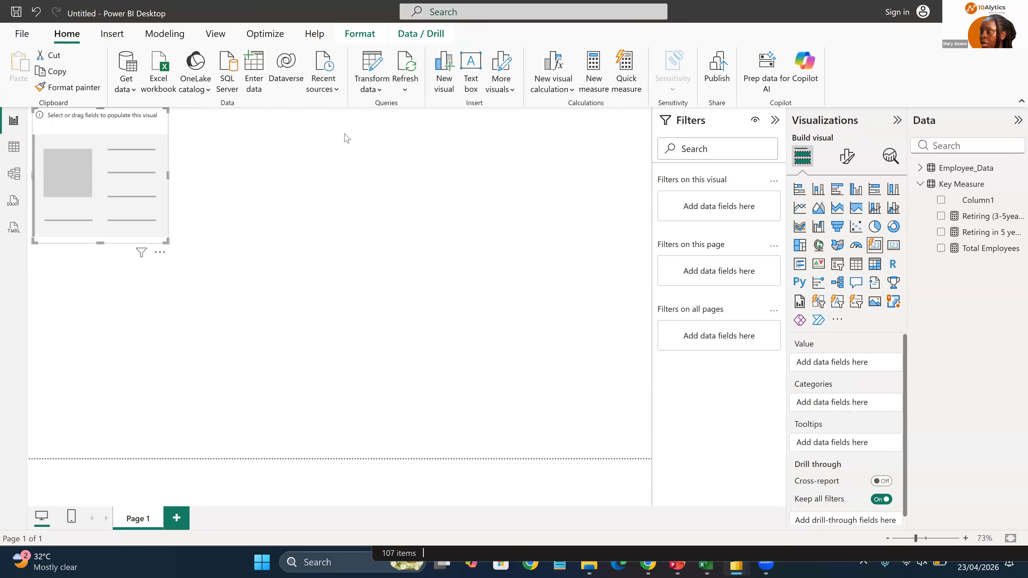
Step: Reposition and widen the empty card visual, and add the Total Employees, Retiring in 5 years and Retiring (3-5years) measures to it
left_click_drag(161, 181, 207, 252)
left_click_drag(680, 256, 766, 264)
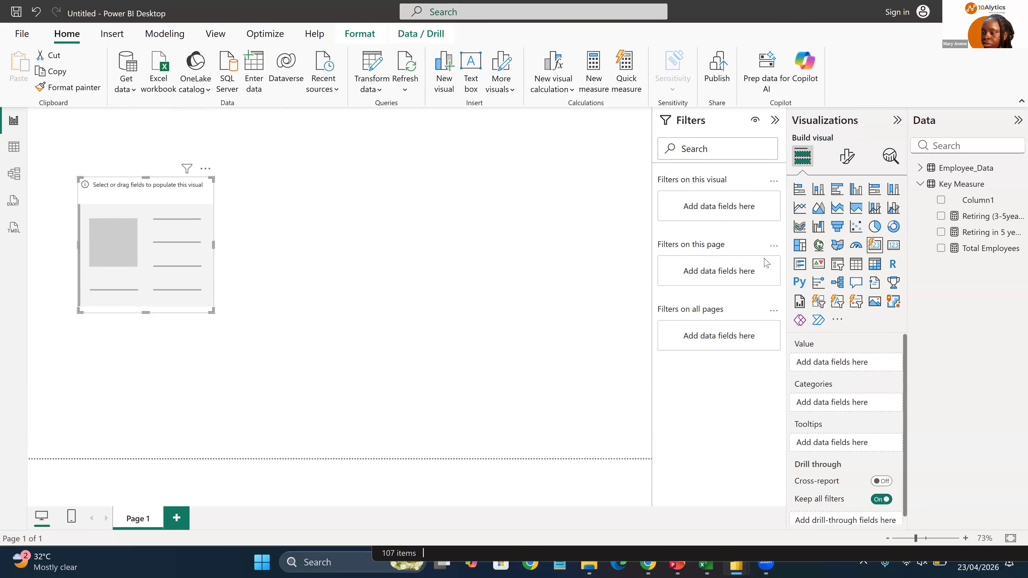
left_click(941, 248)
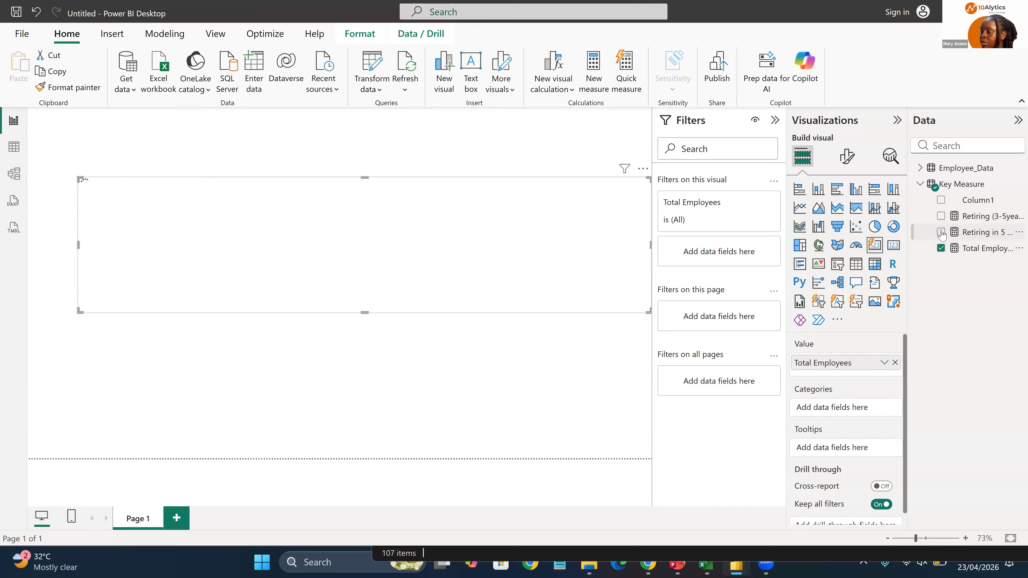
left_click(941, 232)
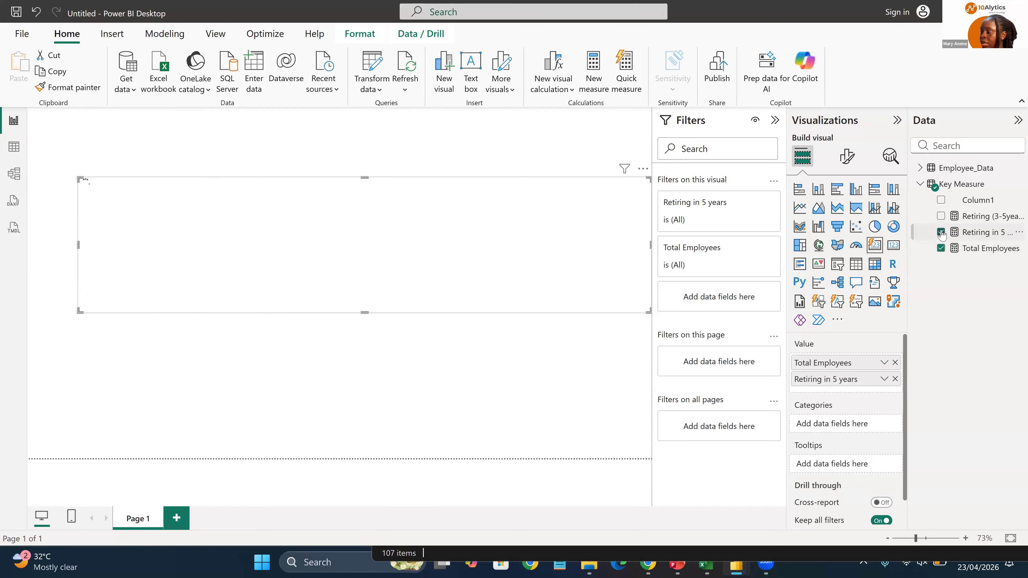
left_click(941, 216)
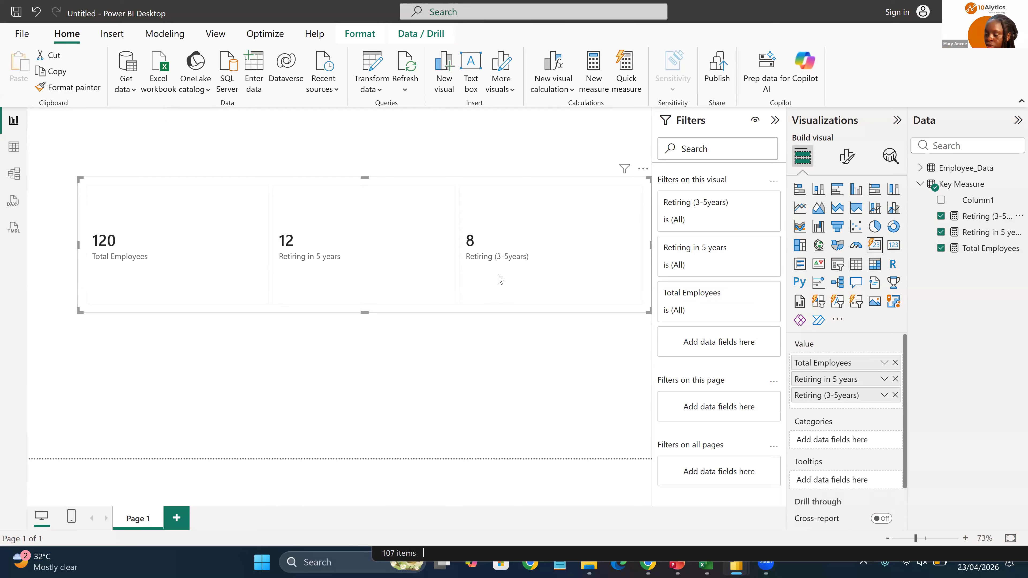
Step: Add a new measure to the Key Measure table, name it Pension Cost, and start its formula two lines below
left_click(968, 188)
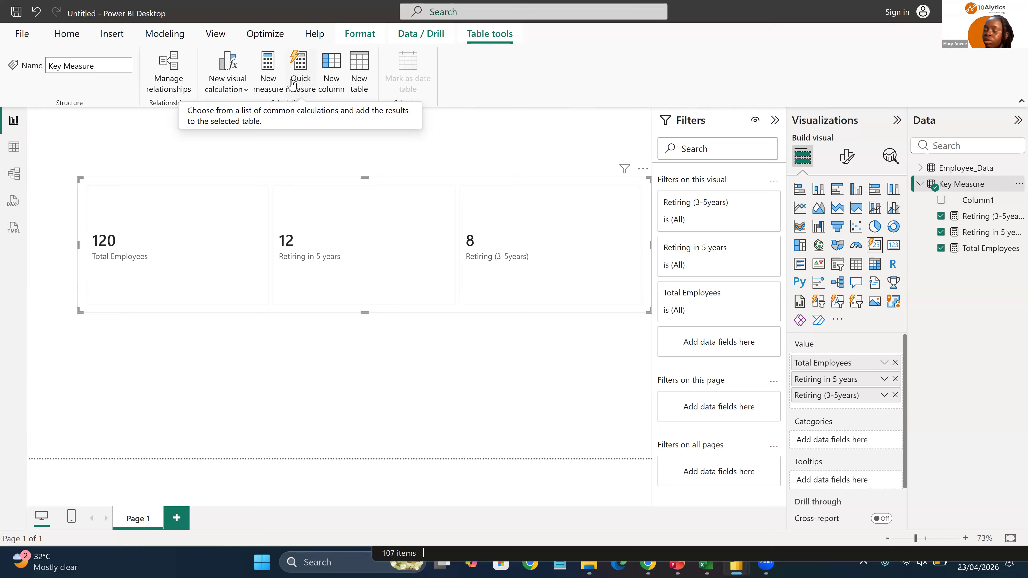
left_click(269, 74)
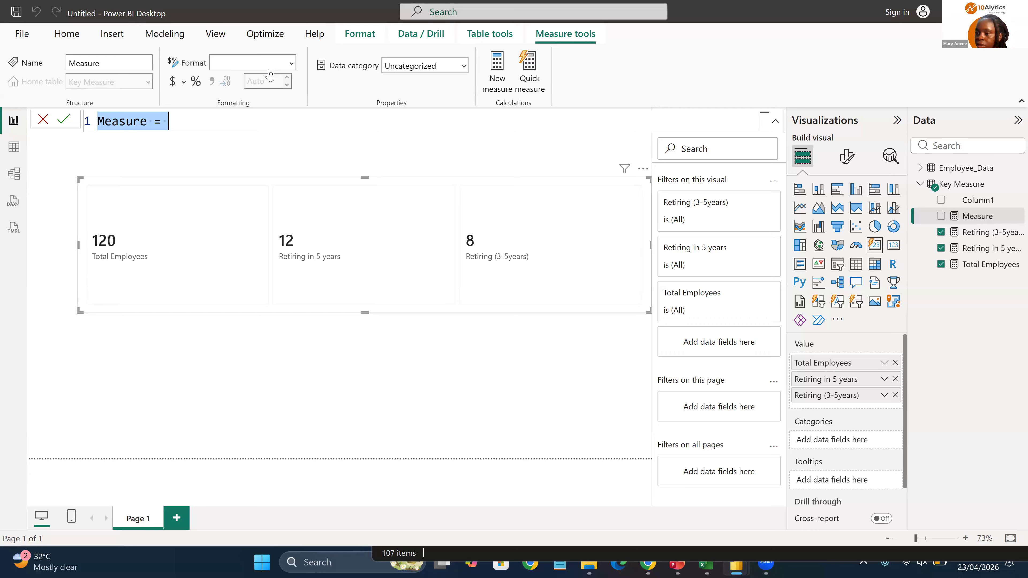
type("P")
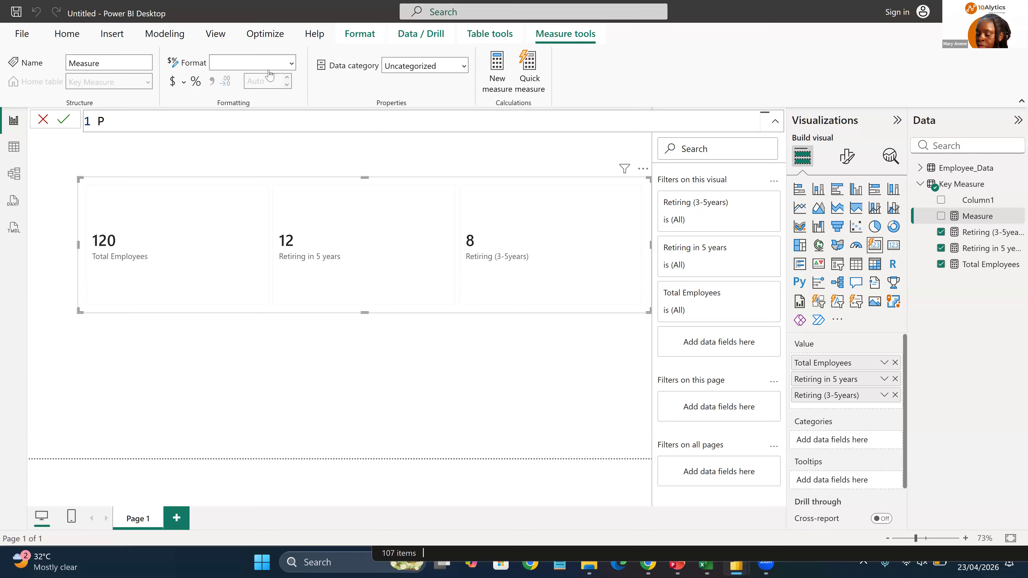
type("en")
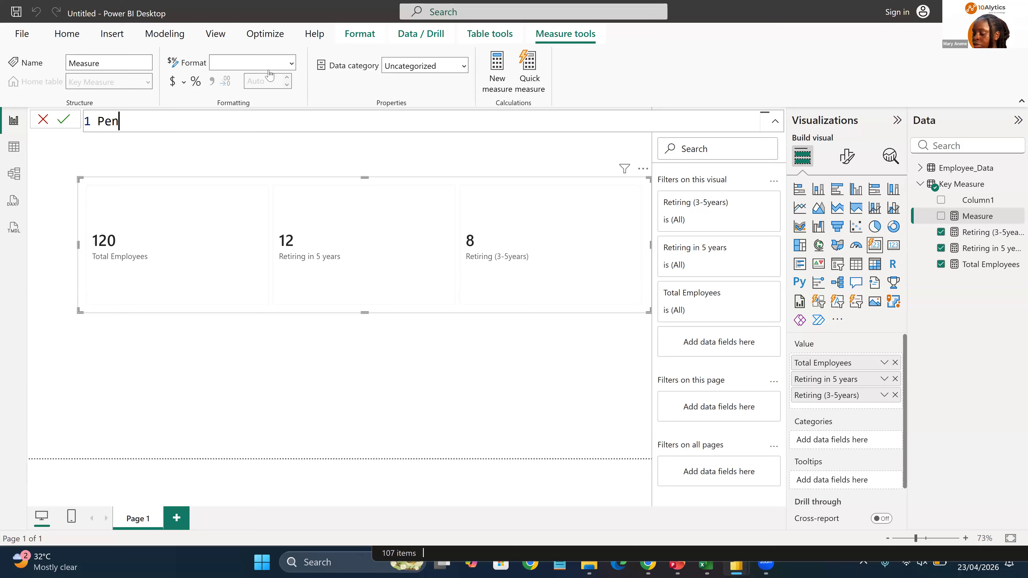
type("sion Cost =")
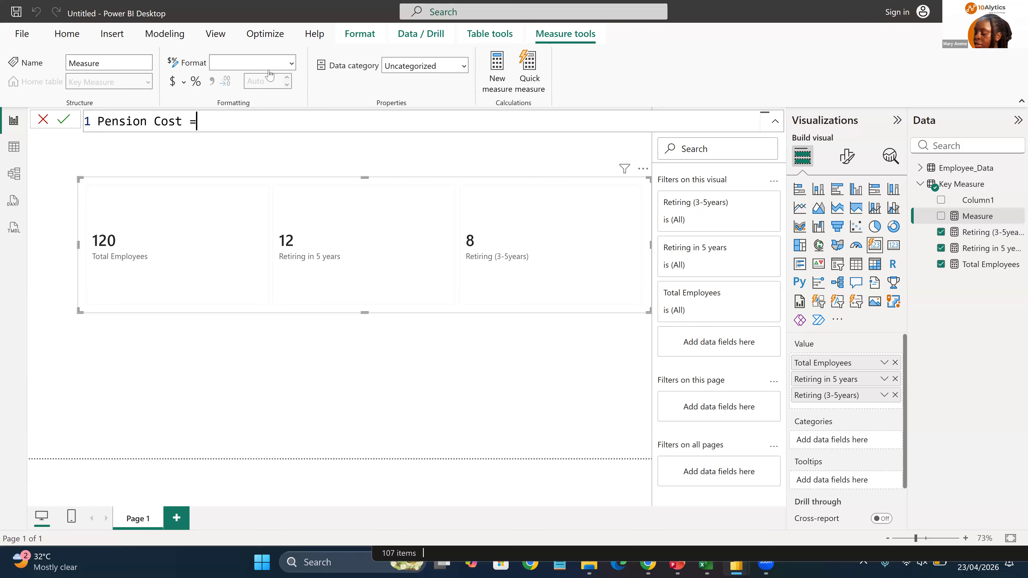
key("shift+Return")
key("shift+Return")
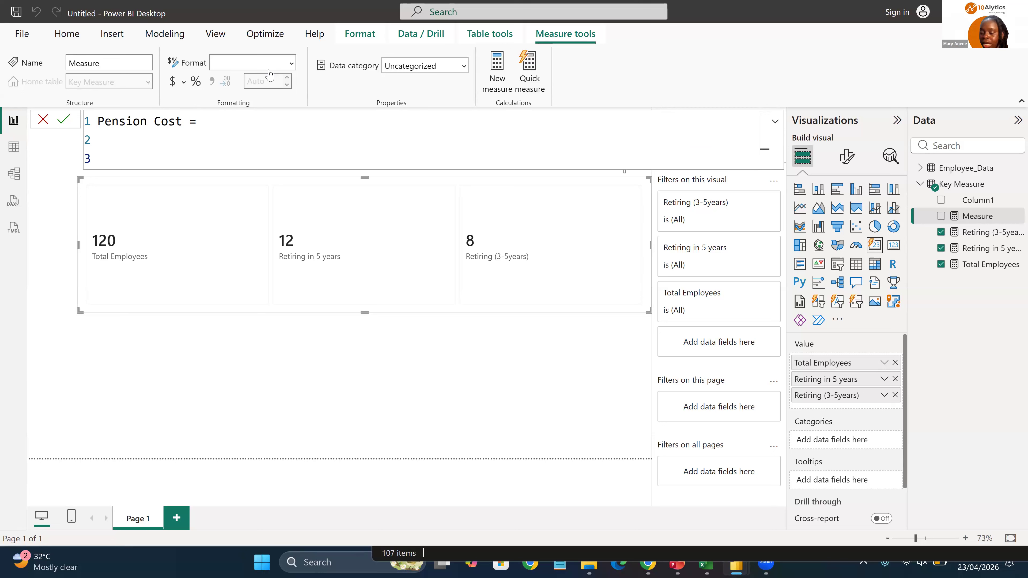
Step: Begin the Pension Cost formula with SUMX, giving Employee_Data on its own line as the table argument followed by a comma
type("S")
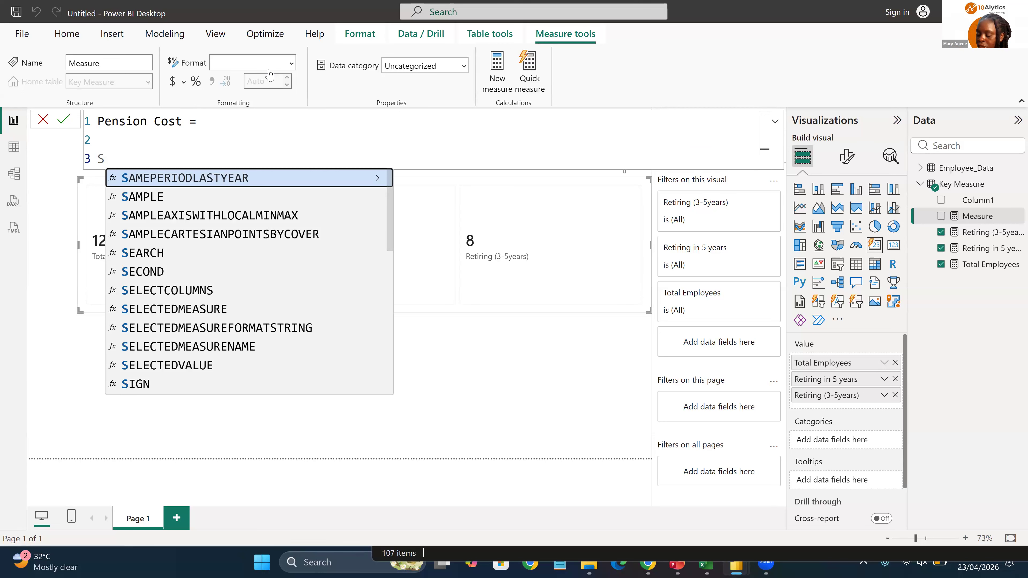
type("U")
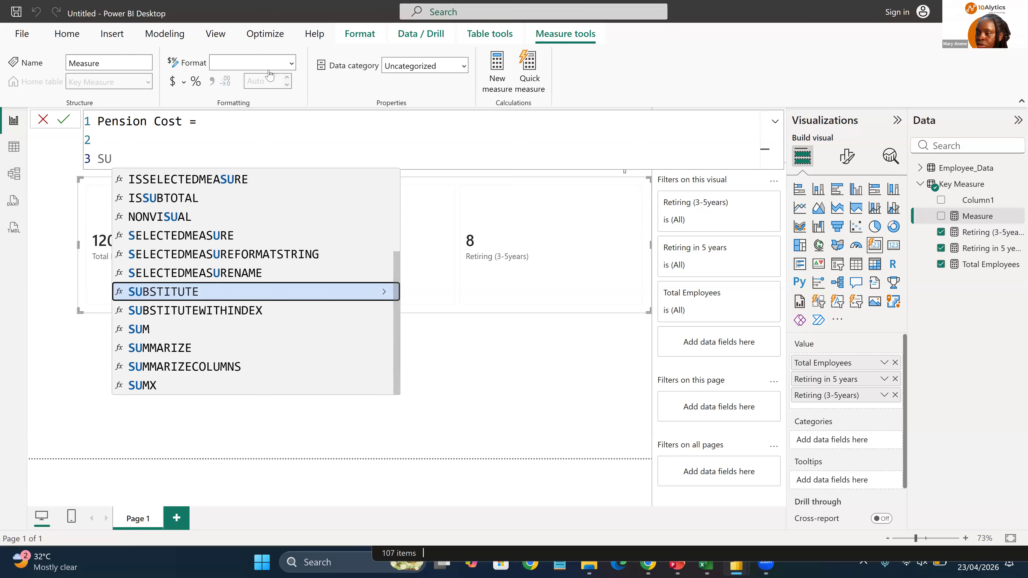
type("MX")
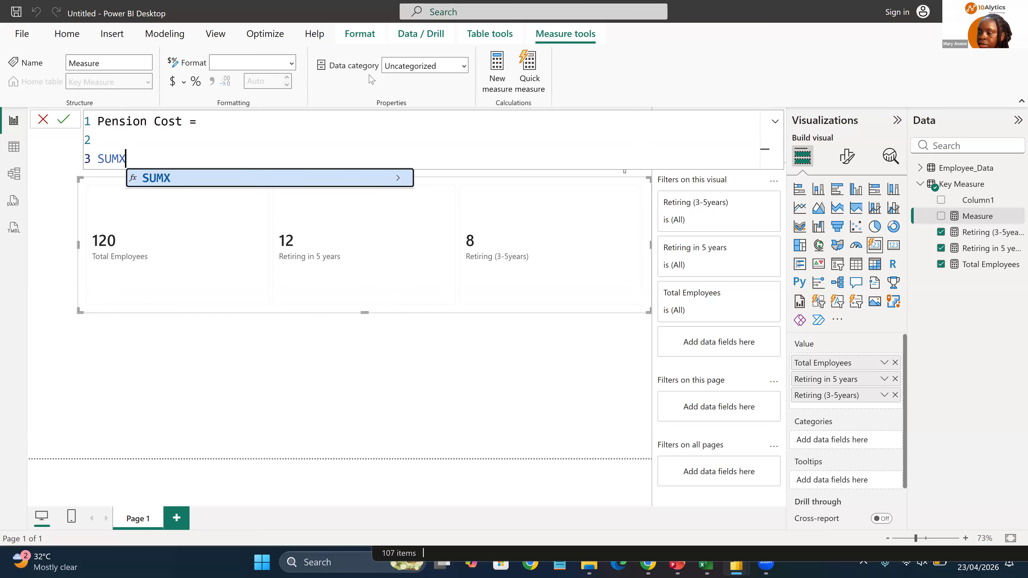
type("(")
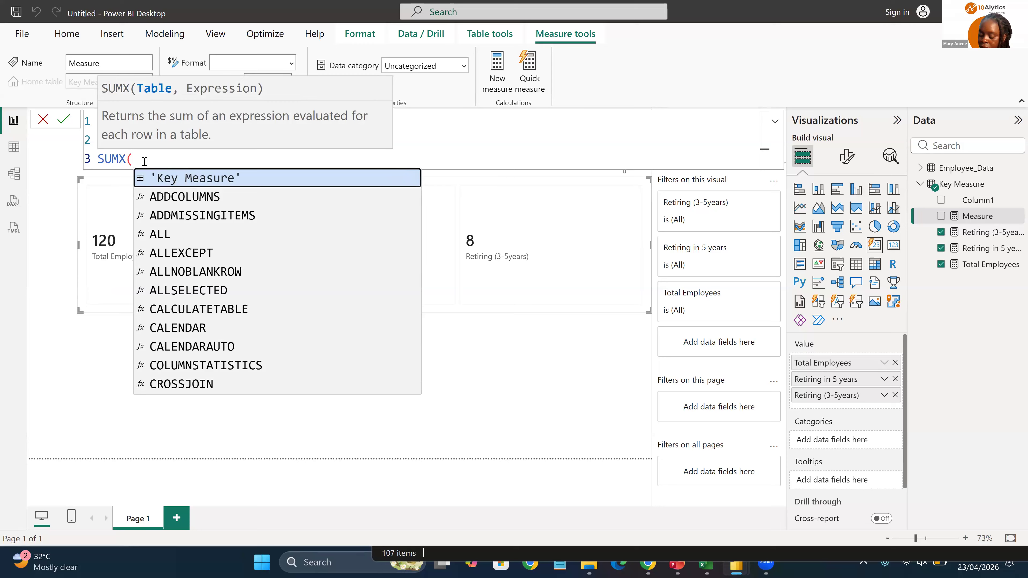
key("shift+Return")
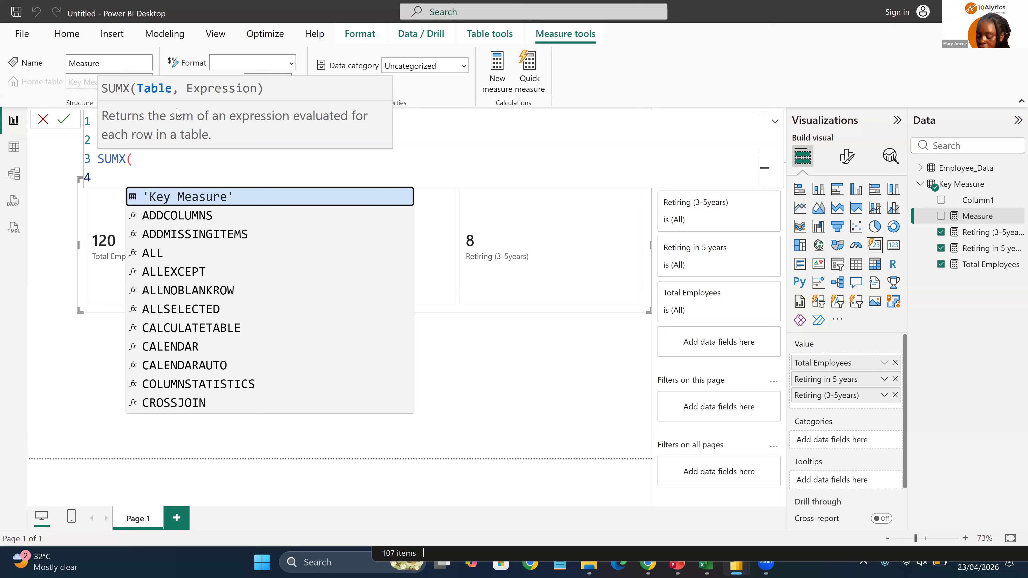
type("e")
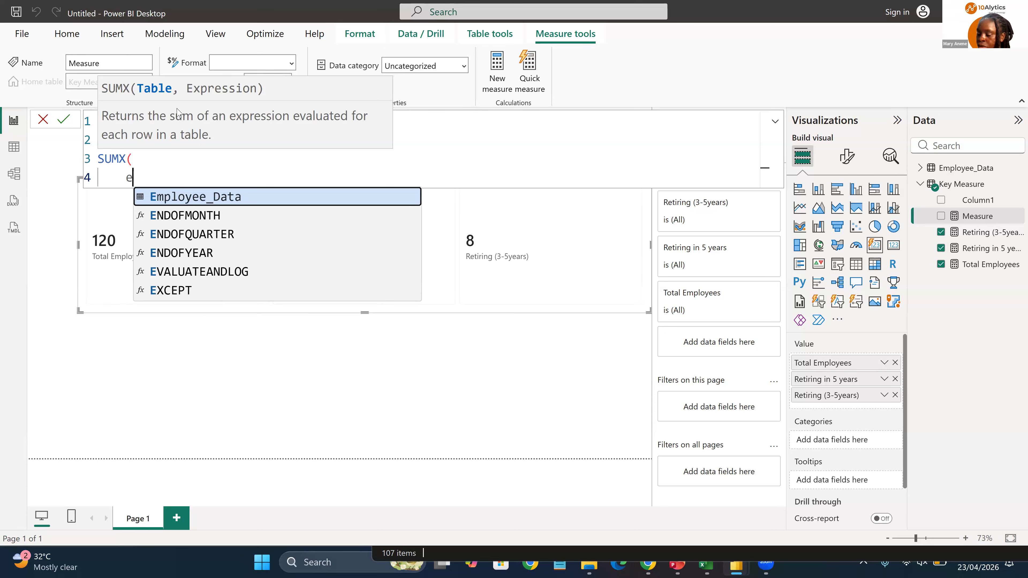
left_click(241, 198)
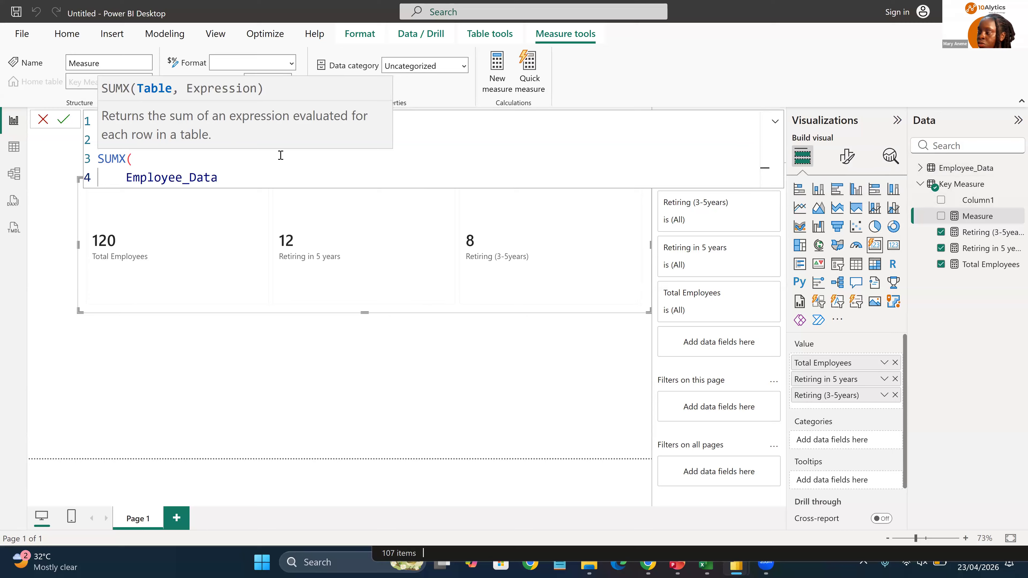
type(",")
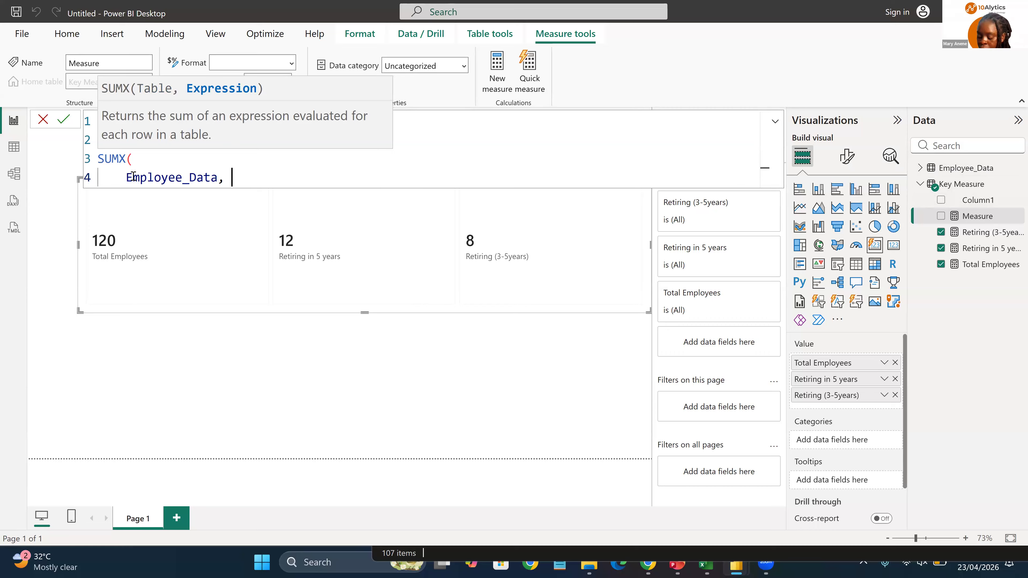
Step: Insert a FILTER function between SUMX's opening bracket and the Employee_Data table
left_click(135, 159)
type("F")
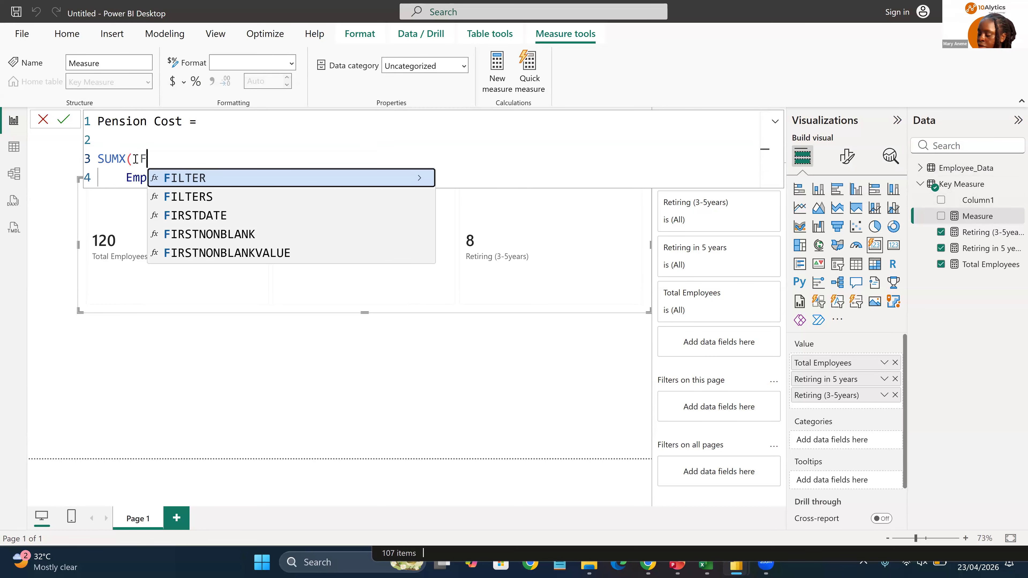
left_click(217, 177)
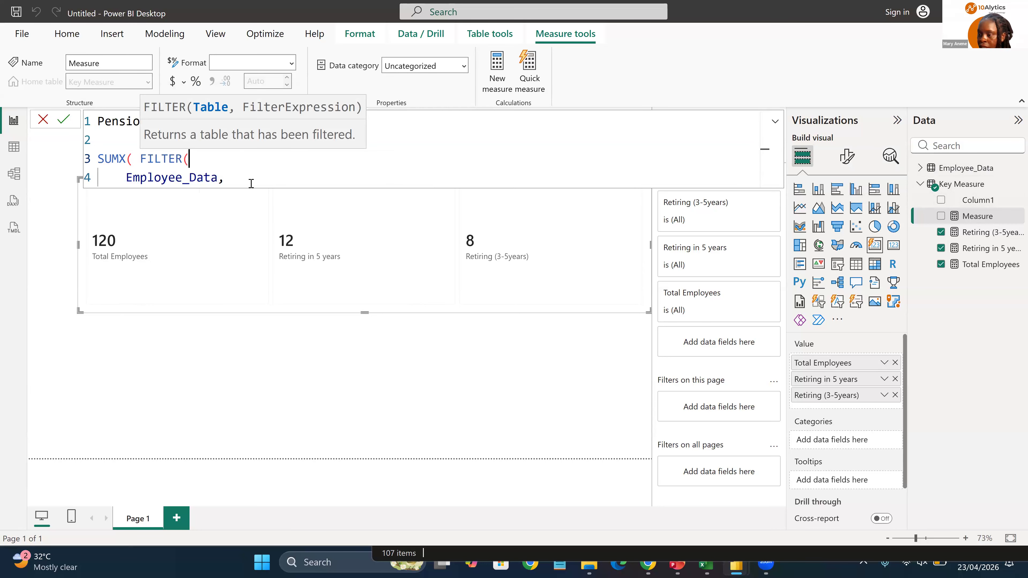
Step: Enter the filter condition Employee_Data[Year to Retirement] >=5, close the FILTER bracket and end the argument with a comma
left_click(236, 181)
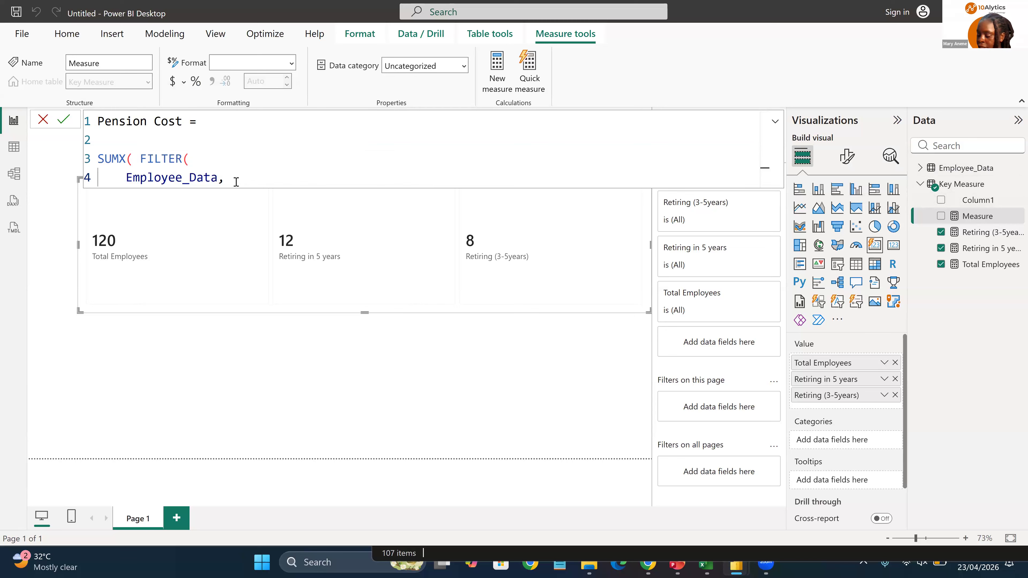
type("E")
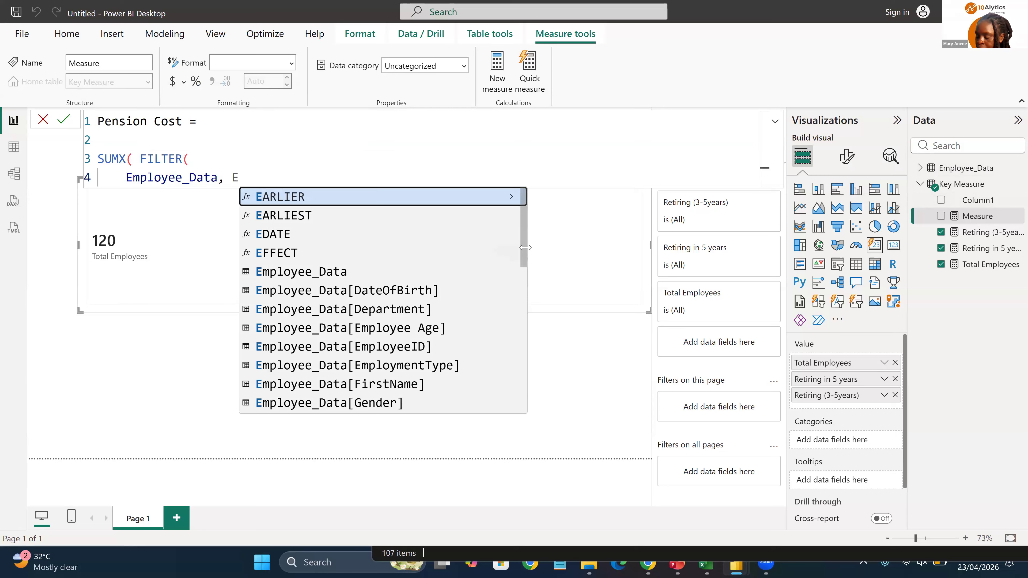
left_click_drag(523, 248, 523, 286)
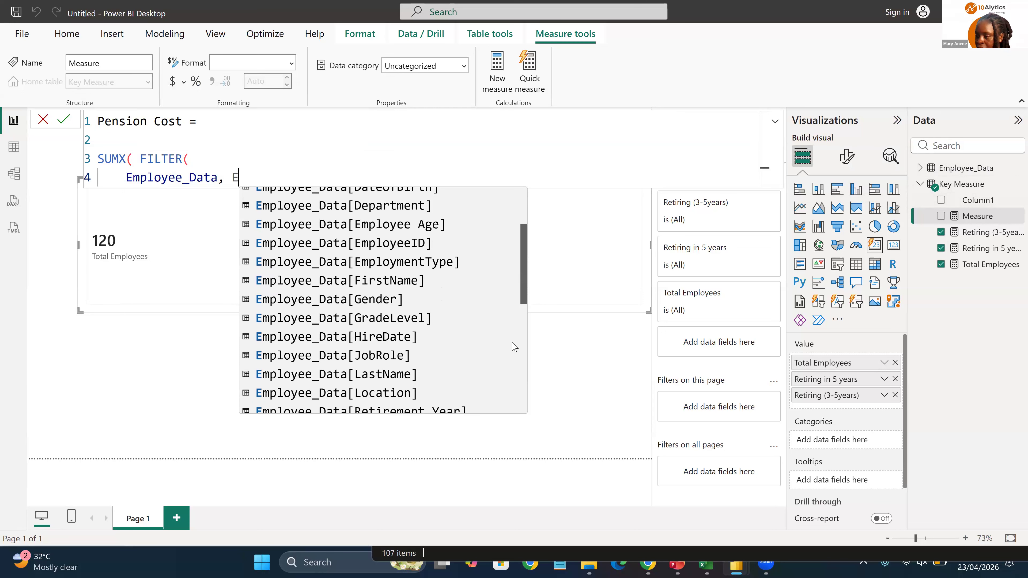
scroll(514, 338, "down", 4)
scroll(510, 343, "up", 1)
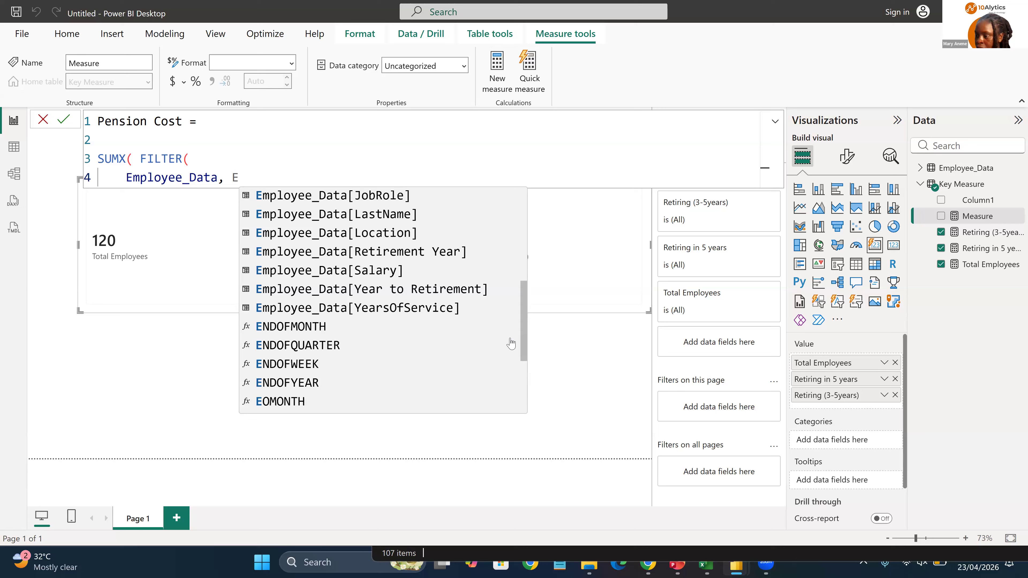
left_click(399, 290)
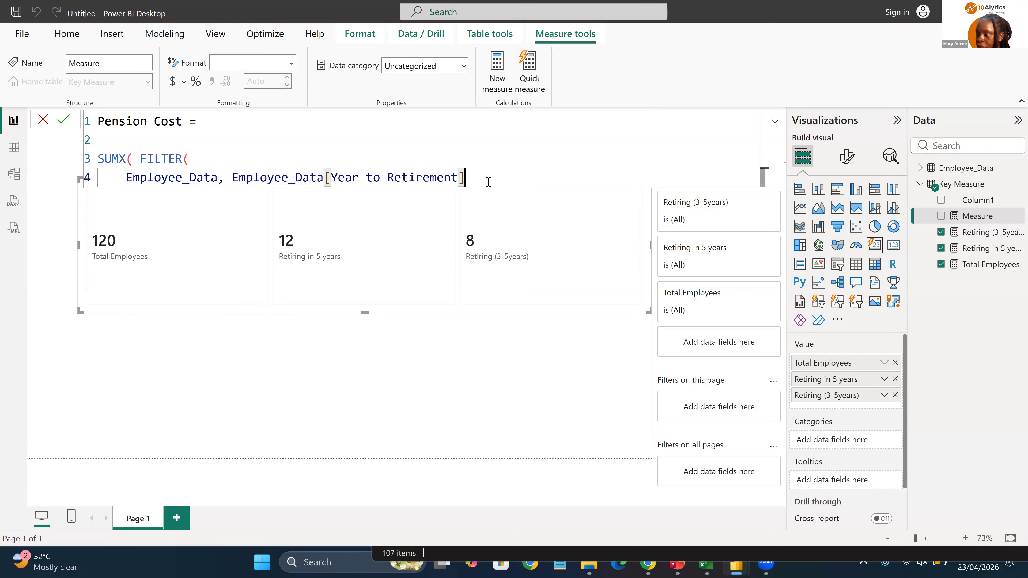
type(">=5")
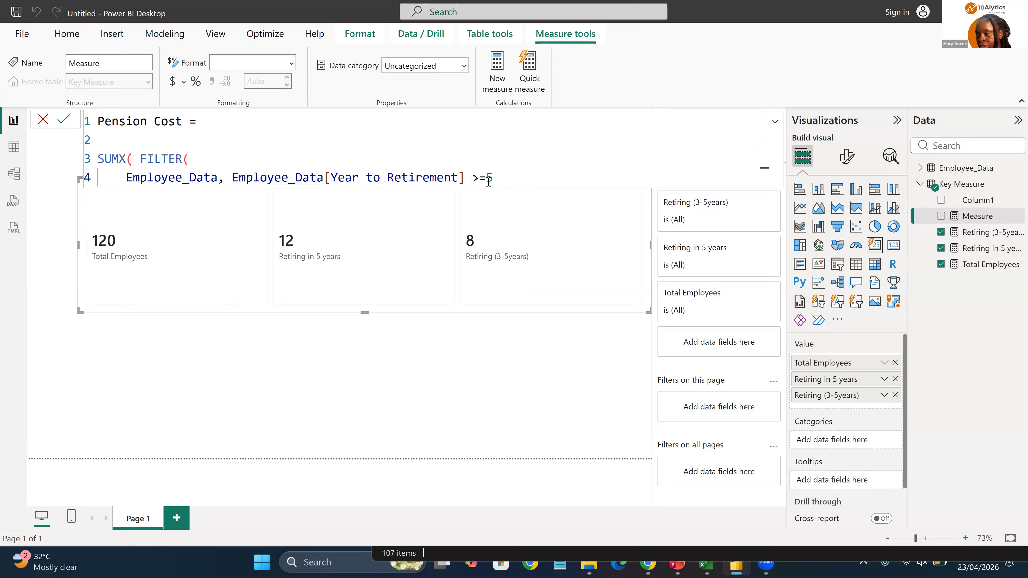
type(",")
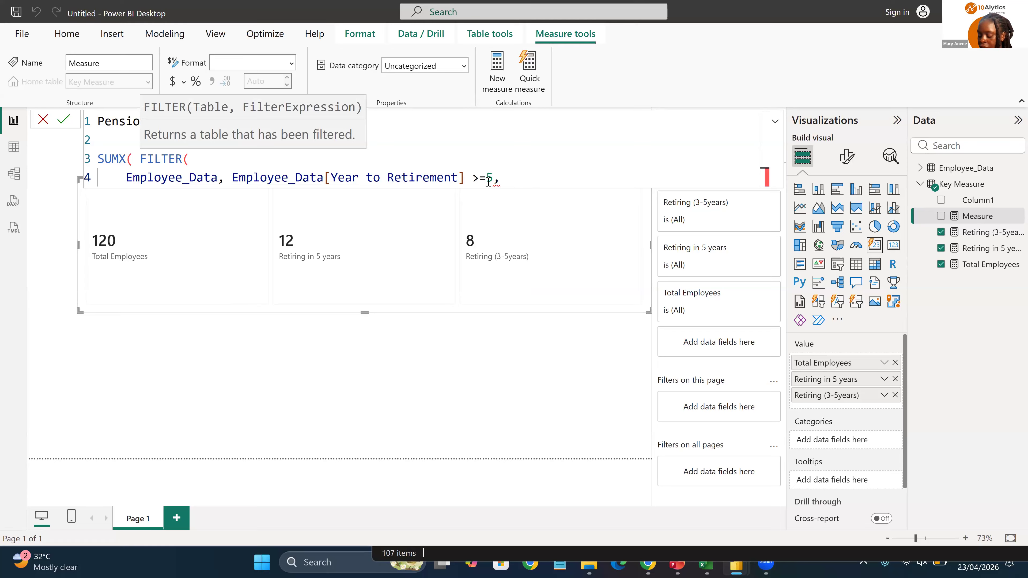
left_click(492, 181)
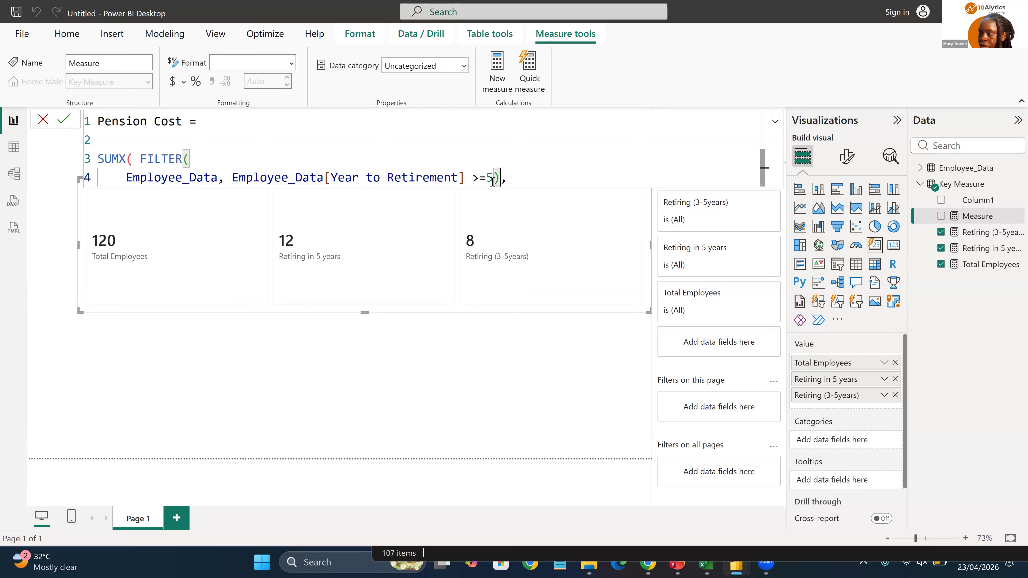
left_click(525, 182)
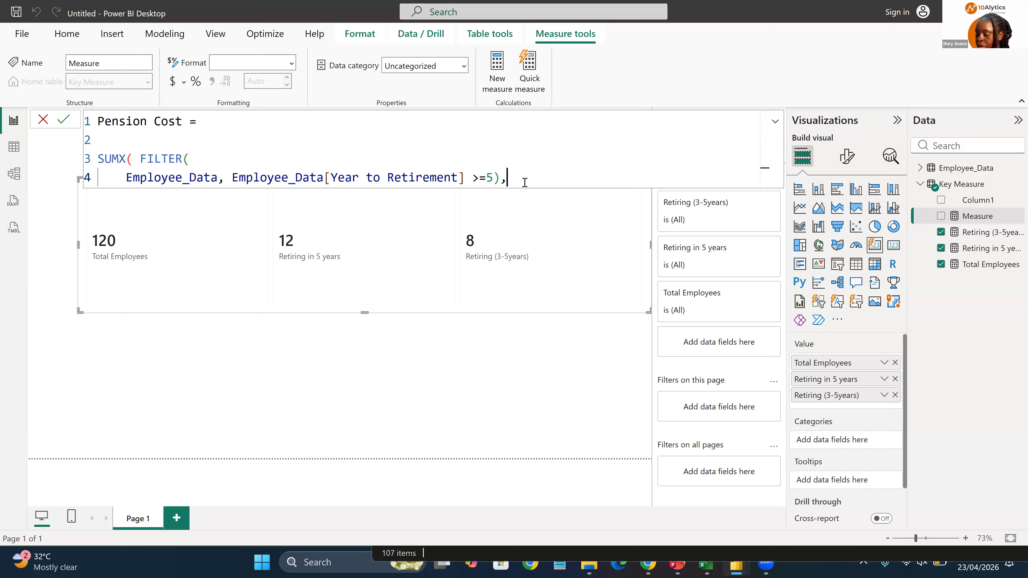
Step: Enter Employee_Data[Salary] * 0.3 on a new line as the SUMX expression and close the bracket
key("shift+Return")
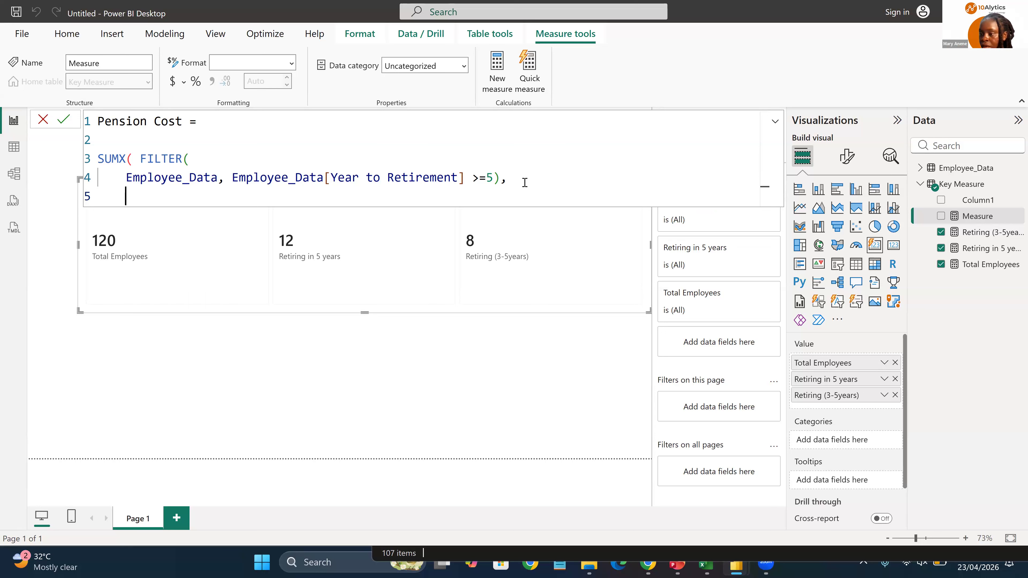
type("Em")
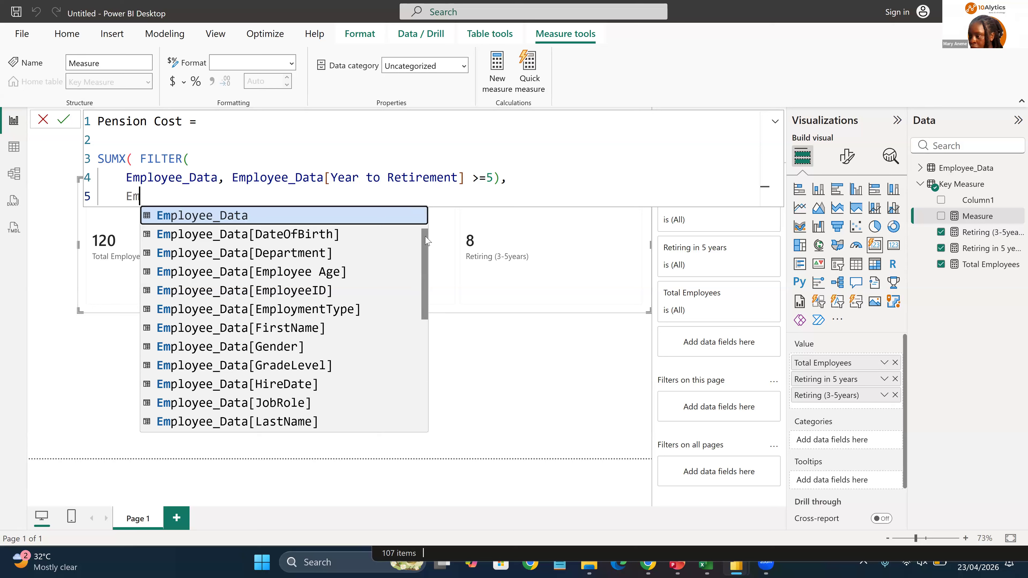
scroll(427, 241, "down", 5)
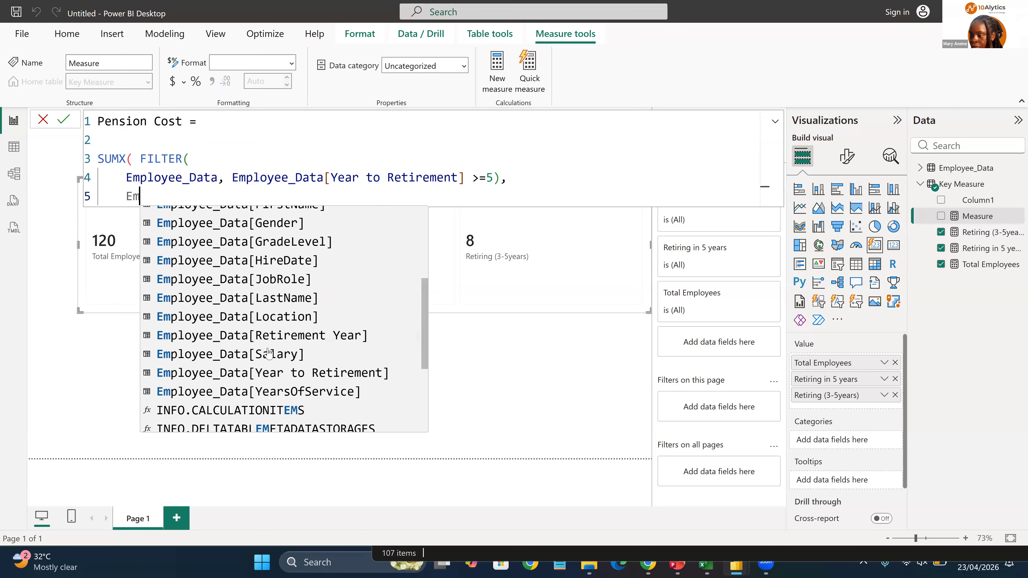
double_click(268, 354)
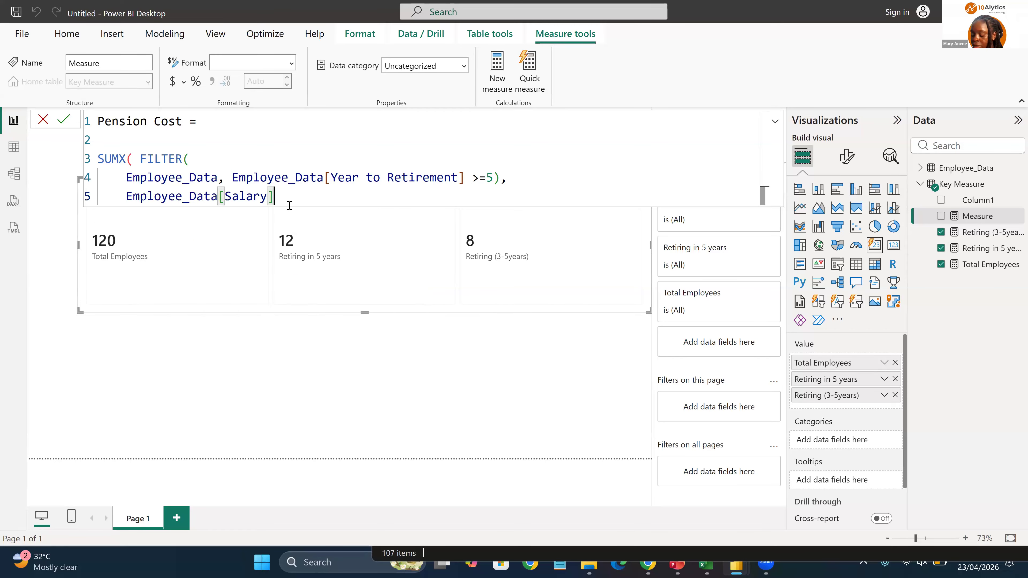
type("* ")
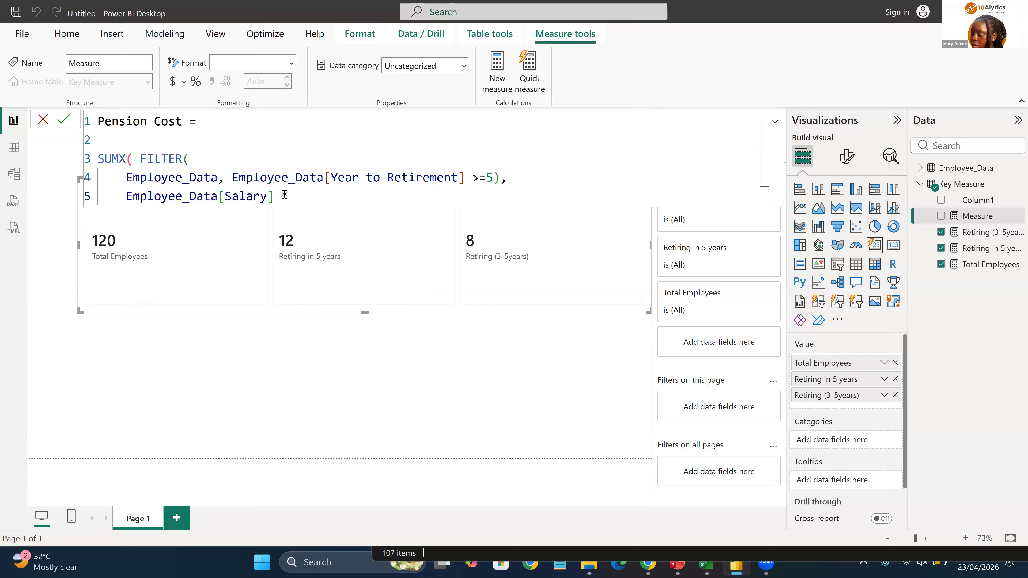
type("0.3")
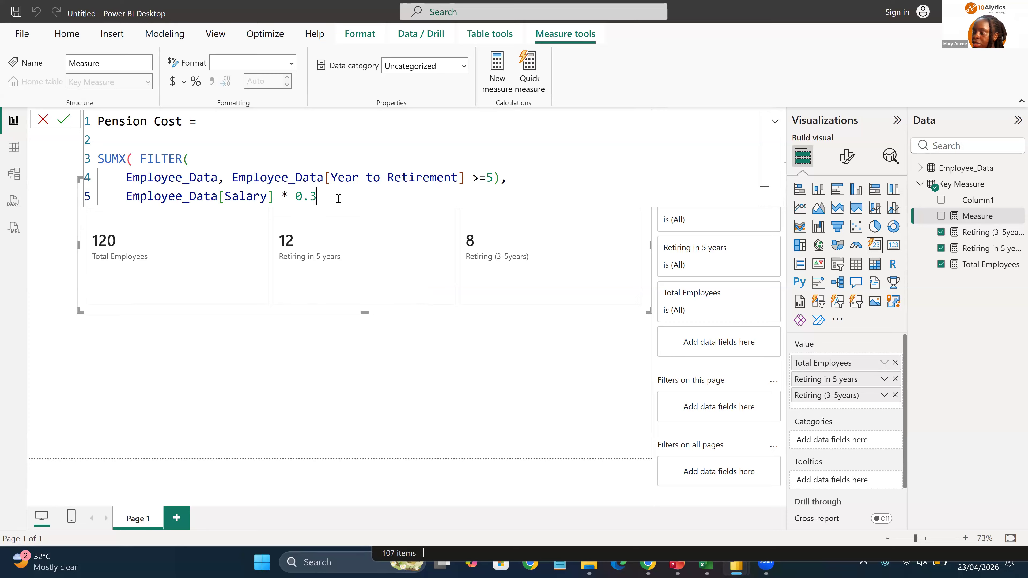
type(")")
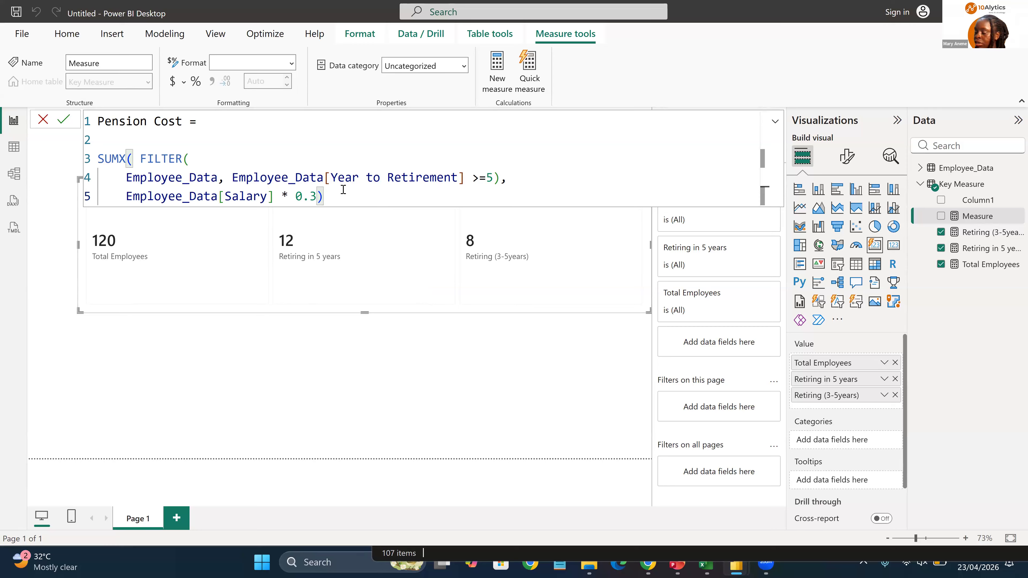
Step: Commit the Pension Cost measure and add it to the selected card visual
key("Return")
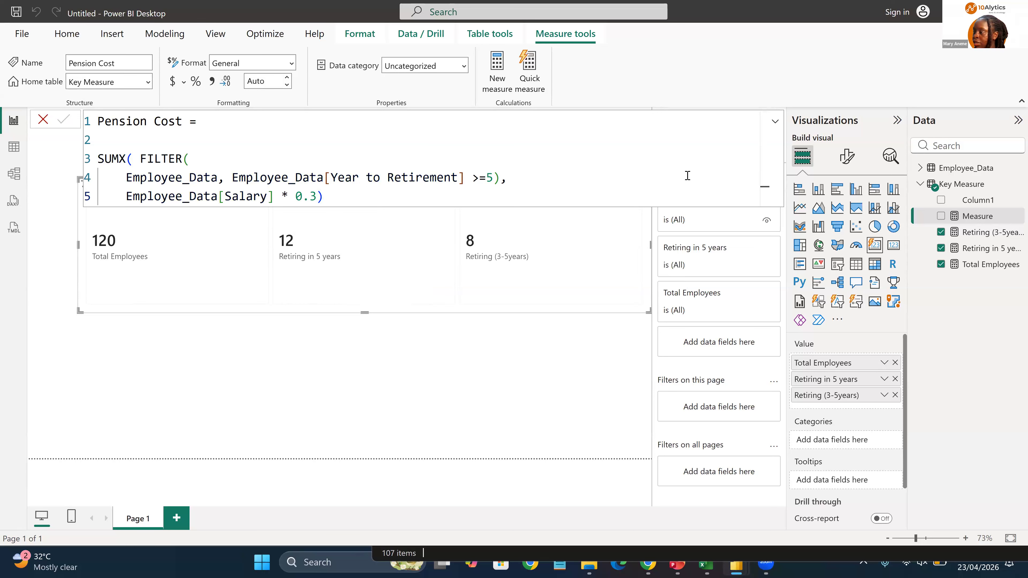
left_click(940, 217)
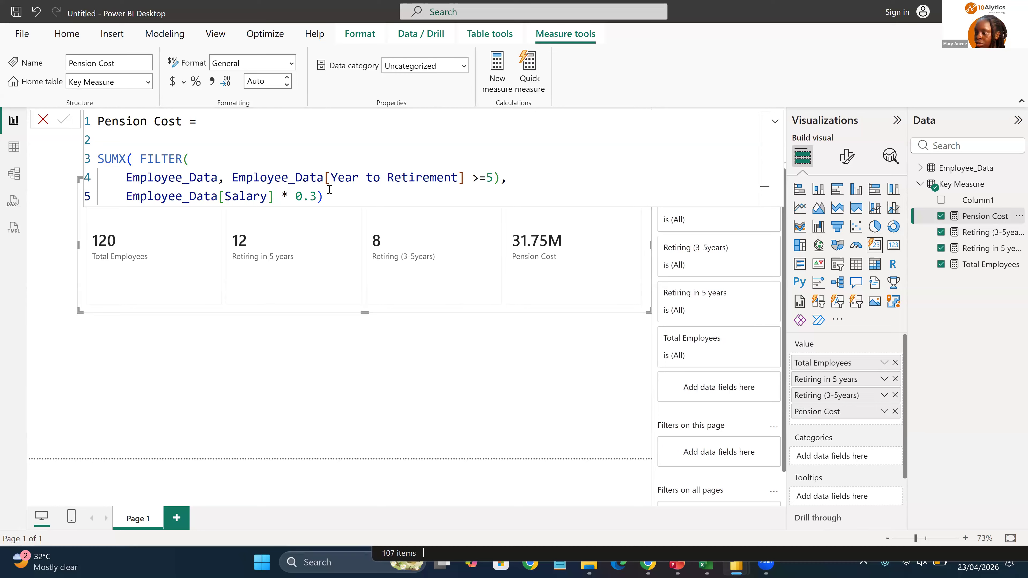
left_click(336, 201)
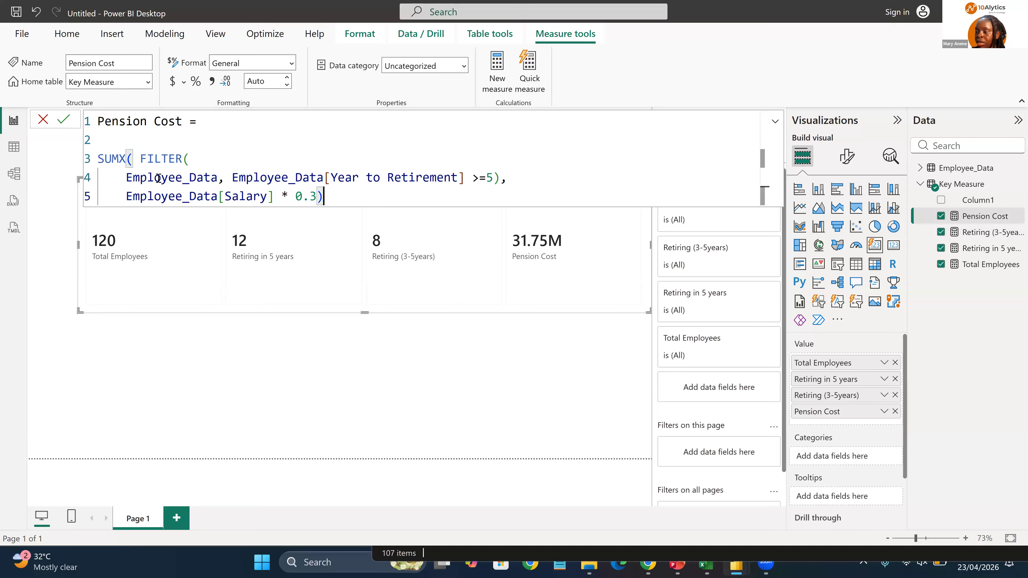
left_click(96, 158, "shift")
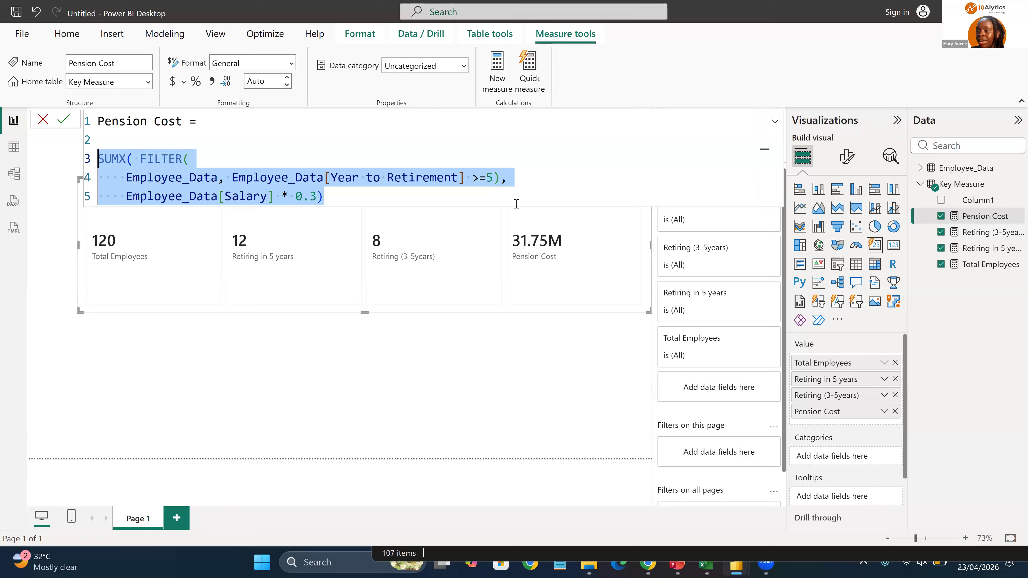
left_click(443, 178)
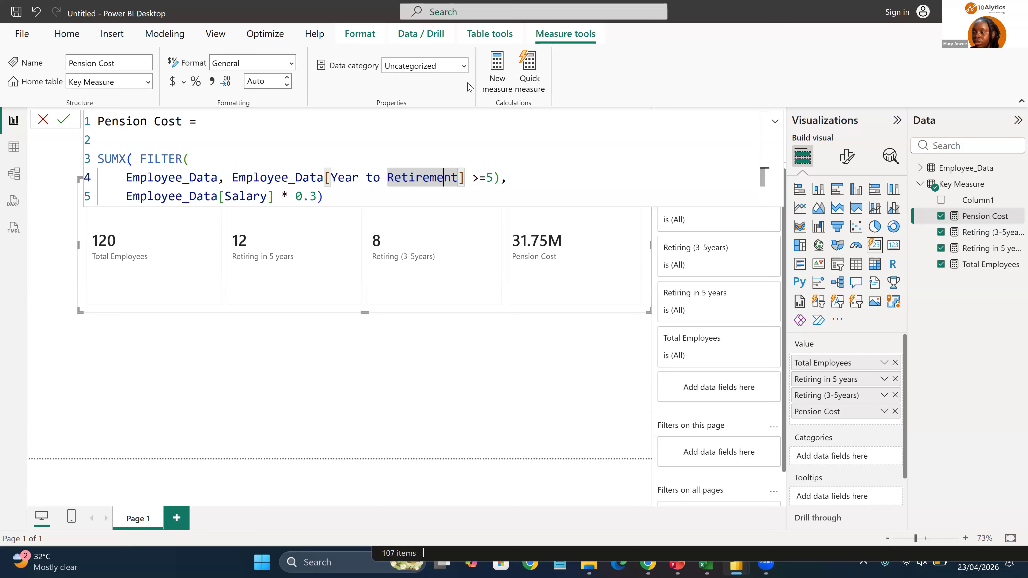
Step: Create a new measure and name it Future workforce, followed by an equals sign
left_click(487, 79)
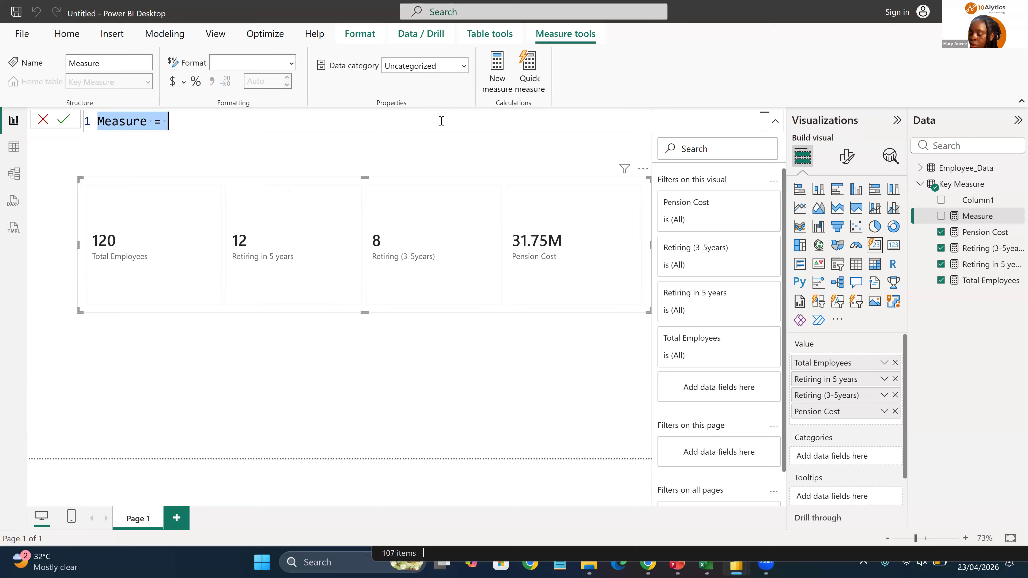
type("Fut")
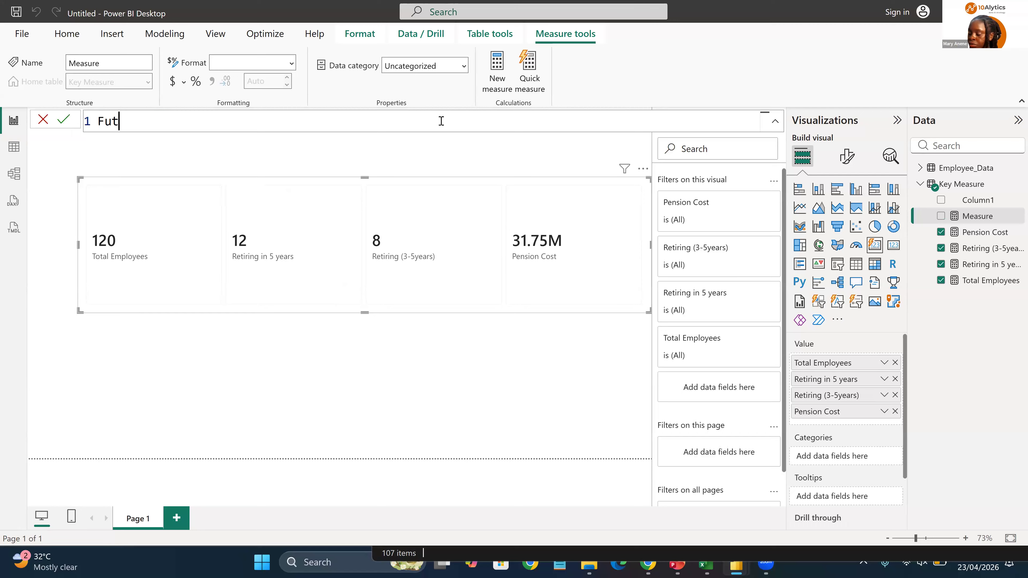
type("ure E")
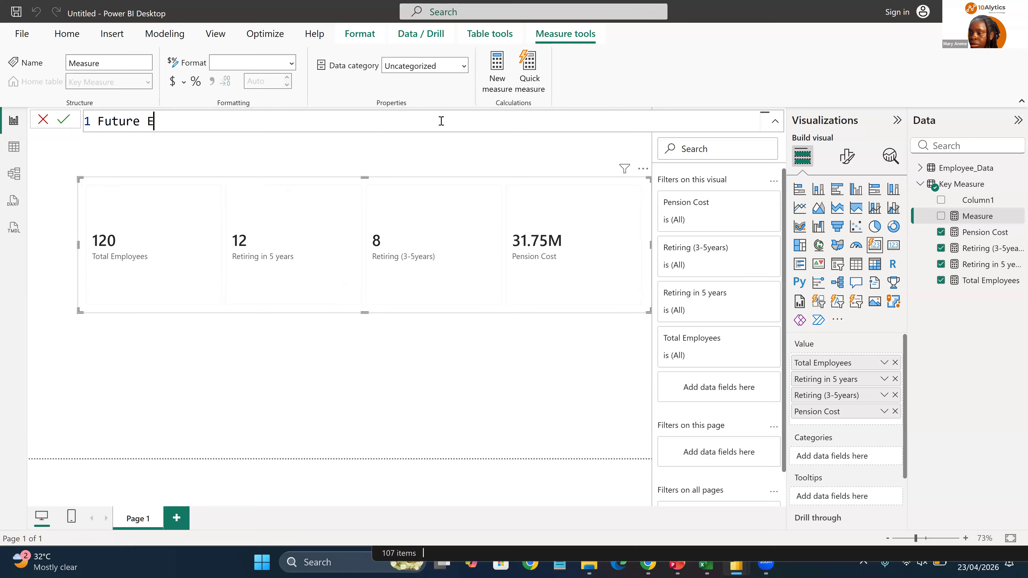
key("BackSpace")
type("wo")
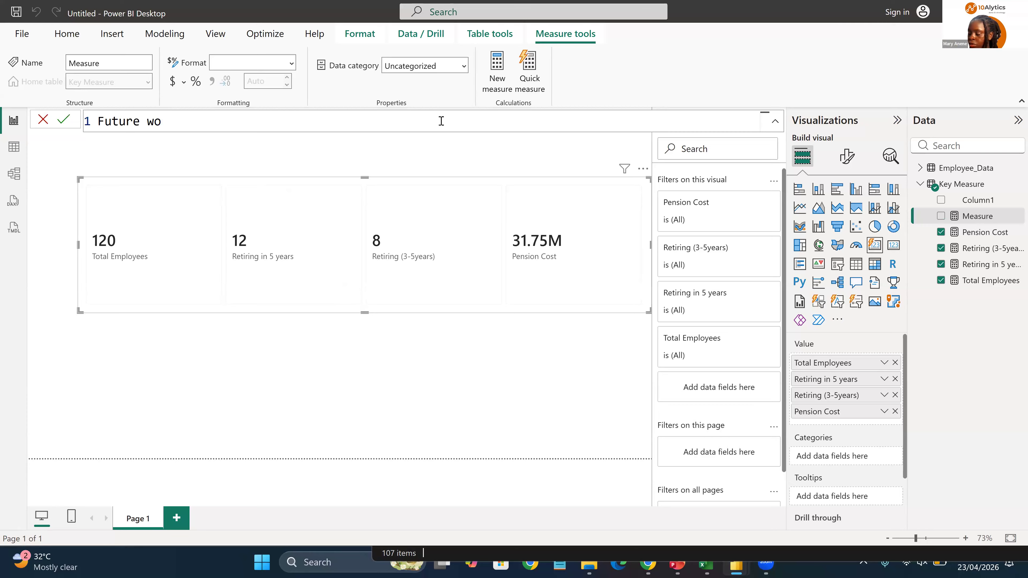
type("rkforce =")
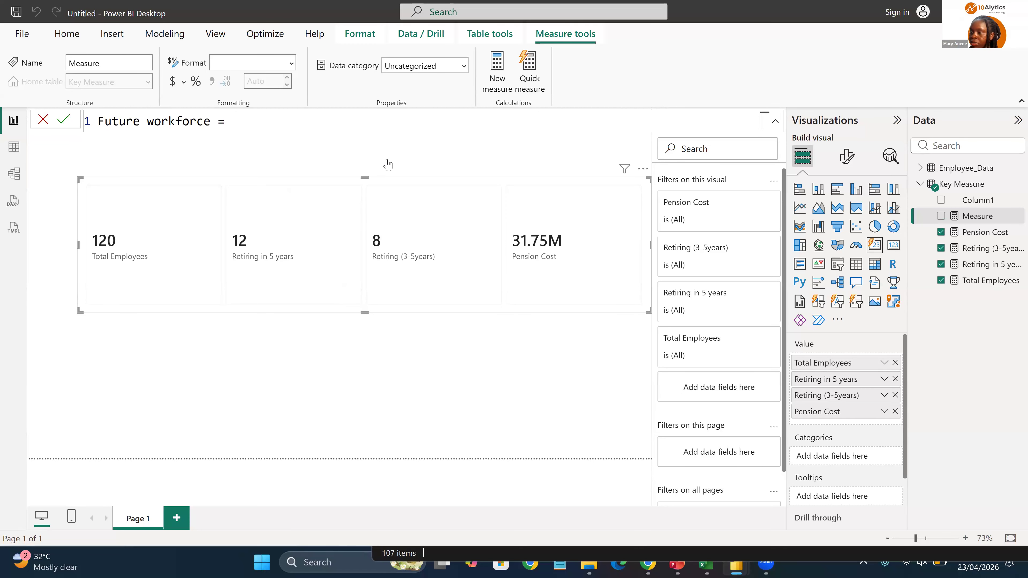
Step: Define Future workforce as [Total Employees]-[Retiring in 5 years], commit it and add it to the card visual
type(" [")
left_click(362, 197)
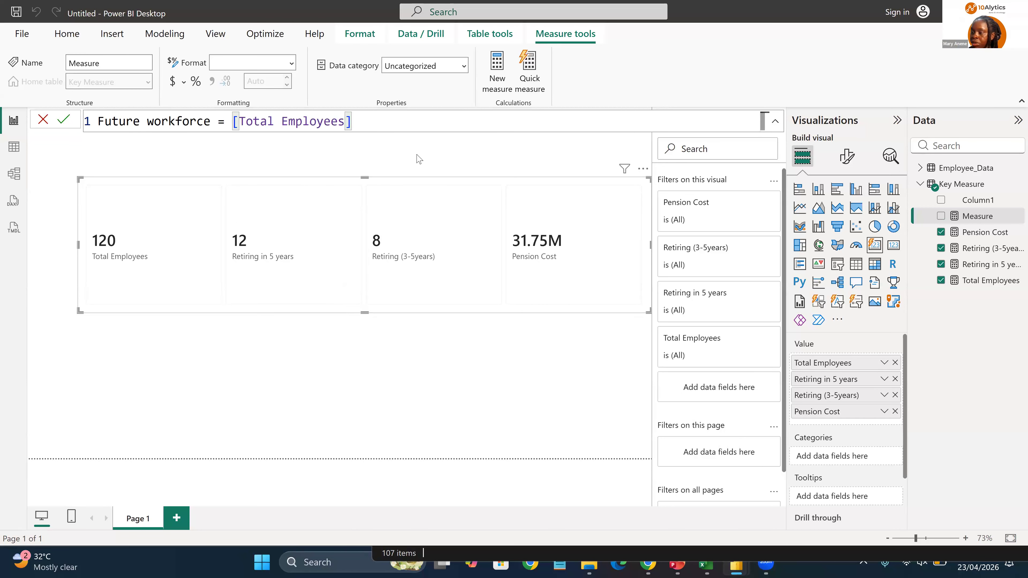
type("-[")
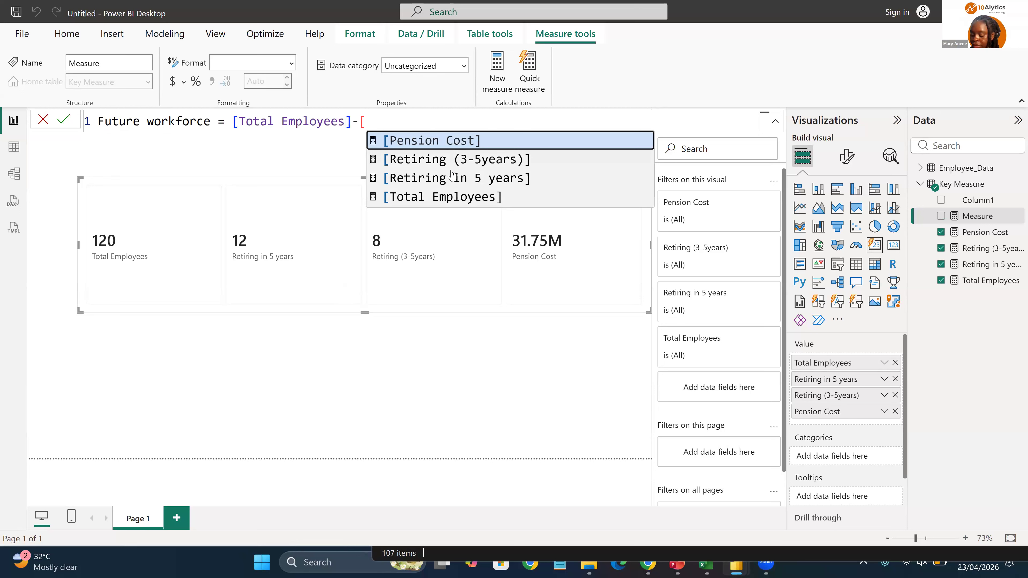
left_click(488, 178)
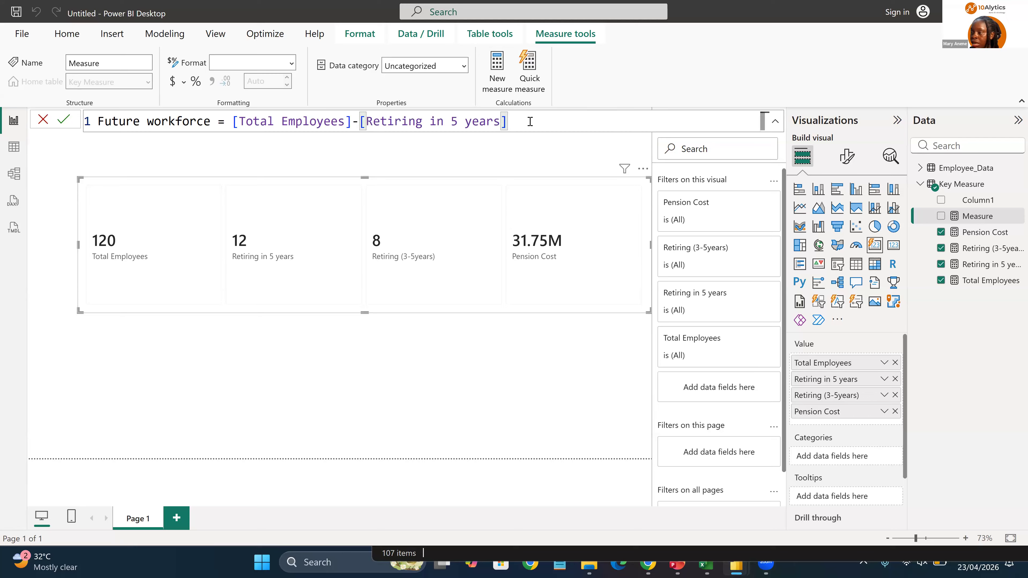
key("Return")
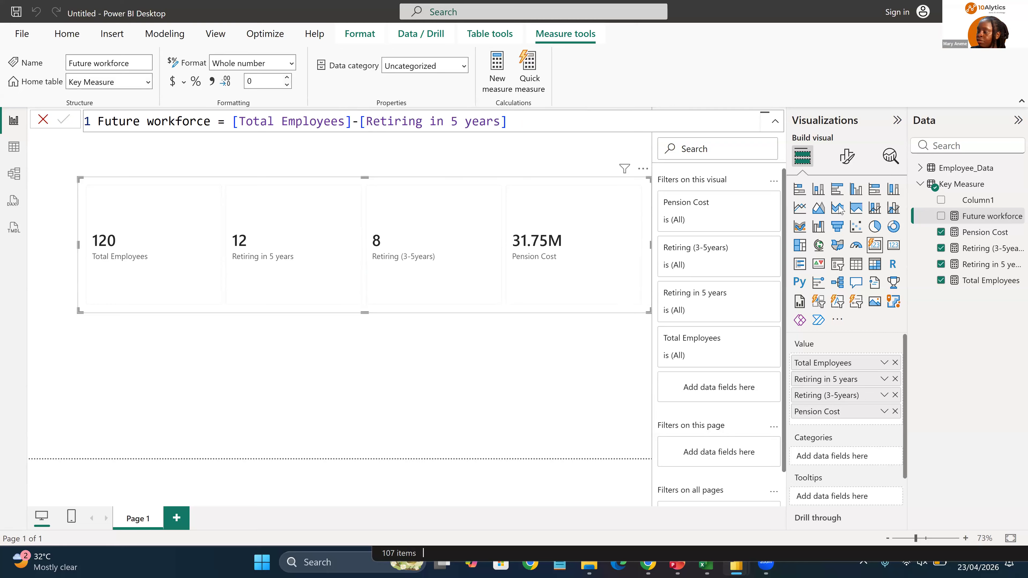
left_click(941, 216)
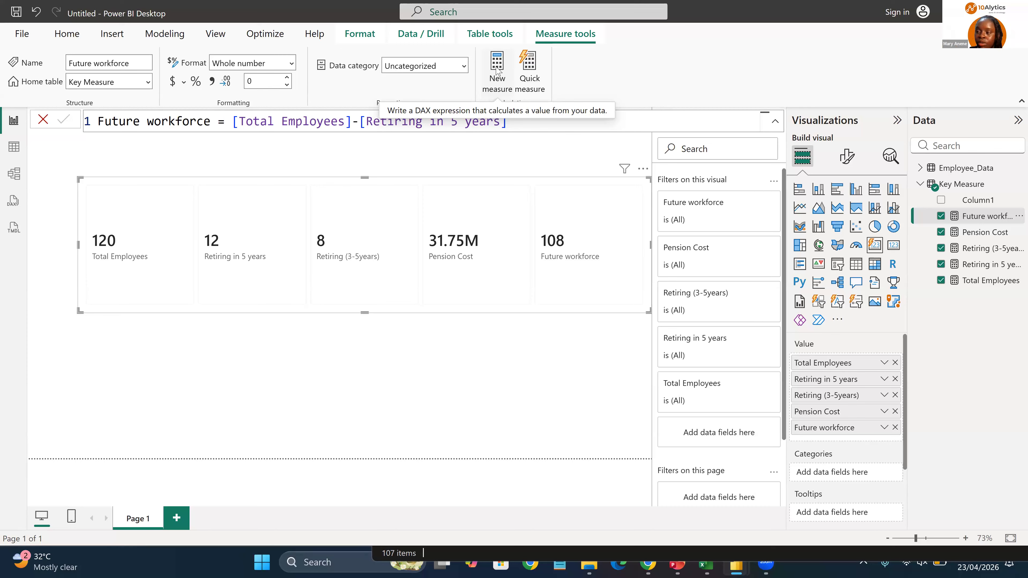
Step: Create and commit a new measure Required Workforce with the fixed value 150
left_click(498, 71)
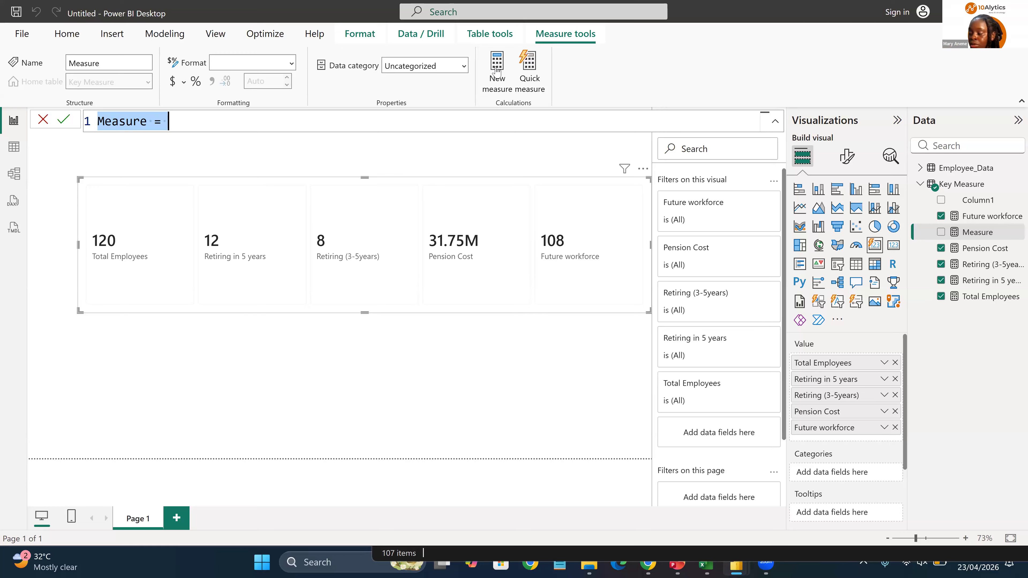
key("BackSpace")
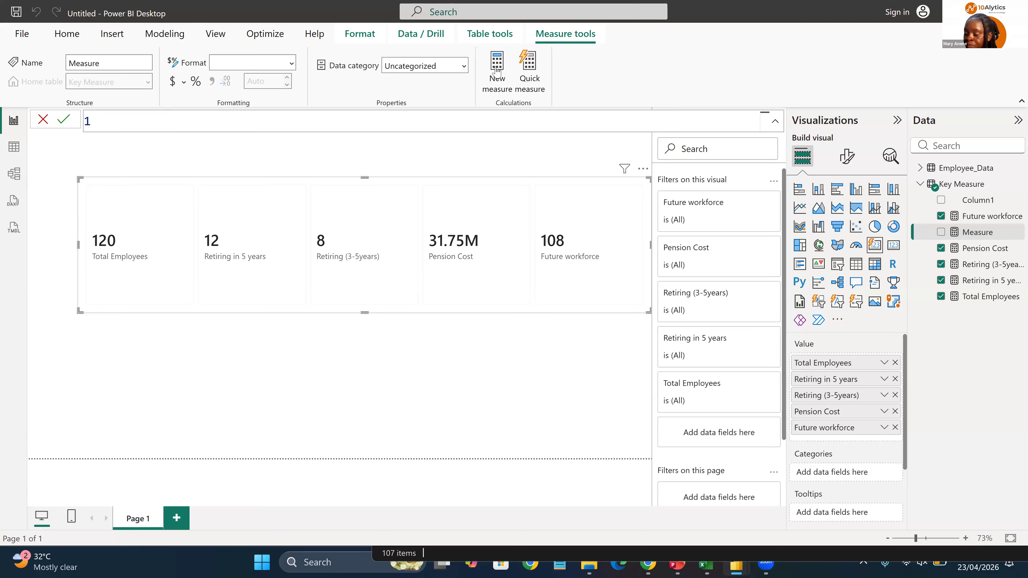
type("Re")
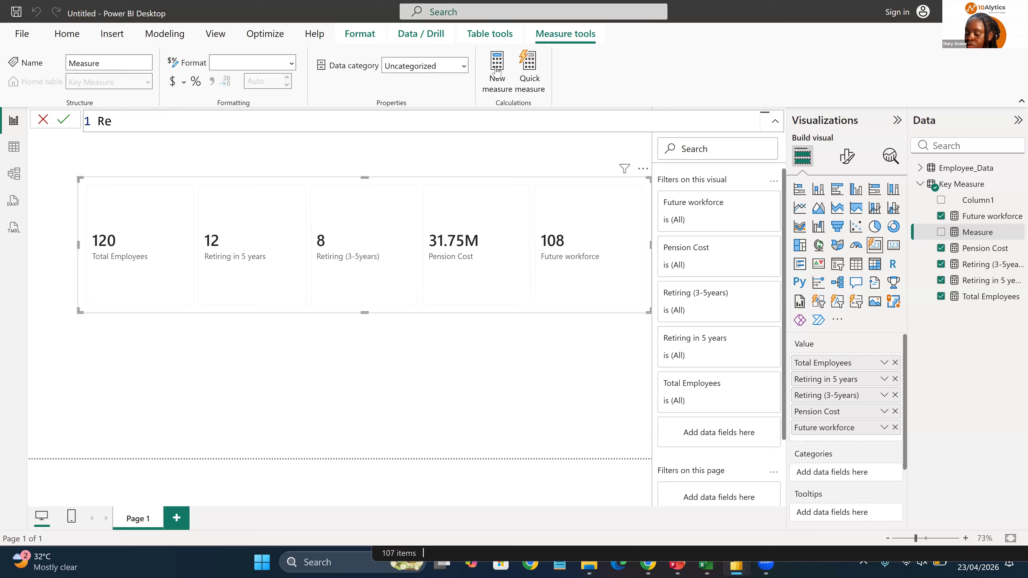
type("quired Wo")
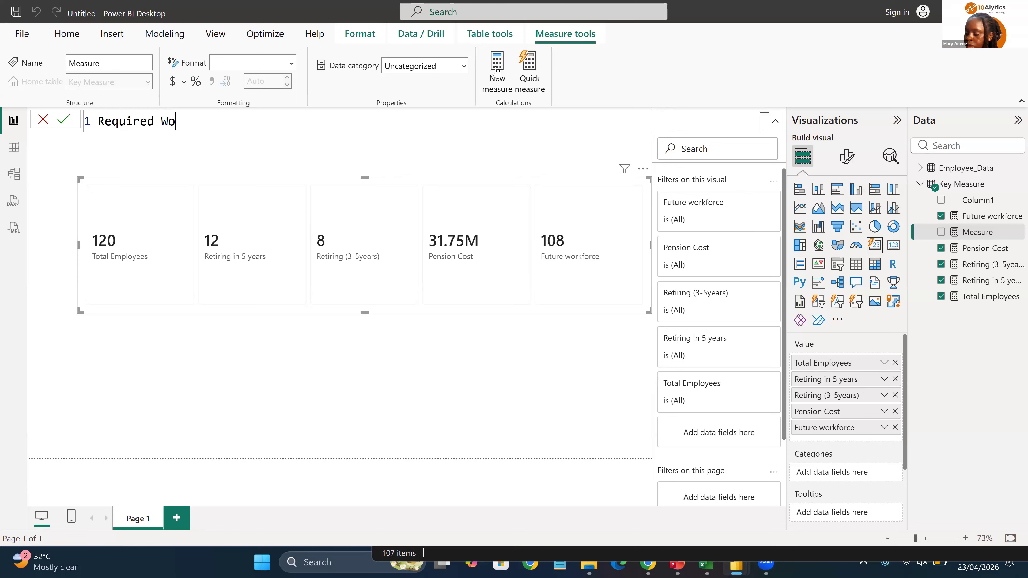
type("rk")
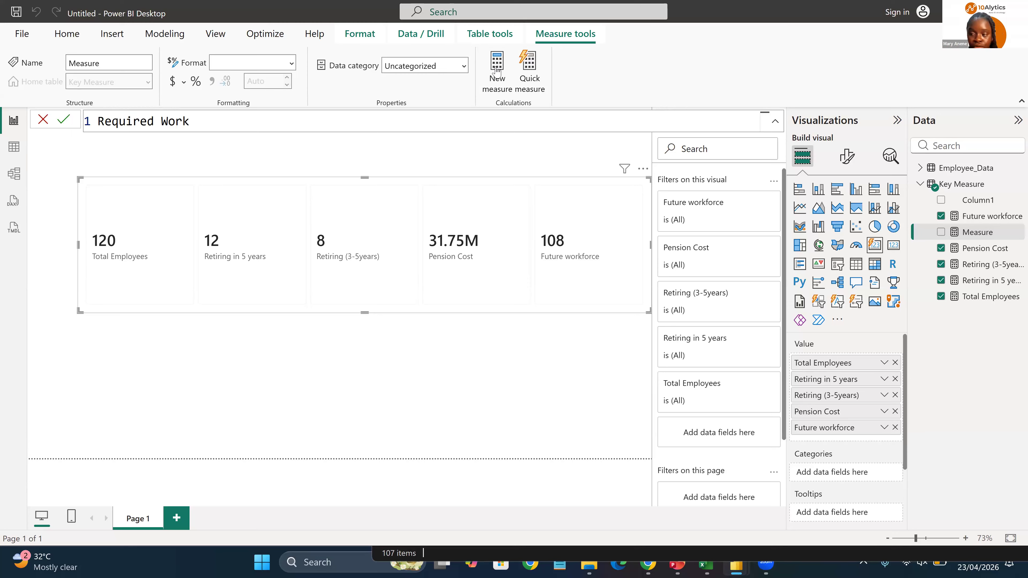
type("forc")
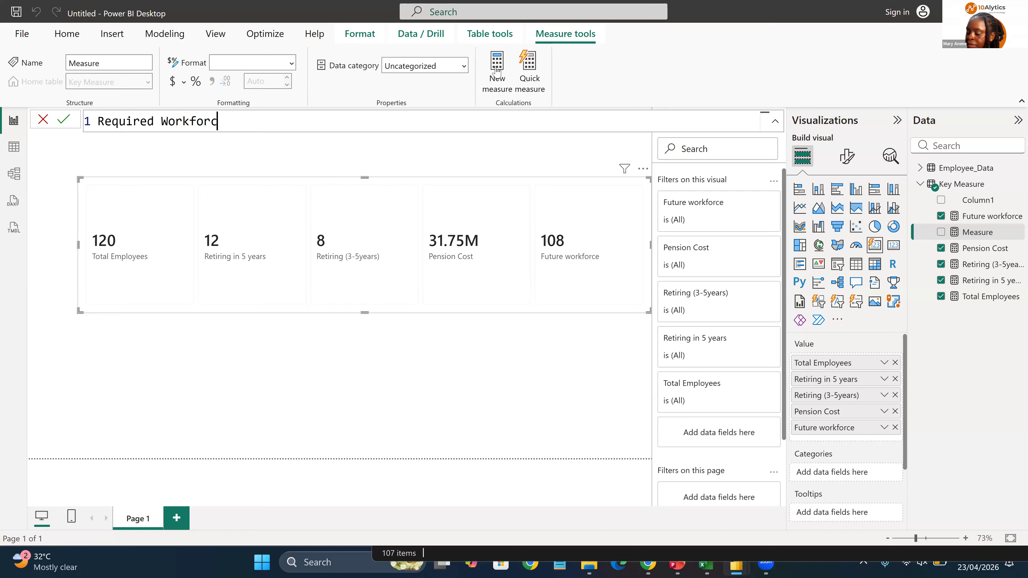
type("e = 150")
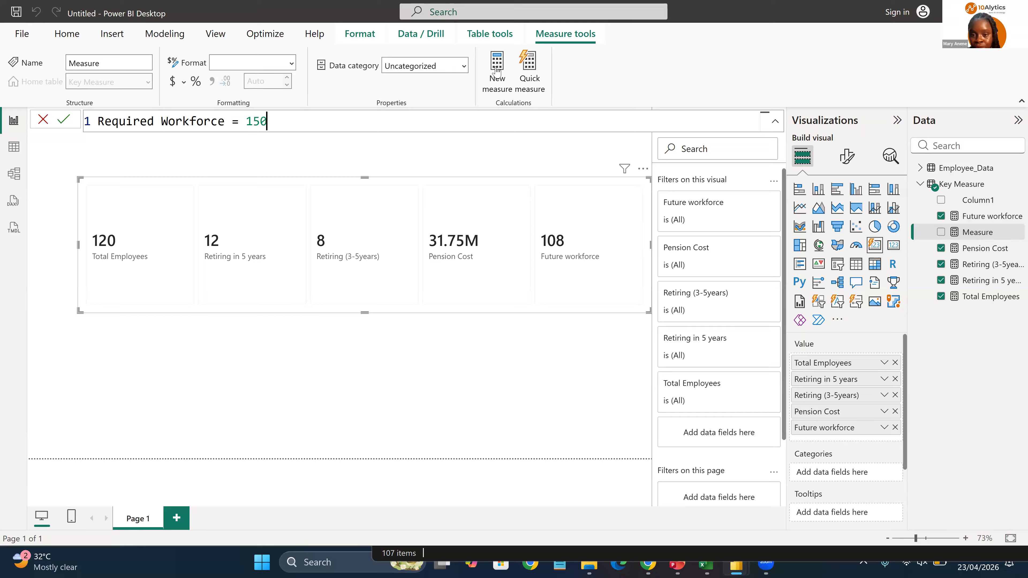
key("Return")
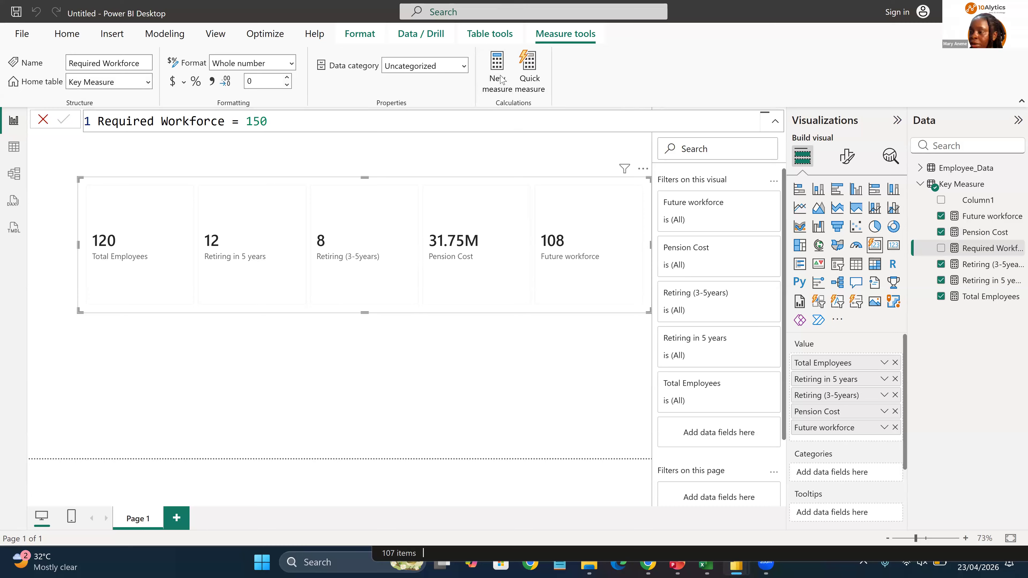
Step: Create a new measure and name it Recruitment Gap, followed by an equals sign
left_click(501, 79)
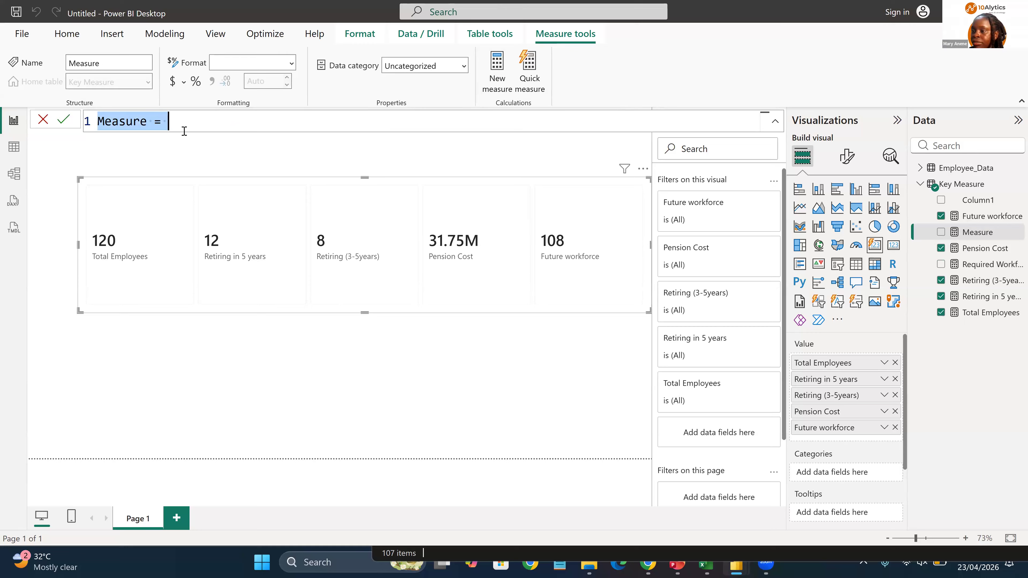
key("BackSpace")
type("Recrui")
type("tment")
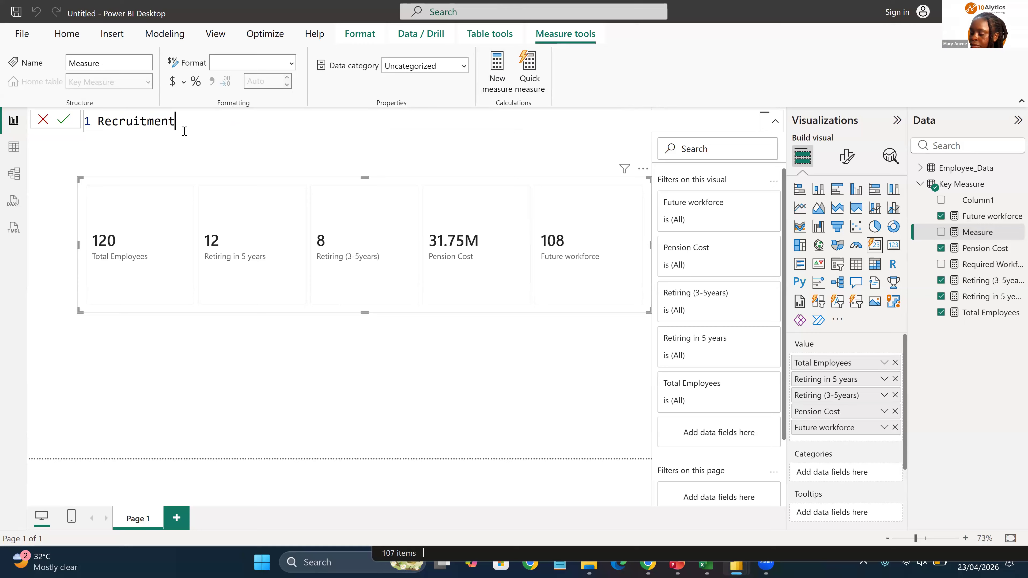
type(" Ga")
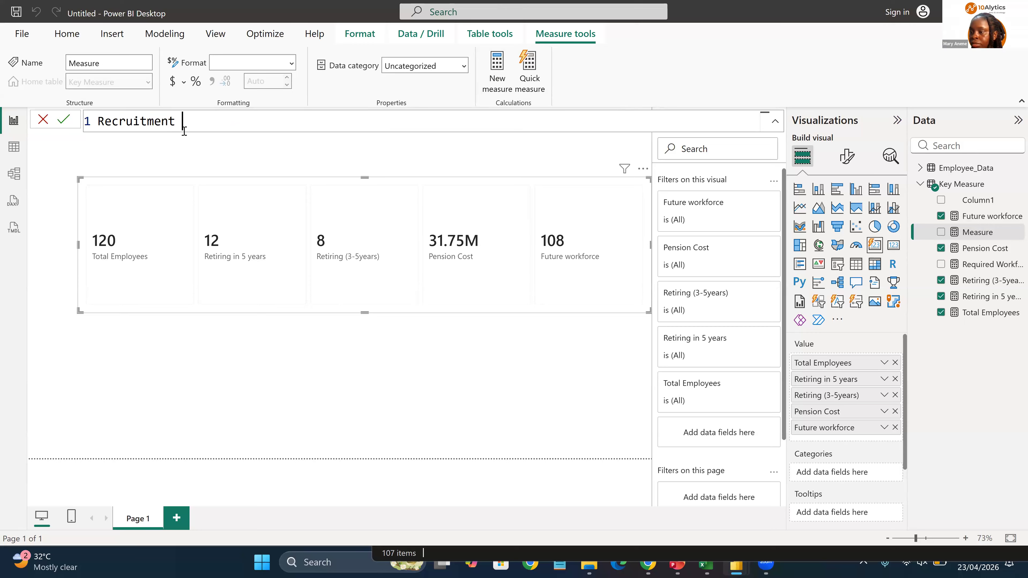
type("p =")
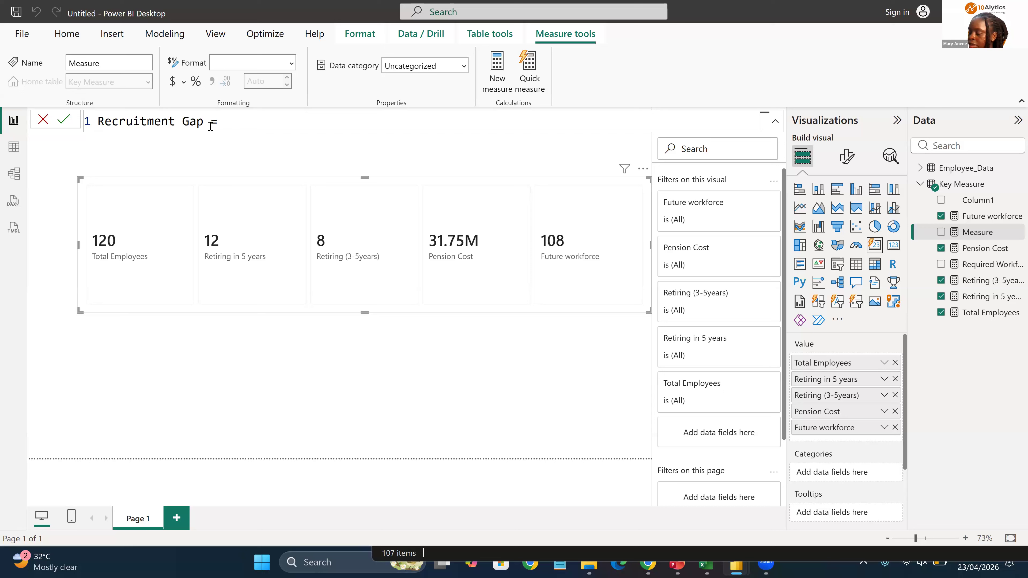
Step: Define Recruitment Gap as [Required Workforce]-[Future workforce] and commit the measure
type("[")
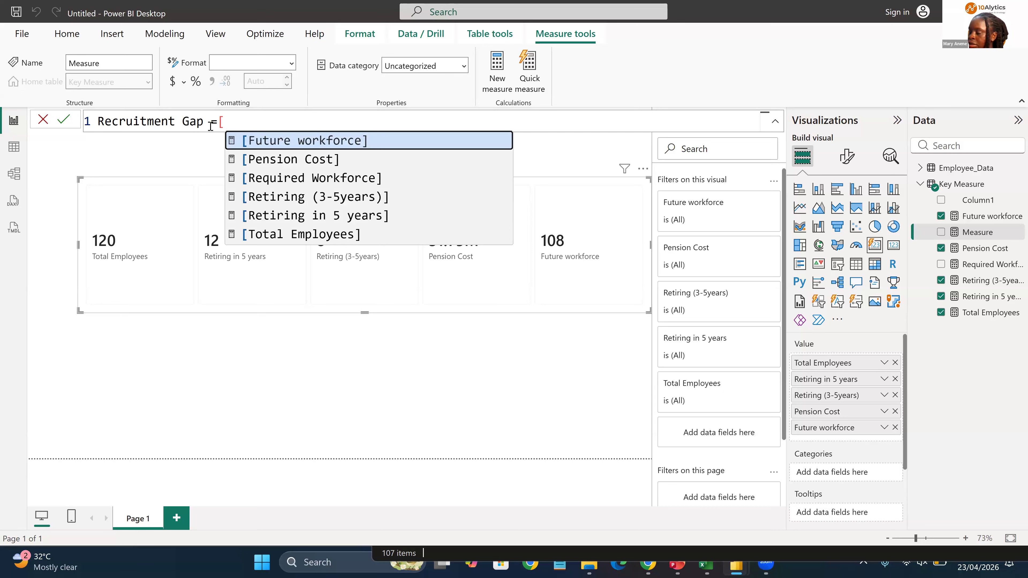
left_click(333, 186)
type("-")
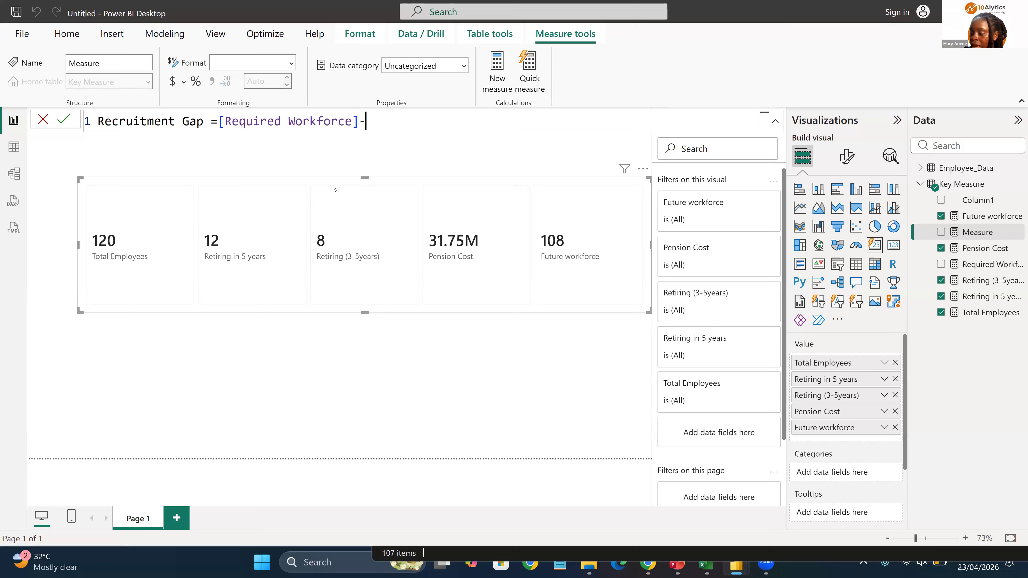
type("[")
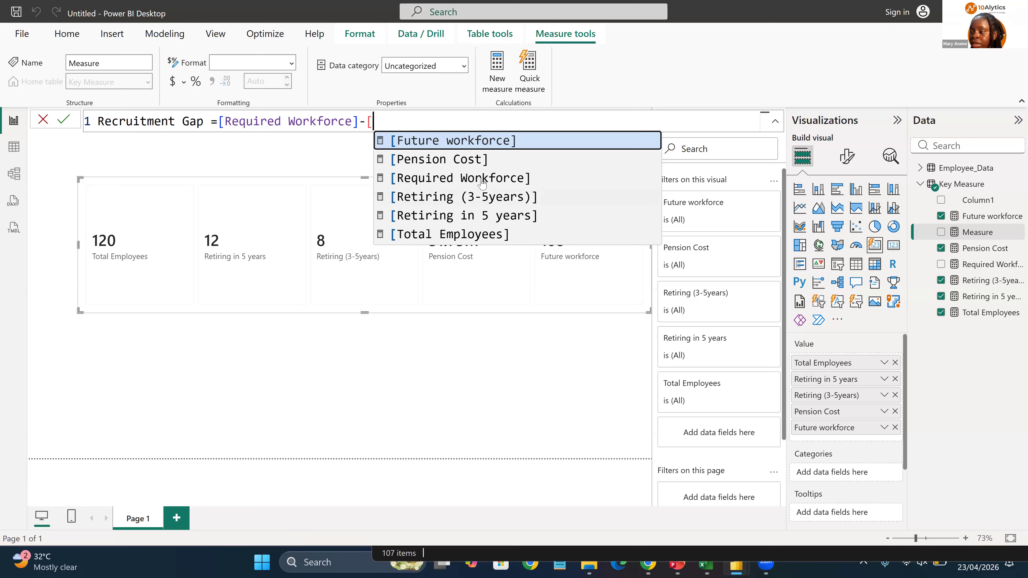
left_click(455, 141)
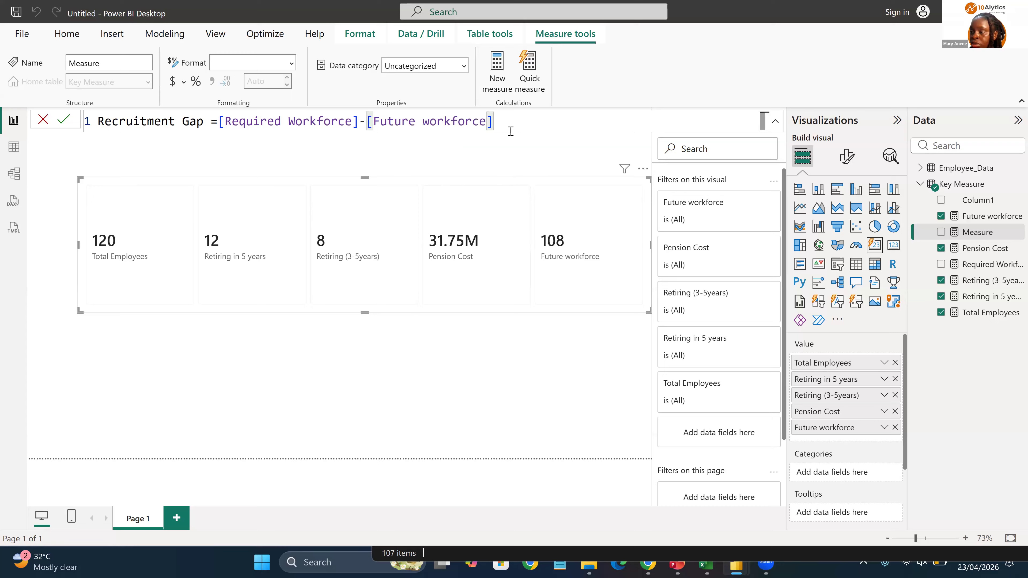
key("Return")
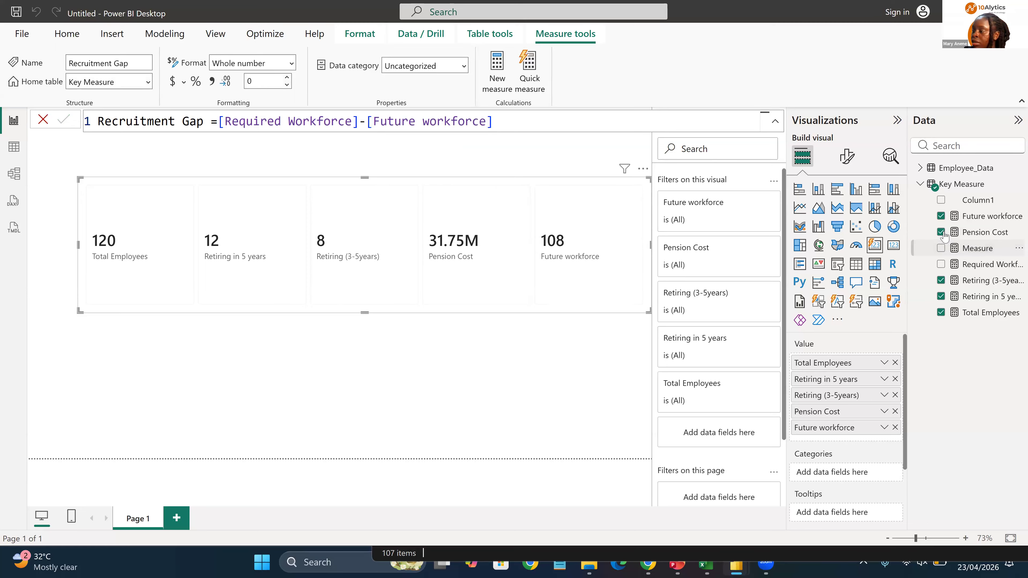
Step: Add Recruitment Gap and Required Workforce to the card visual and set its multi-card arrangement to Grid
left_click(940, 249)
left_click(942, 265)
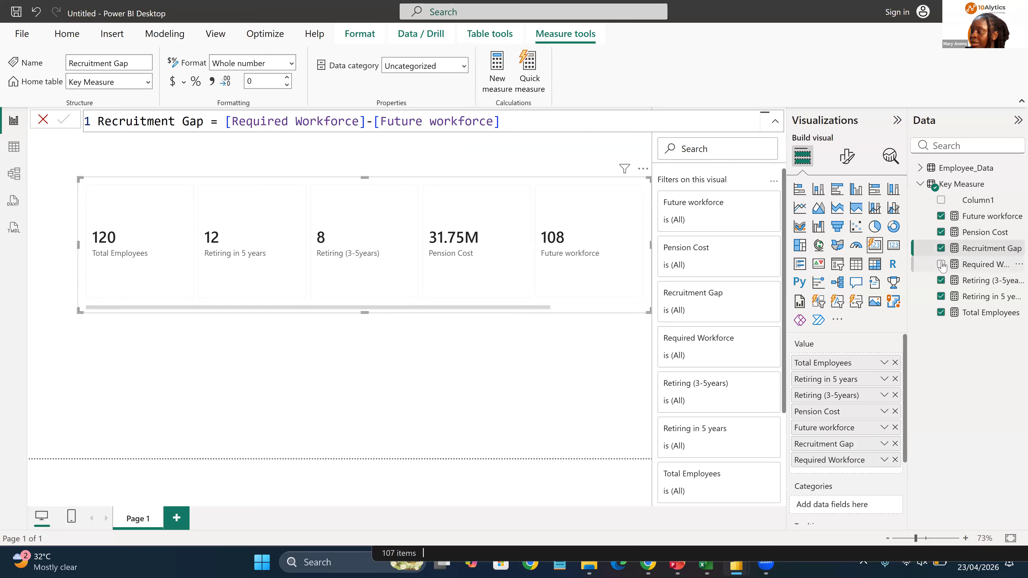
left_click(847, 159)
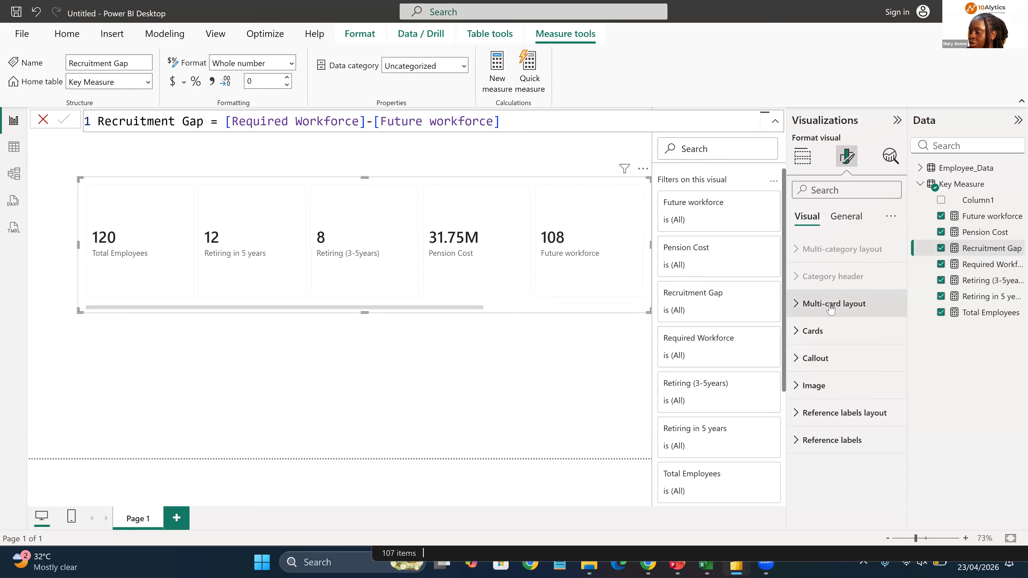
left_click(831, 304)
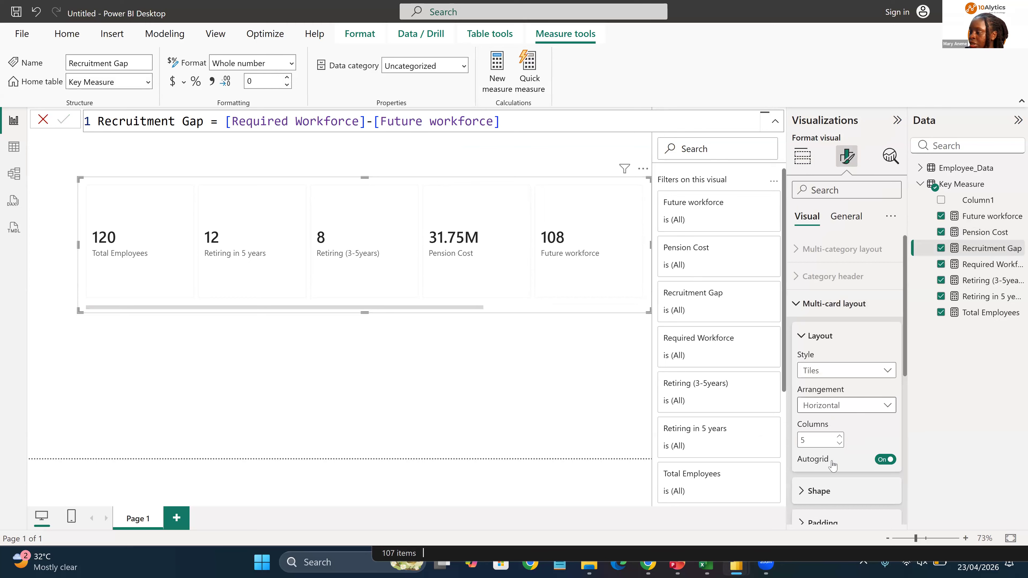
left_click(847, 406)
left_click(832, 458)
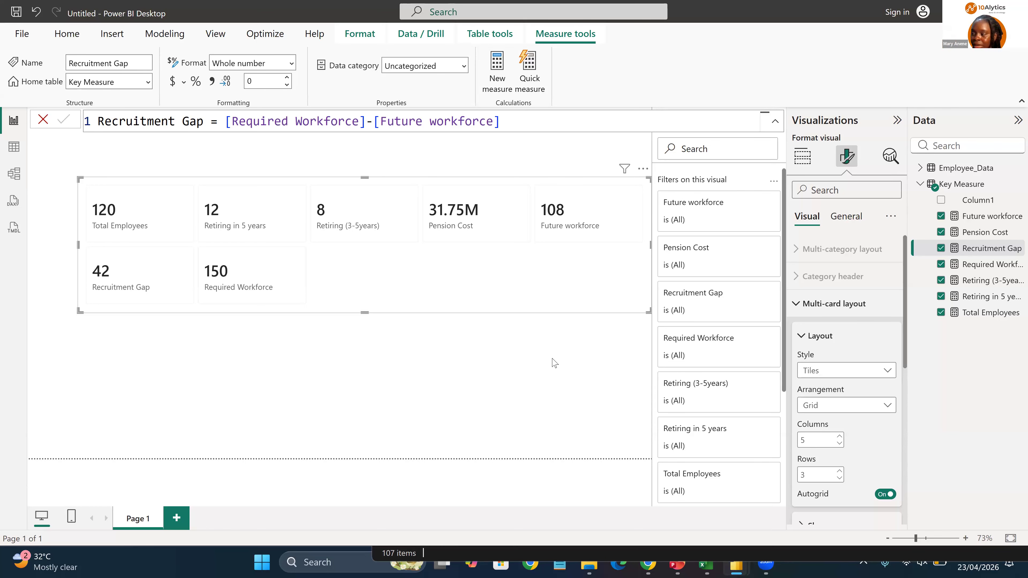
Step: Move the card visual up to the upper edge of the report page and slightly reduce its height
left_click_drag(502, 283, 501, 243)
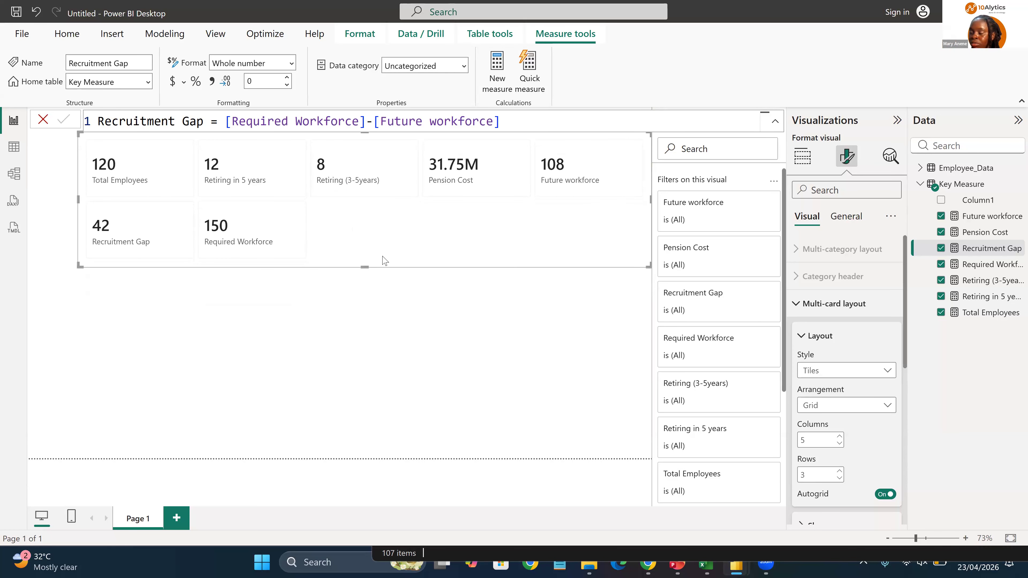
left_click_drag(365, 267, 366, 258)
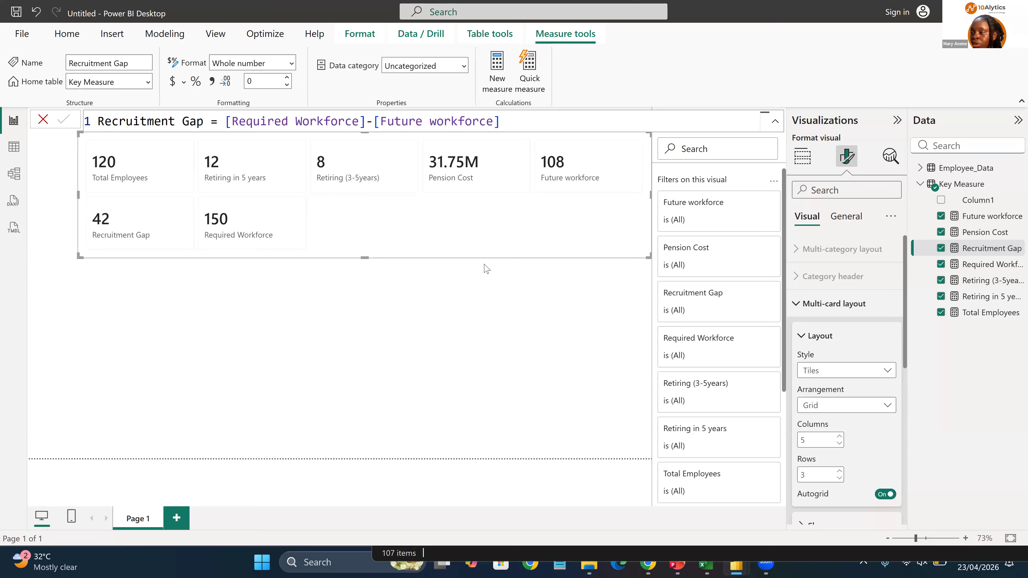
Step: Move the multi-card visual to the upper-left corner of the report page and deselect it
left_click(301, 298)
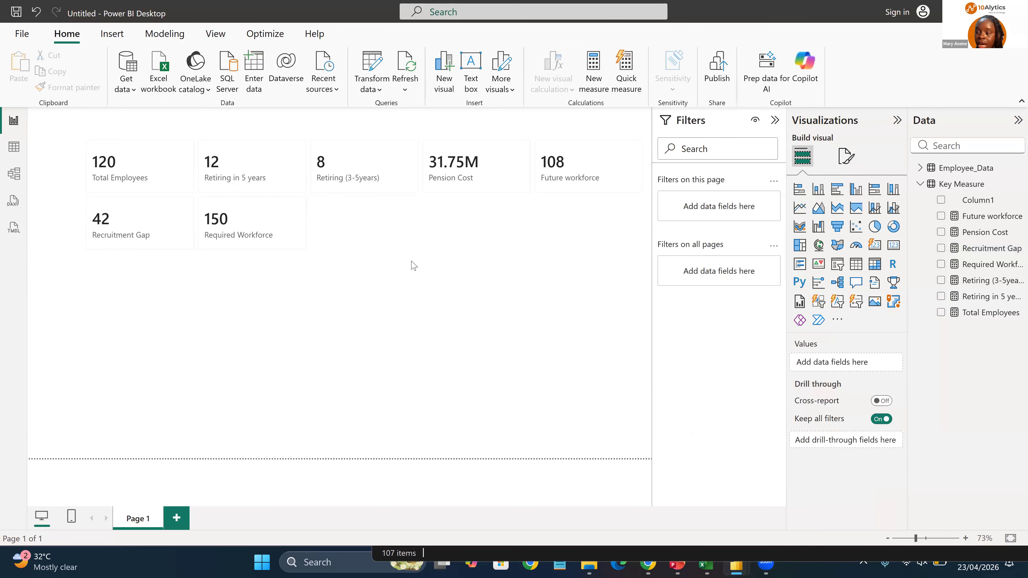
left_click(436, 185)
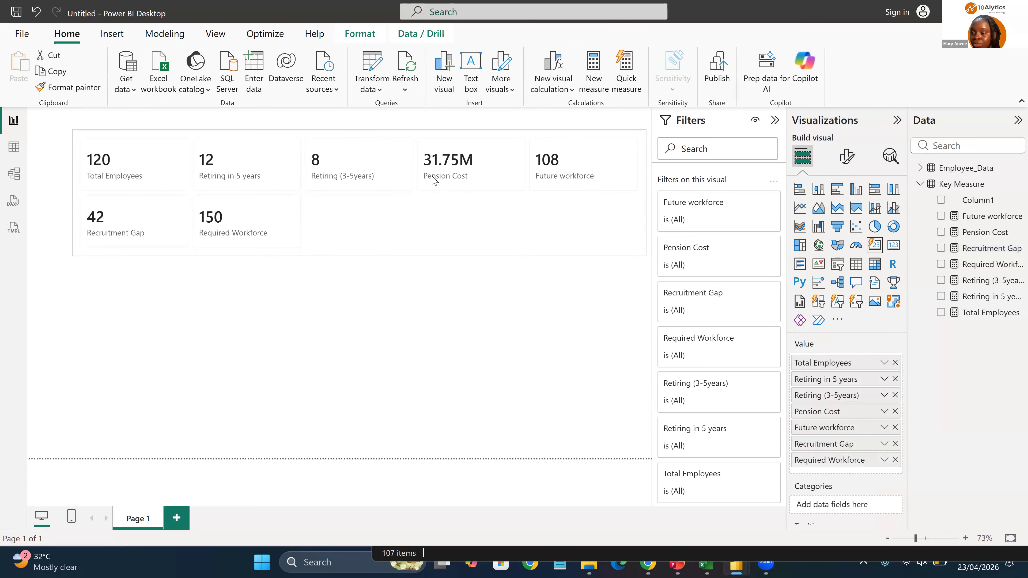
left_click_drag(456, 180, 456, 181)
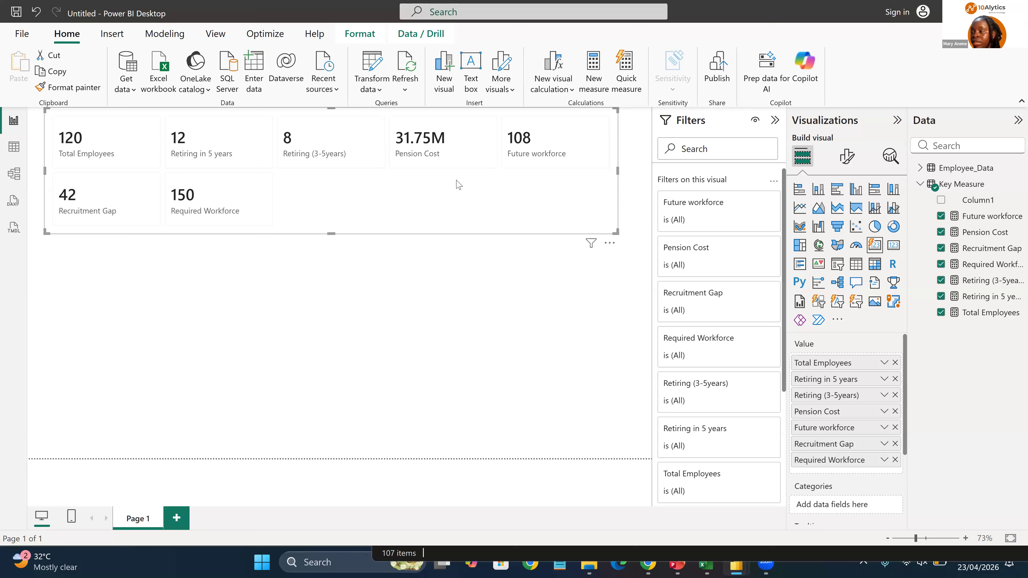
left_click(508, 255)
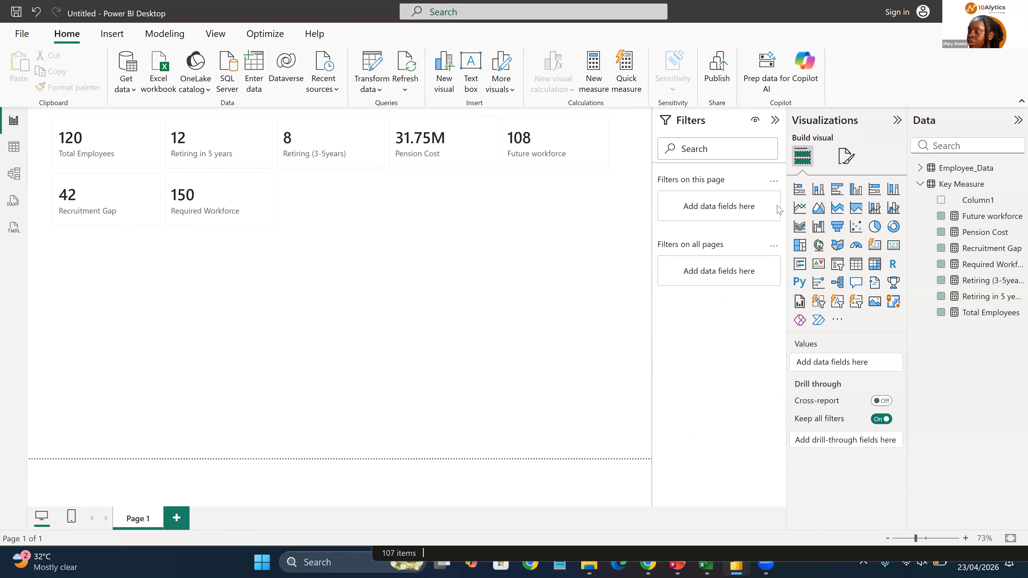
Step: Add a line chart below the cards, narrow it to about half the page width, and shift it slightly down
left_click(796, 211)
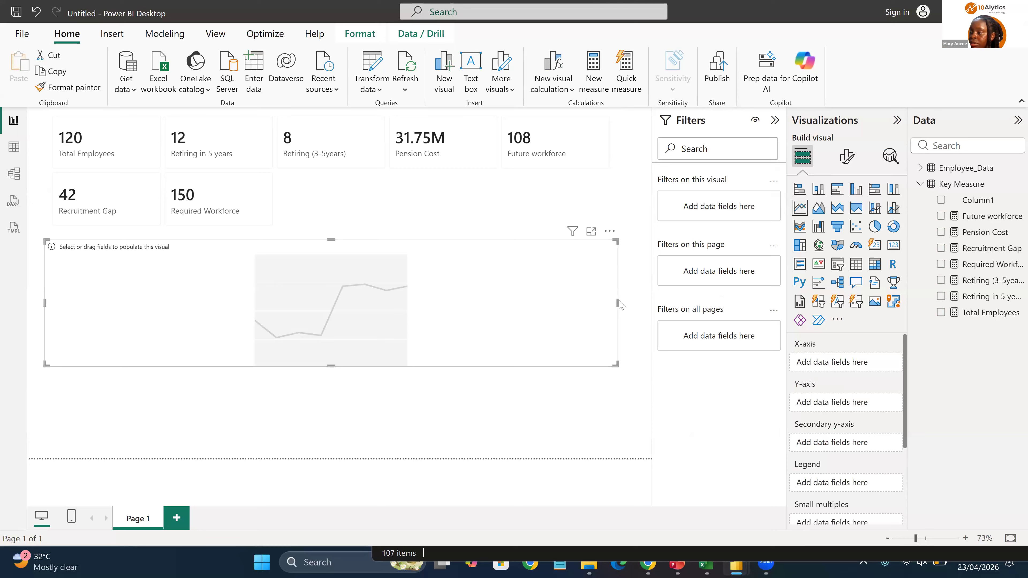
left_click_drag(617, 300, 347, 315)
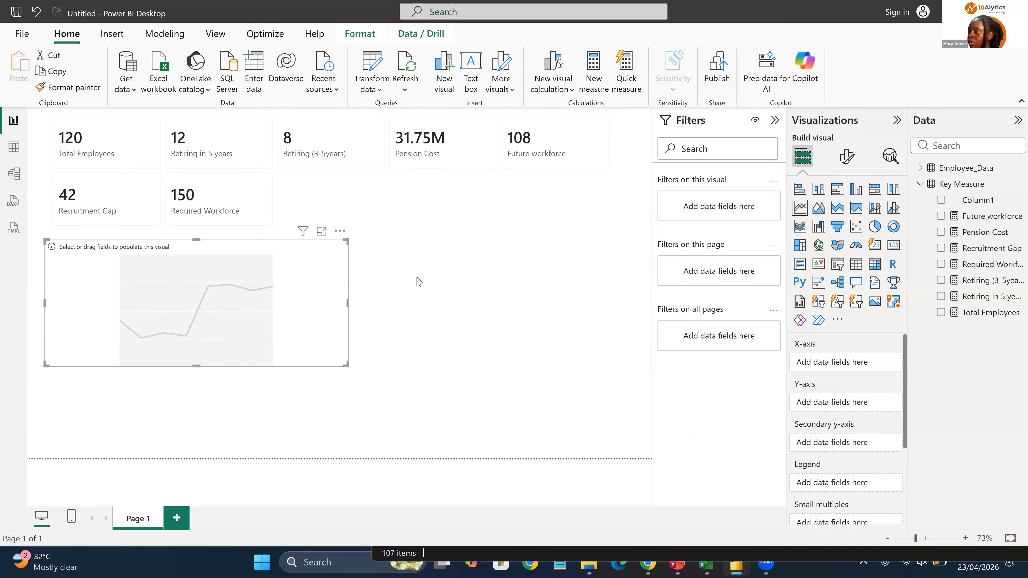
left_click_drag(263, 327, 263, 340)
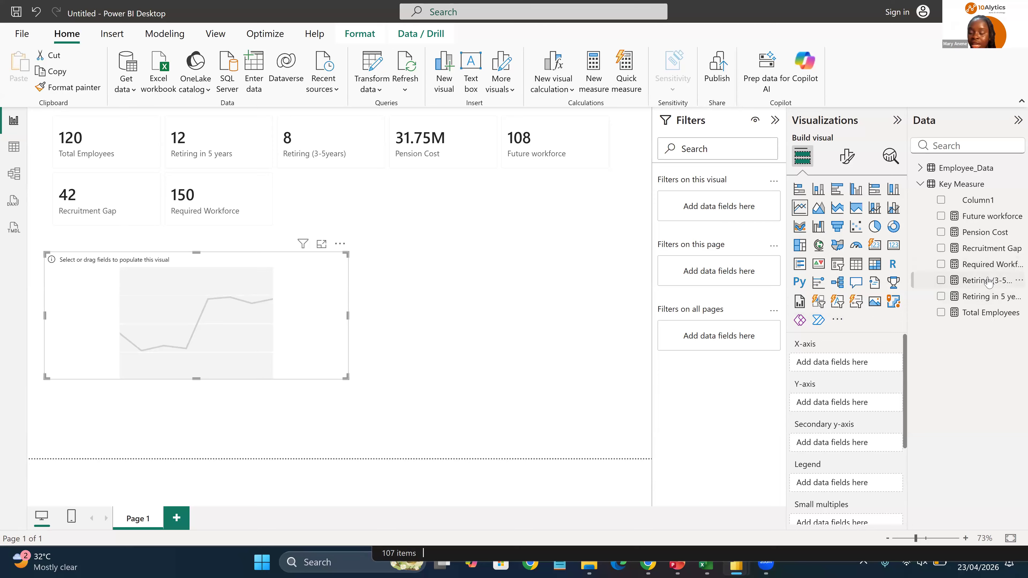
Step: Plot Retiring in 5 years on the Y-axis against Retirement Year on the X-axis of the line chart
left_click(921, 168)
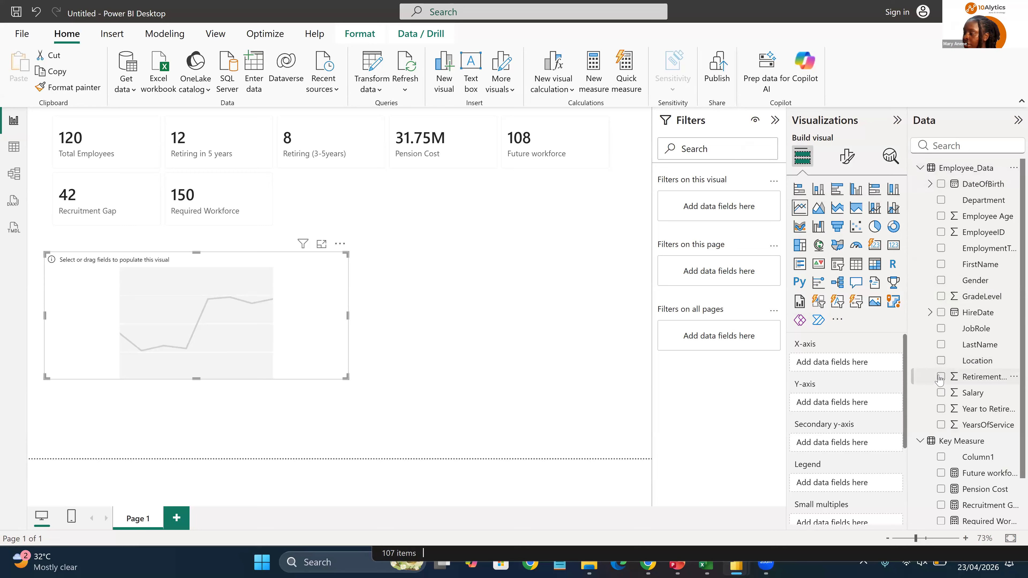
left_click_drag(970, 383, 827, 368)
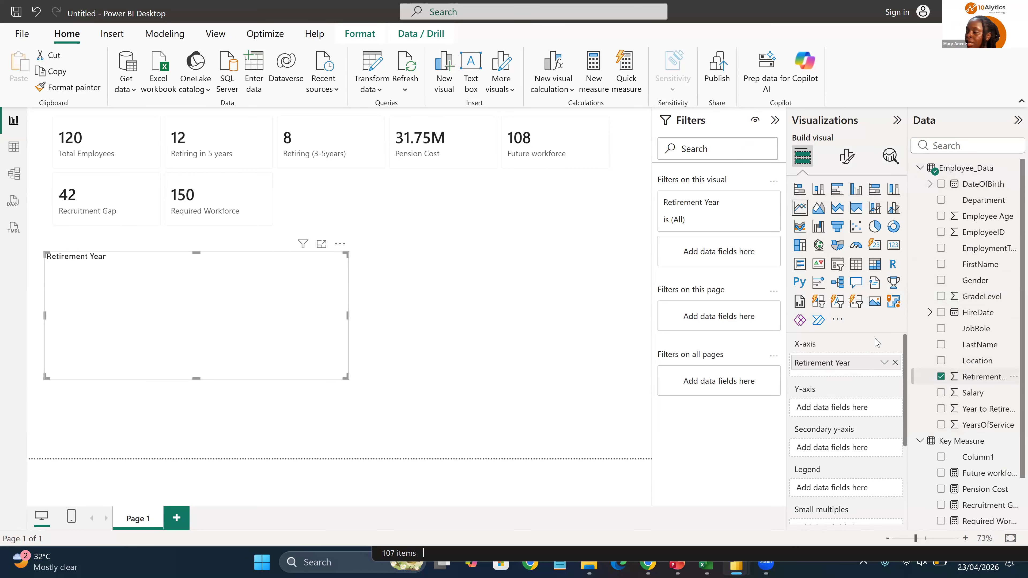
left_click(920, 170)
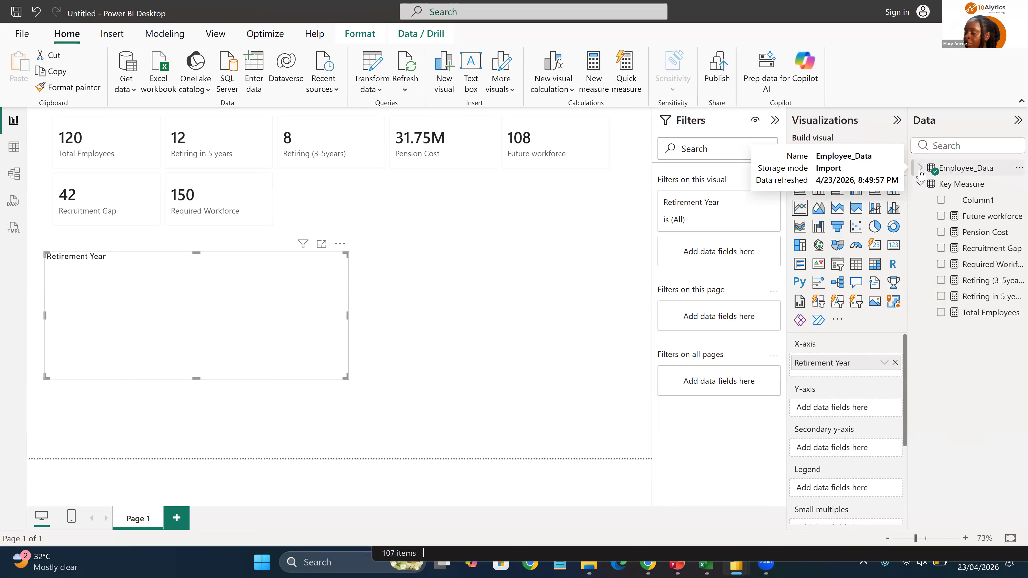
left_click(920, 168)
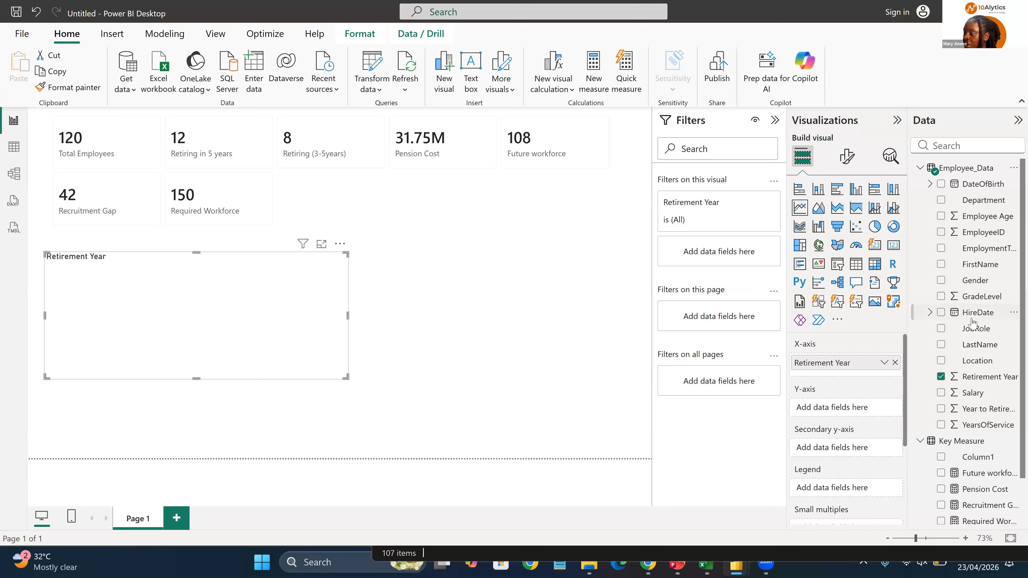
left_click(923, 168)
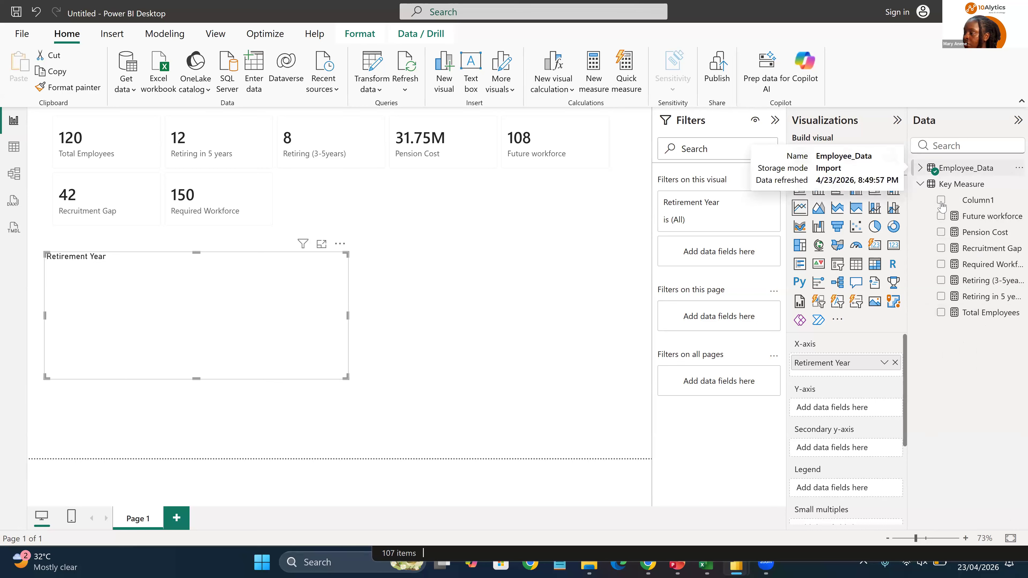
left_click_drag(989, 300, 851, 406)
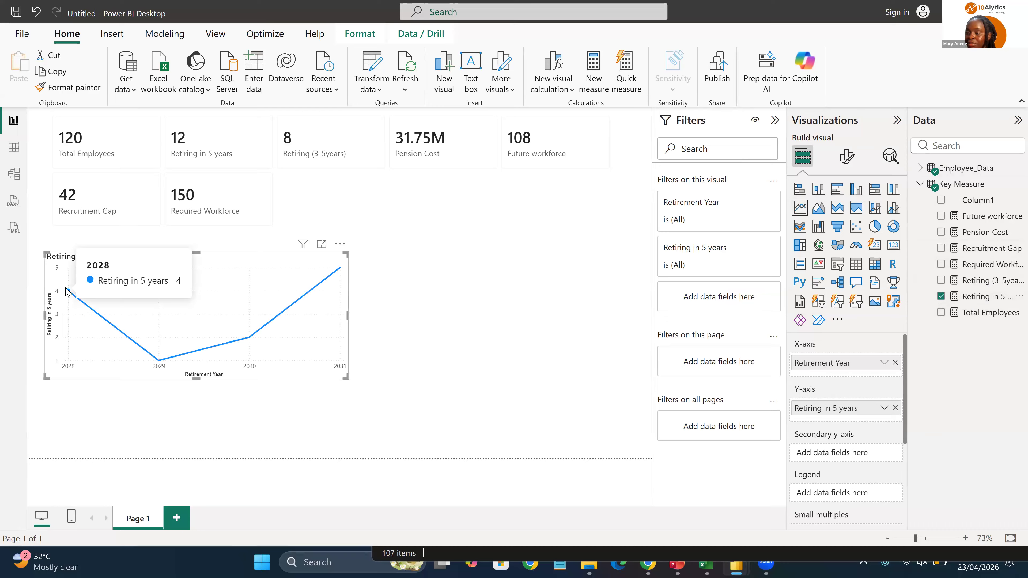
Step: Move the line chart up so it sits directly below the cards and lines up with their left edge
mouse_move(172, 358)
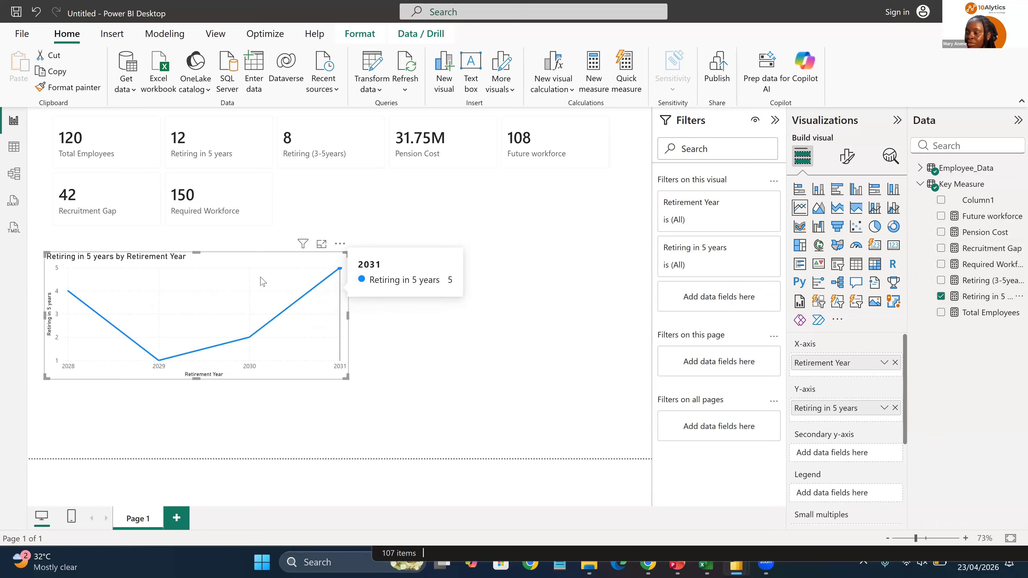
mouse_move(239, 257)
left_mouse_down()
mouse_move(239, 237)
mouse_move(250, 247)
left_mouse_up()
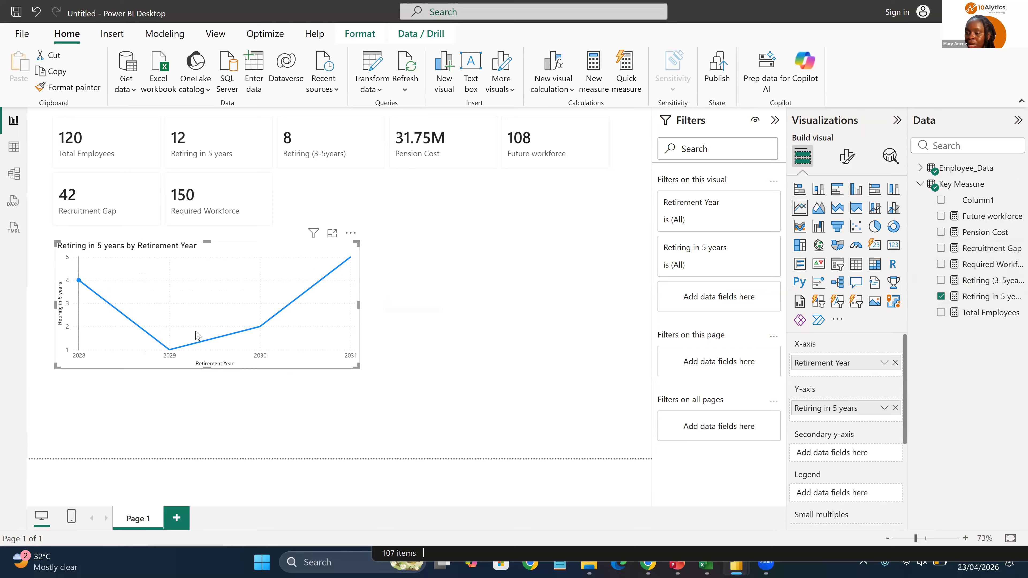
mouse_move(344, 275)
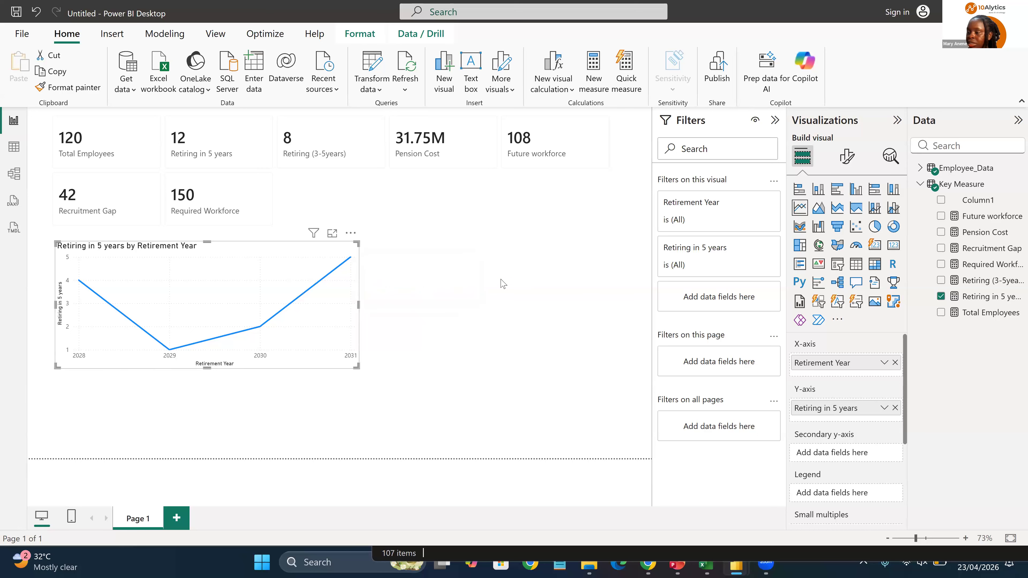
left_click(487, 304)
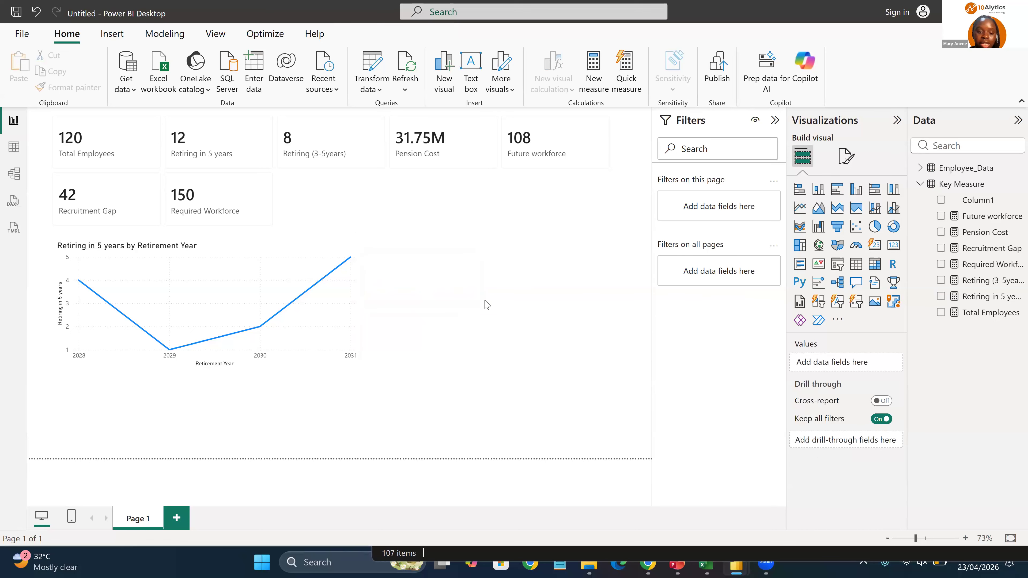
left_click(296, 249)
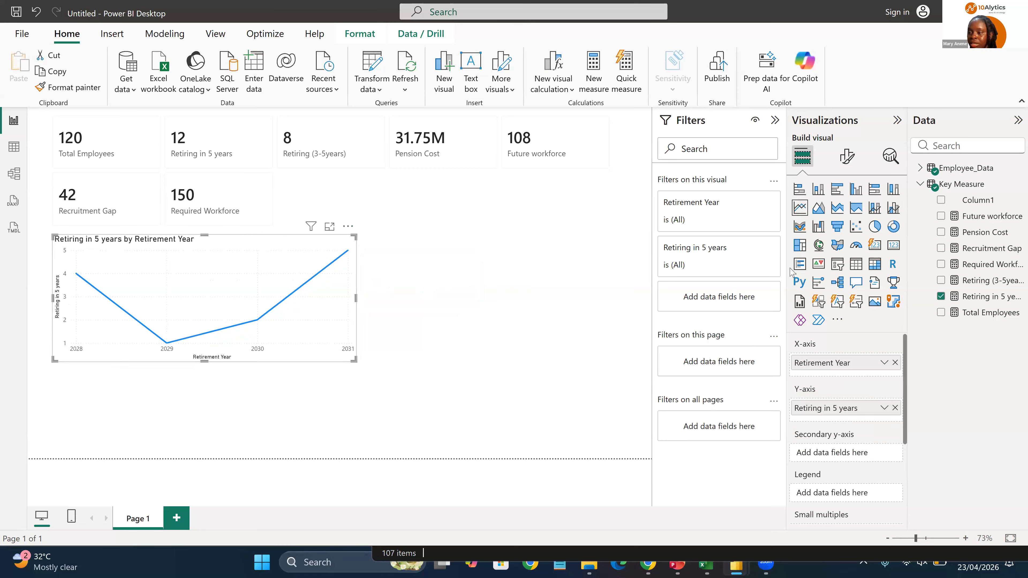
Step: Add a clustered column chart below the line chart, shorten the line chart, and extend the column chart upward into the freed space
left_click(570, 288)
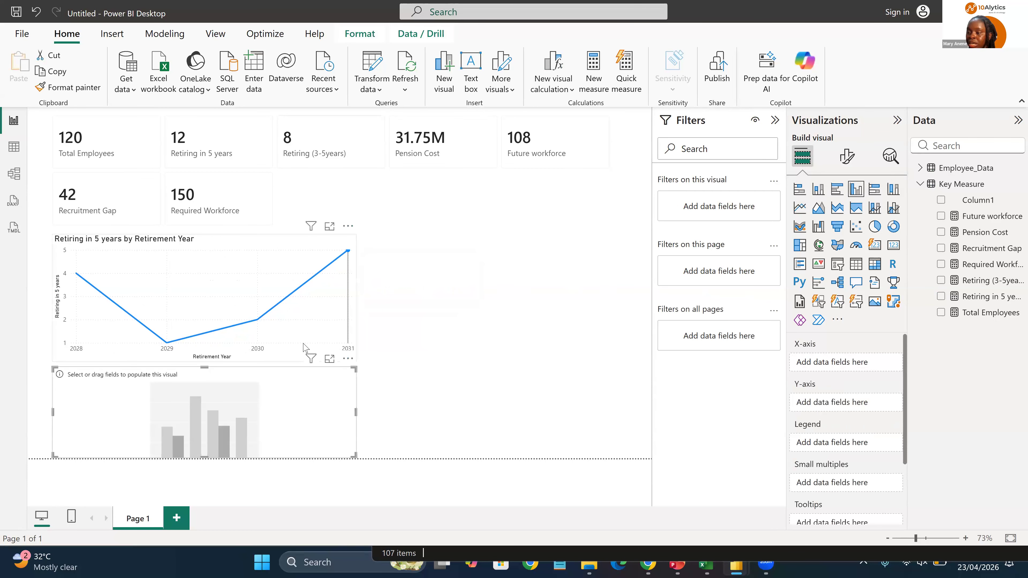
left_click(156, 364)
left_click(201, 362)
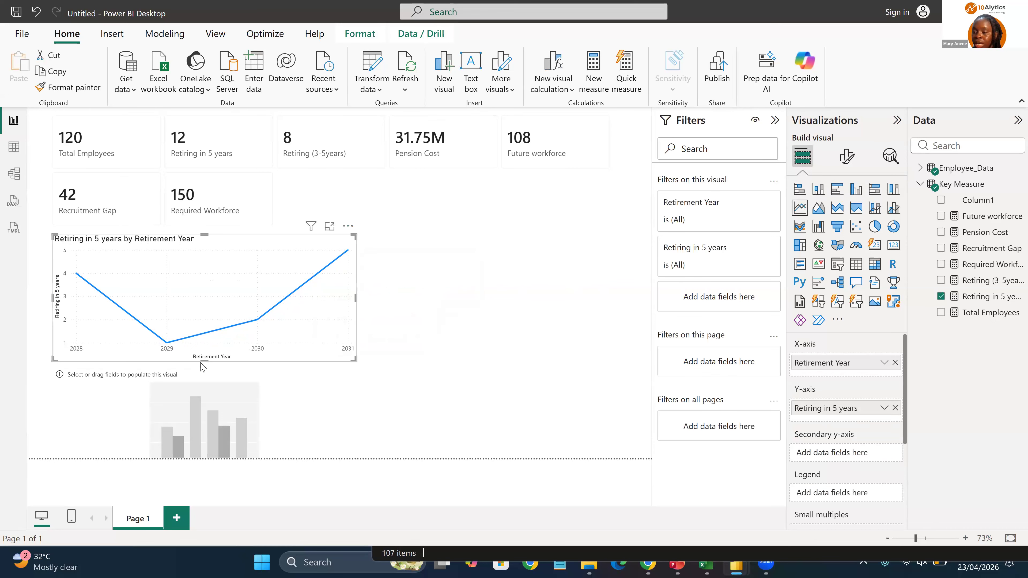
left_click_drag(206, 363, 207, 334)
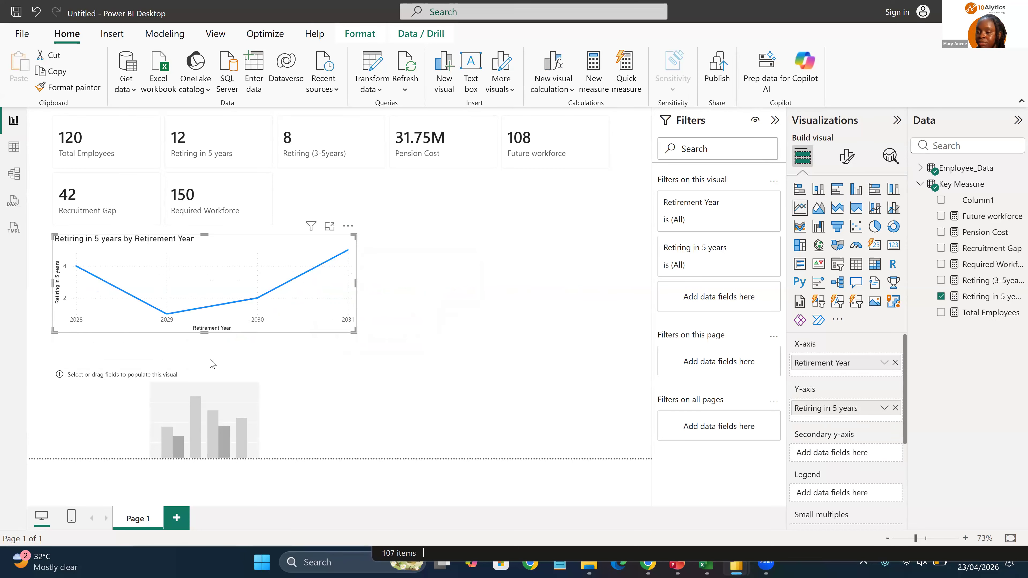
left_click(207, 370)
left_click_drag(207, 370, 205, 347)
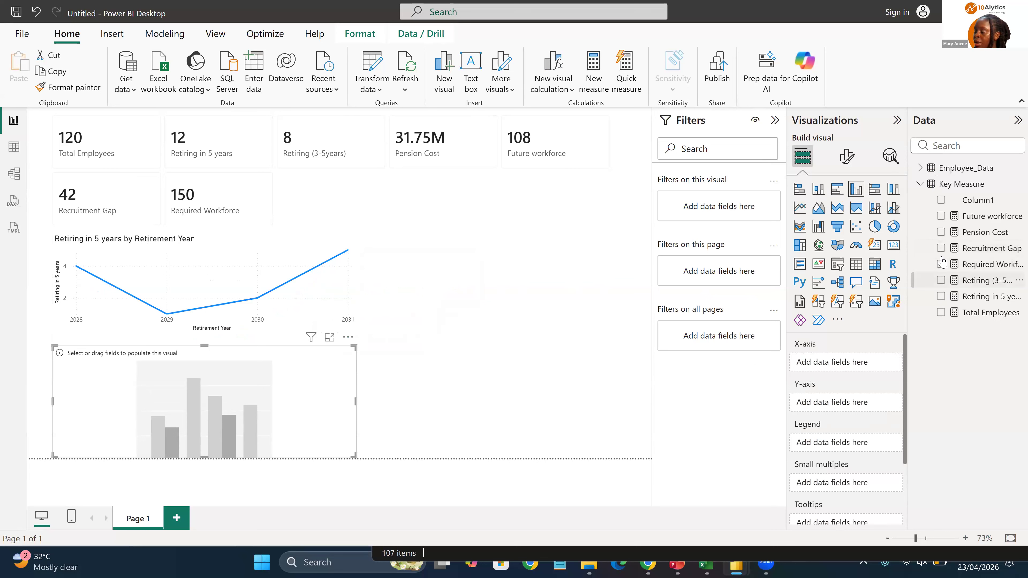
Step: Show the Pension Cost measure by Department in the clustered column chart
left_click(940, 232)
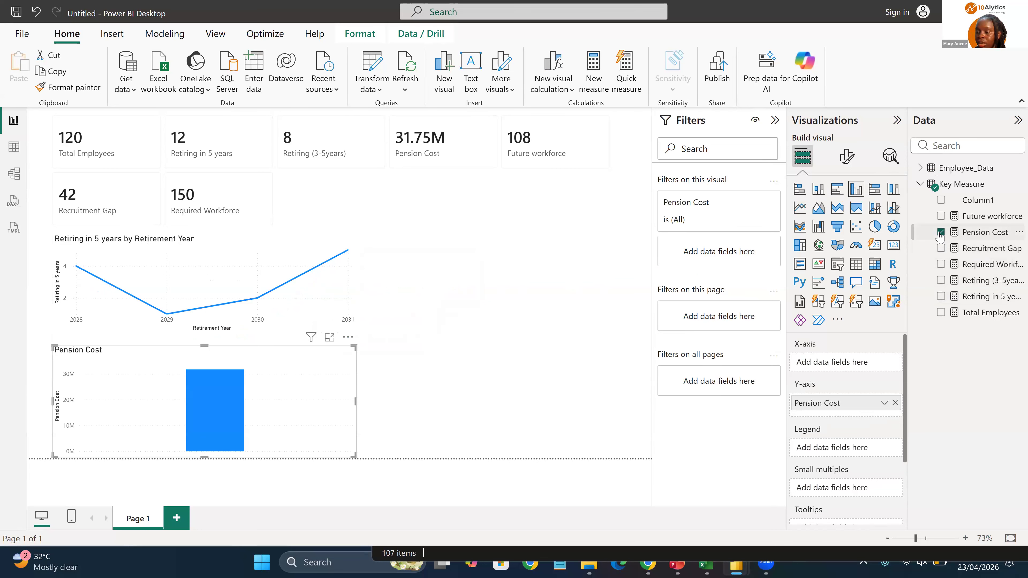
left_click(920, 168)
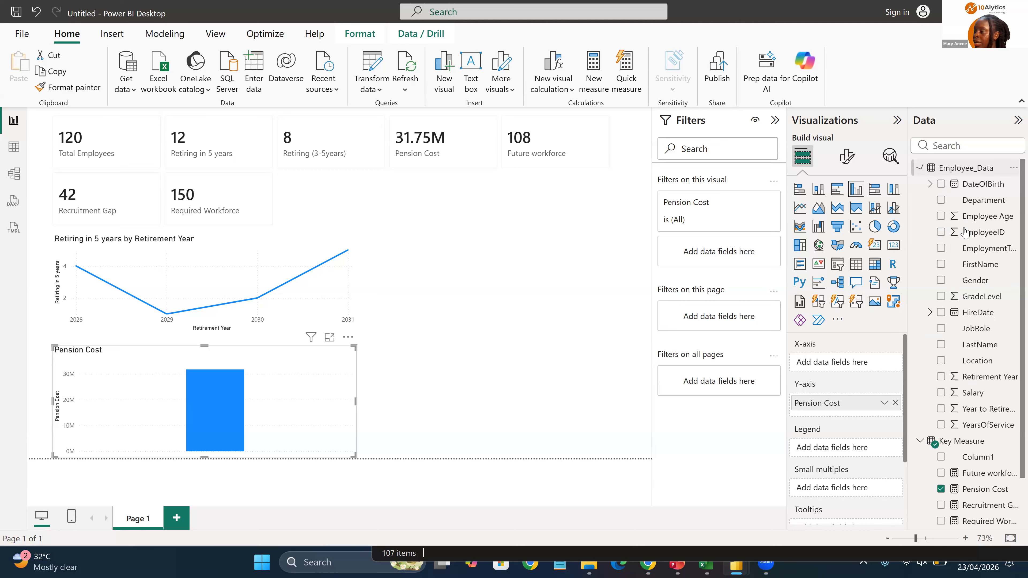
left_click(940, 200)
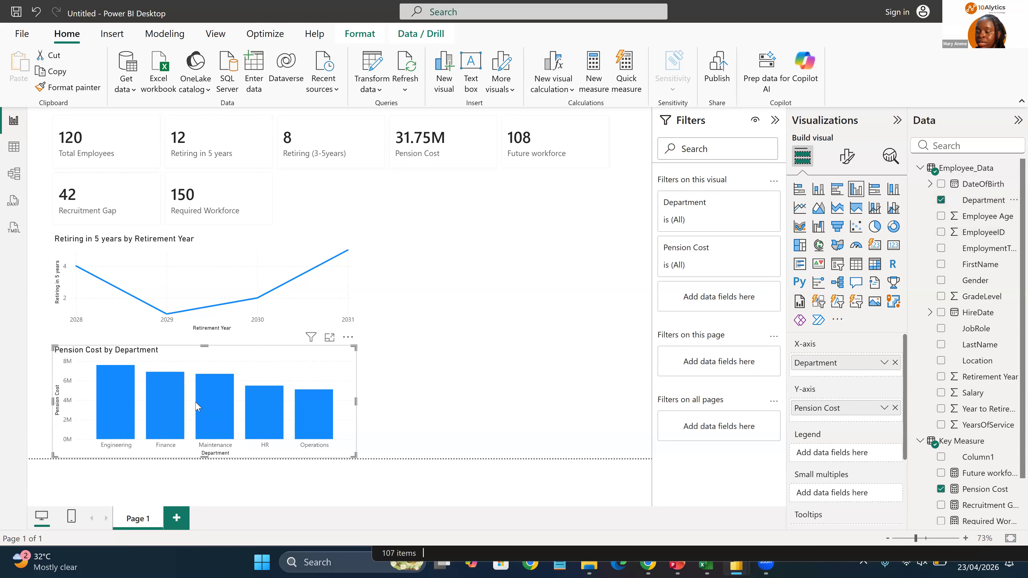
Step: View the Pension Cost by Department chart in focus mode, examine the Engineering column's value, and return to the report
left_click(334, 343)
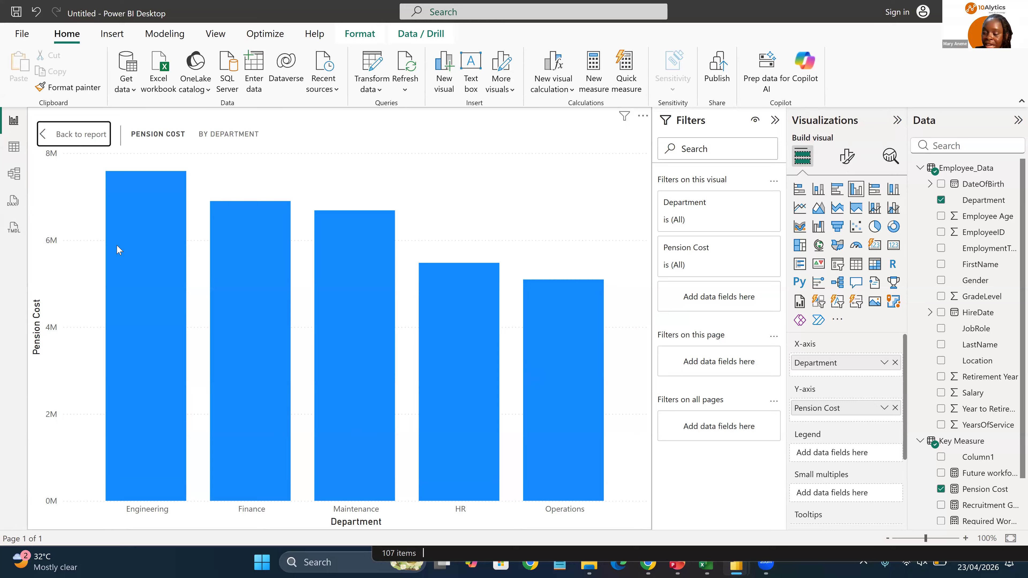
mouse_move(117, 246)
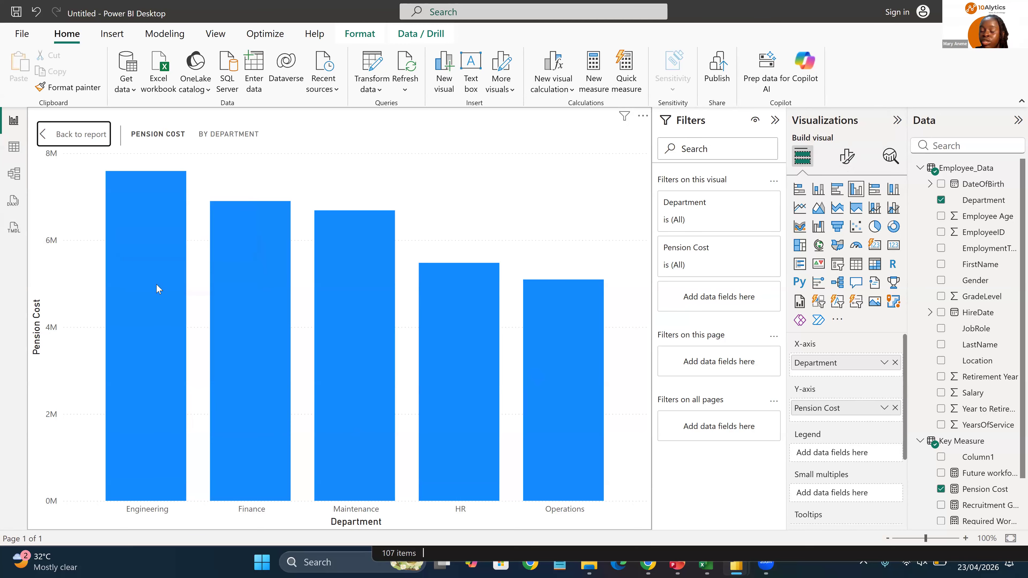
mouse_move(157, 285)
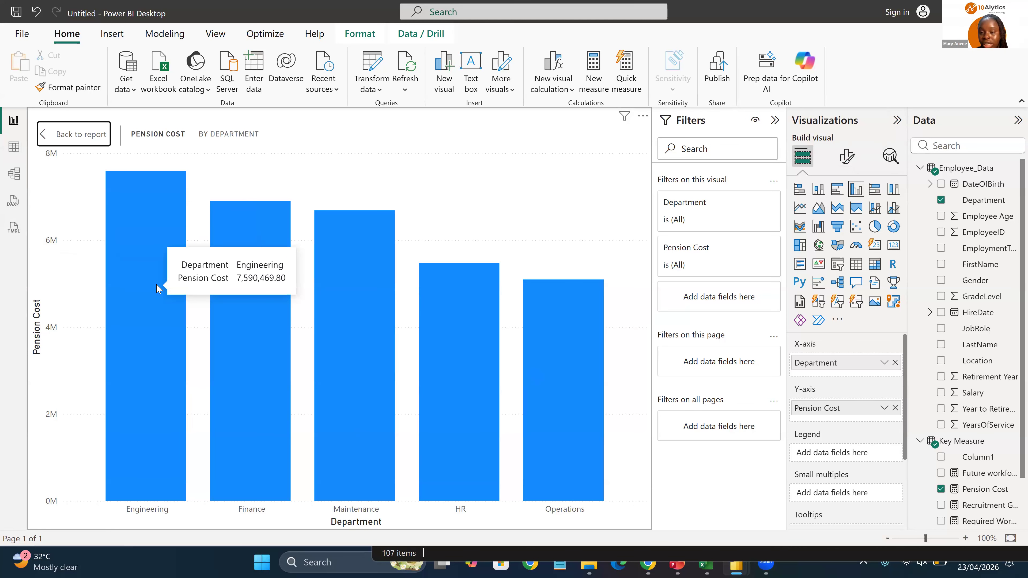
left_click(71, 137)
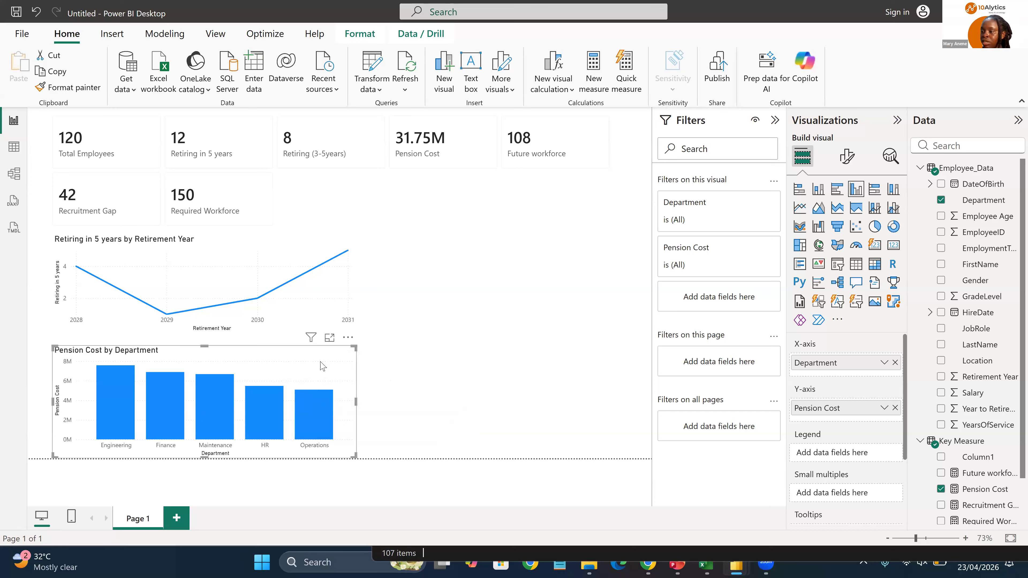
Step: Reduce the height of the multi-card visual from its lower edge to leave more space above the charts
left_click(515, 233)
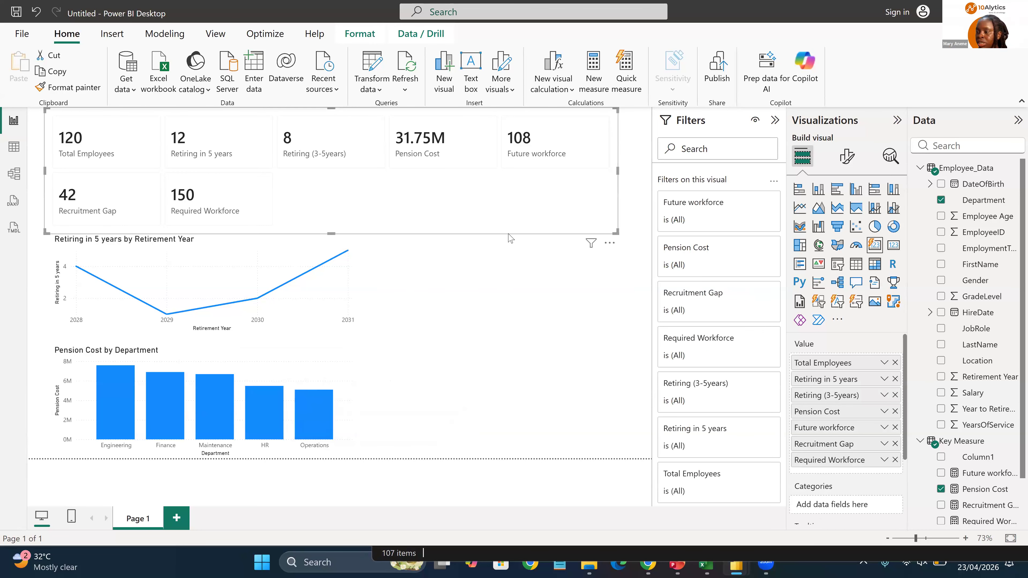
left_click(635, 205)
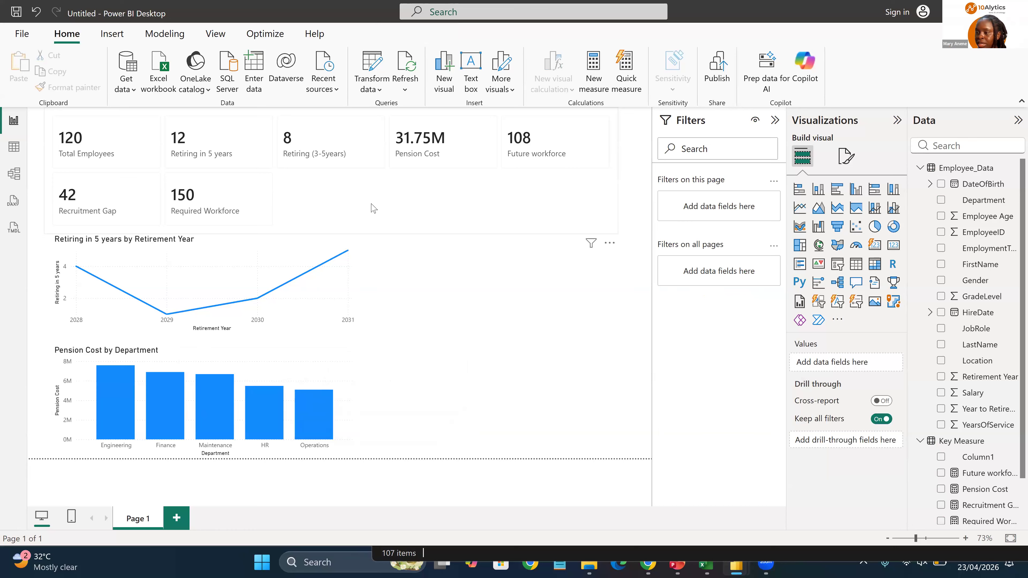
left_click(290, 232)
left_click_drag(334, 233, 336, 202)
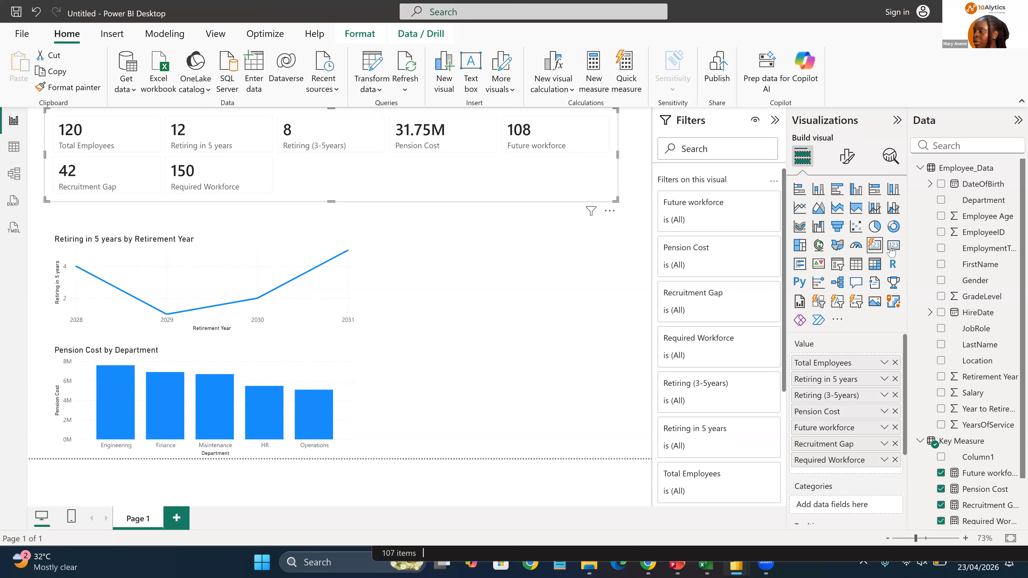
Step: Add an empty matrix visual beside the line chart, move it up under the cards, and increase its height
left_click(522, 257)
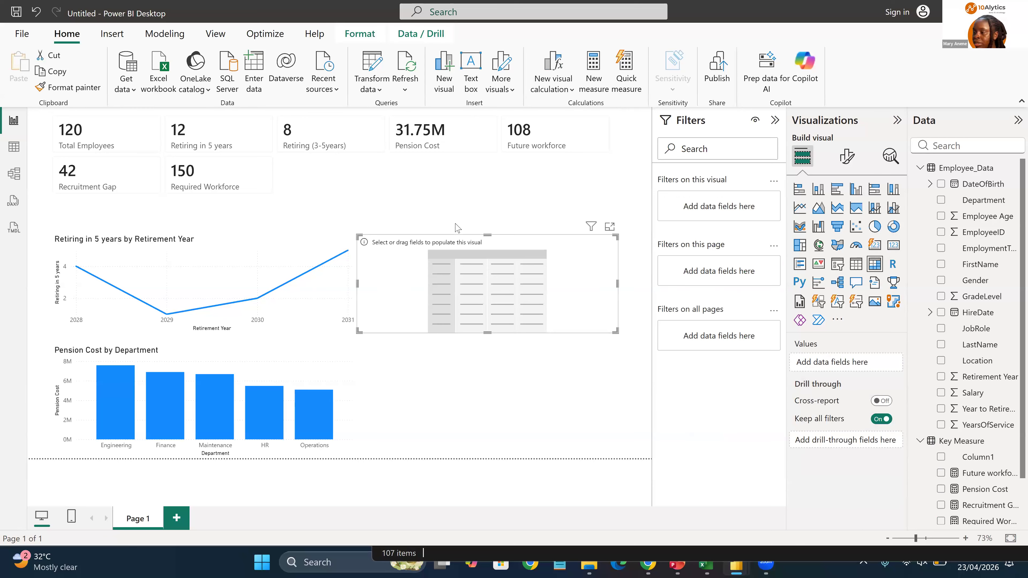
left_click_drag(508, 243, 486, 170)
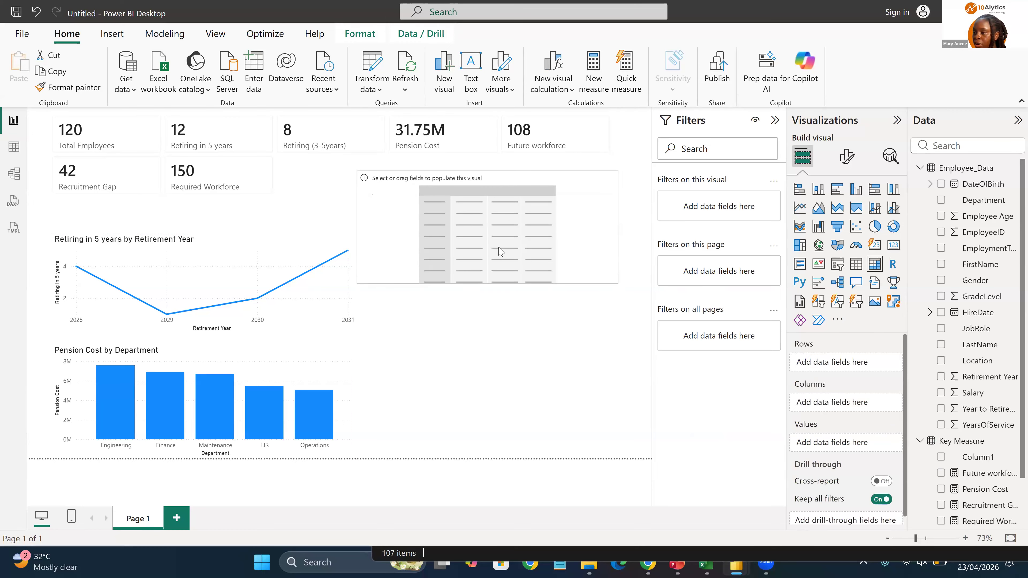
left_click_drag(486, 280, 509, 288)
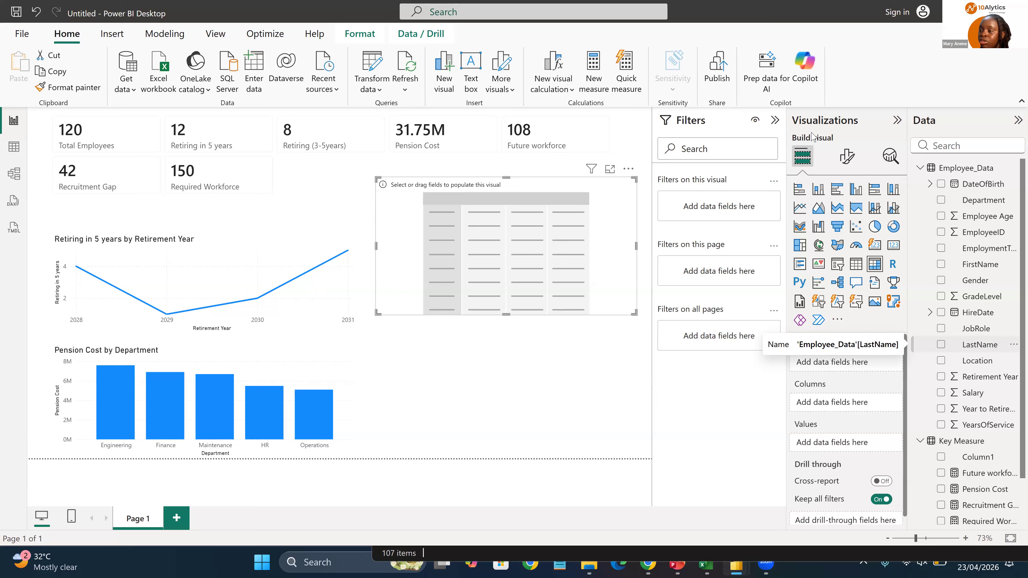
Step: In Power Query, start merging the FirstName and LastName columns of Employee_Data with a space as the separator
left_click(379, 69)
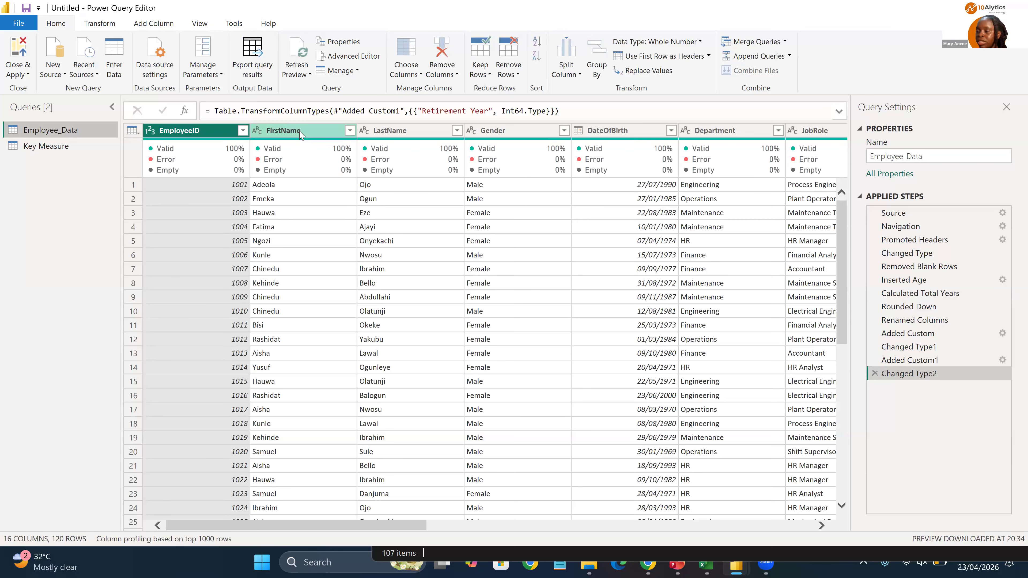
left_click(301, 130)
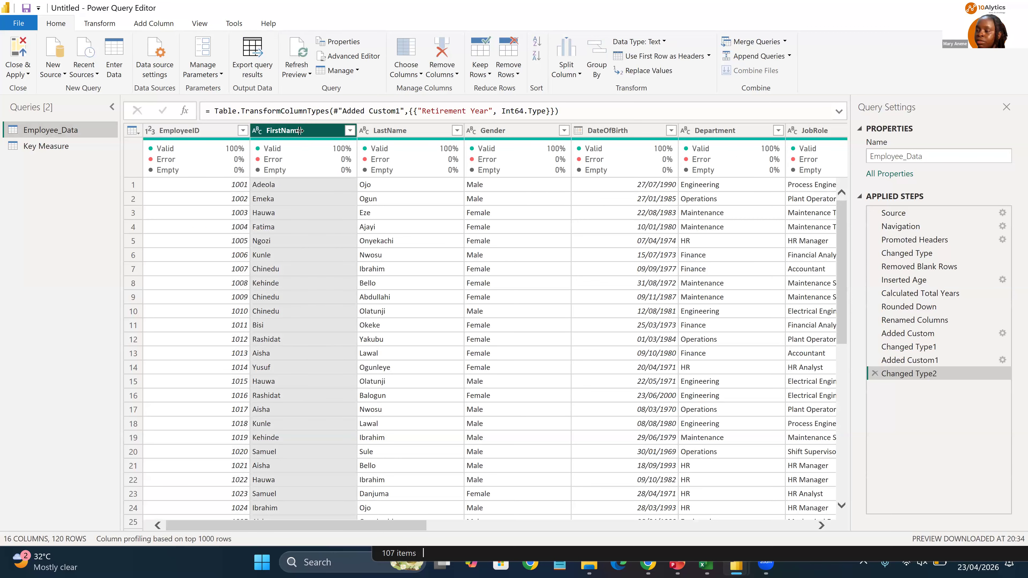
left_click(378, 130, "ctrl")
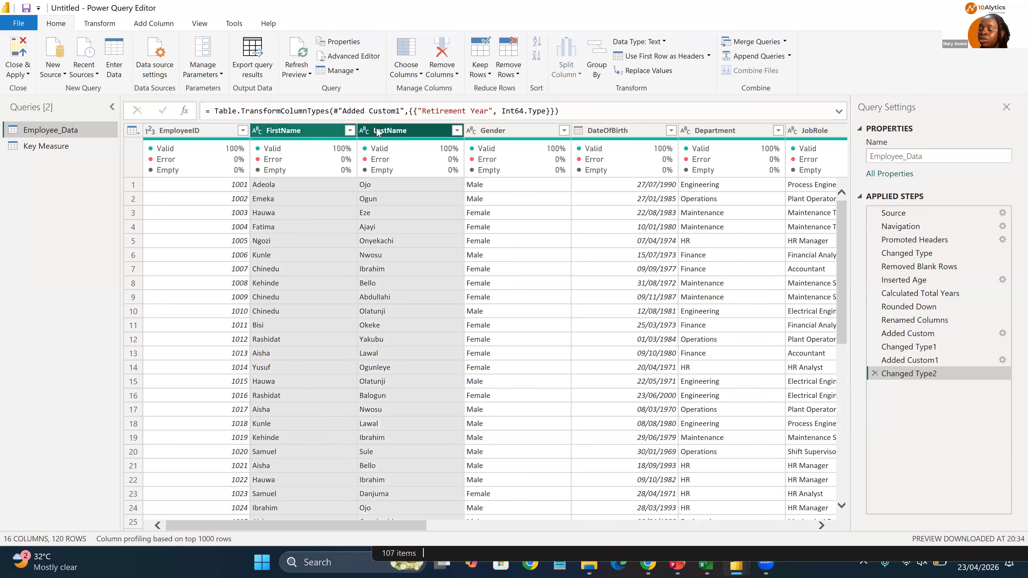
right_click(377, 131)
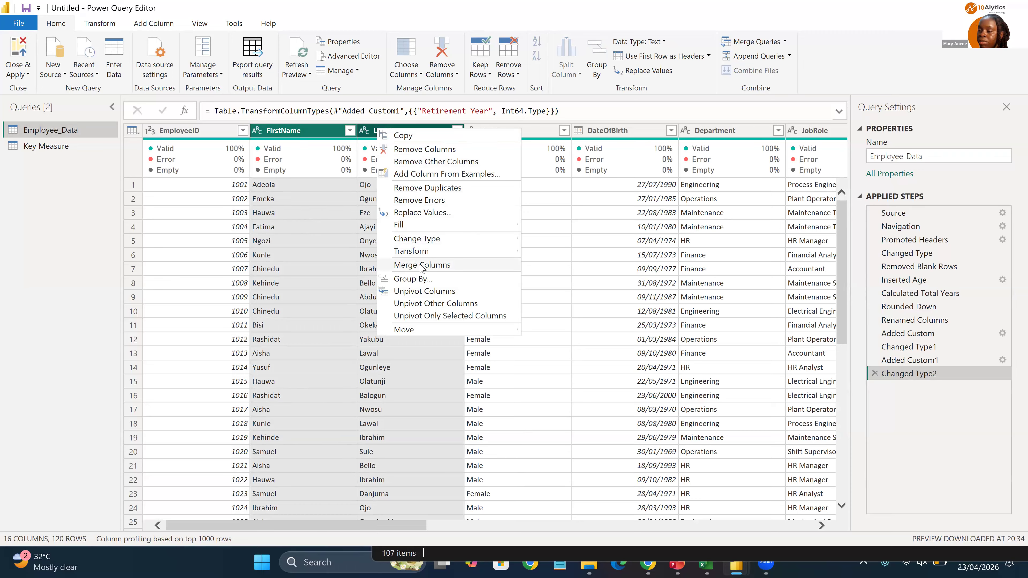
key("Escape")
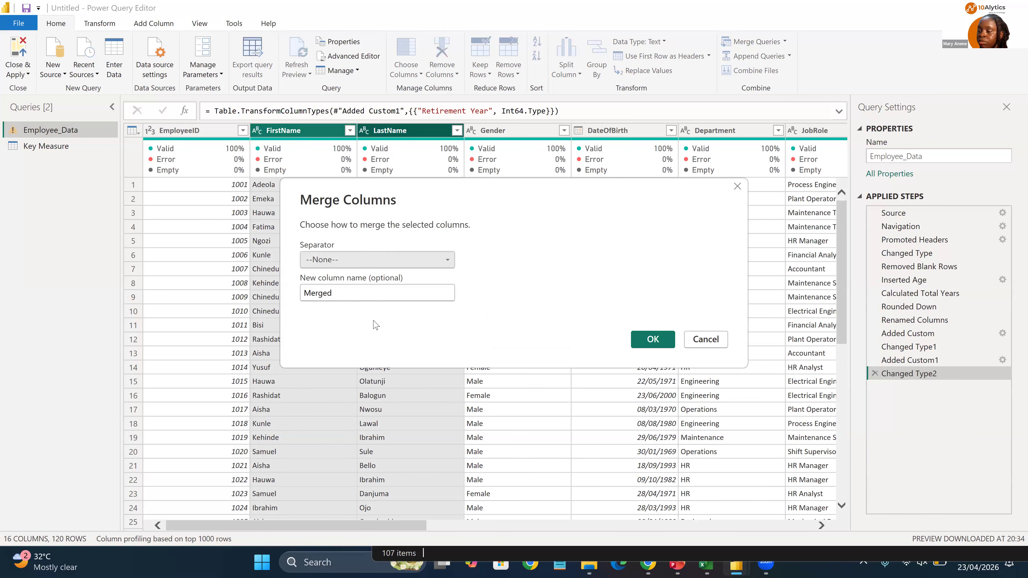
left_click(395, 268)
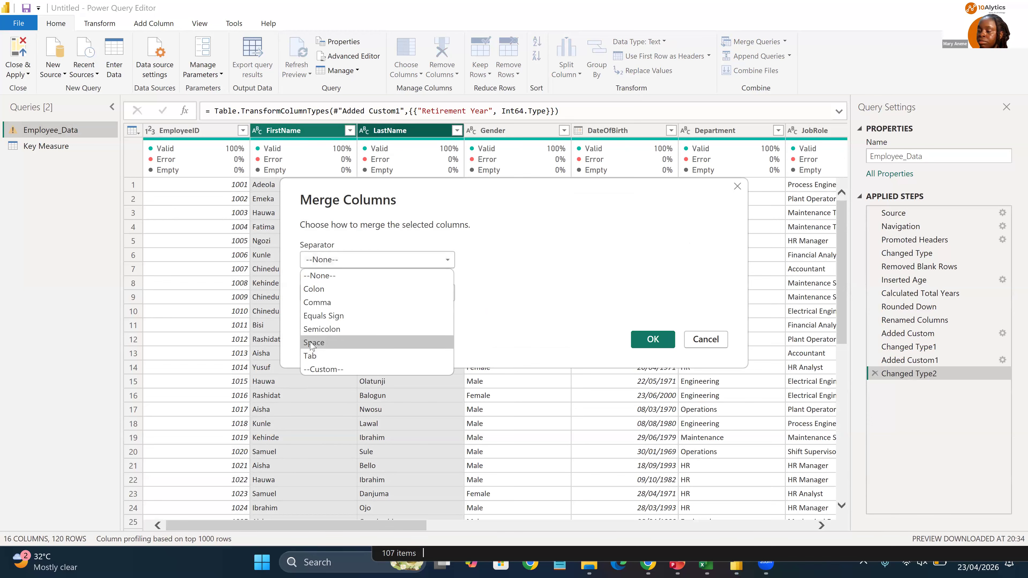
left_click(312, 342)
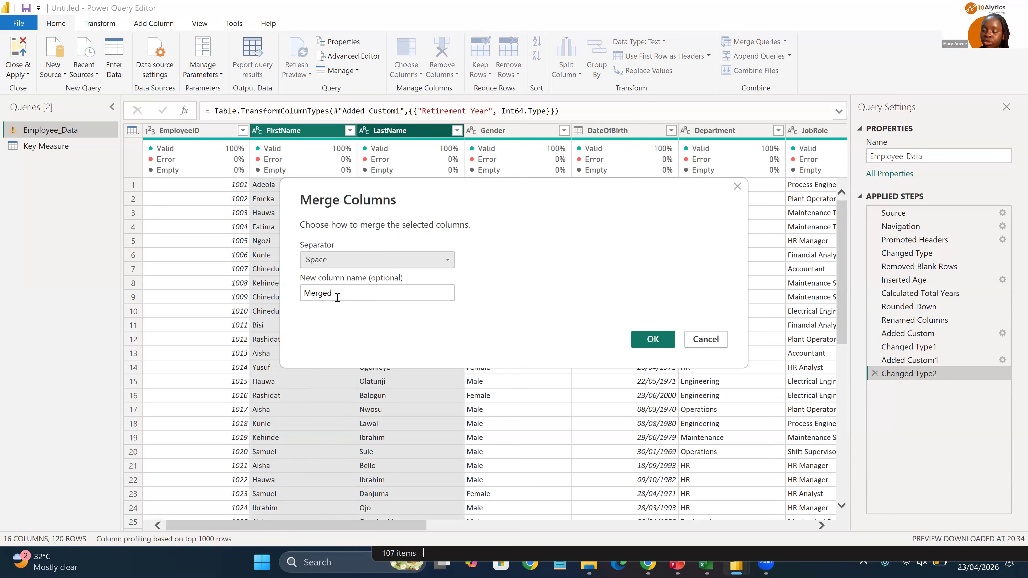
Step: Name the merged column Employee_Name and complete the merge
key("Tab")
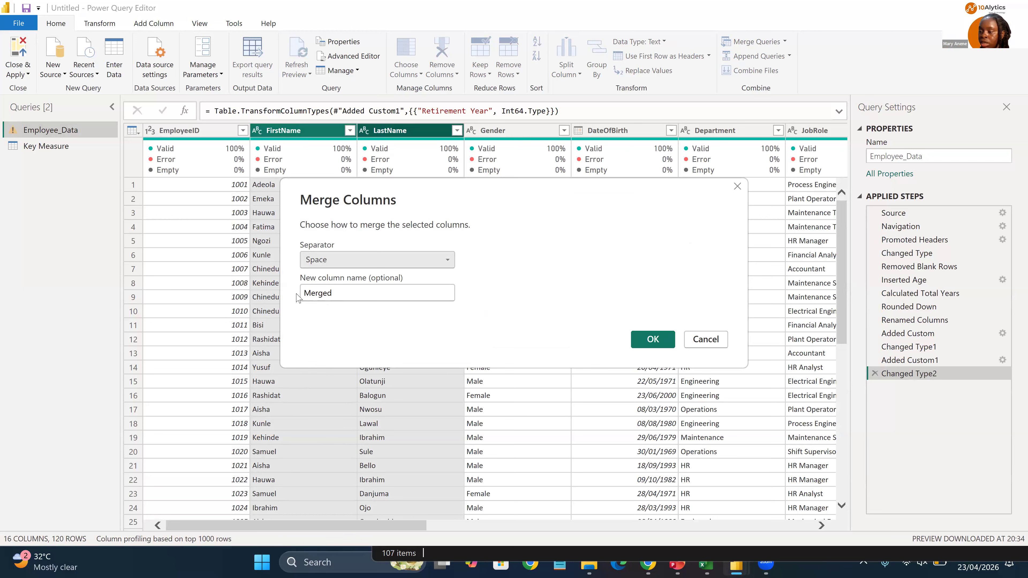
left_click_drag(329, 293, 298, 294)
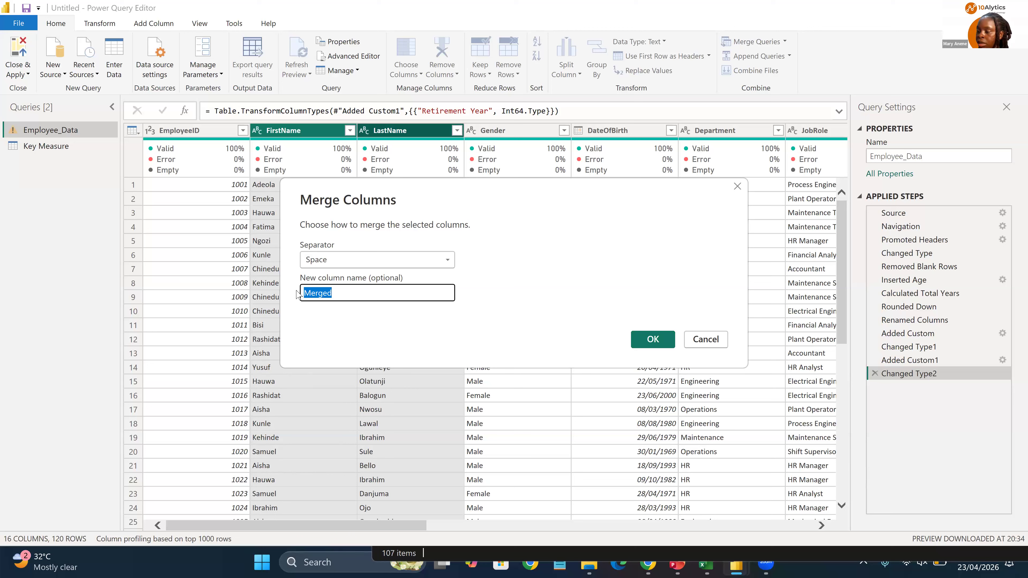
key("BackSpace")
type("Employee Name")
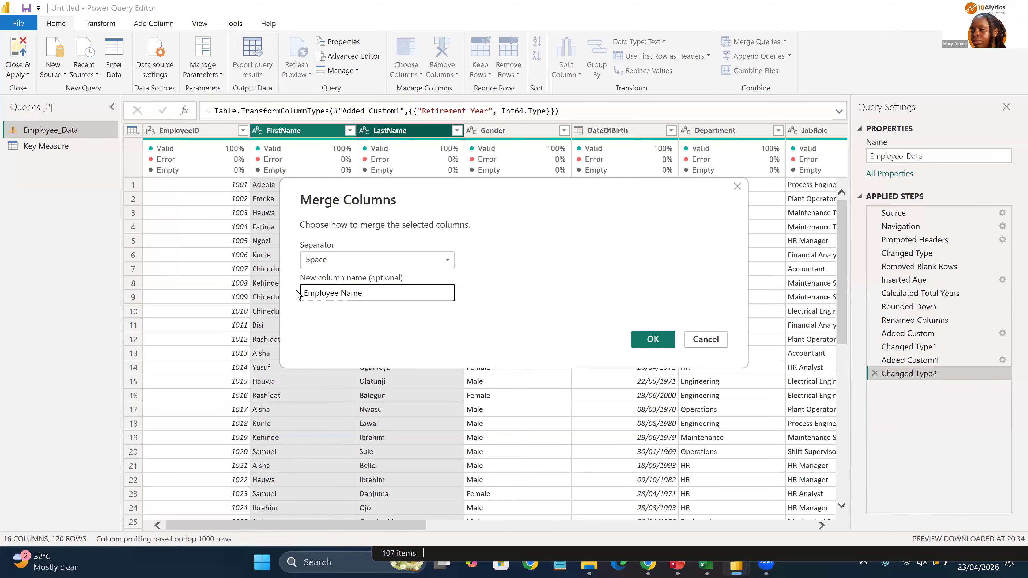
left_click(343, 294)
key("BackSpace")
type("_")
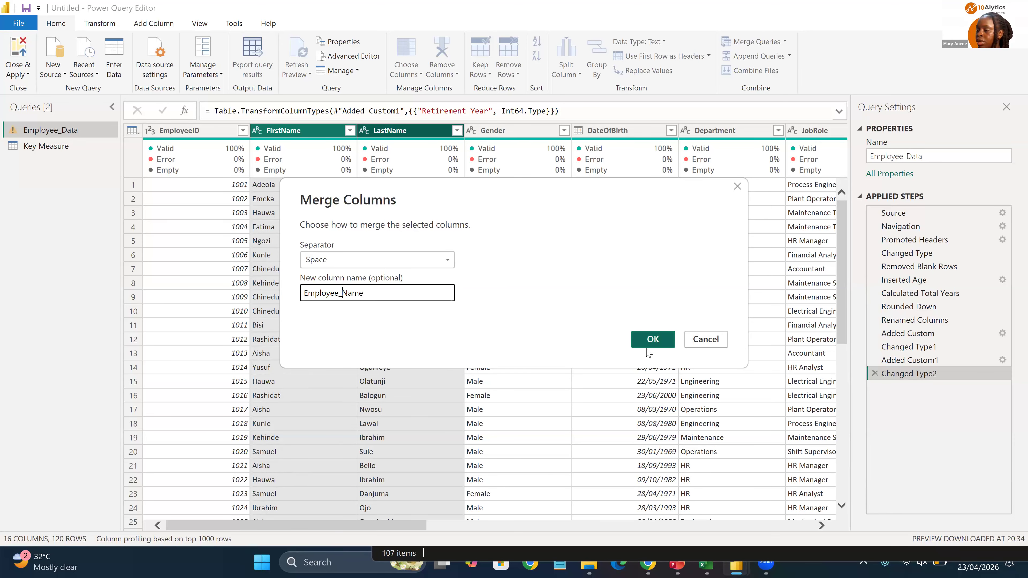
left_click(642, 339)
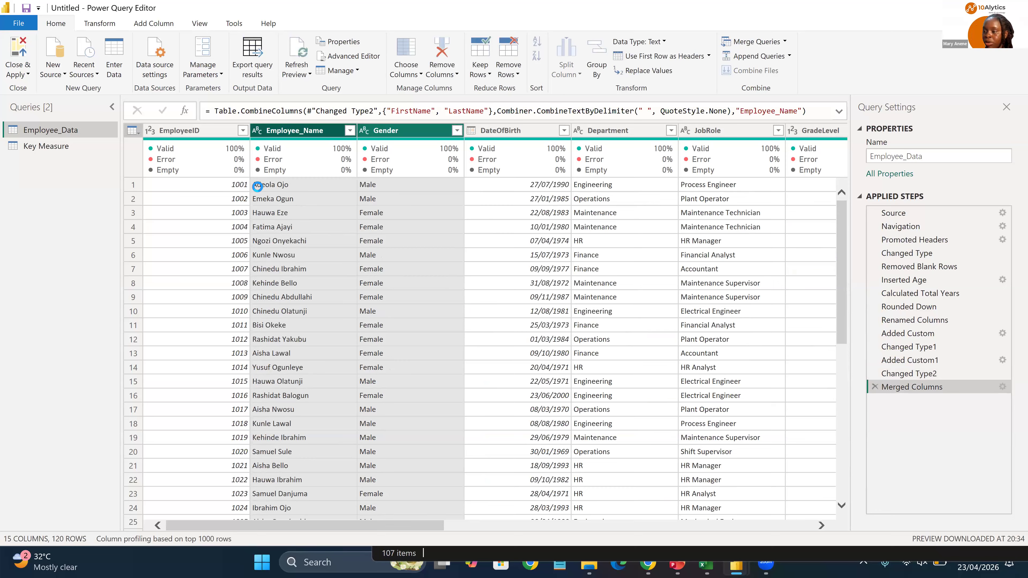
Step: Apply the query changes to the report and show Employee_Name as the matrix rows in focus mode
left_click(270, 199)
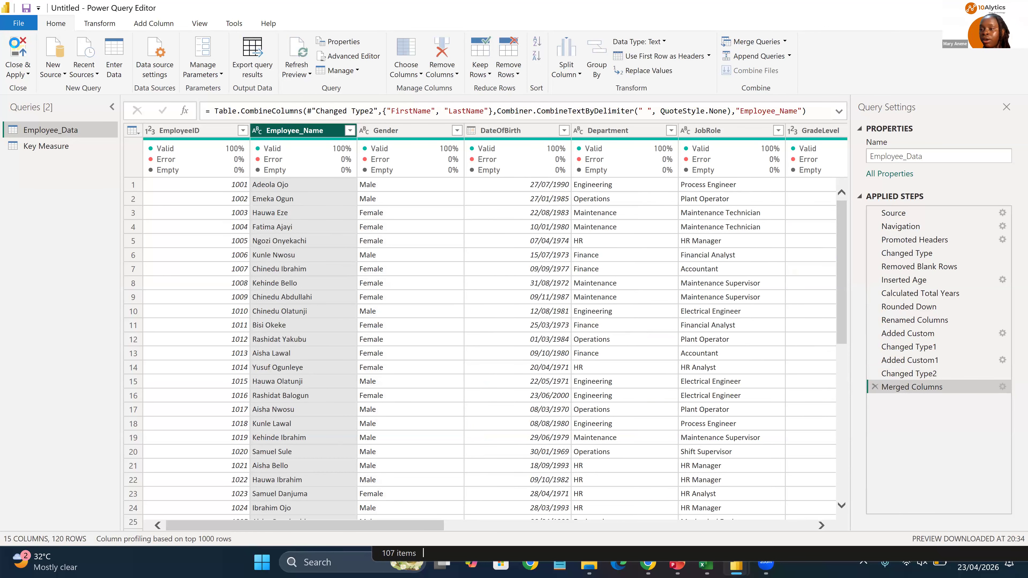
left_click(16, 48)
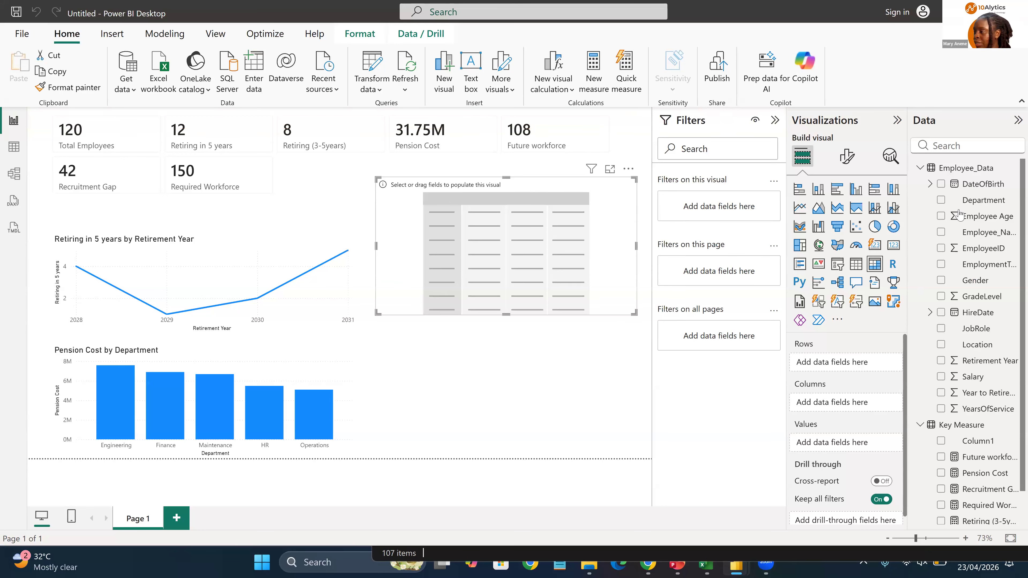
left_click(941, 233)
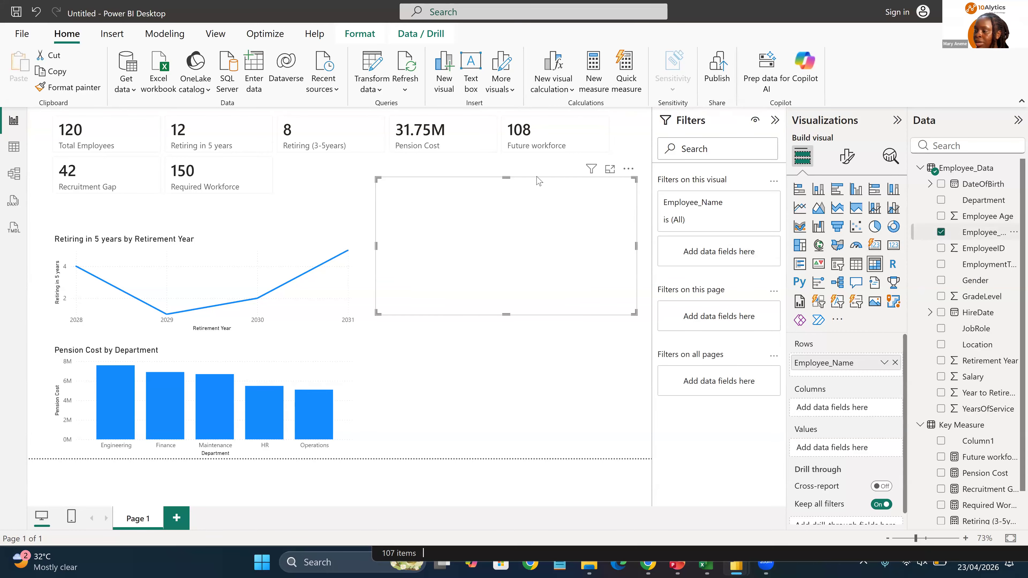
left_click(610, 170)
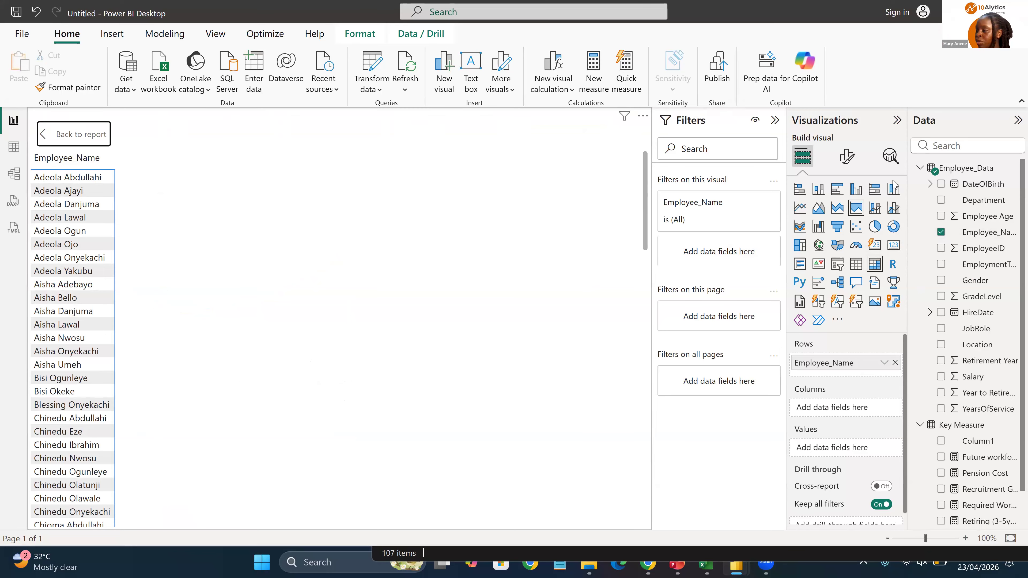
Step: Add Department, Employee Age and Year to Retirement as values of the matrix, leaving its columns empty
left_click(941, 200)
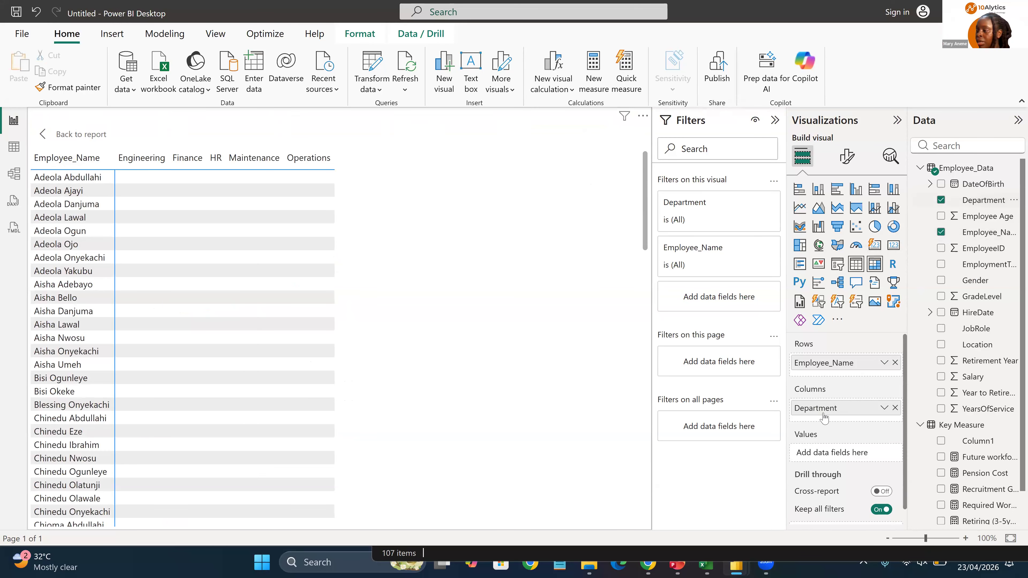
left_click_drag(830, 413, 830, 459)
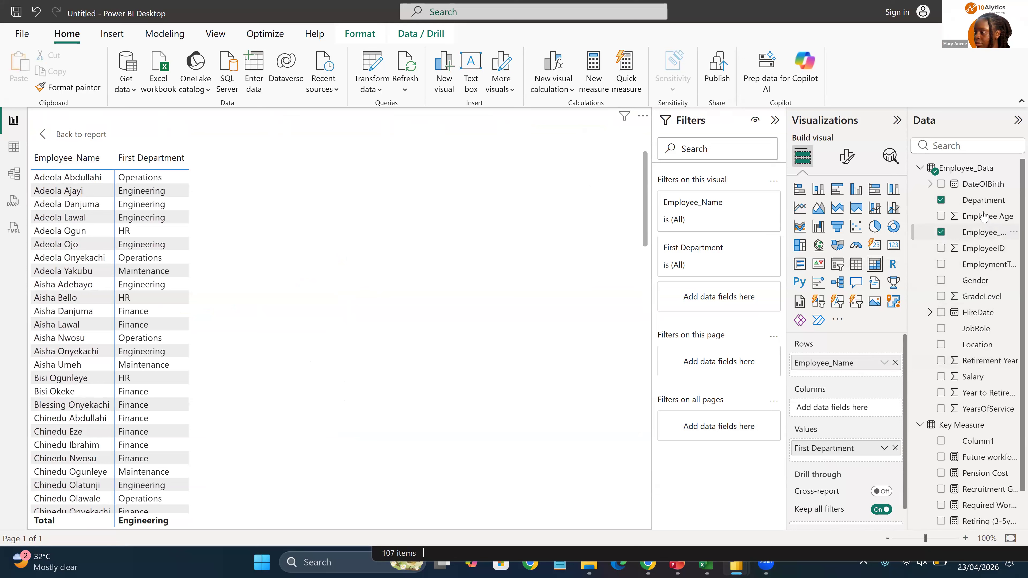
left_click_drag(977, 221, 845, 458)
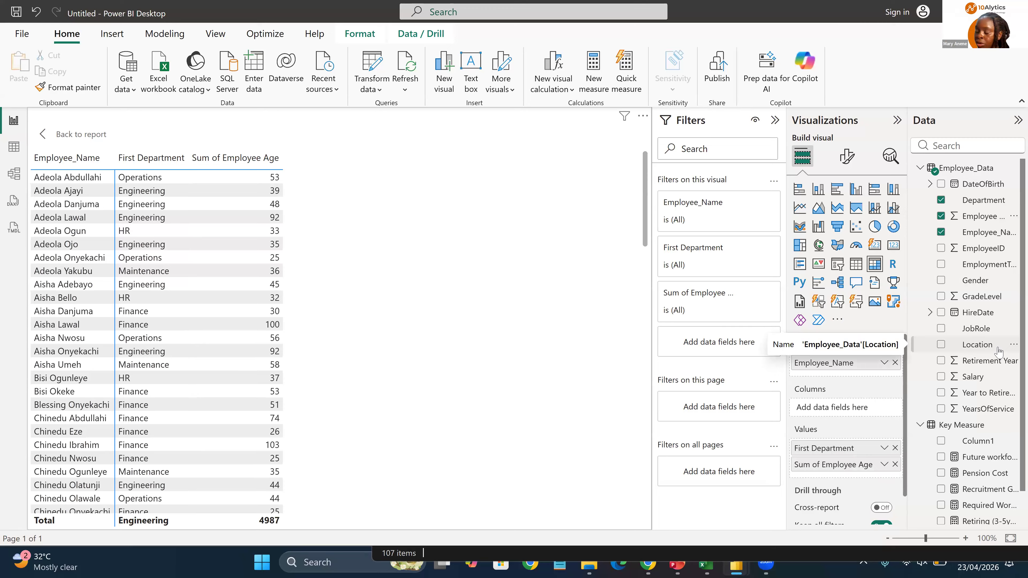
left_click_drag(960, 393, 838, 474)
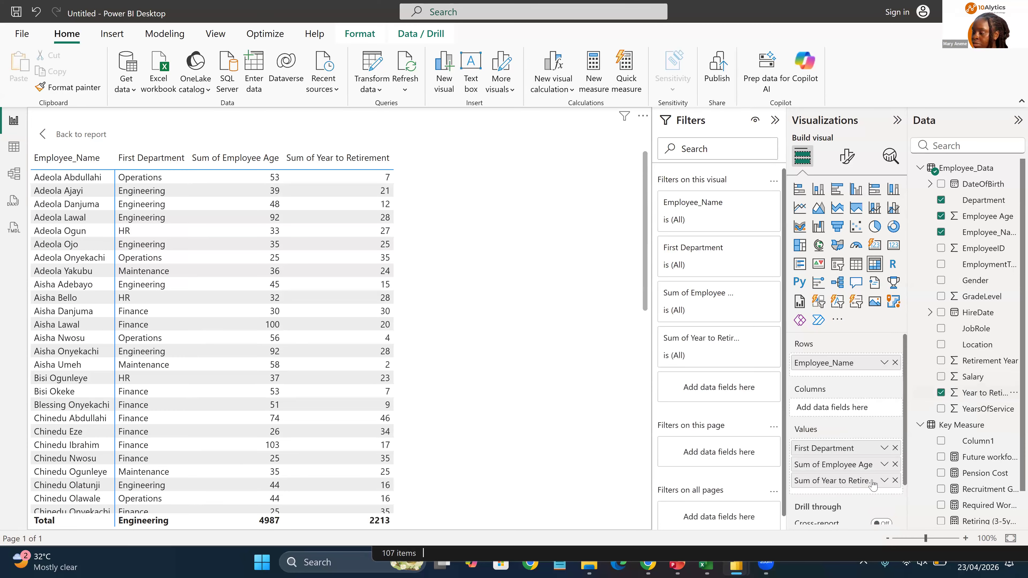
Step: Rename the three matrix value fields to Year to Retirement, Employee Age and Department, without their aggregation prefixes
double_click(837, 482)
left_click_drag(814, 480, 774, 478)
key("BackSpace")
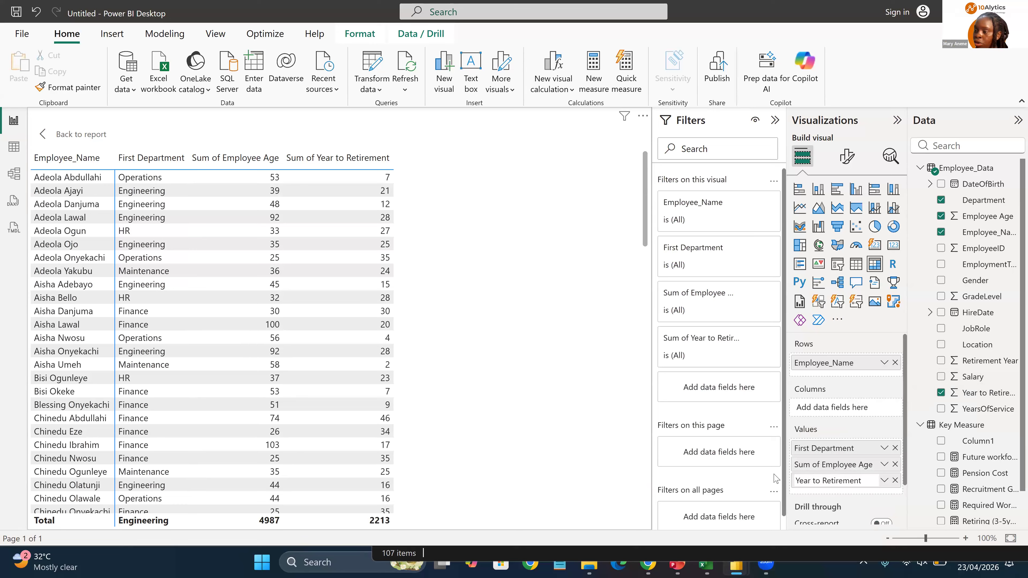
key("Return")
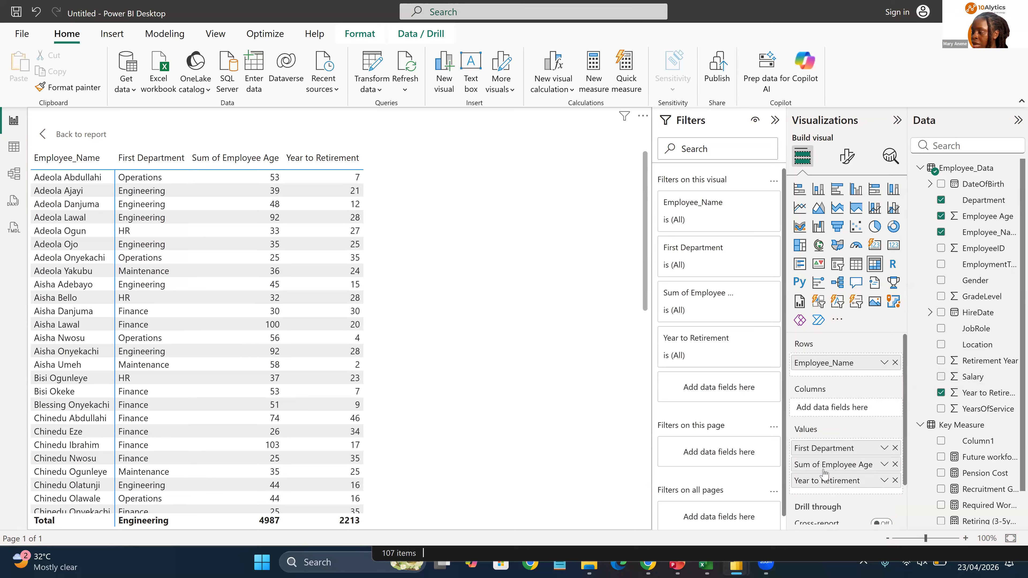
double_click(824, 470)
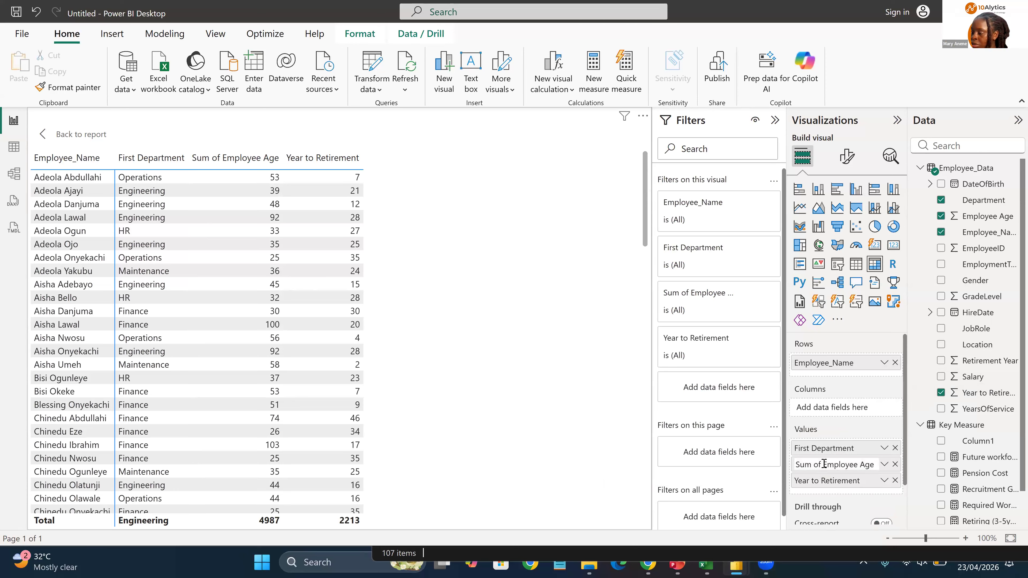
left_click_drag(823, 466, 771, 468)
key("BackSpace")
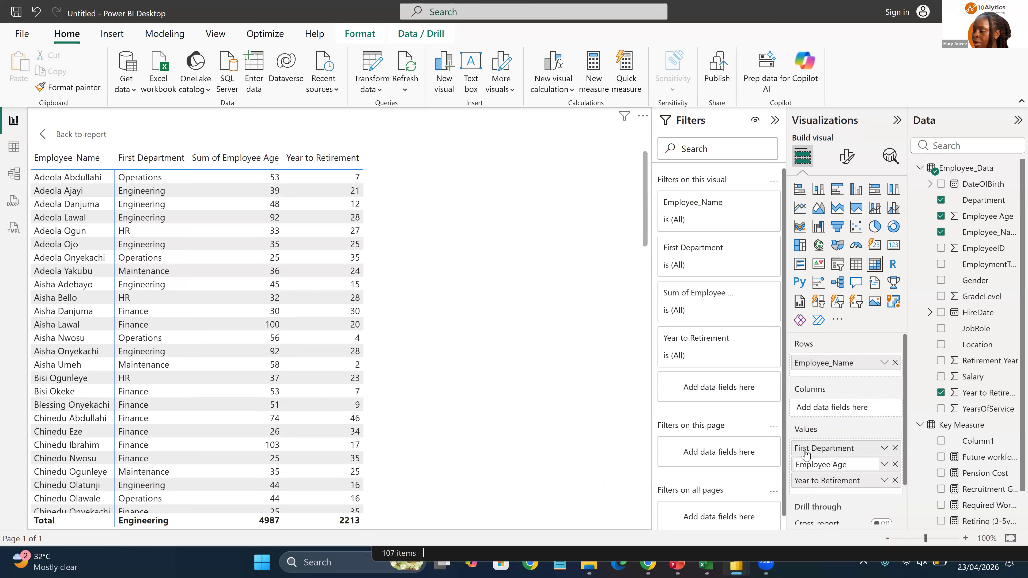
double_click(807, 449)
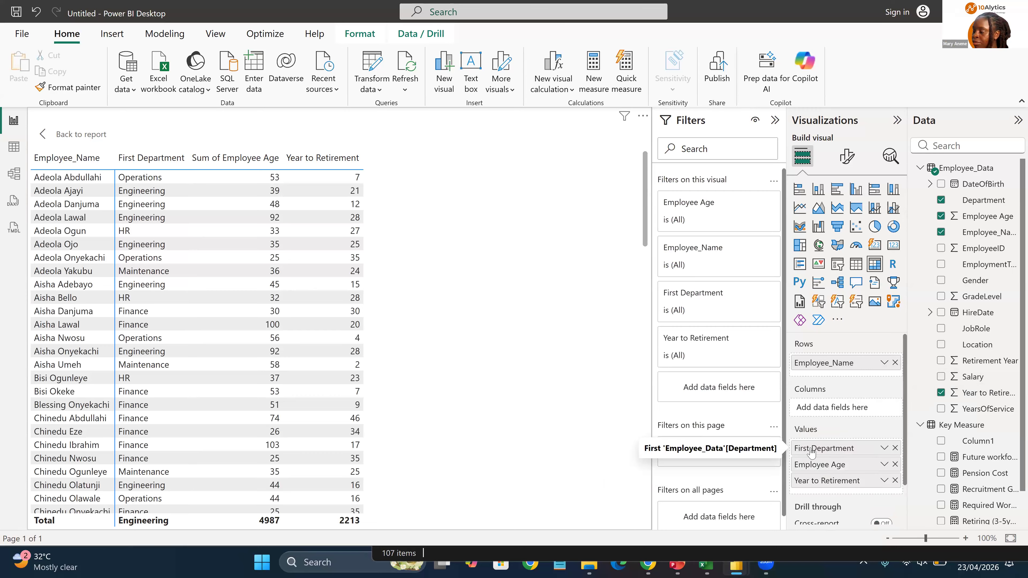
left_click_drag(812, 448, 788, 448)
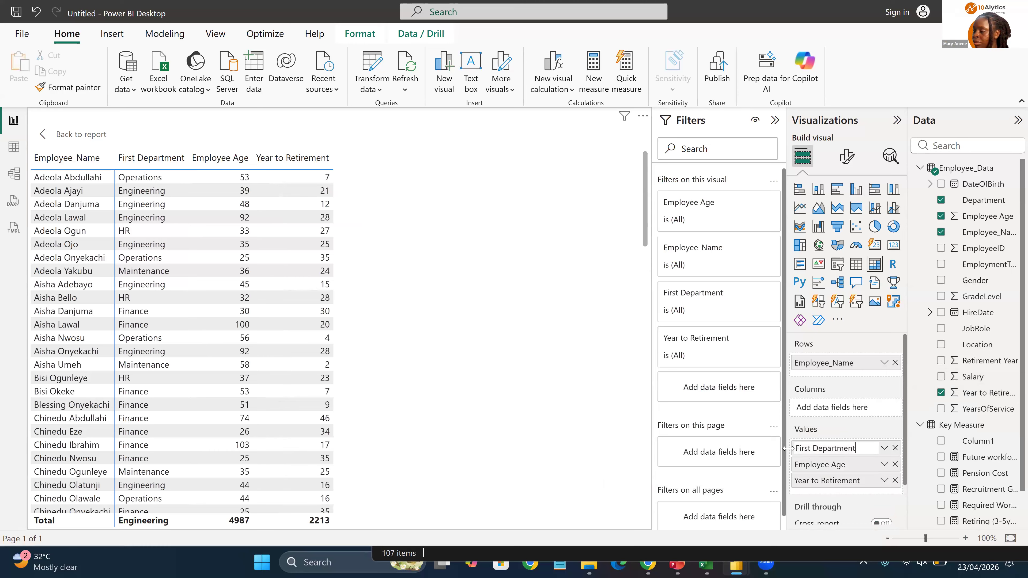
key("BackSpace")
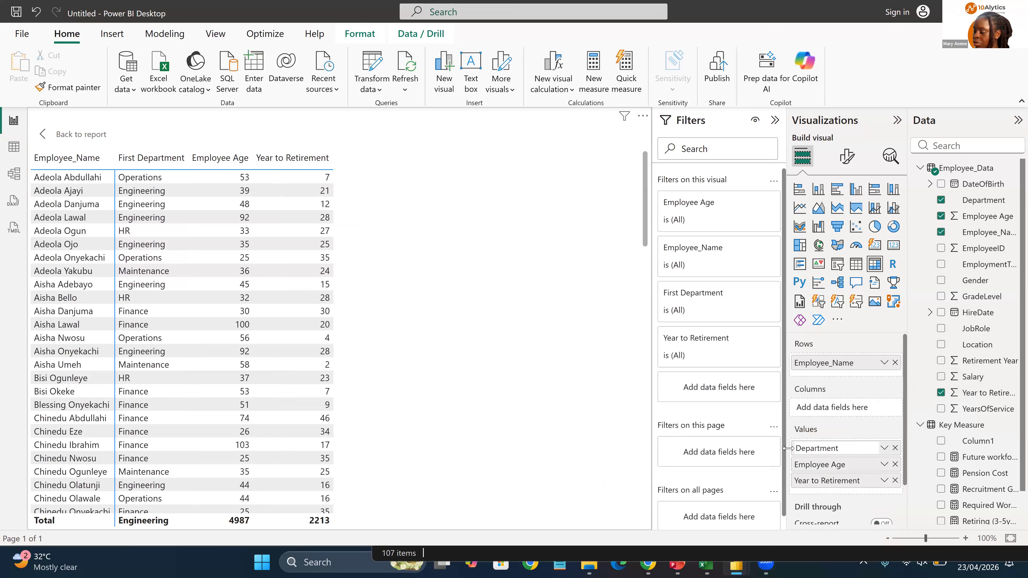
key("Return")
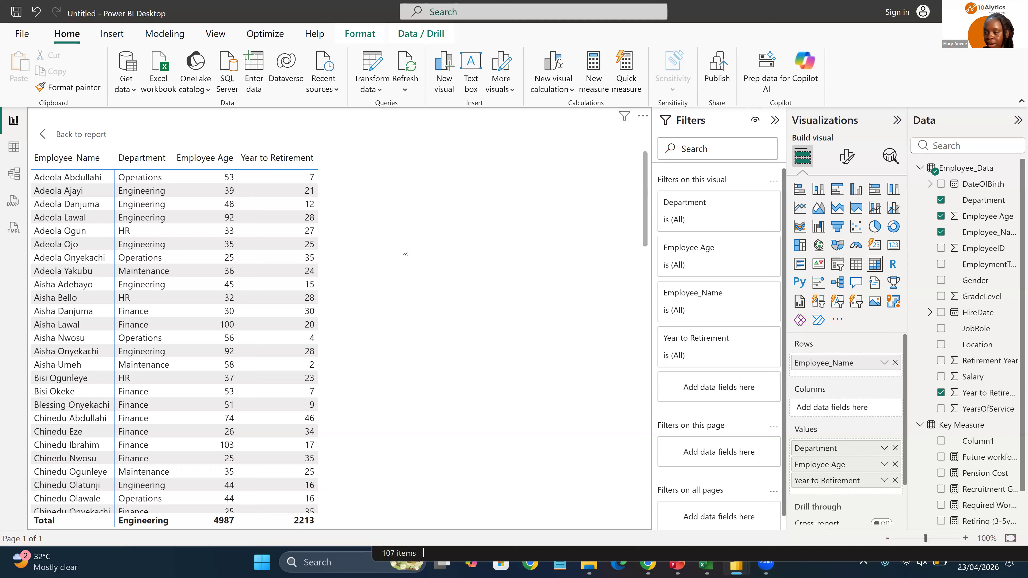
Step: Turn on background color in the matrix's cell elements for the Year to Retirement series
left_click(847, 158)
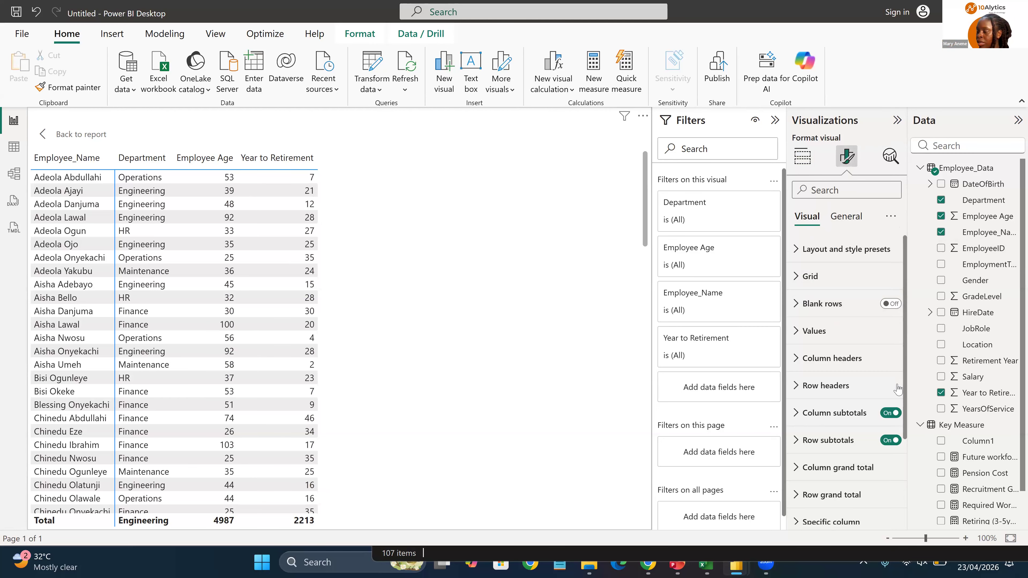
scroll(897, 390, "down", 3)
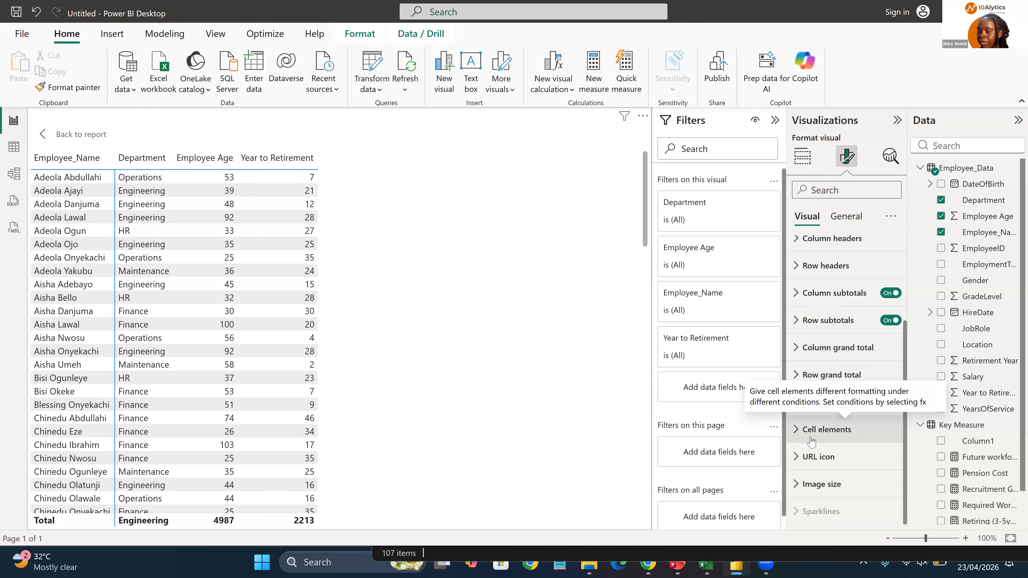
left_click(811, 441)
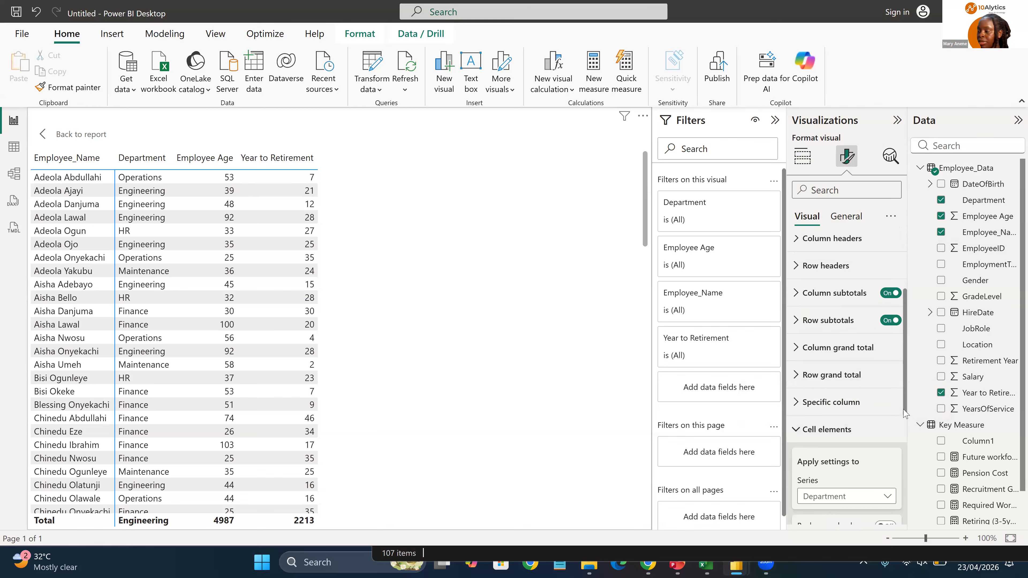
scroll(906, 448, "down", 2)
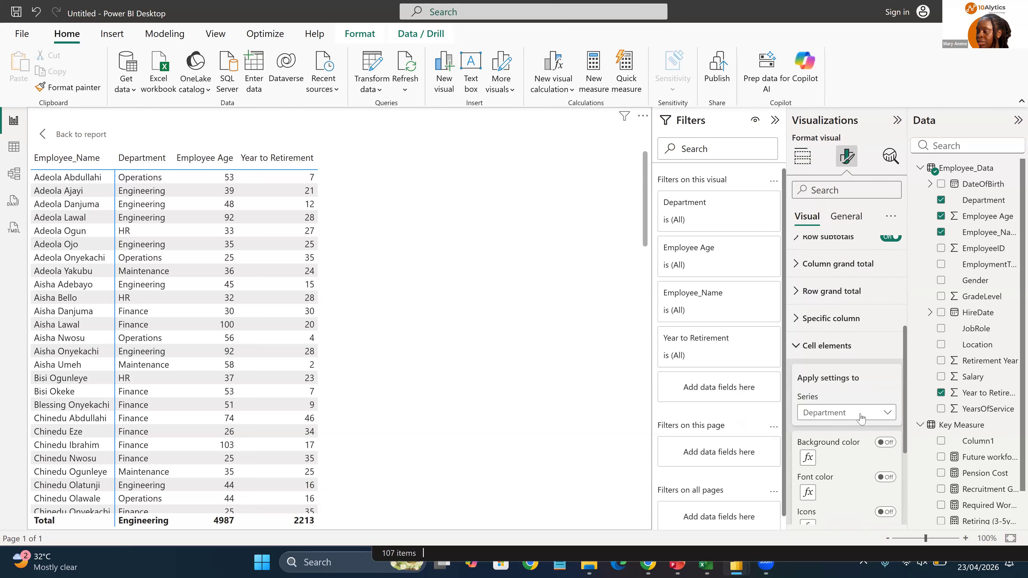
left_click(861, 418)
left_click(850, 469)
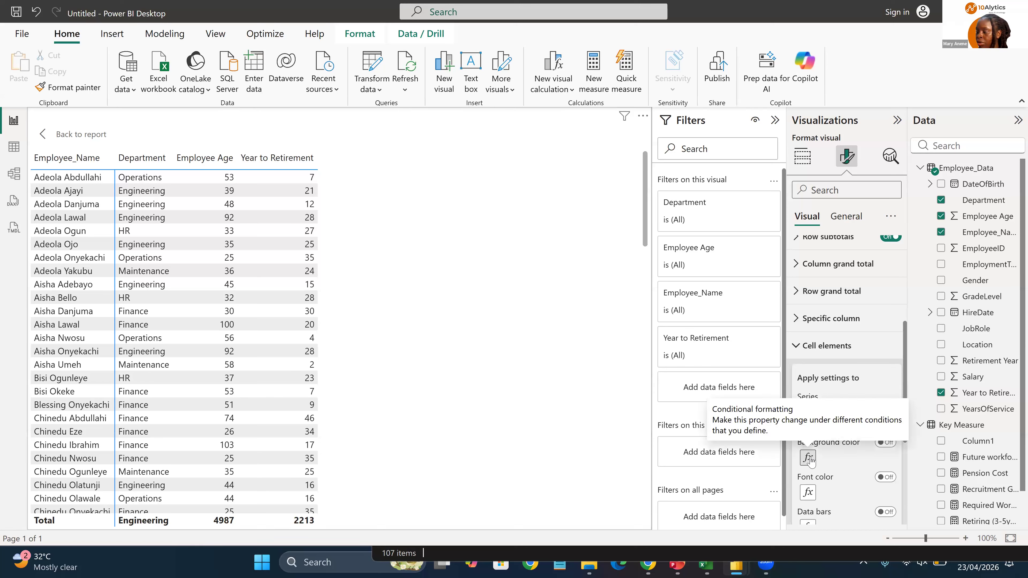
left_click(886, 442)
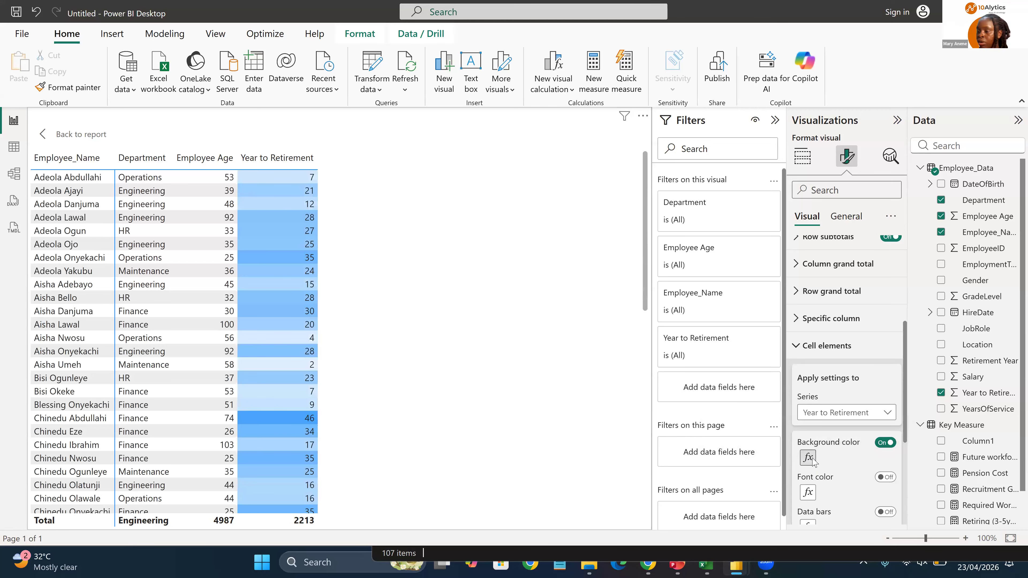
Step: Switch the background color format style to Rules and set the first rule's lower bound to >= 0 as a Number
left_click(808, 458)
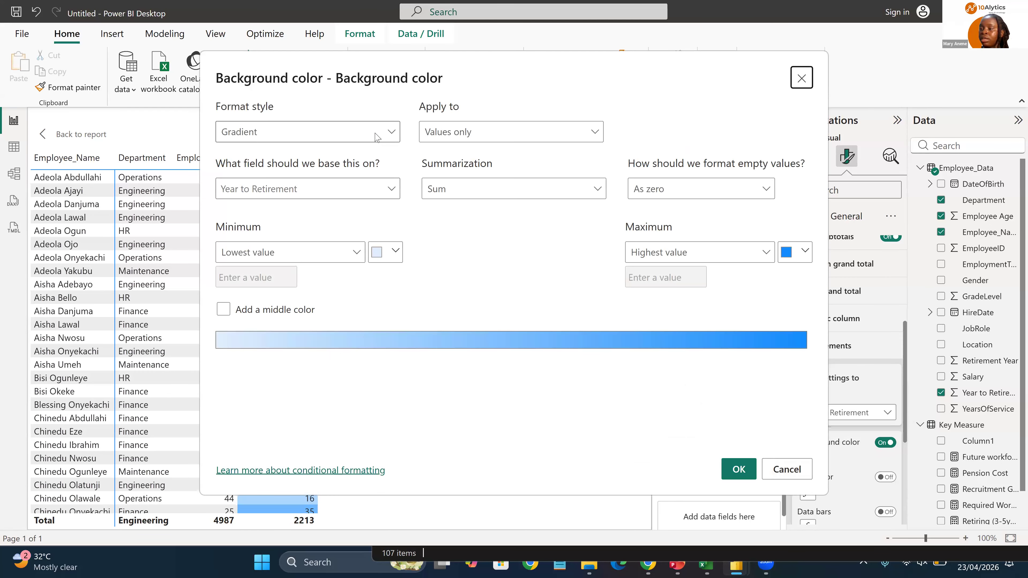
left_click(374, 133)
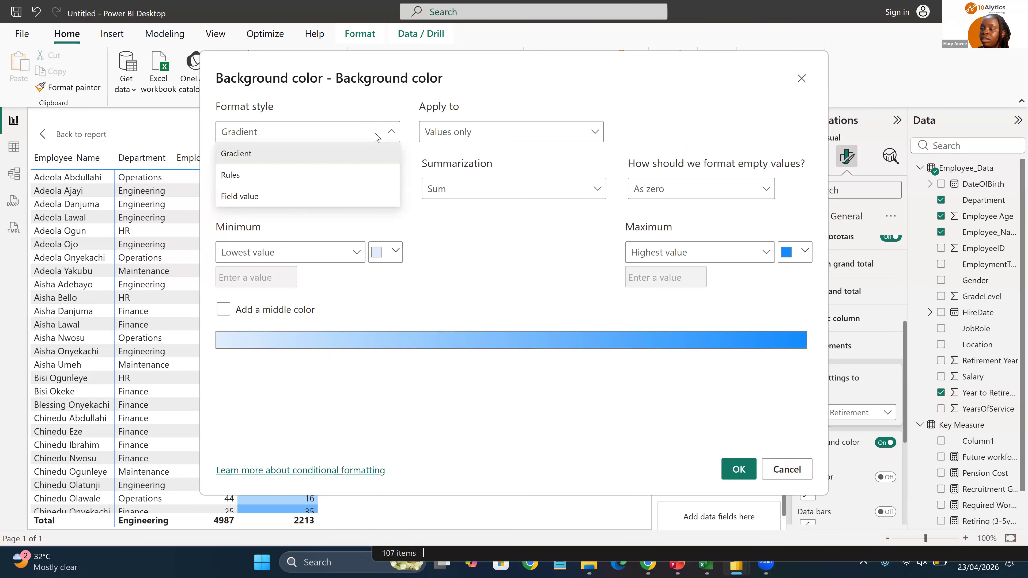
left_click(339, 177)
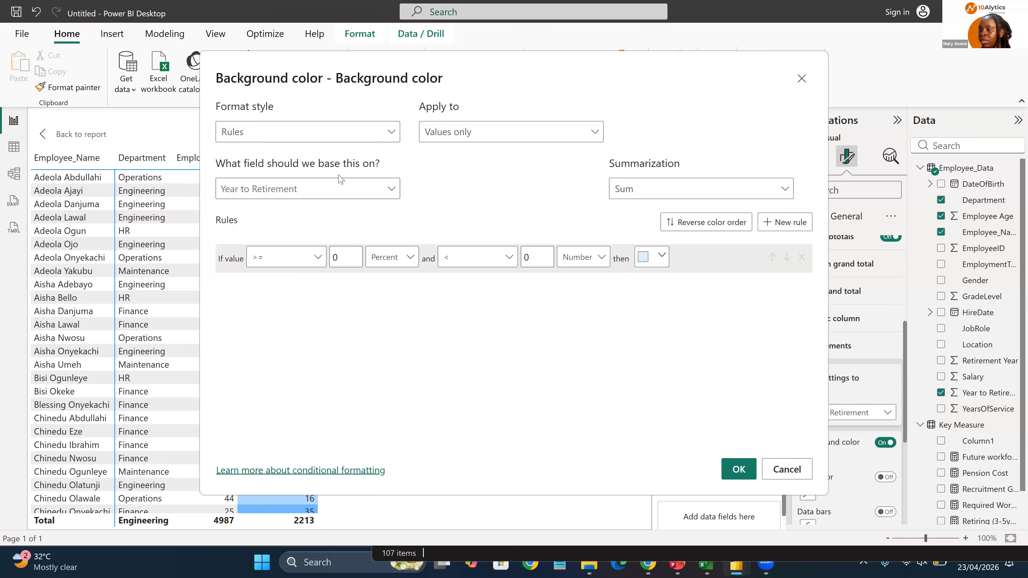
left_click(283, 258)
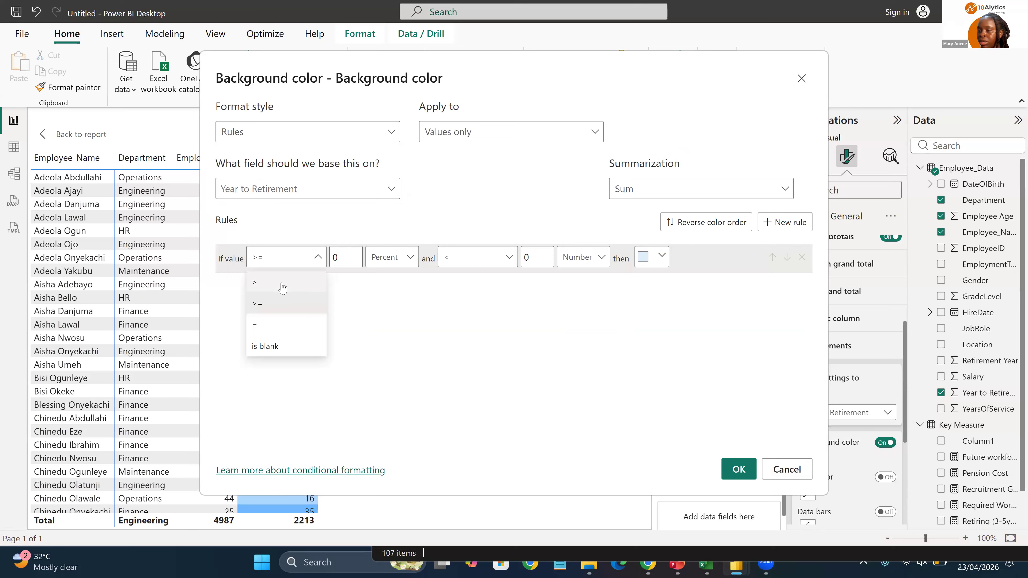
left_click(283, 287)
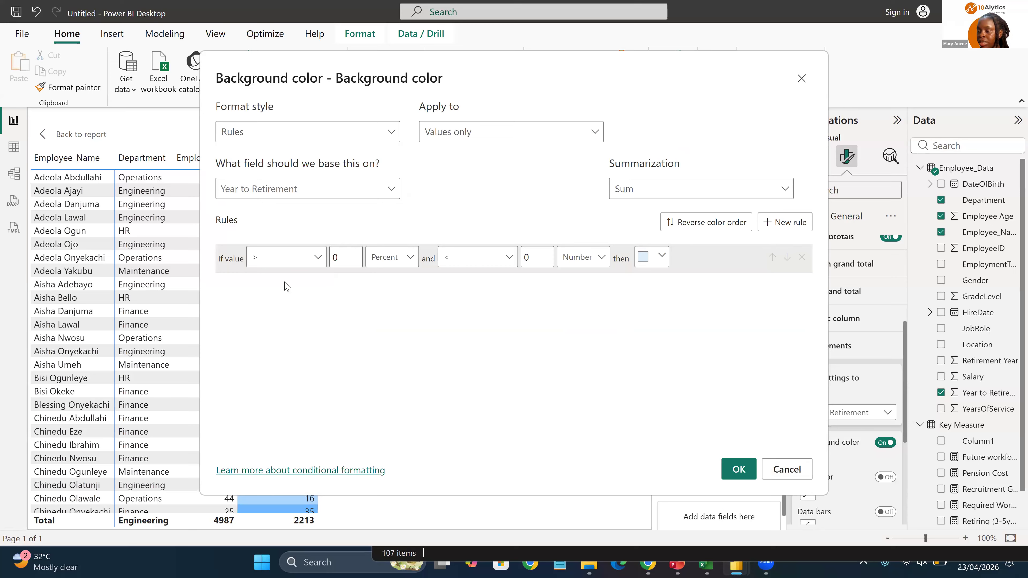
left_click(317, 263)
left_click(300, 301)
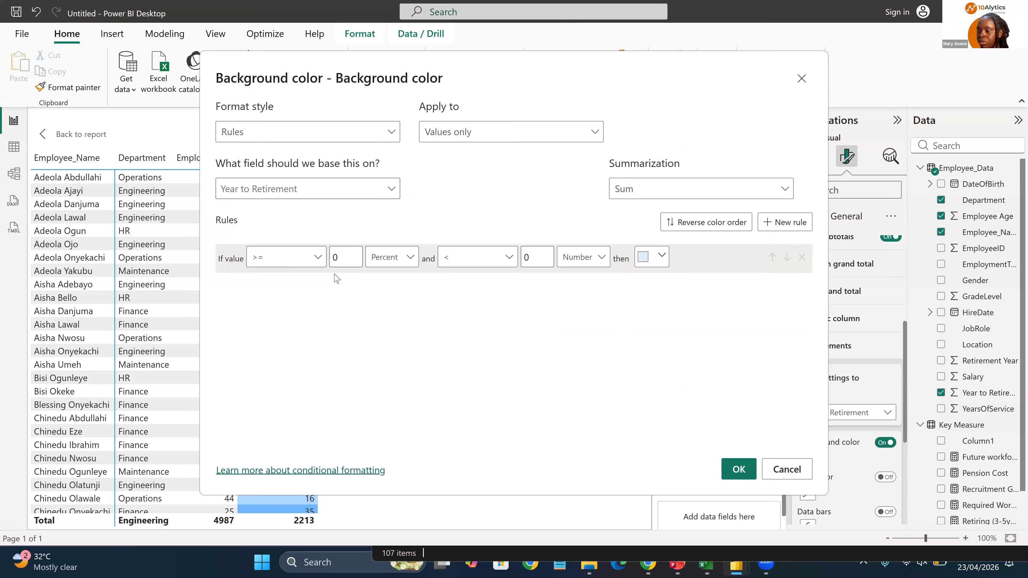
left_click(409, 258)
left_click(408, 284)
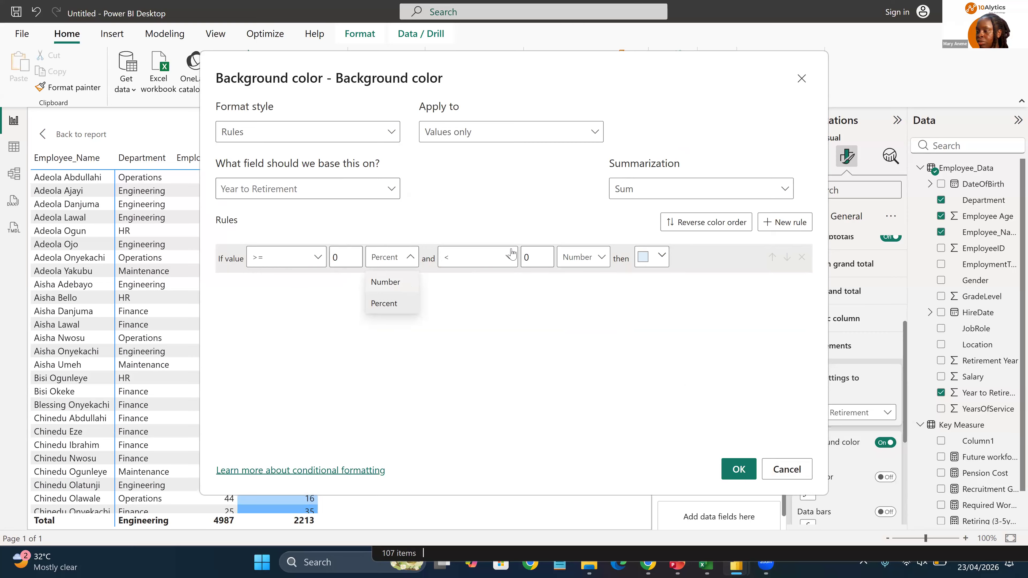
Step: Set the first rule's upper bound to <= 5 and its color to the red theme color #D64550
left_click(505, 261)
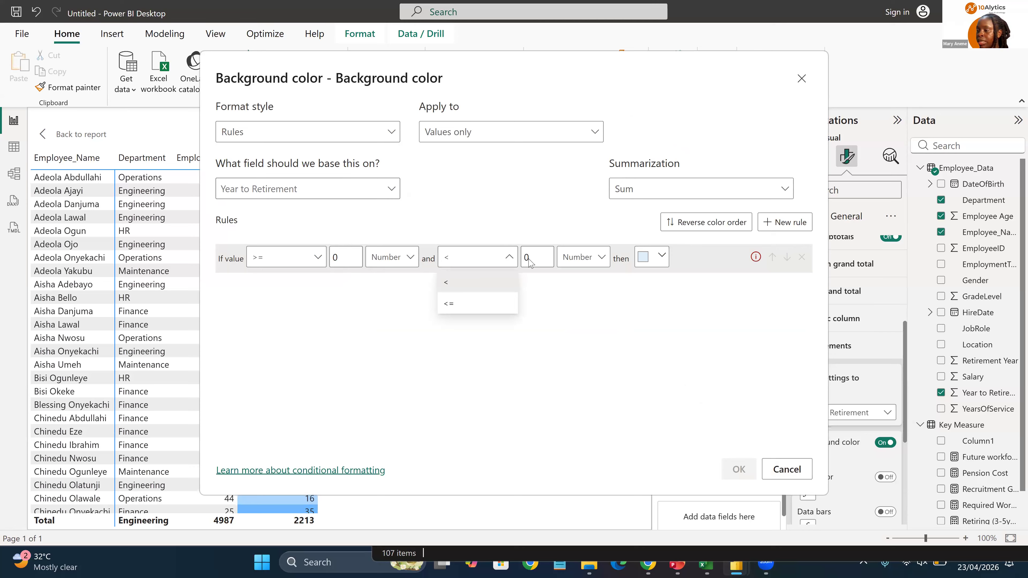
left_click(528, 259)
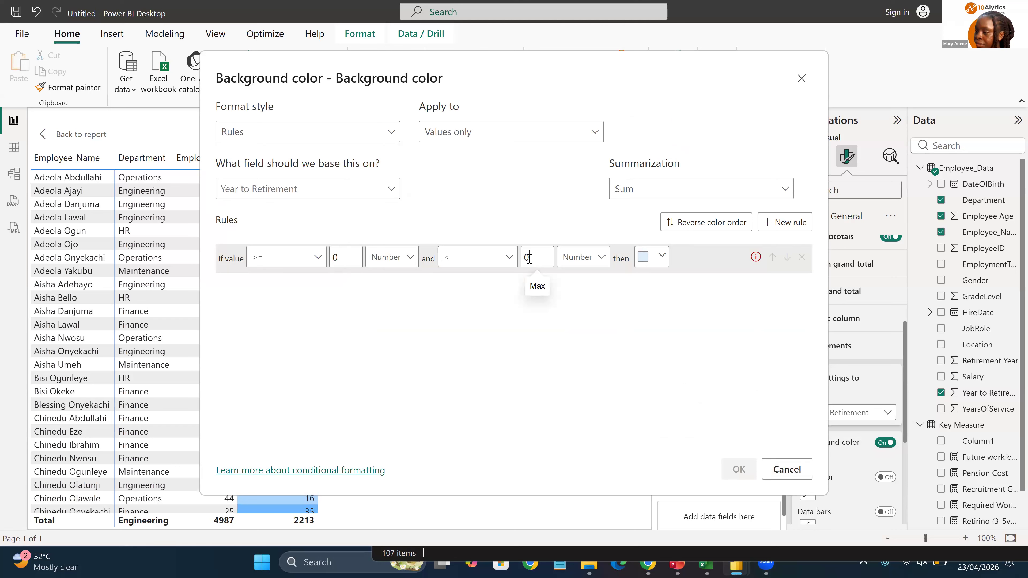
key("BackSpace")
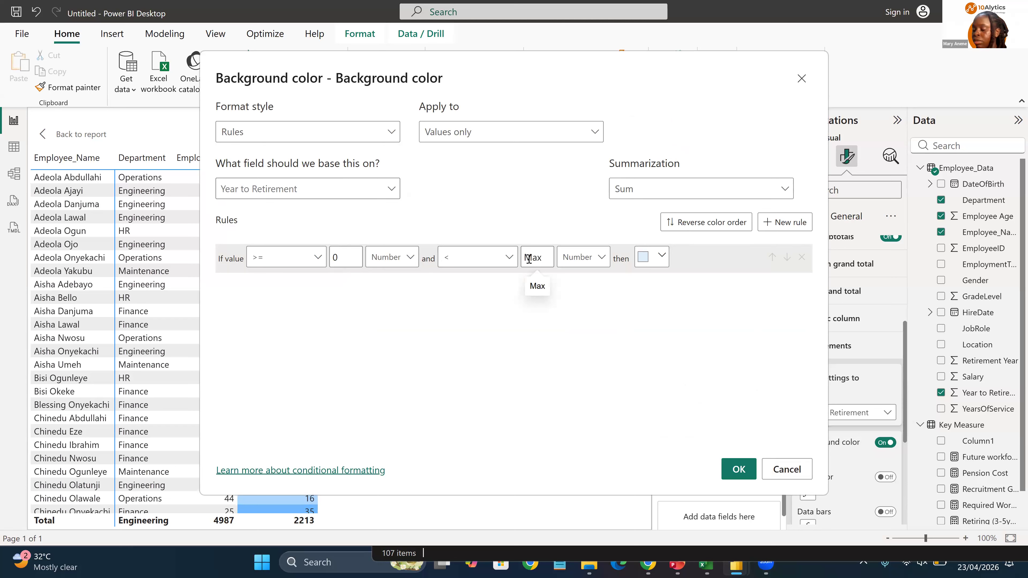
type("5")
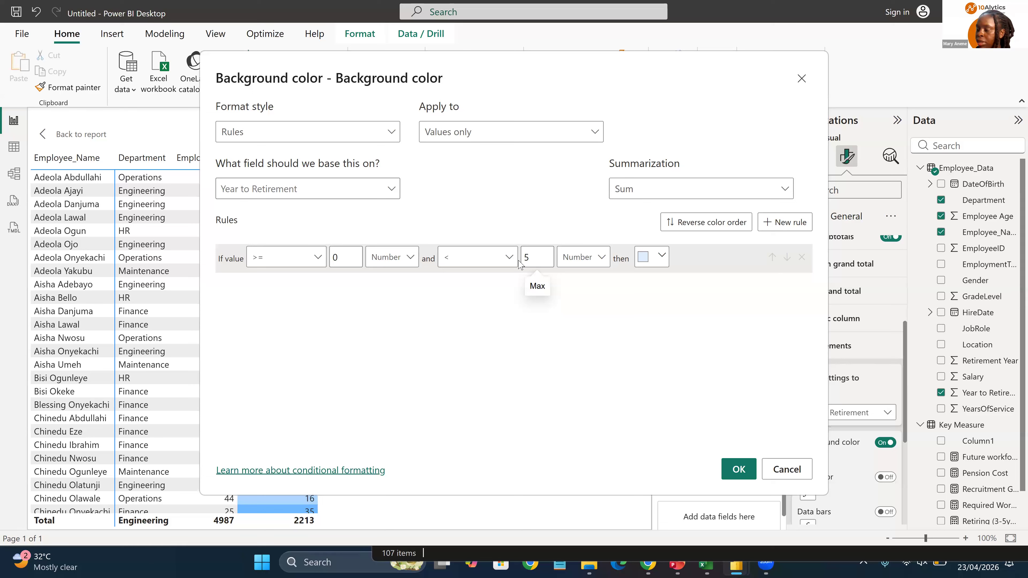
left_click(510, 262)
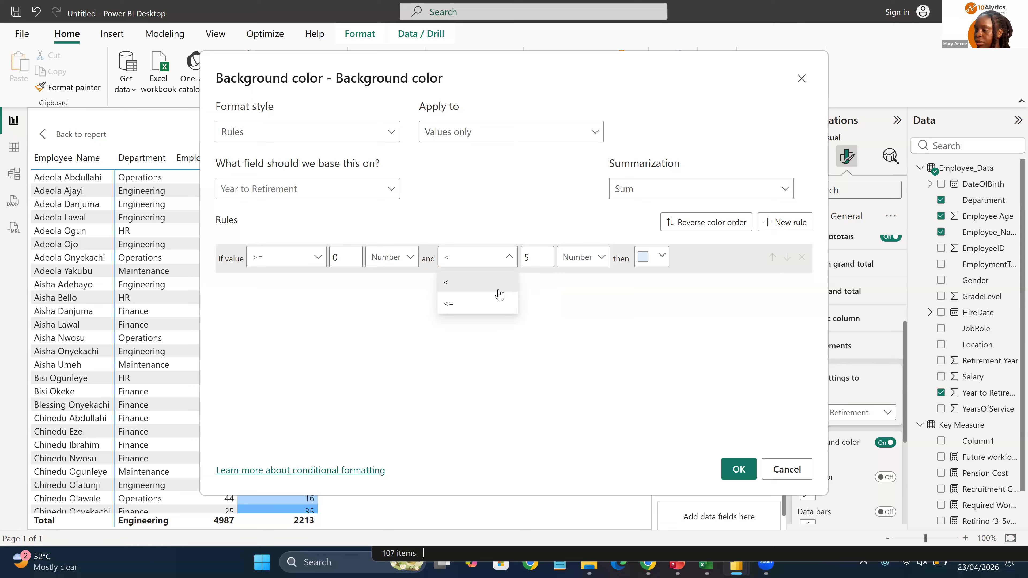
left_click(495, 303)
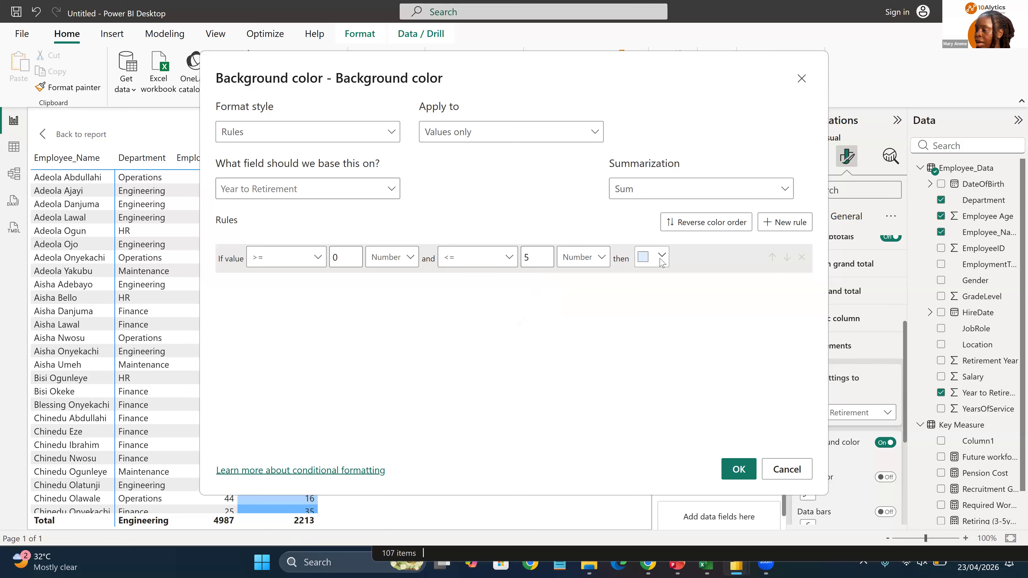
left_click(662, 259)
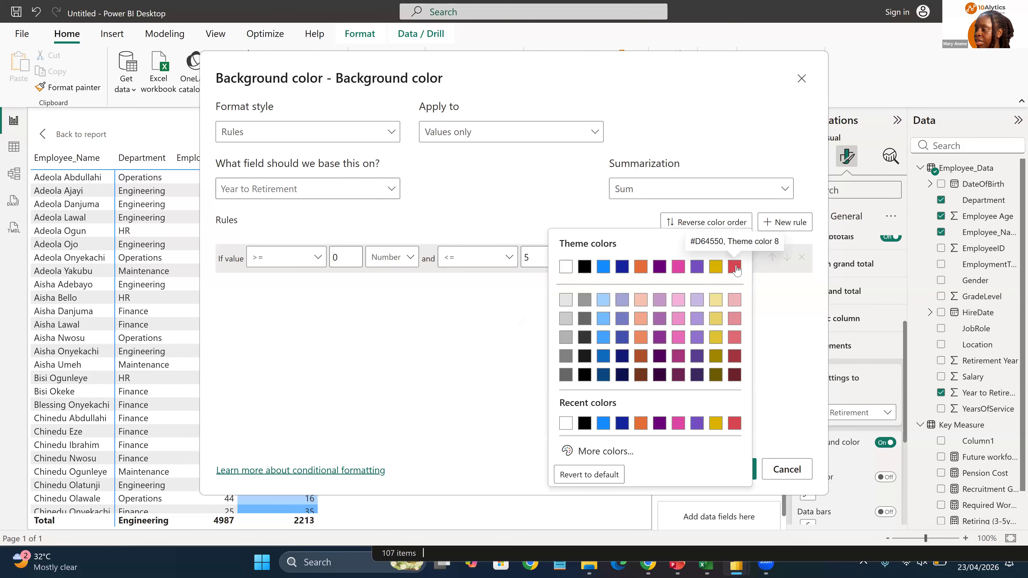
left_click(735, 268)
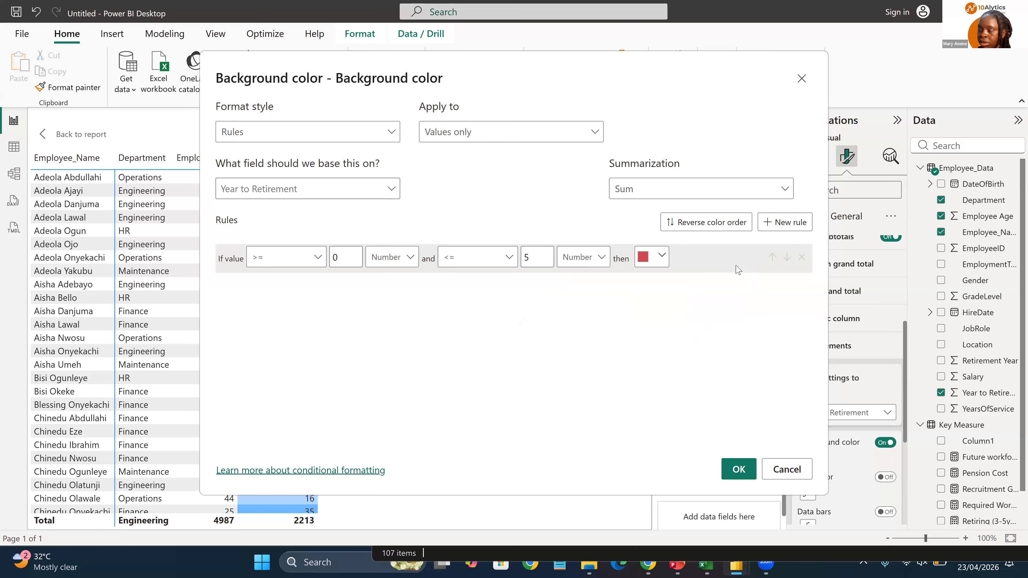
Step: Add a second rule with its lower bound set to > 5 as a Number
left_click(790, 234)
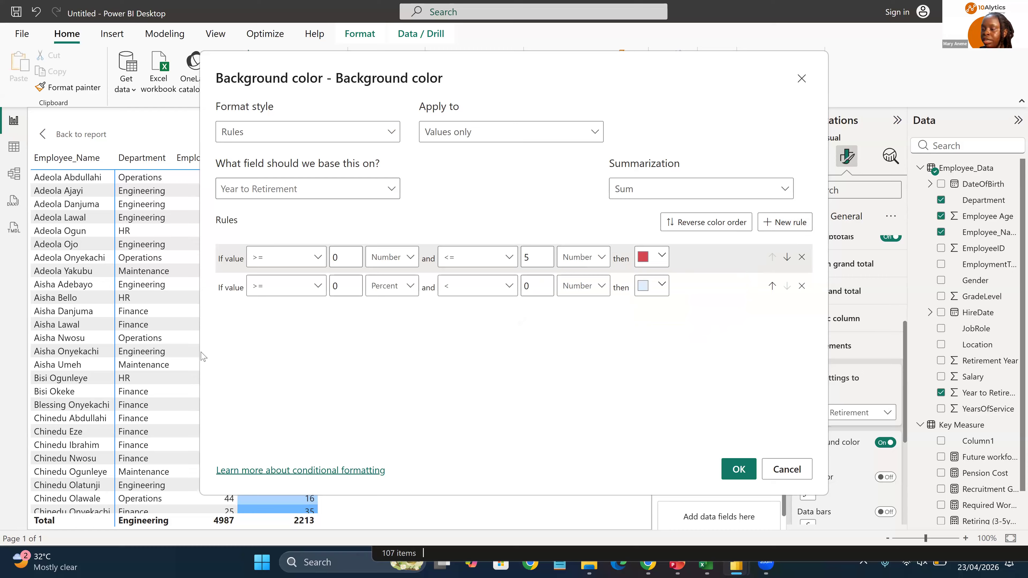
left_click(316, 289)
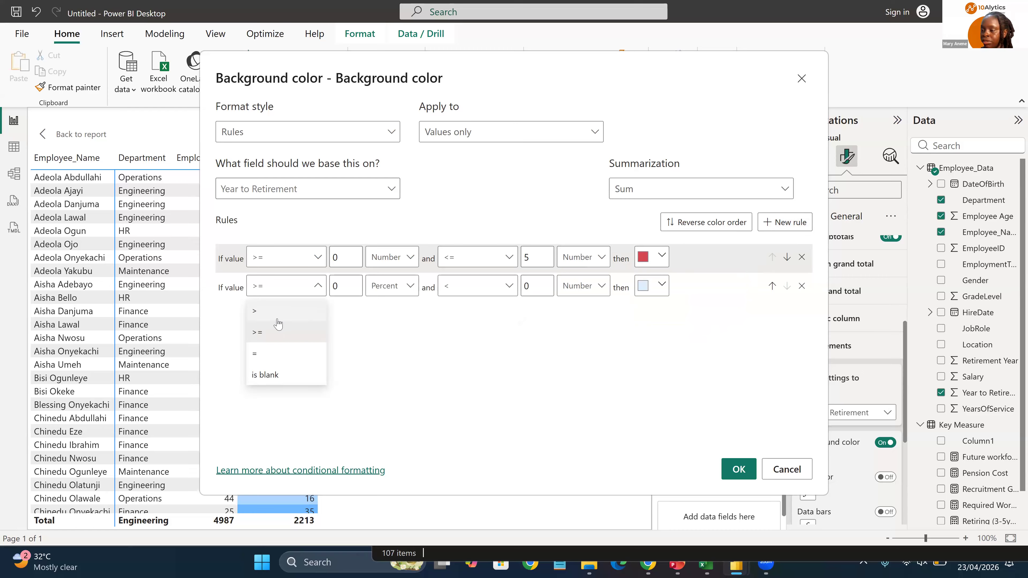
left_click(294, 313)
left_click_drag(337, 291, 328, 286)
type("5")
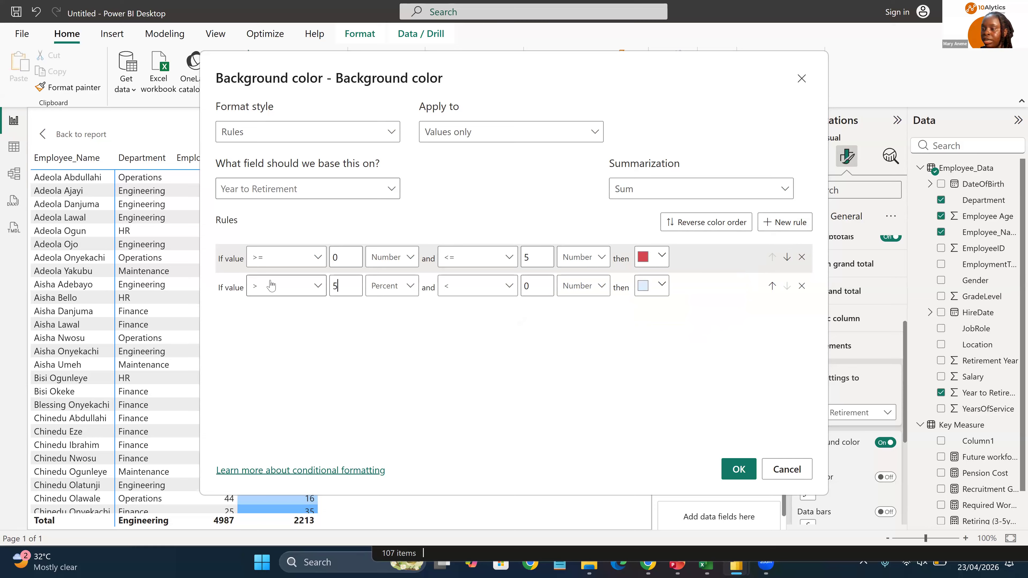
left_click(399, 287)
left_click(400, 313)
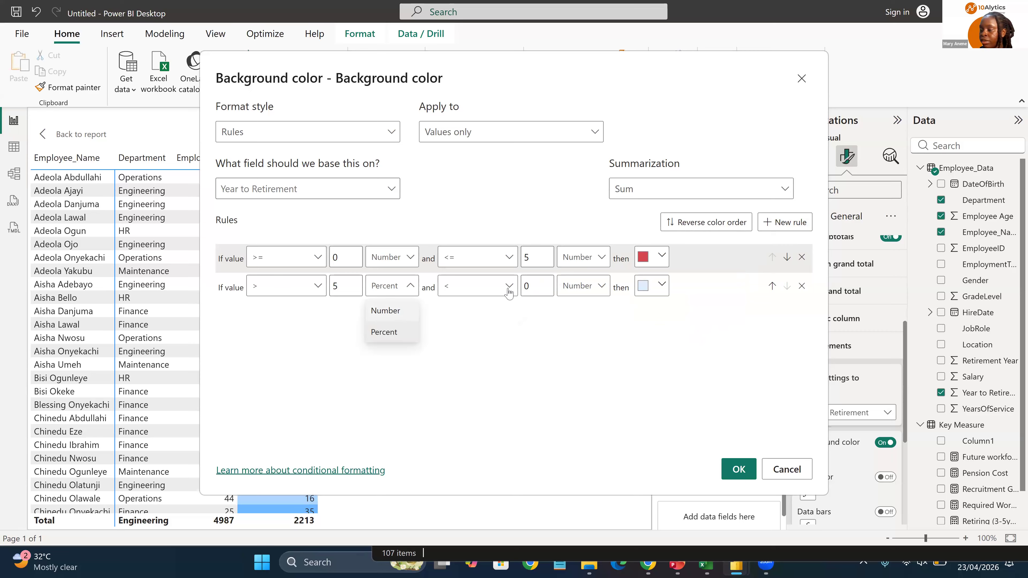
Step: Set the second rule's upper bound to <= 10 with a light yellow color and apply the rules to the matrix
left_click(509, 289)
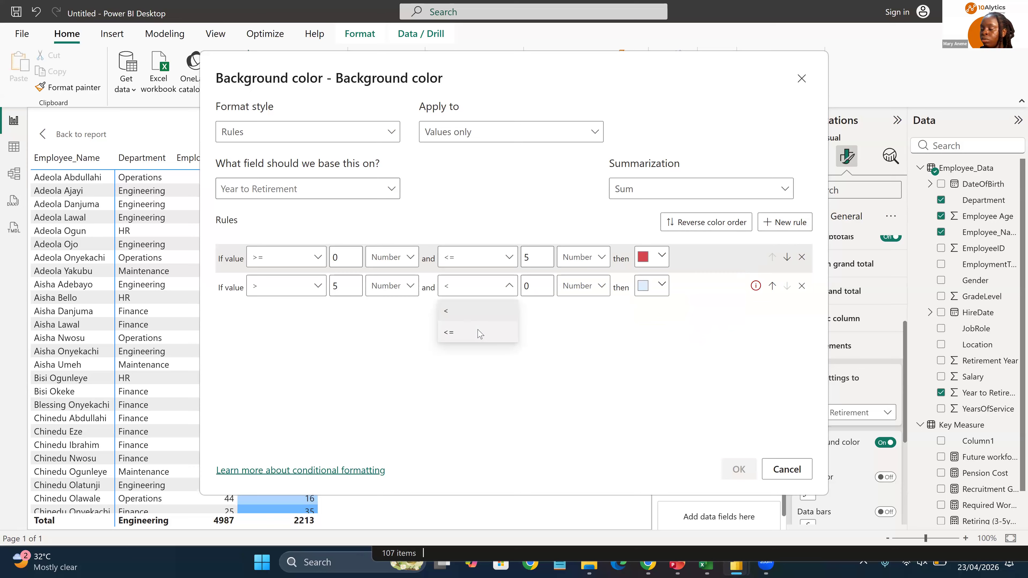
left_click(479, 333)
left_click(532, 288)
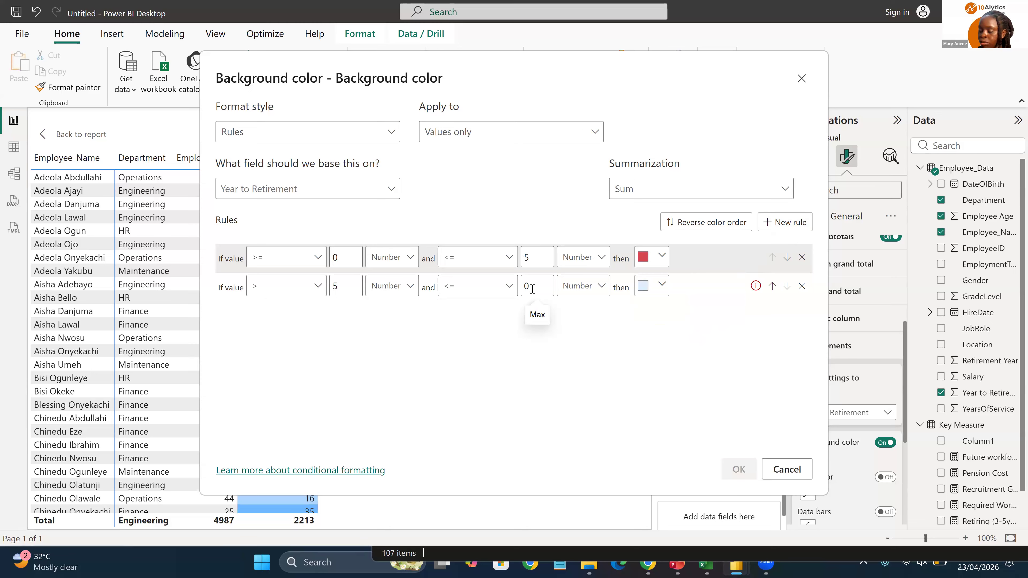
type("10")
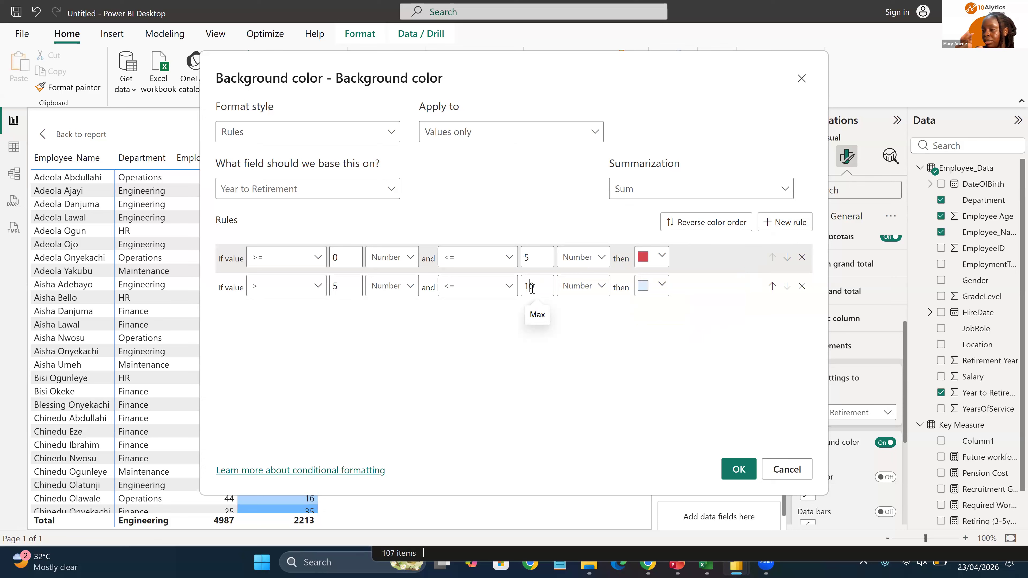
left_click(658, 289)
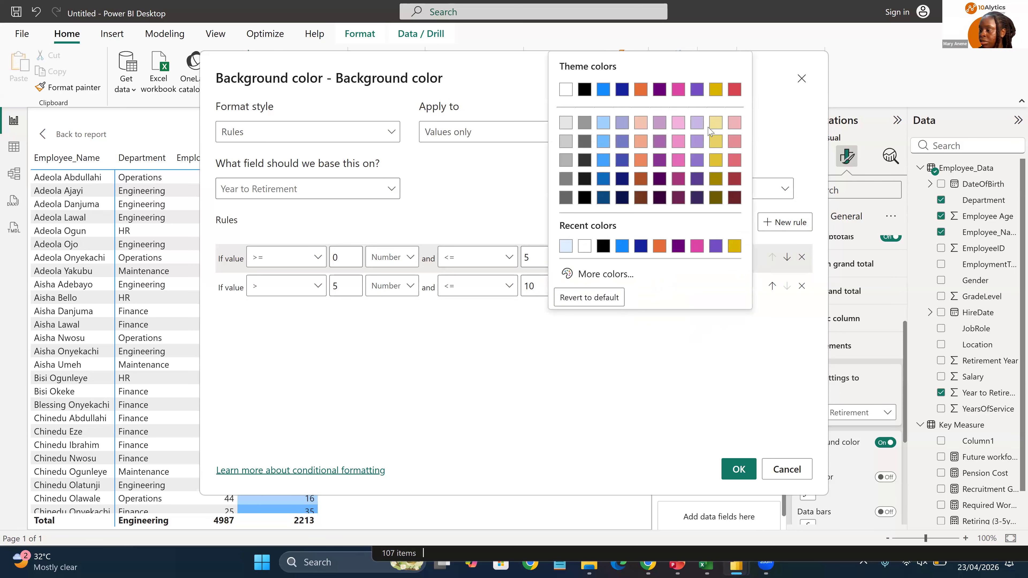
left_click(717, 139)
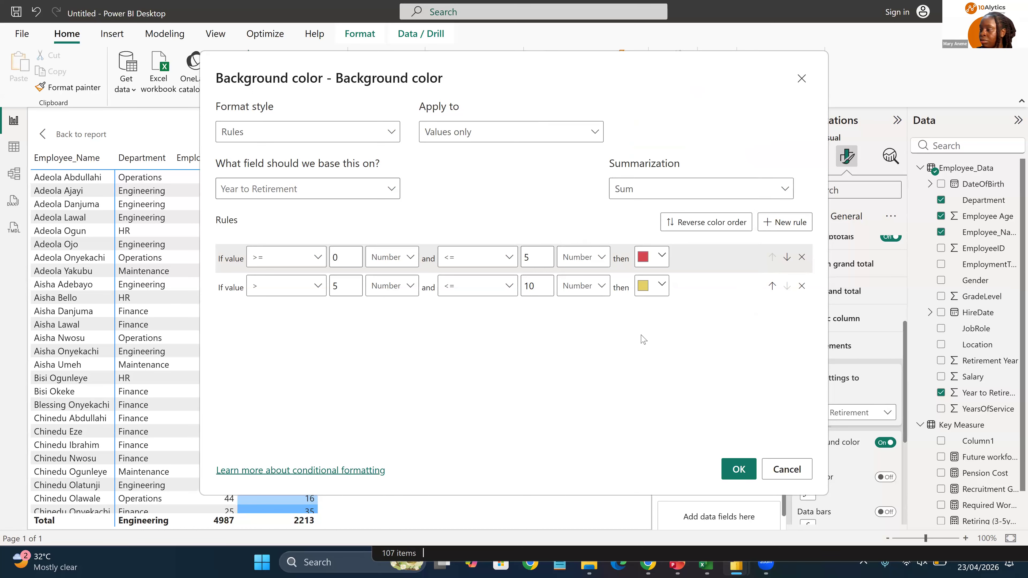
left_click(739, 470)
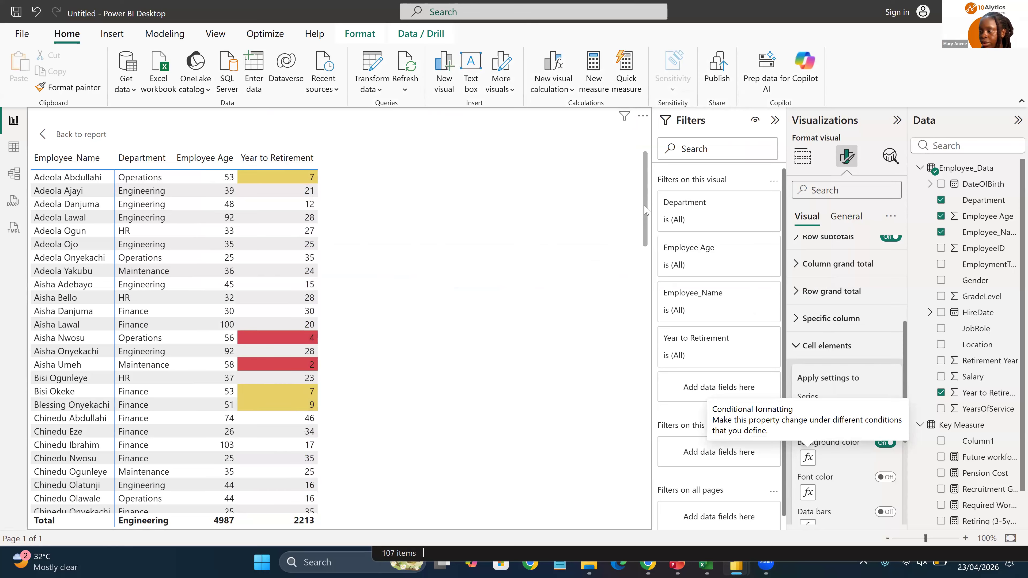
Step: Review the color-coded retirement years down to the matrix's last rows, leave focus mode and deselect the matrix
scroll(653, 375, "down", 20)
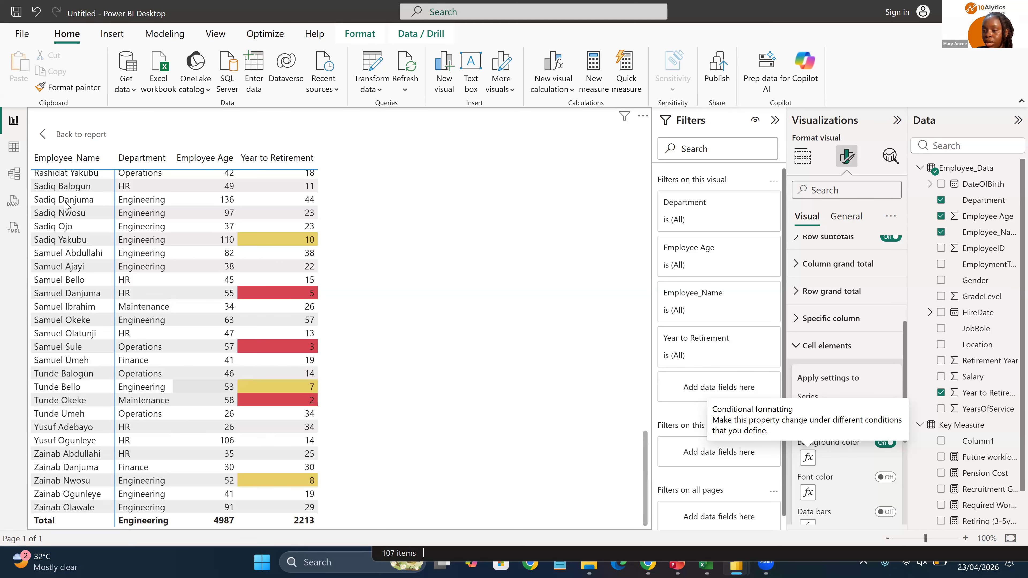
left_click(46, 140)
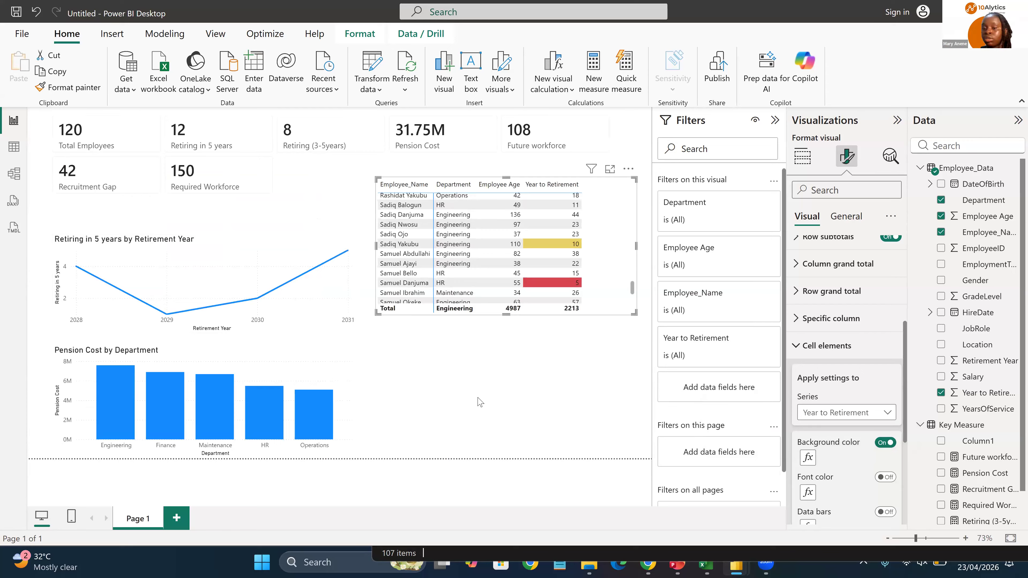
left_click(505, 351)
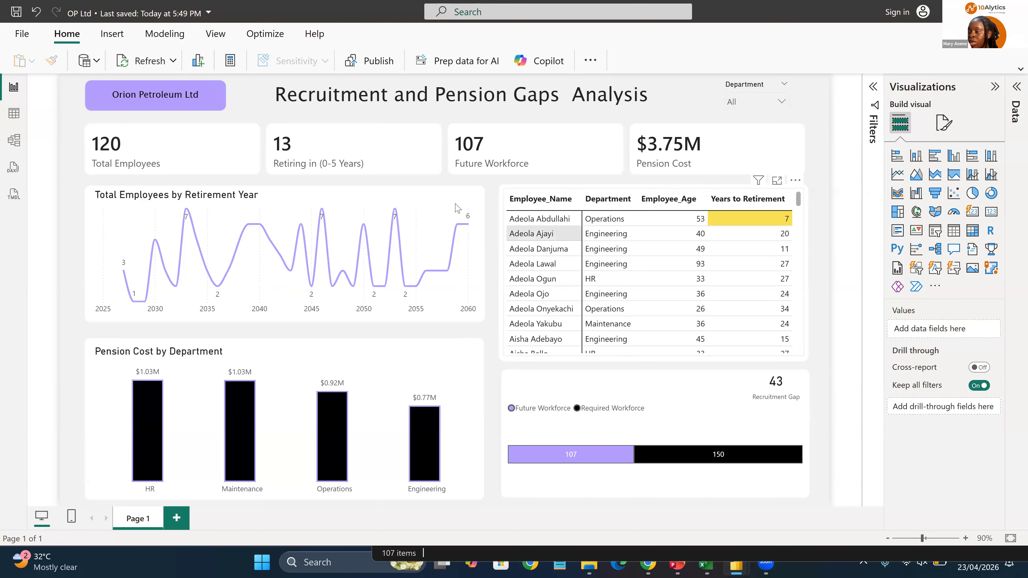
Step: Select the Total Employees by Retirement Year line chart in the finished OP Ltd report
left_click(146, 204)
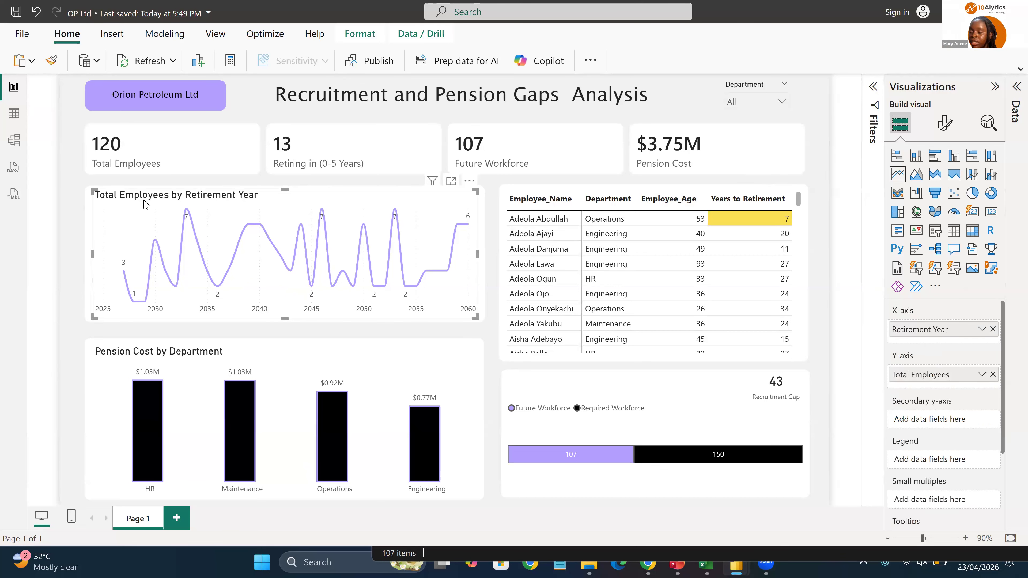